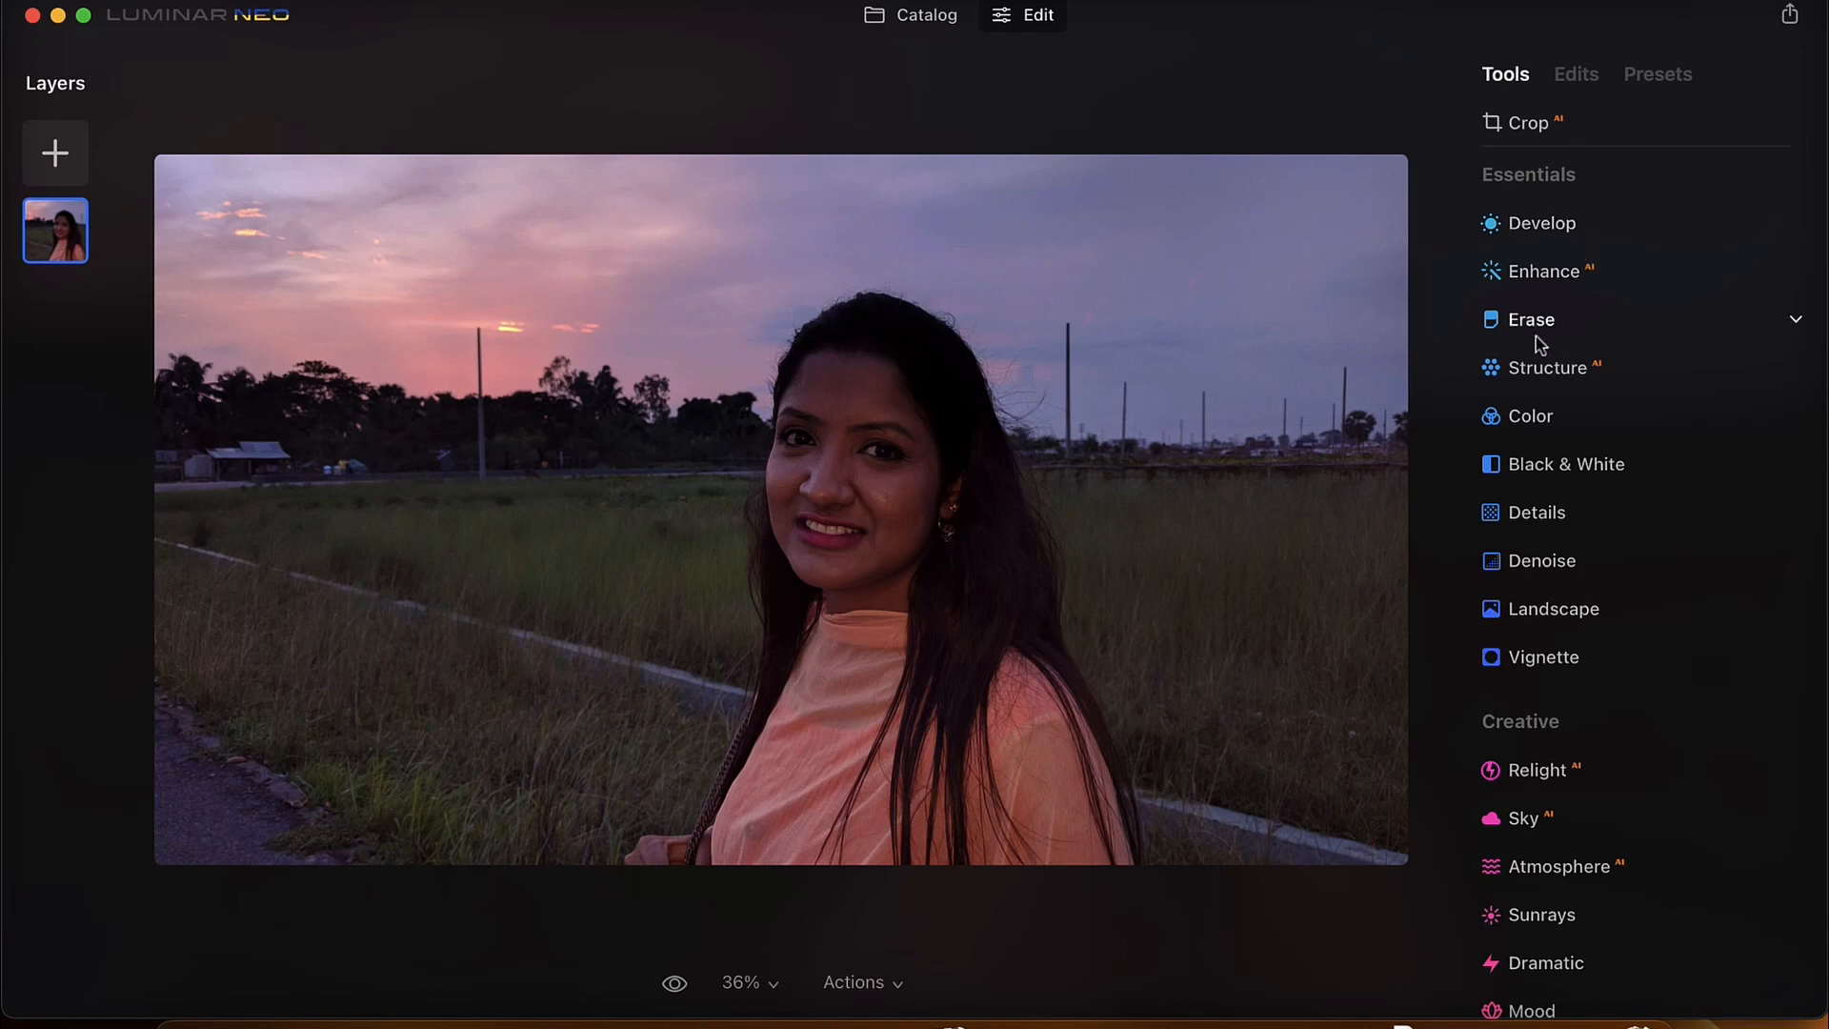
pyautogui.scroll(-10, 1560, 534)
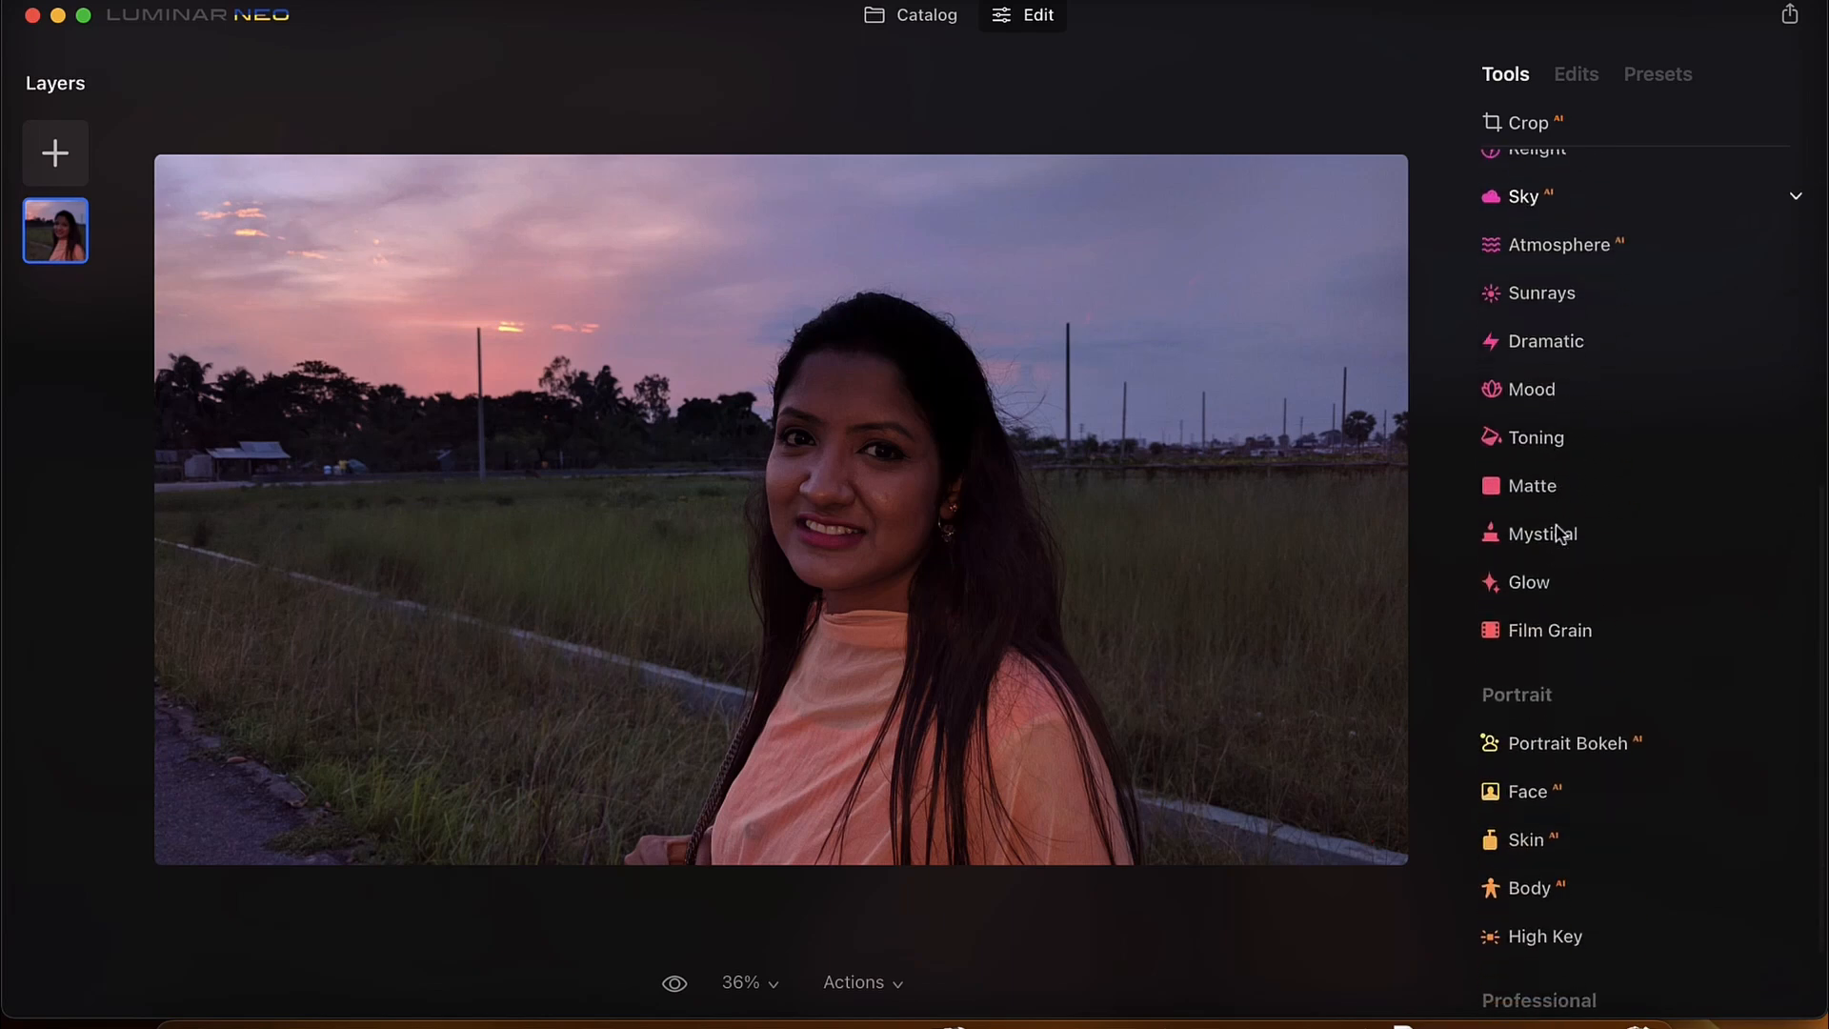
pyautogui.scroll(-2, 1560, 533)
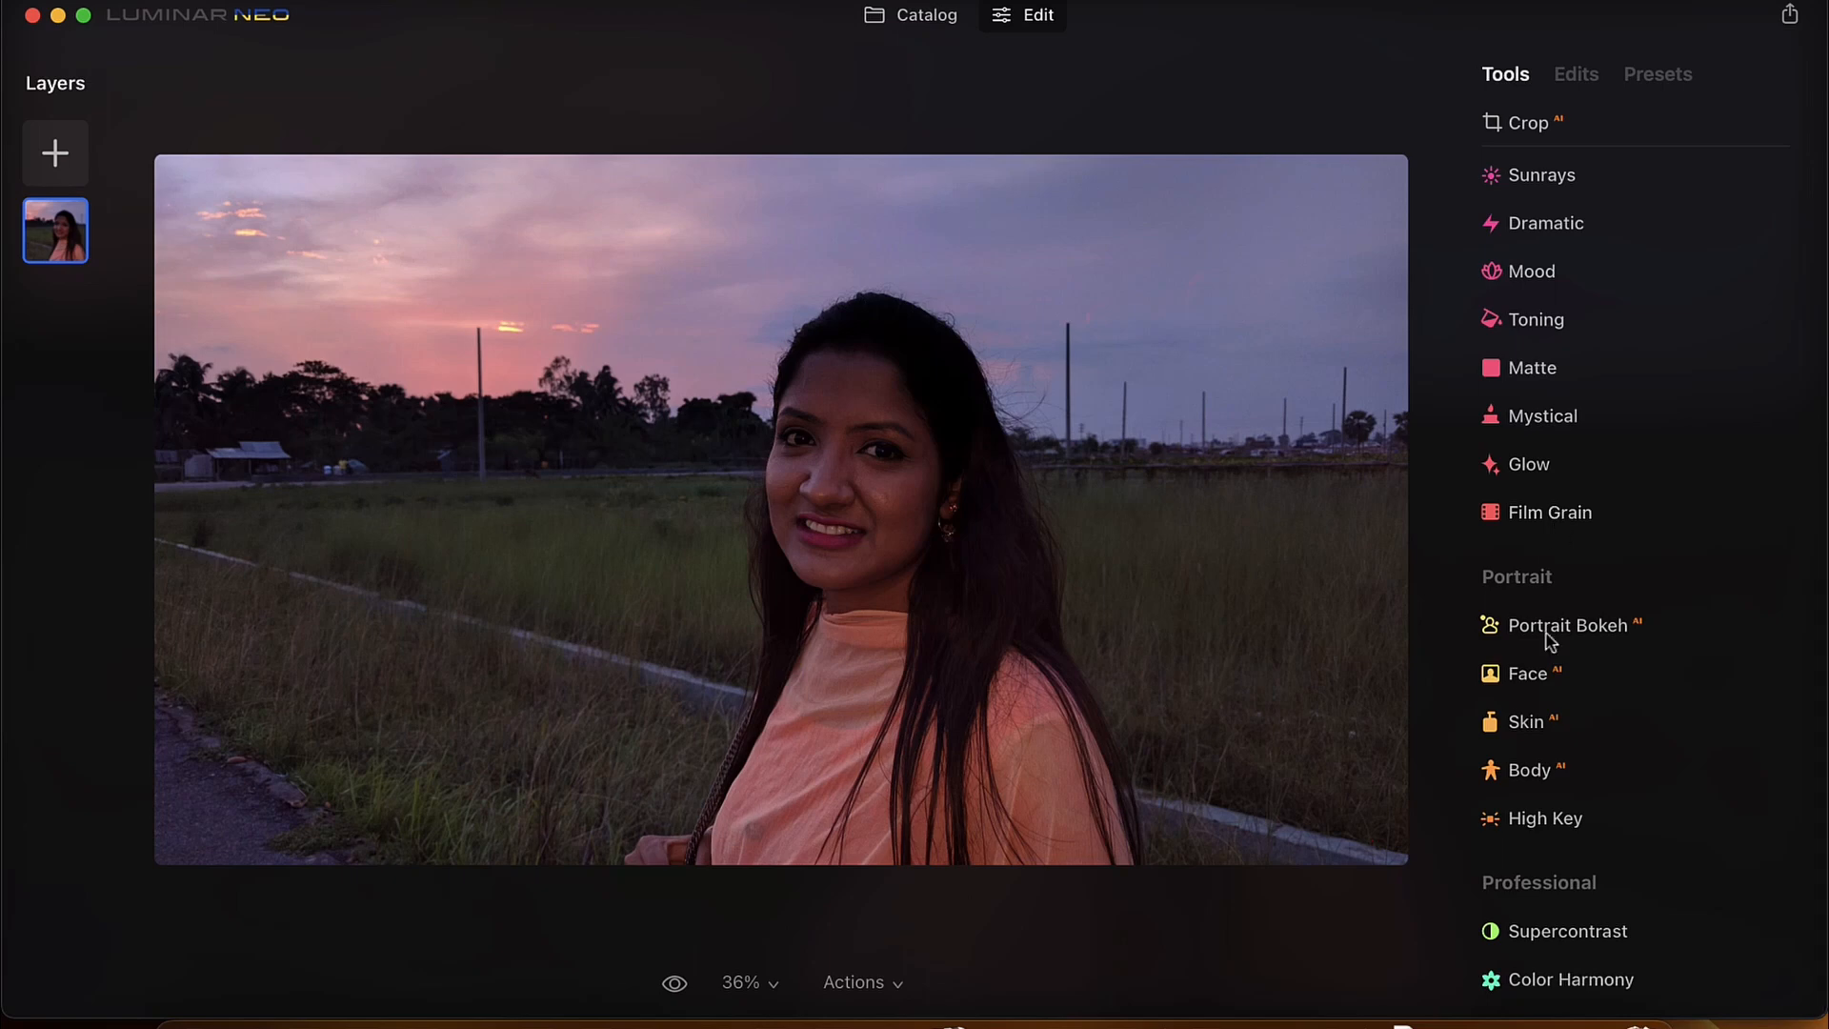
pyautogui.scroll(12, 1566, 311)
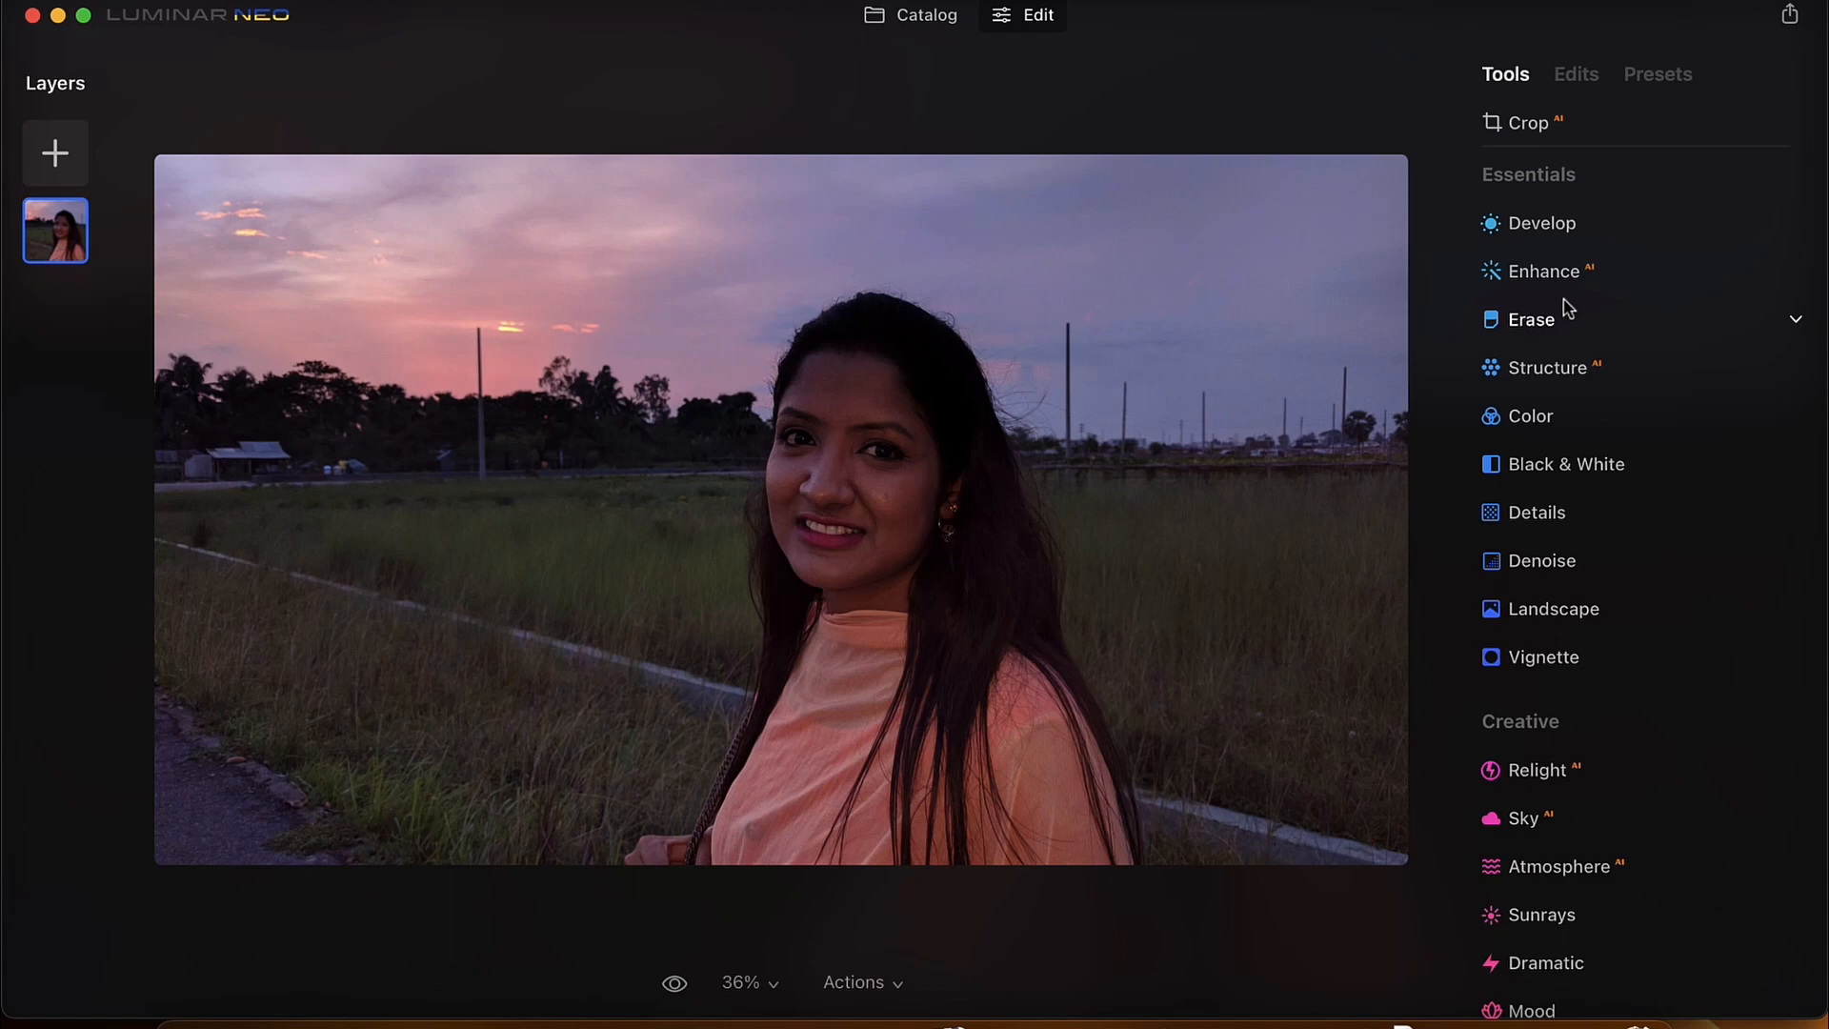
# Set Exposure to 1.23 and Smart Contrast to 46 in the Develop tool, and compare the photo with the original
pyautogui.click(1554, 236)
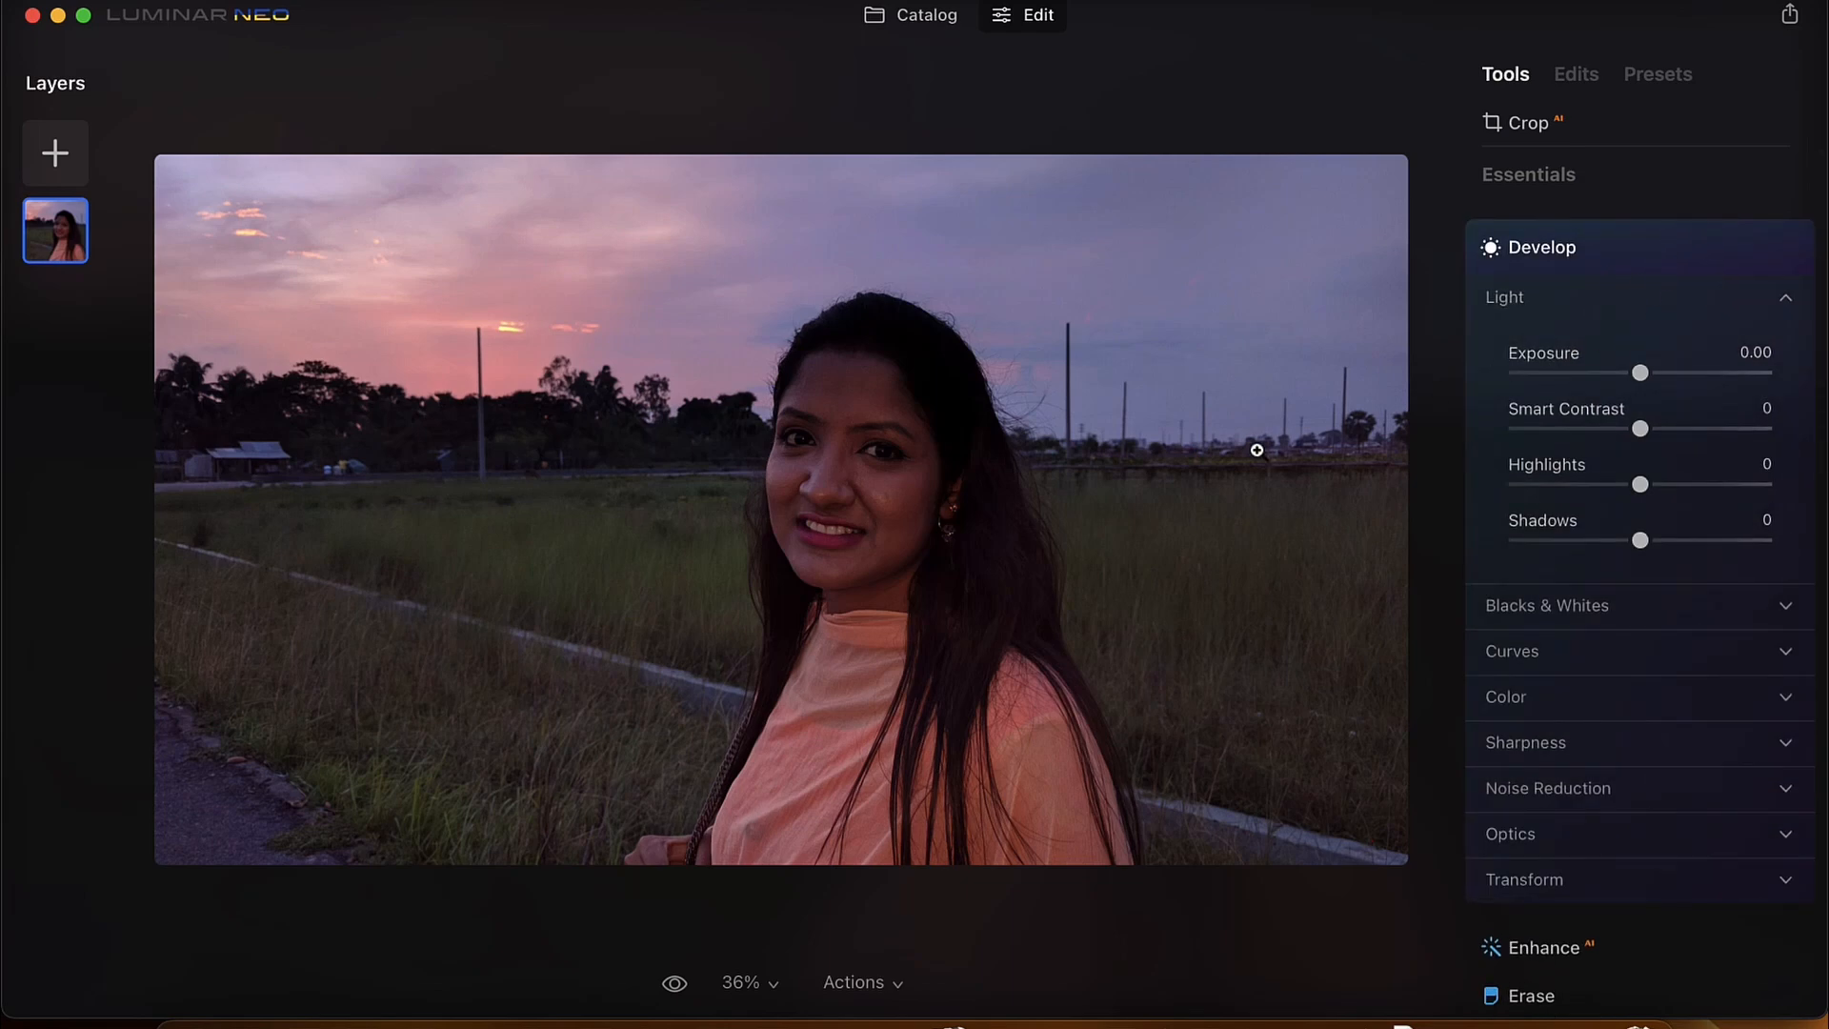
pyautogui.moveTo(1642, 378); pyautogui.dragTo(1677, 386)
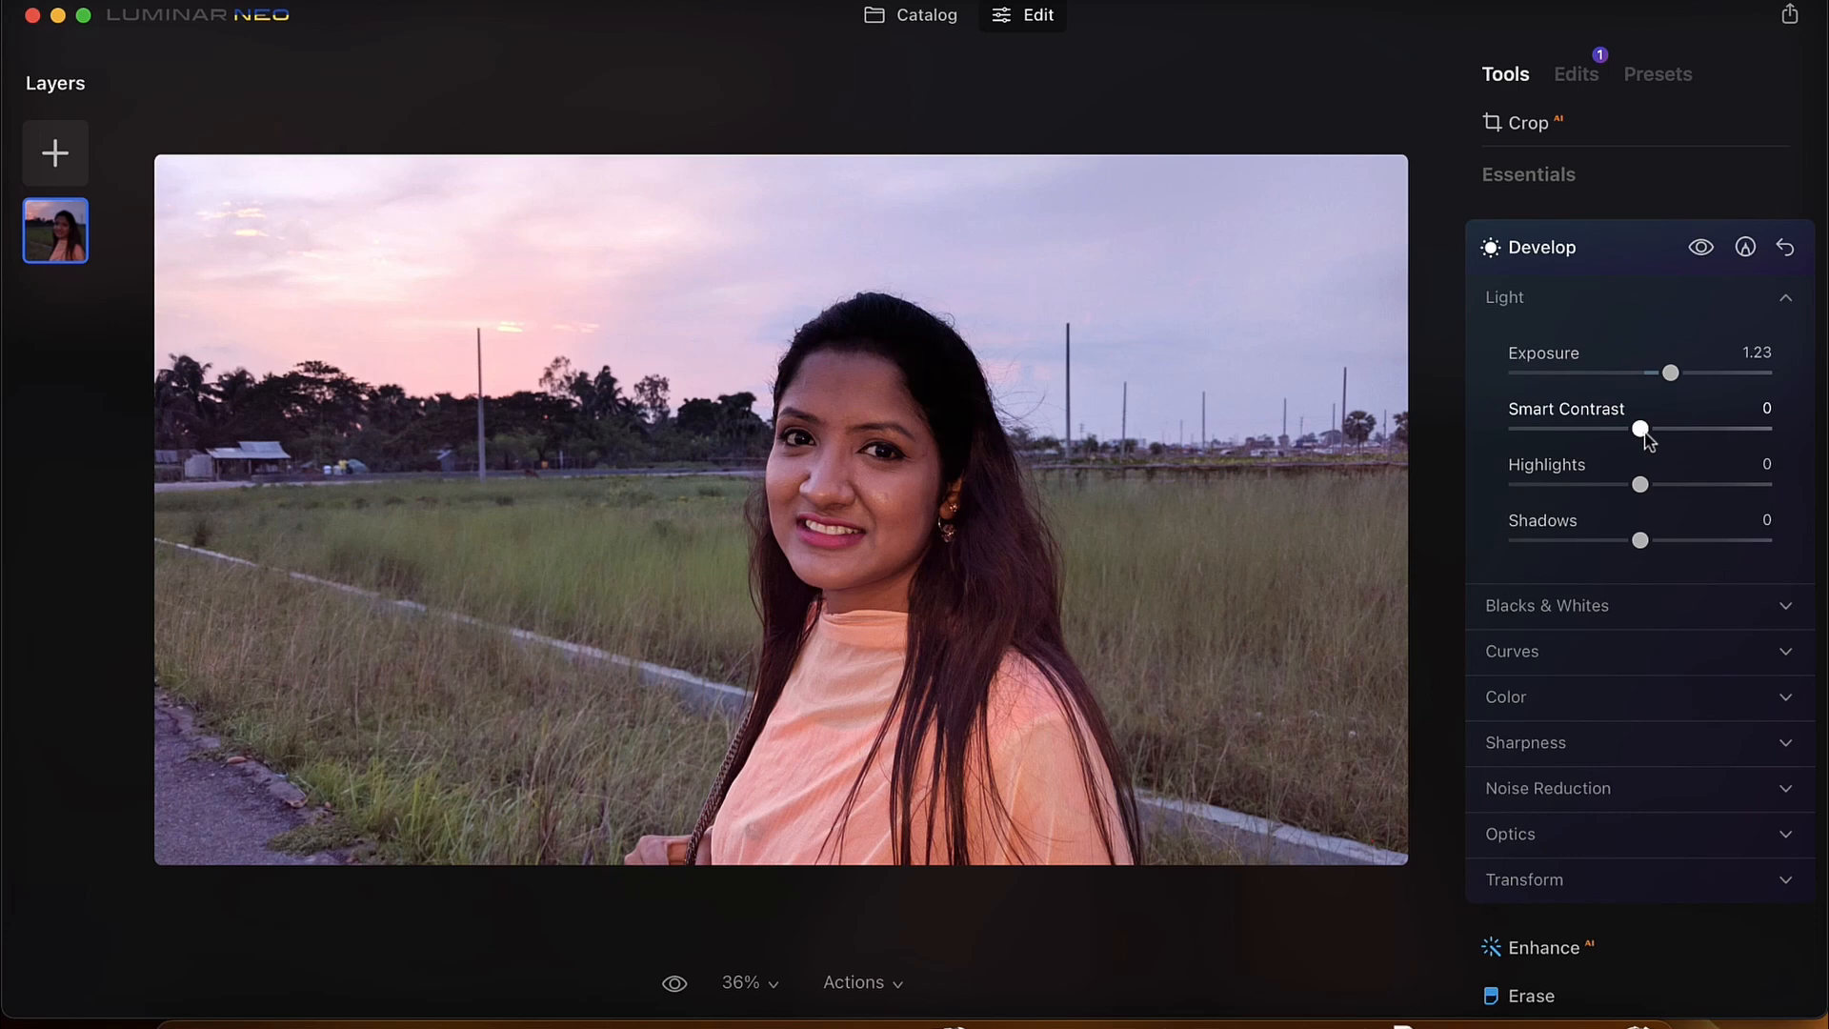
pyautogui.moveTo(1645, 434); pyautogui.dragTo(1708, 444)
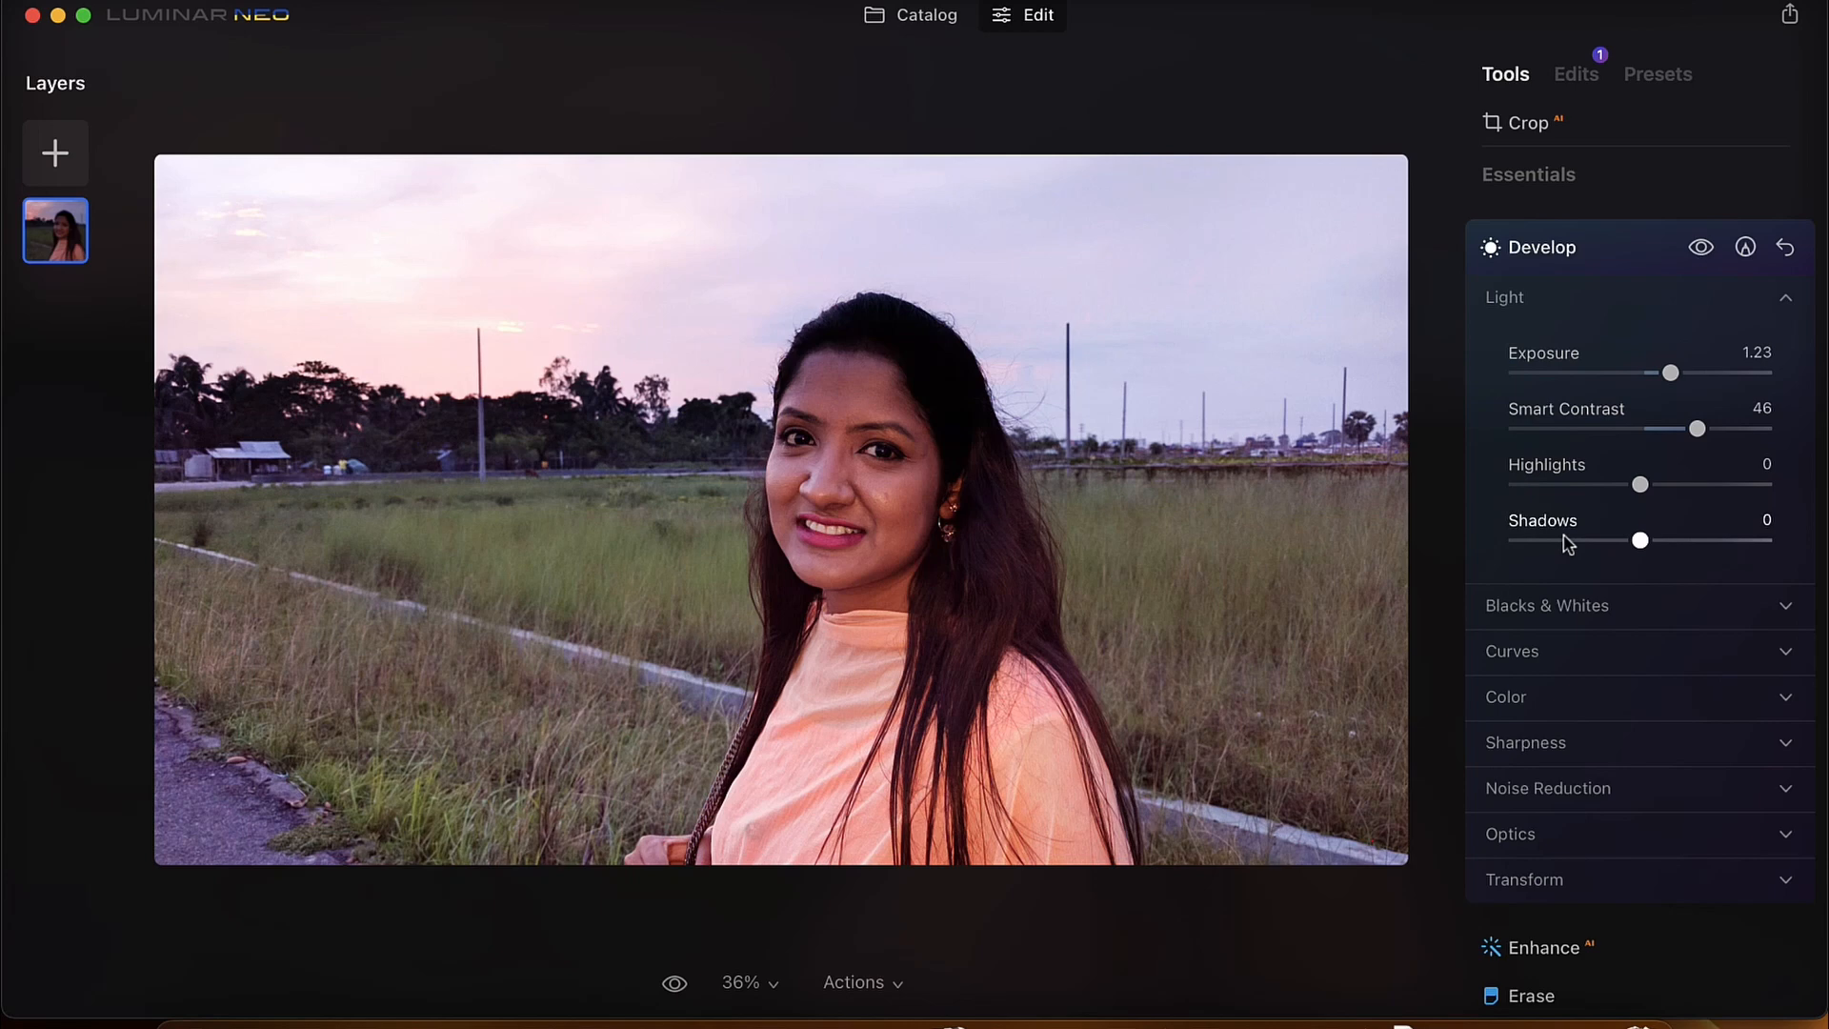
pyautogui.click(680, 989)
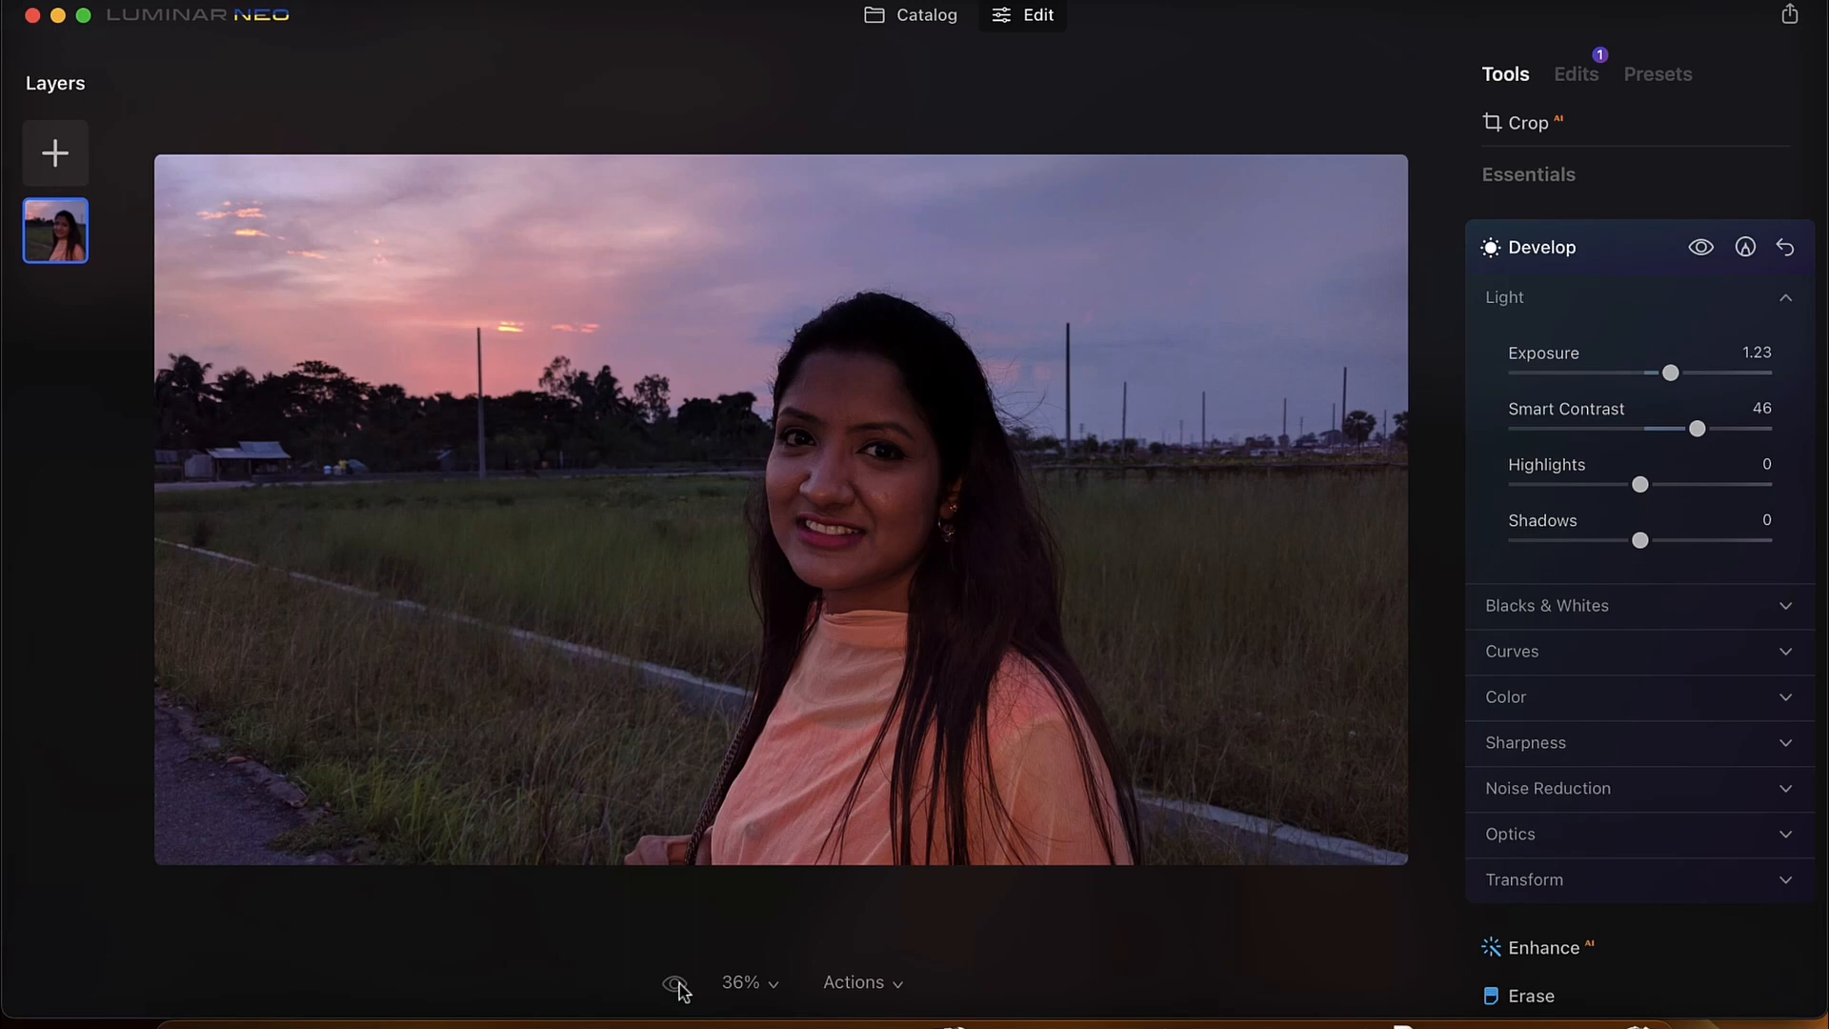
pyautogui.click(679, 987)
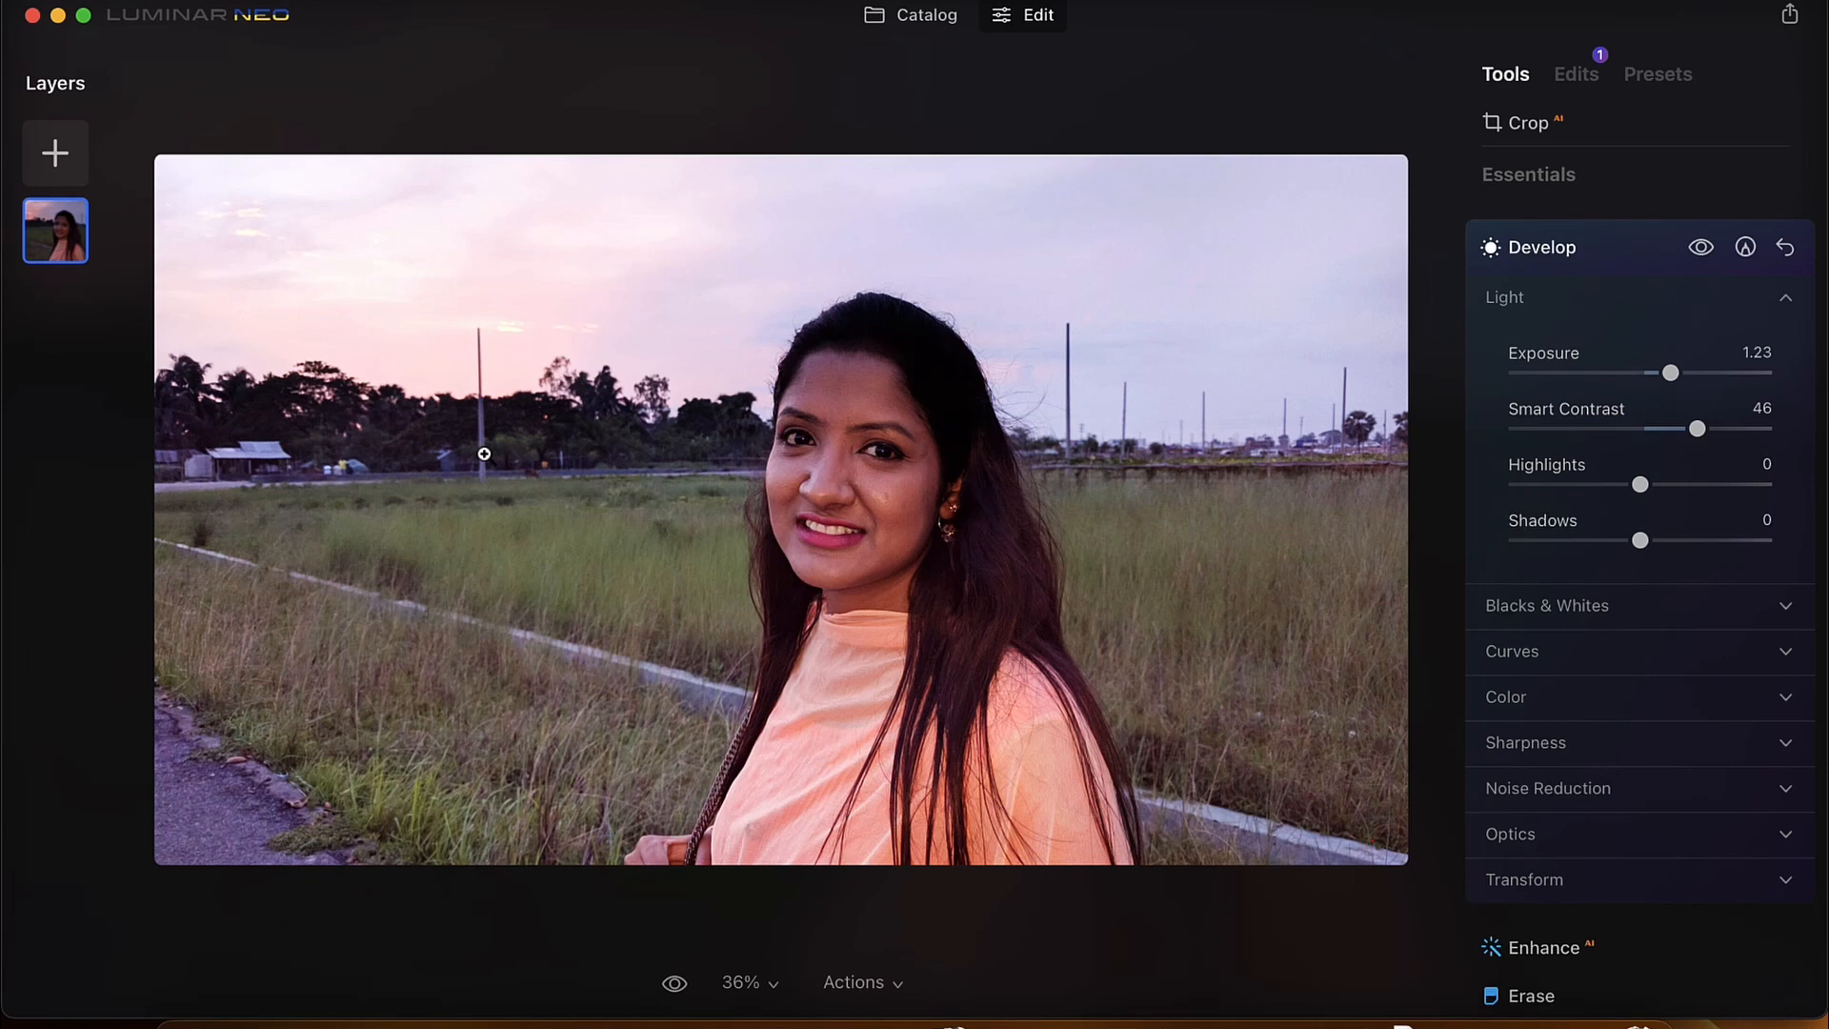
pyautogui.click(1584, 254)
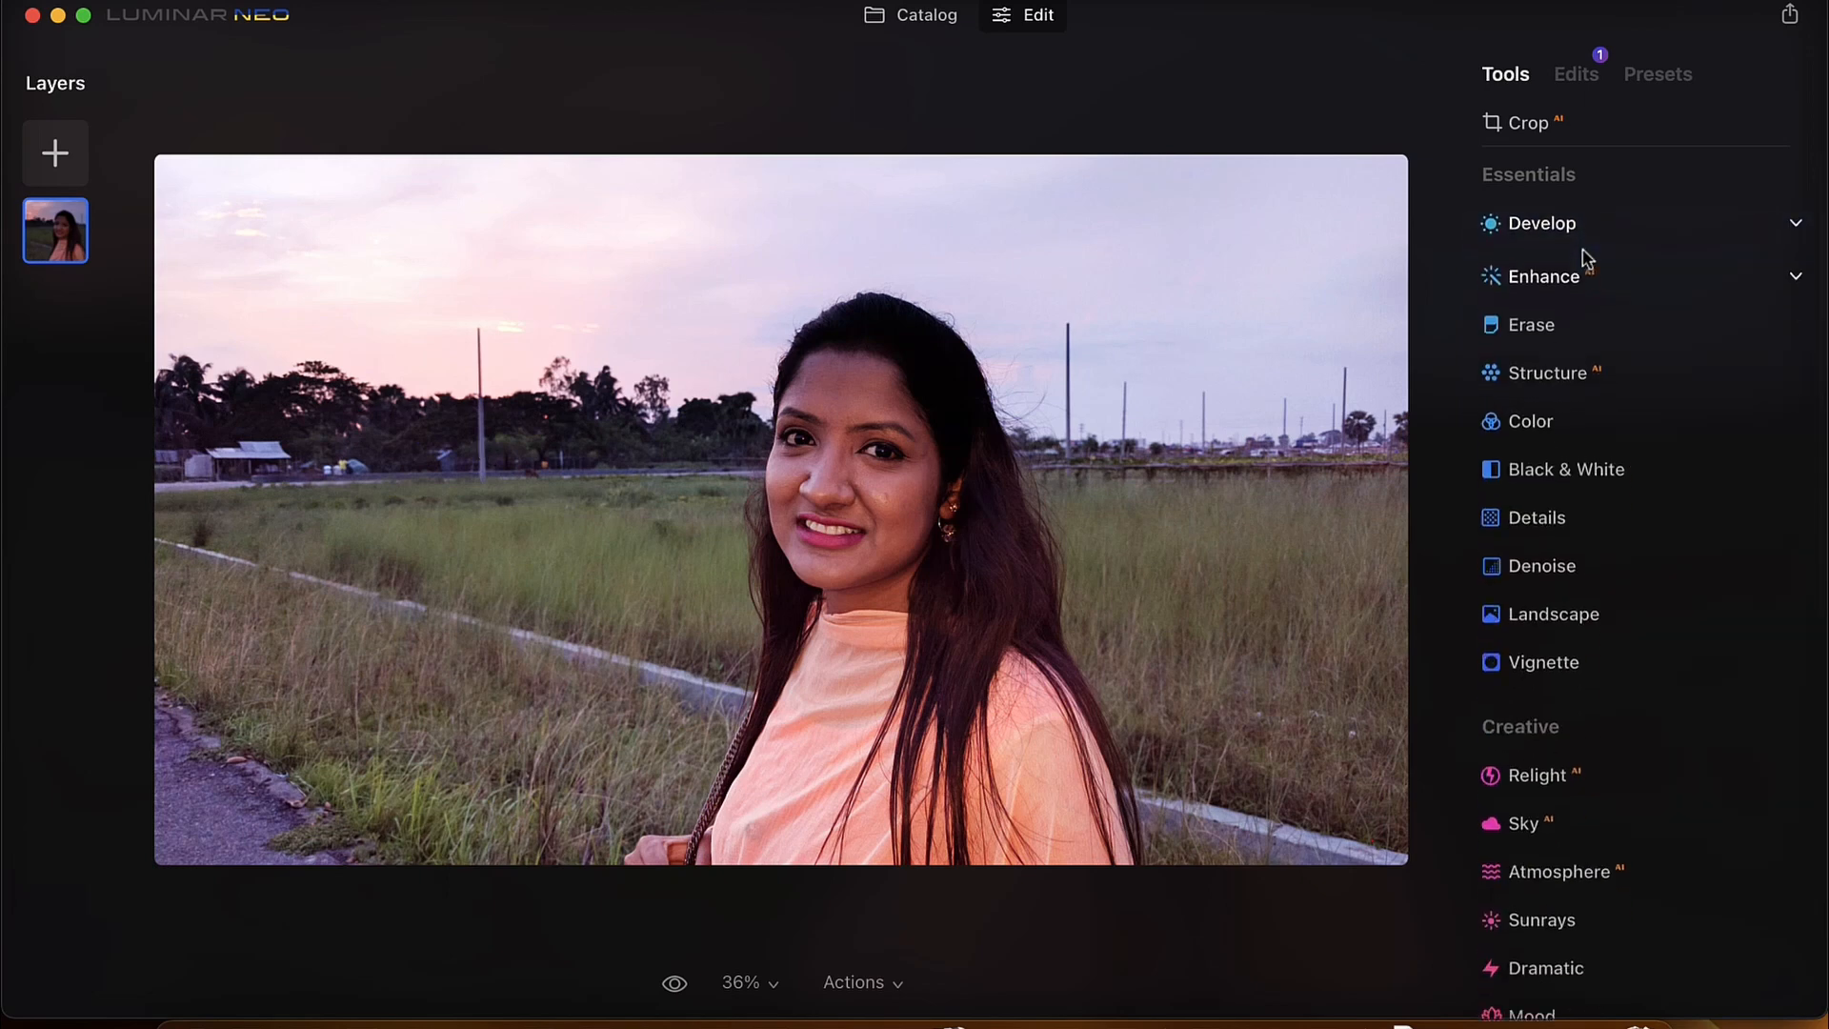
# Set the Enhance tool's Accent to 100 and compare the photo with and without the enhancement
pyautogui.click(1562, 275)
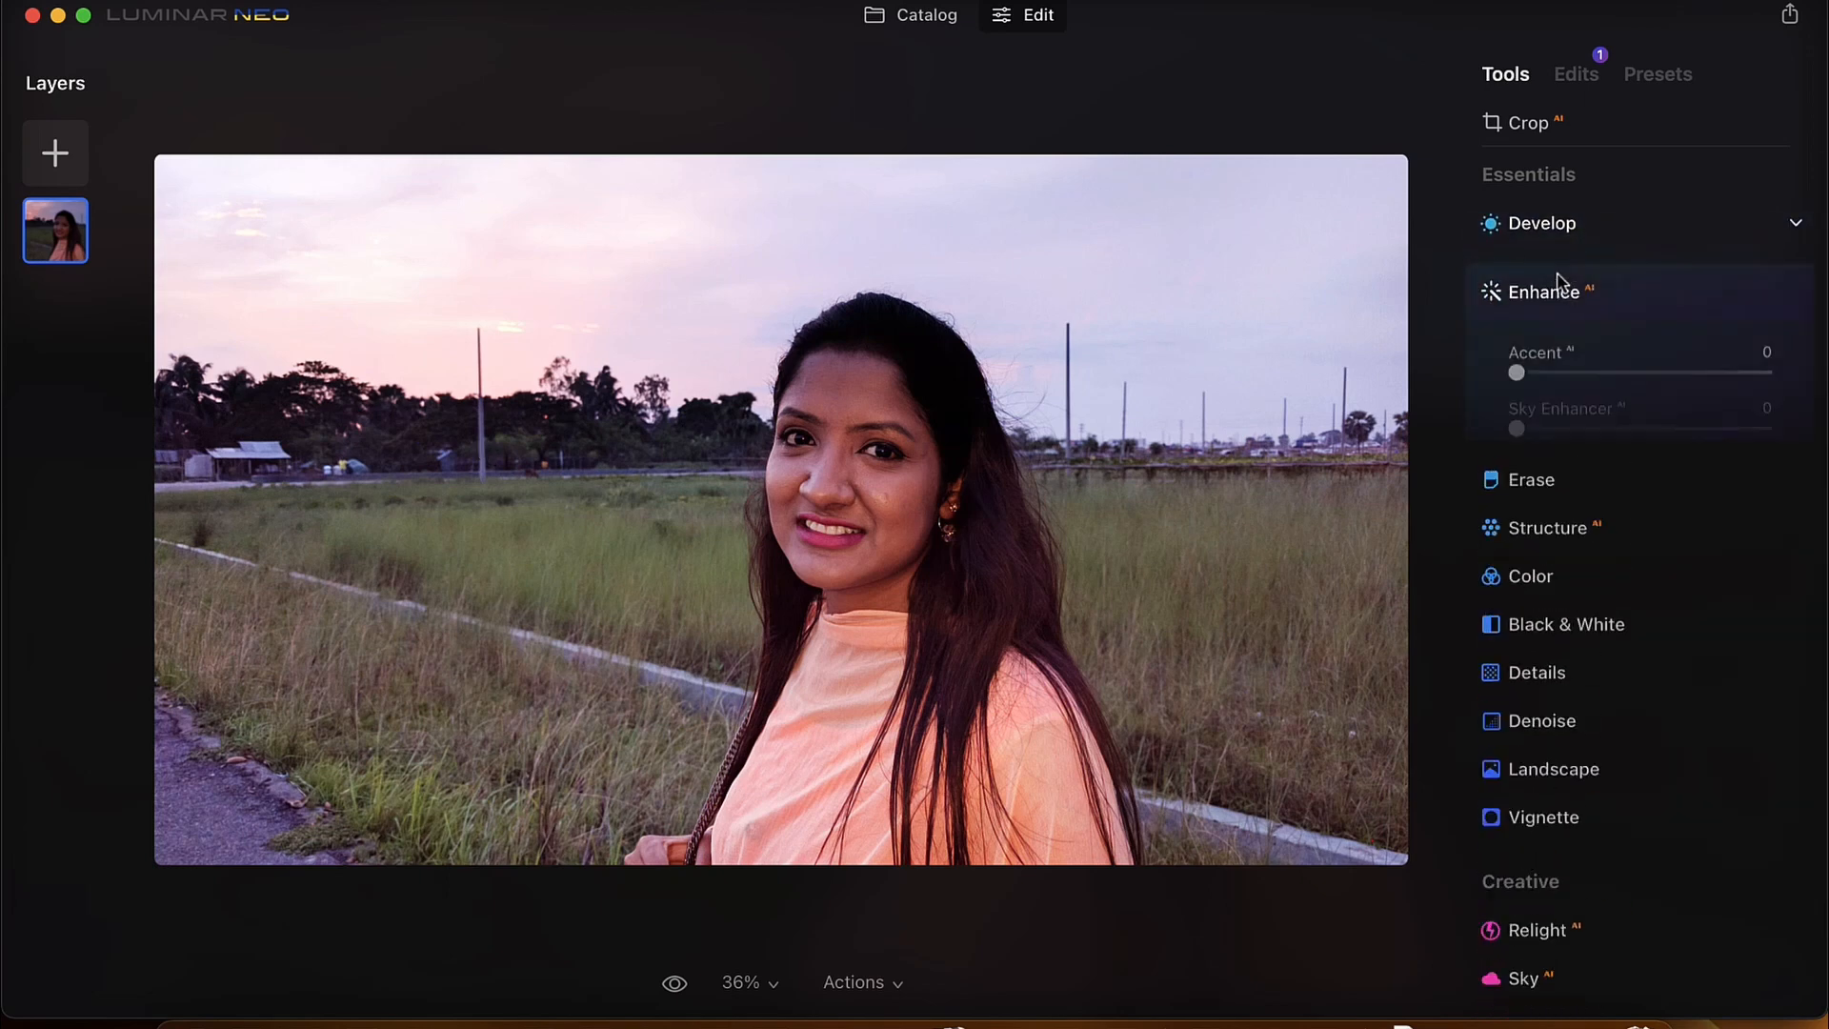
pyautogui.moveTo(1517, 376); pyautogui.dragTo(1792, 404)
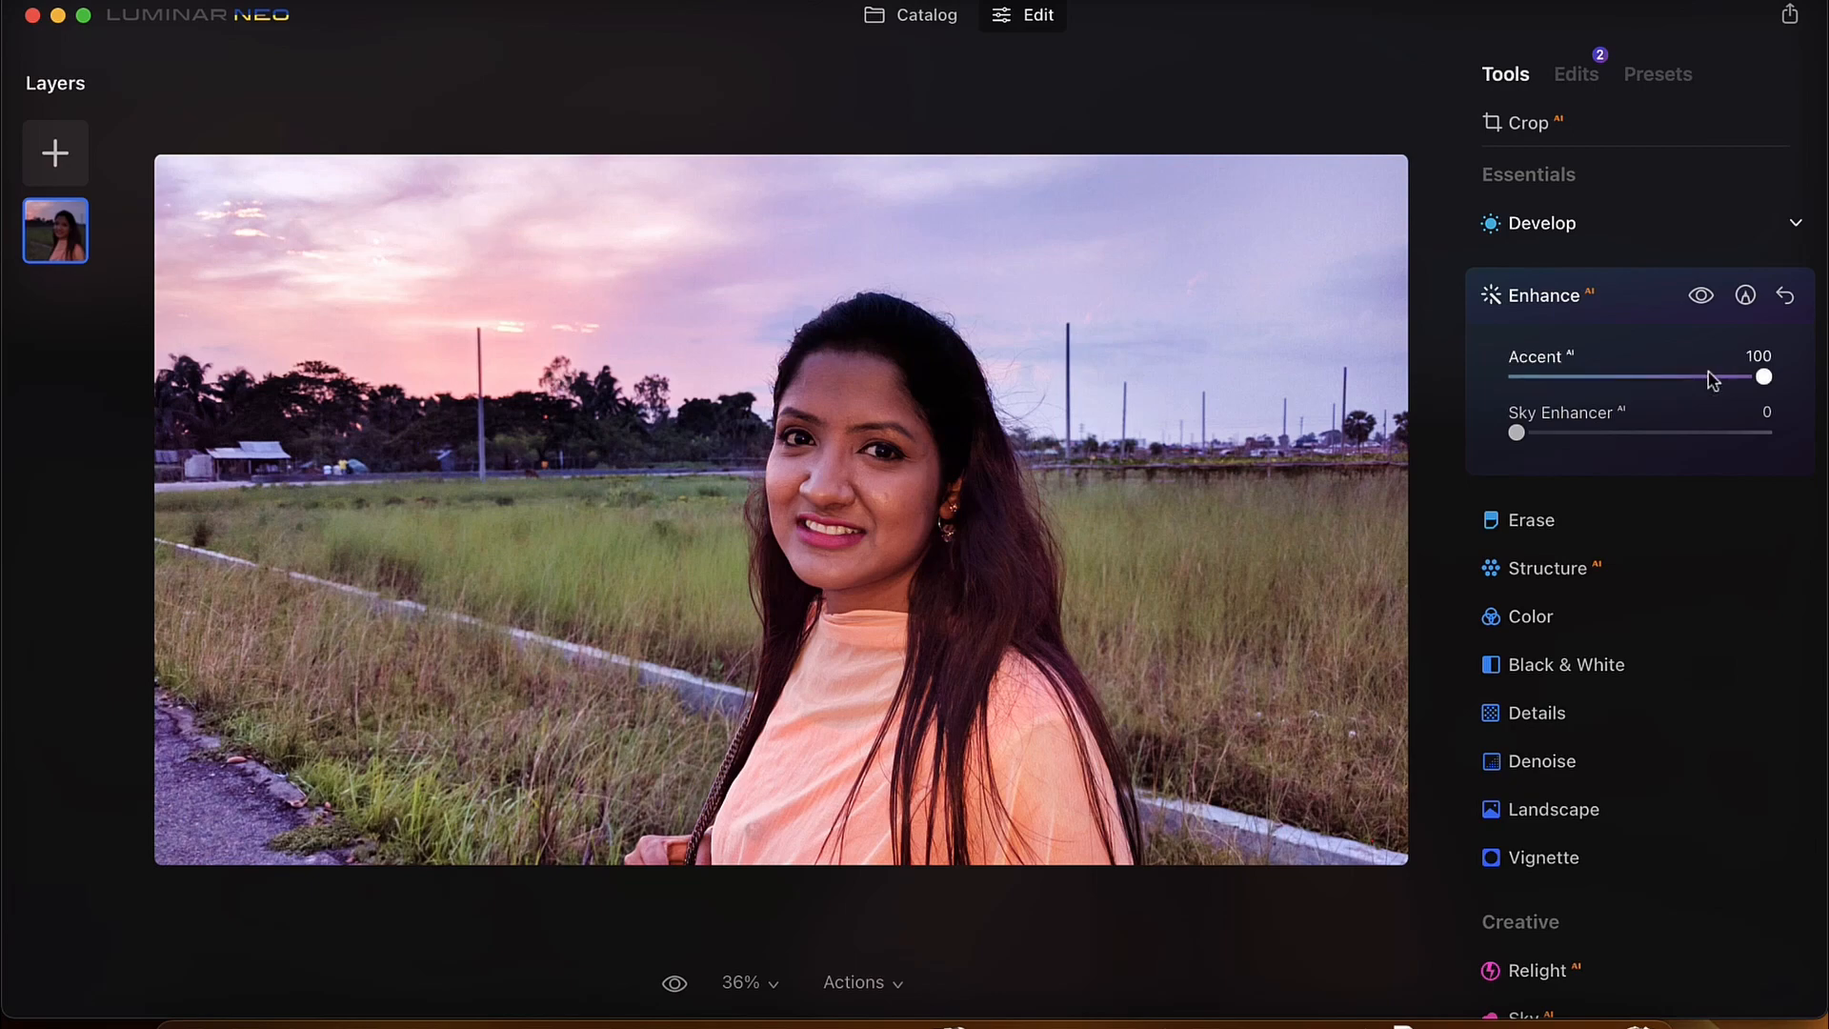
pyautogui.click(1704, 298)
pyautogui.click(1704, 297)
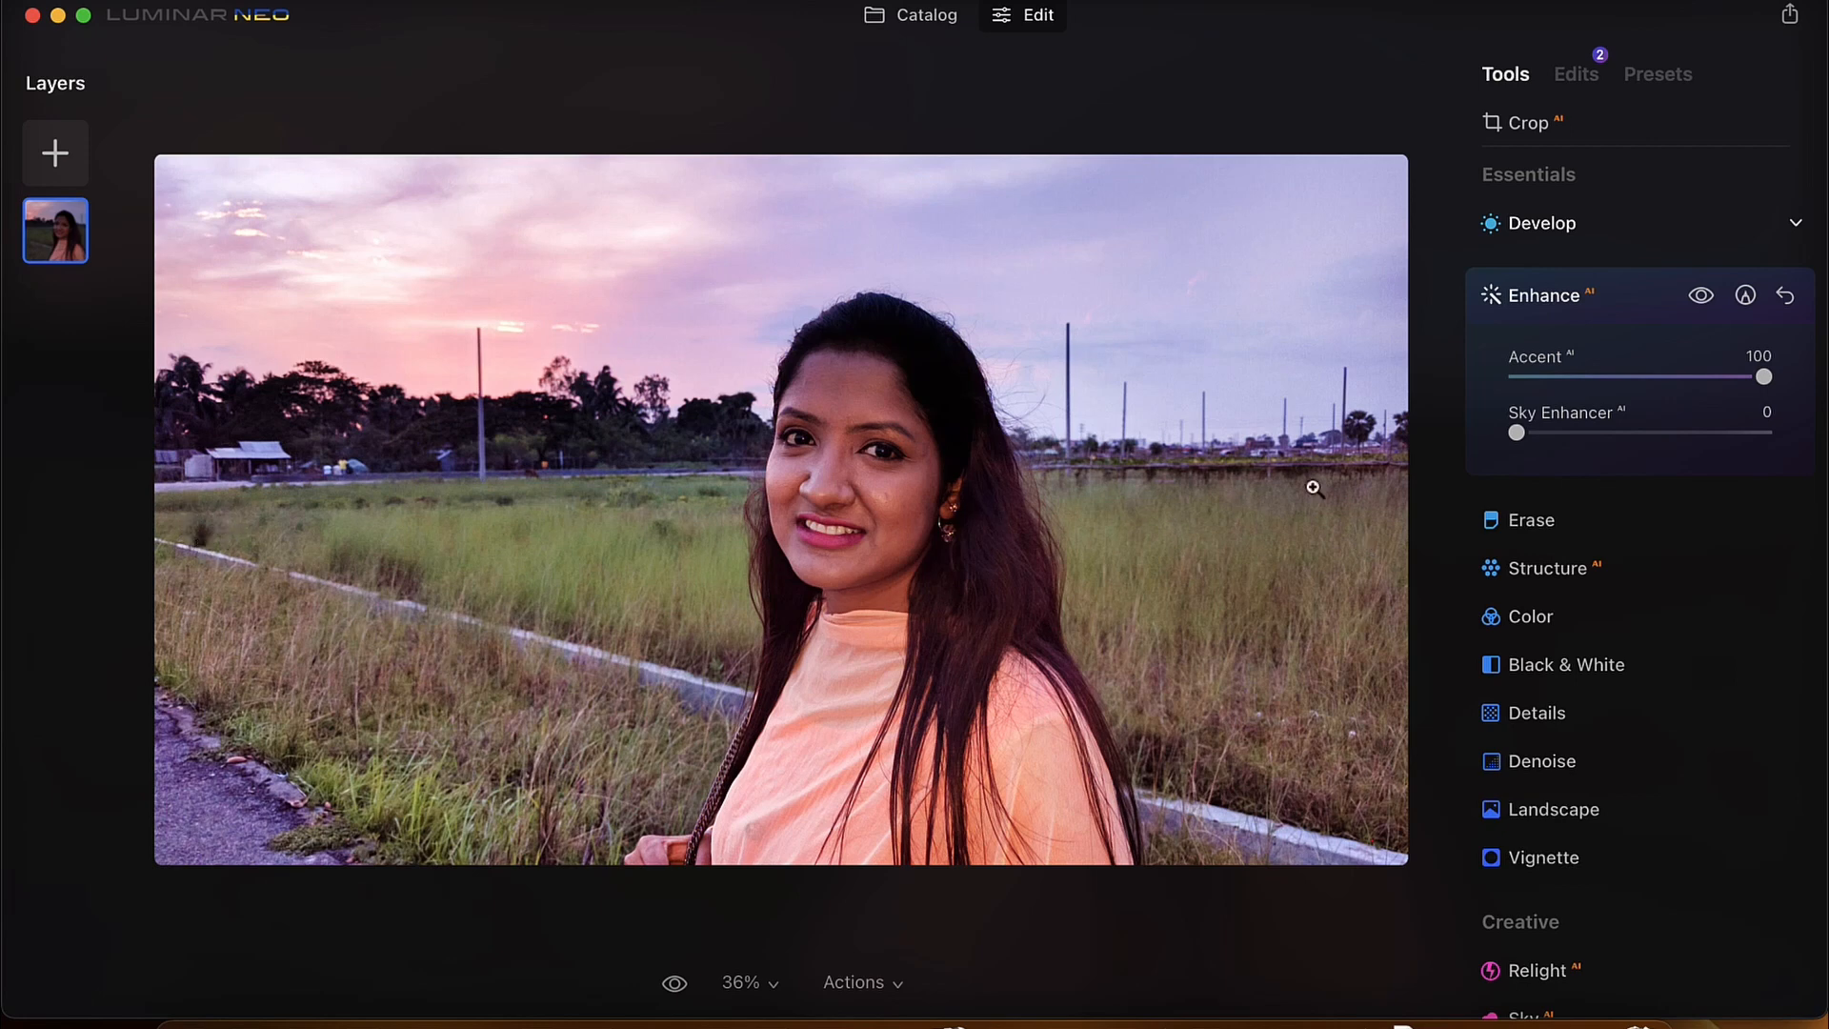
# Erase the dark patch beside the white kerb at the far-left edge of the grass field
pyautogui.click(1547, 528)
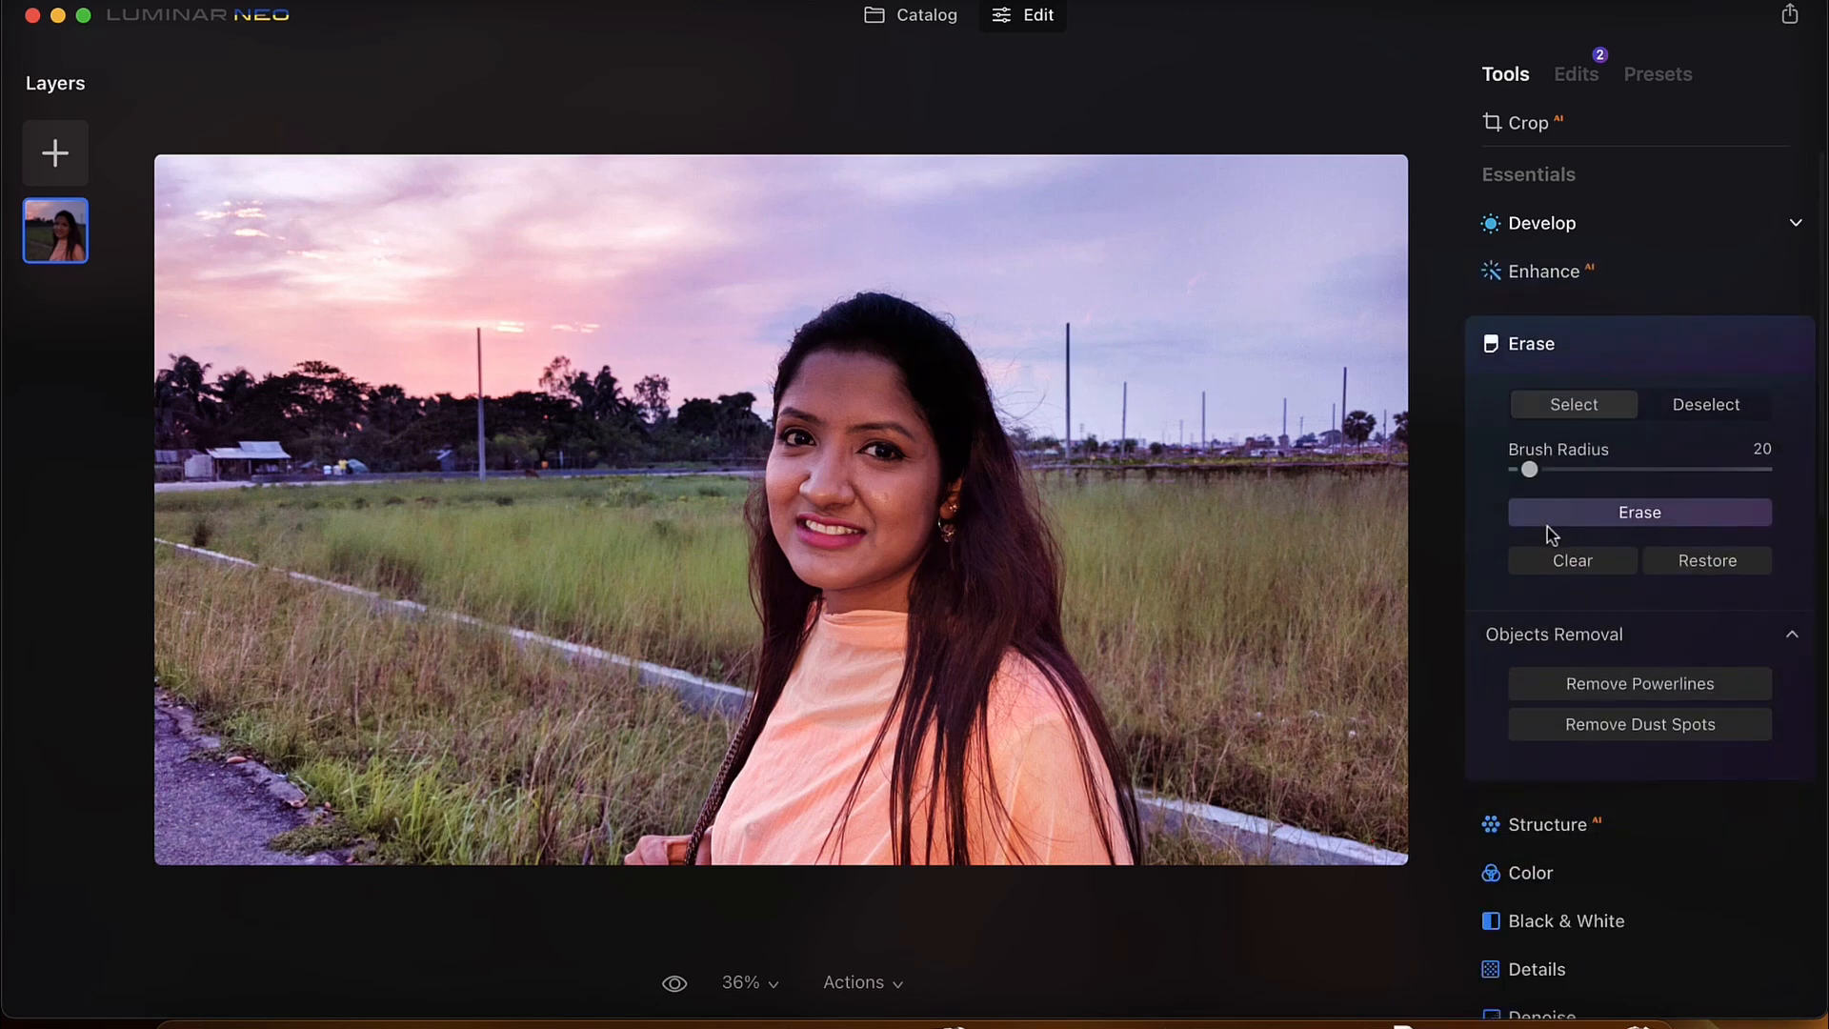
pyautogui.click(1577, 408)
pyautogui.moveTo(212, 527); pyautogui.dragTo(202, 545)
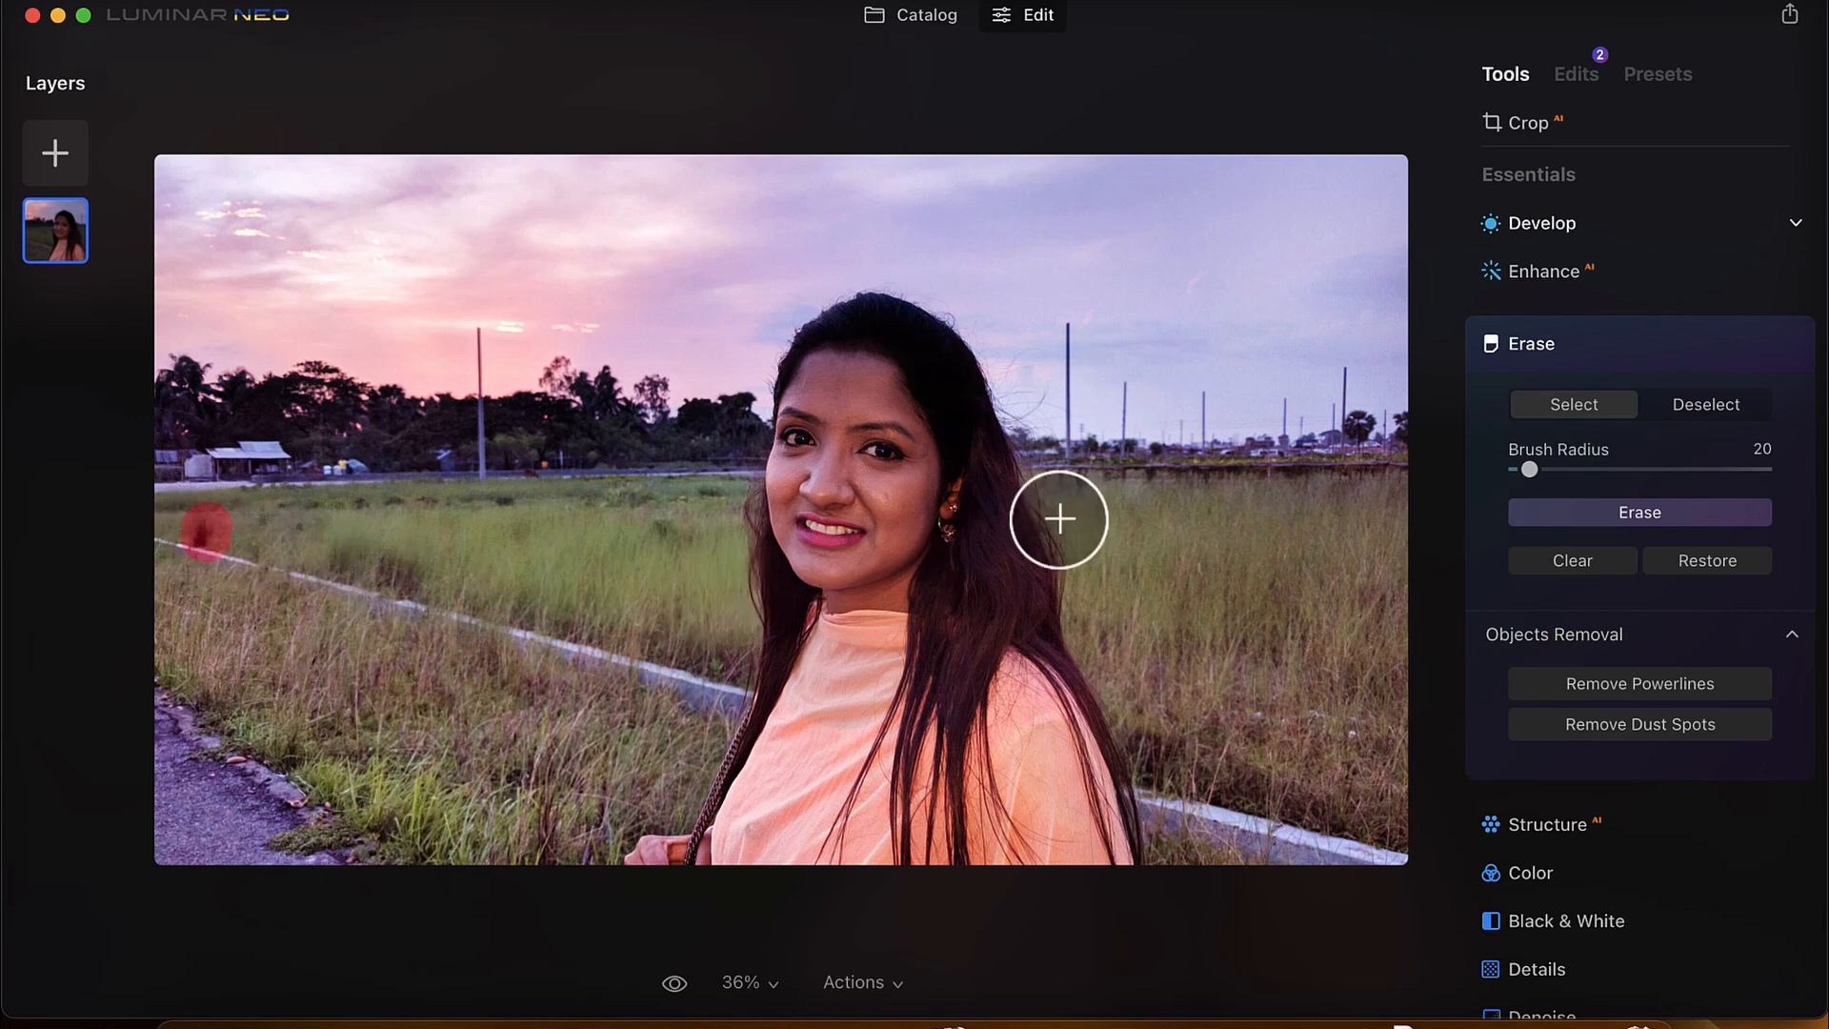
pyautogui.click(1538, 524)
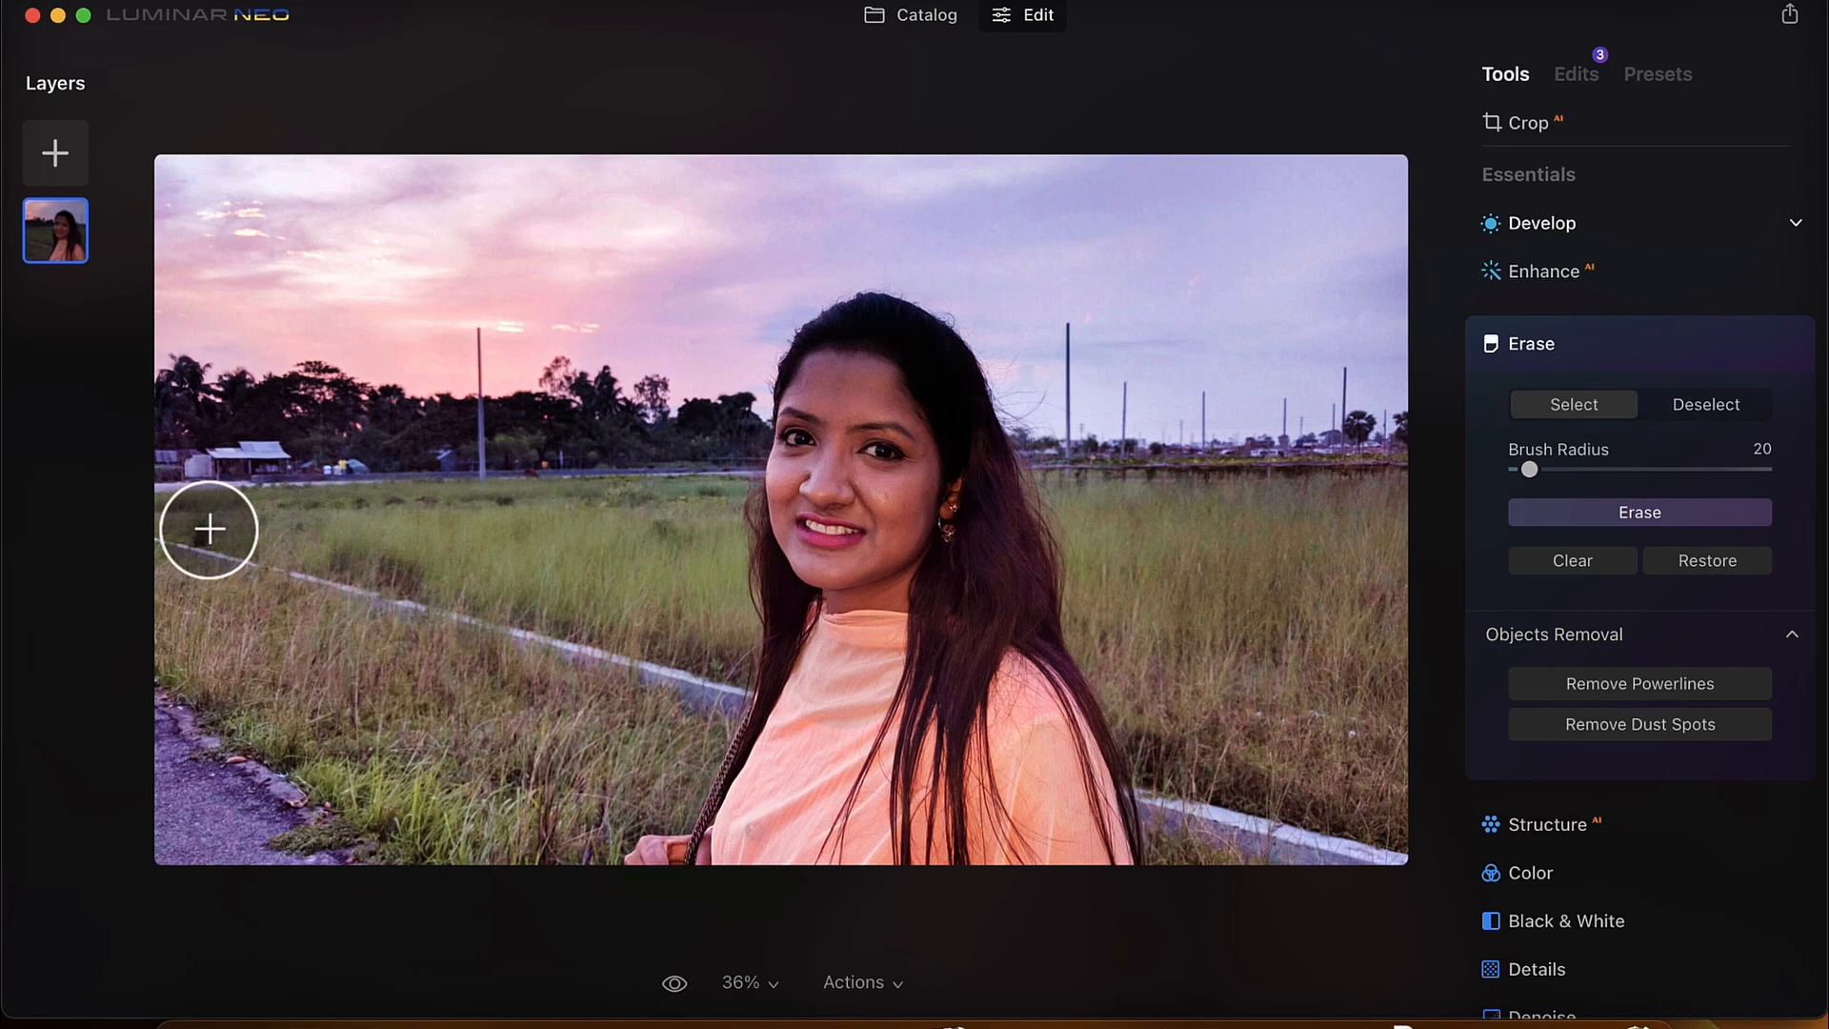
# Erase the leftover dark tuft of grass just above the kerb's far-left end
pyautogui.scroll(5, 208, 529)
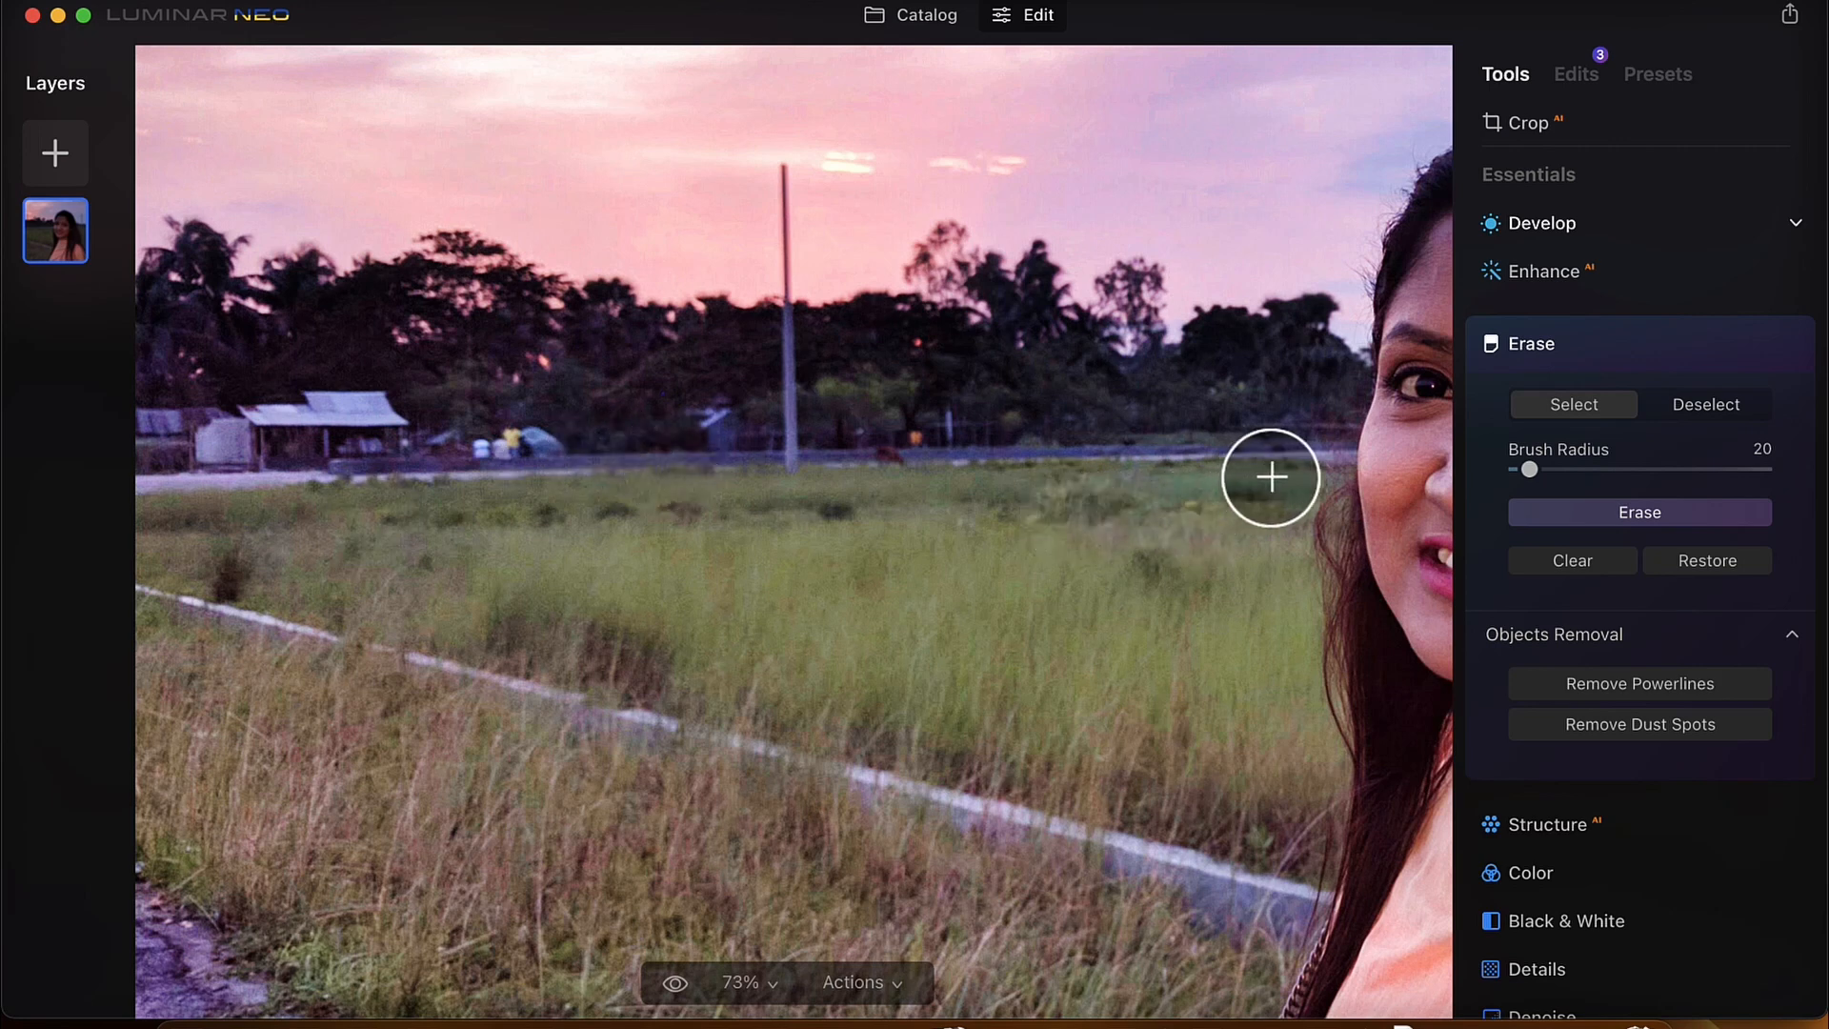
pyautogui.click(225, 578)
pyautogui.moveTo(231, 555); pyautogui.dragTo(232, 557)
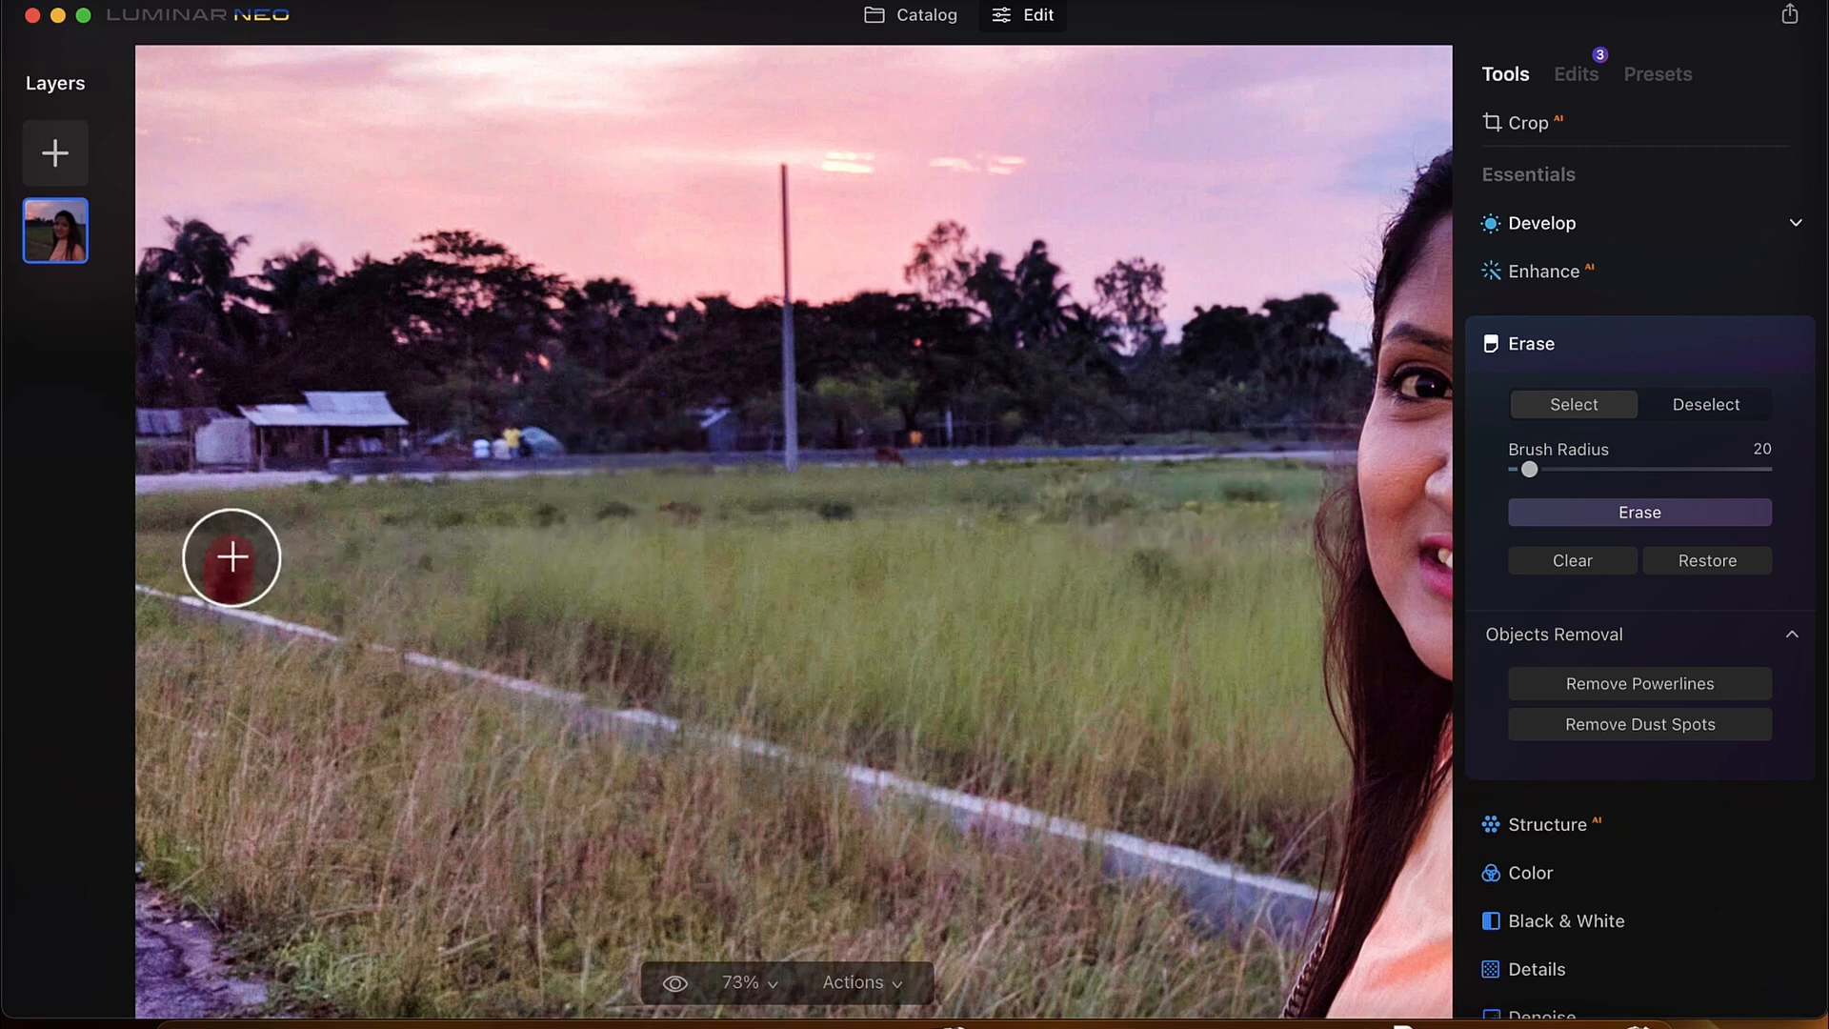
pyautogui.click(1611, 514)
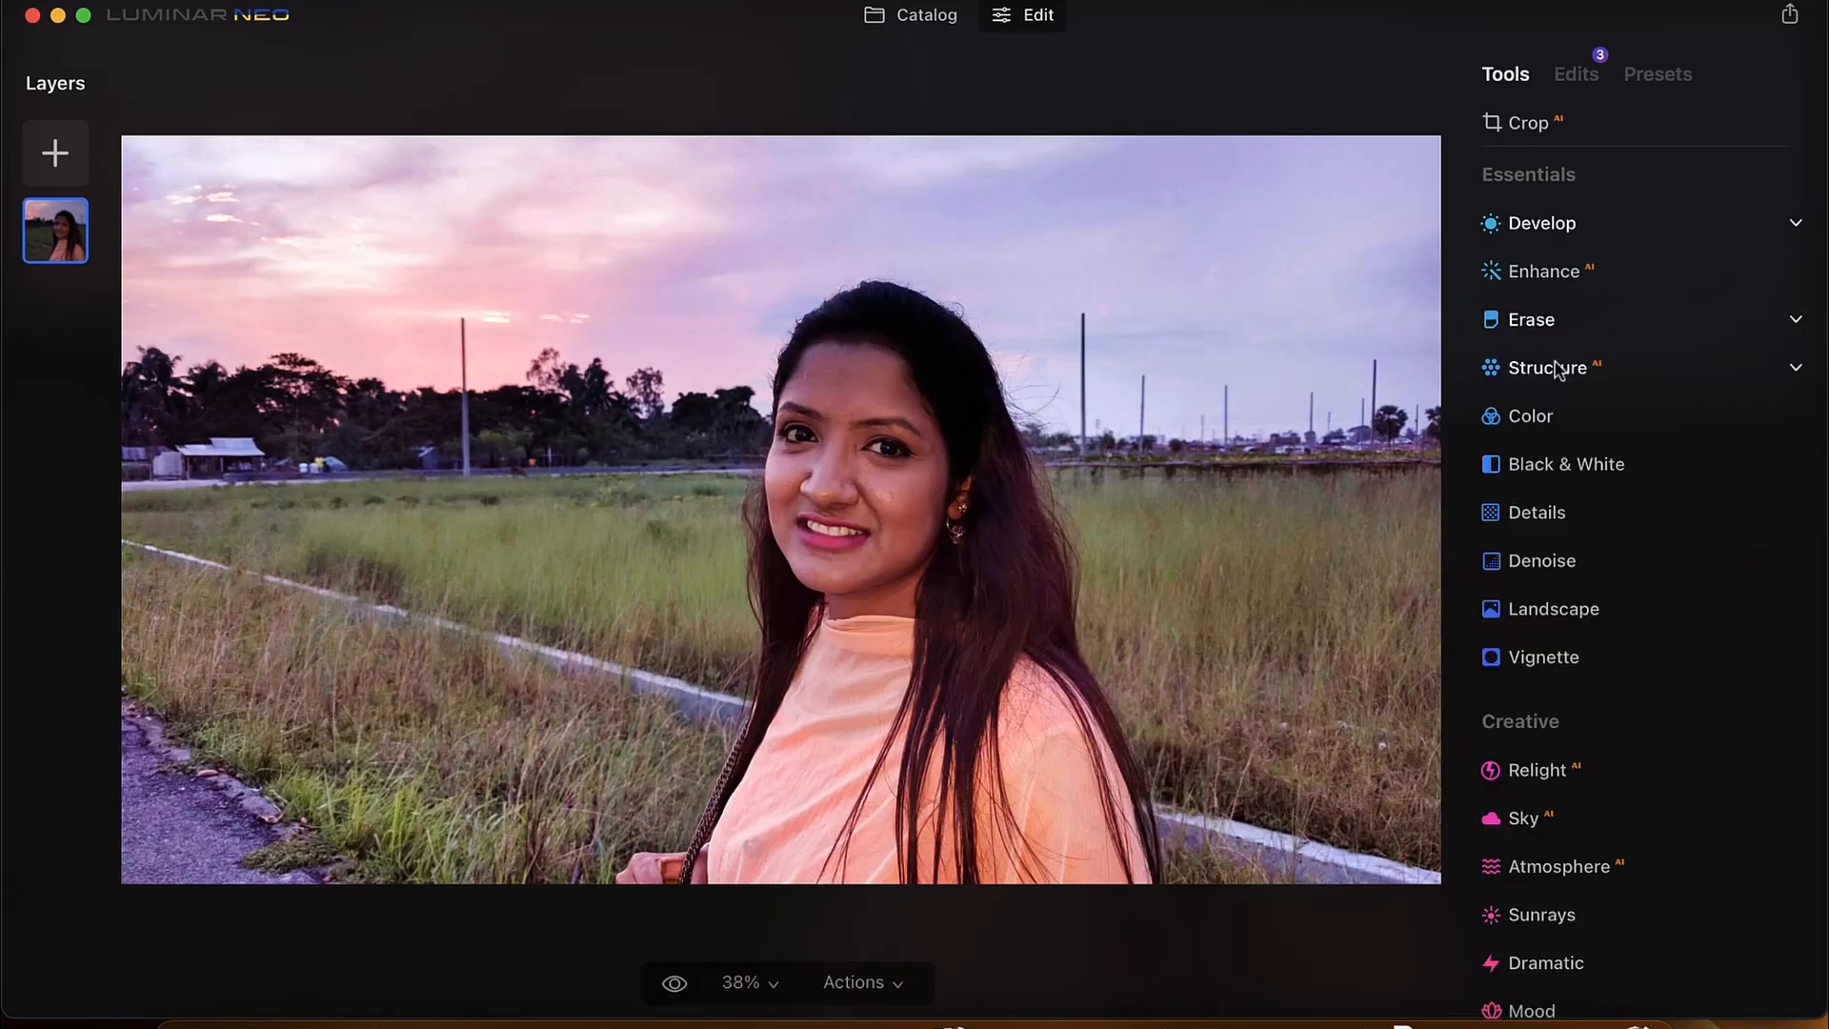
# Try a Structure amount of 100 on the photo and reset the adjustment
pyautogui.click(1556, 369)
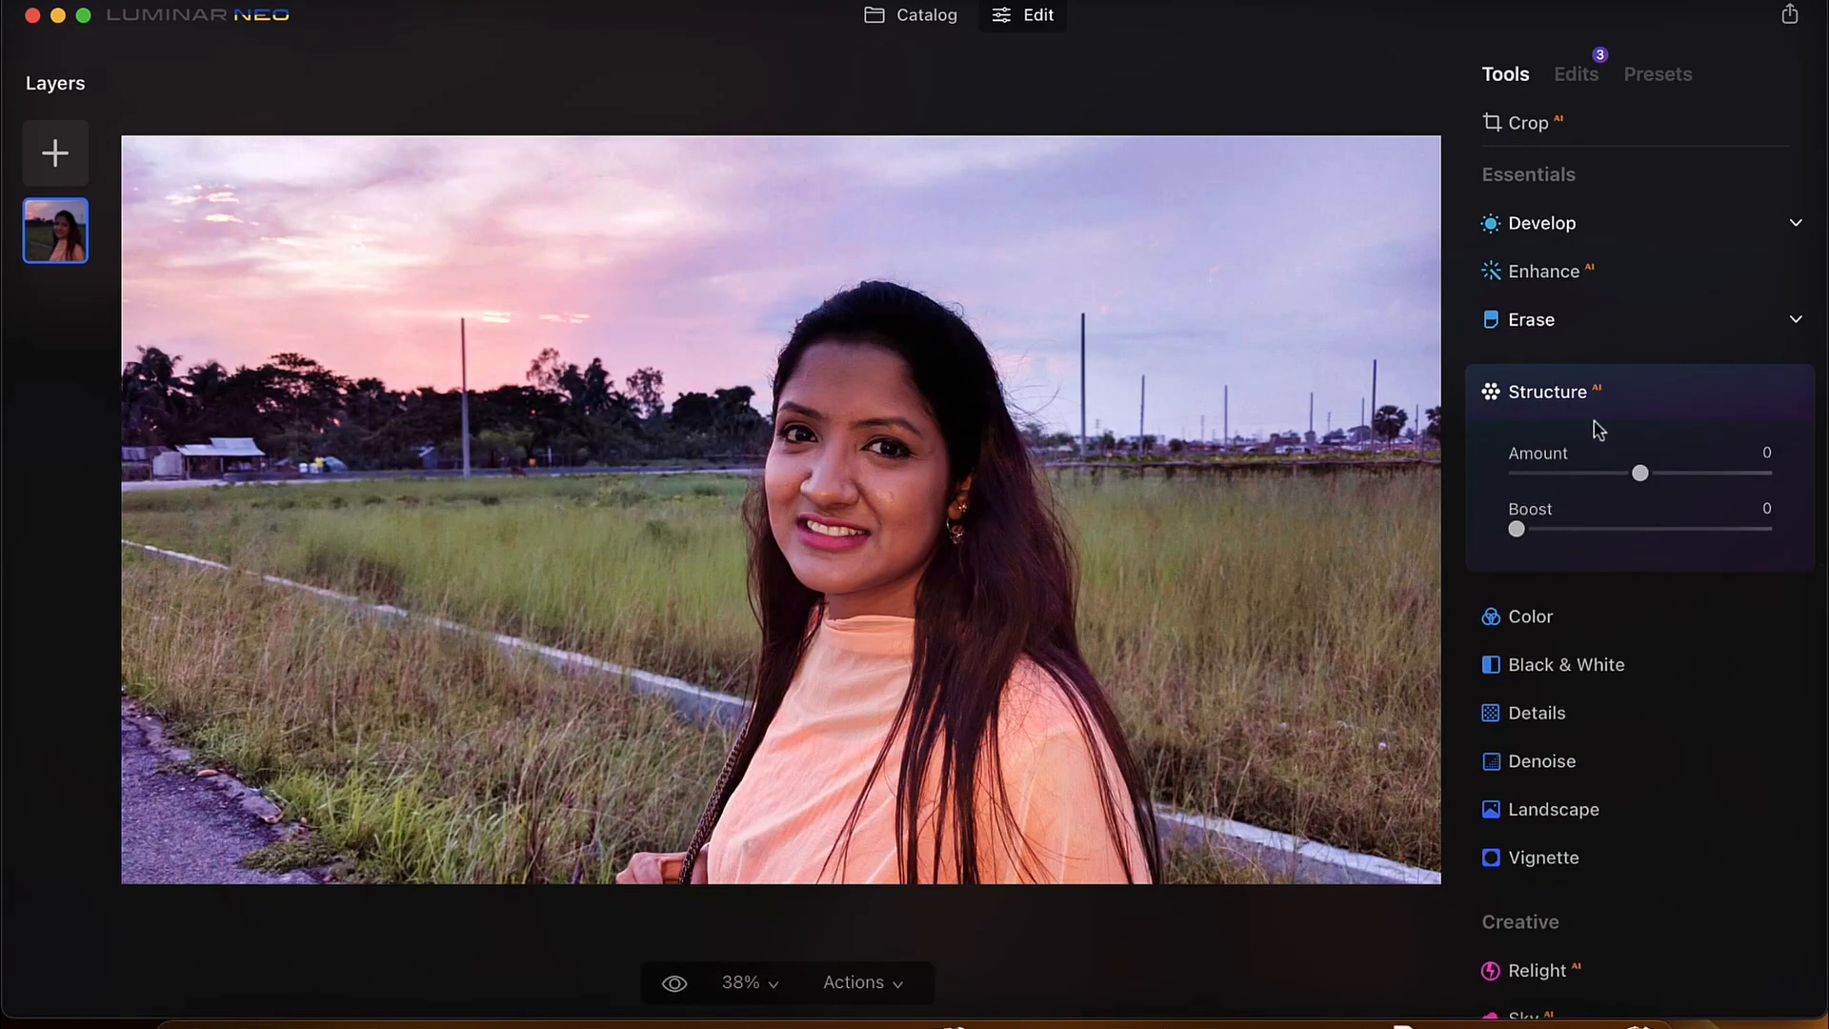
pyautogui.moveTo(1643, 475); pyautogui.dragTo(1786, 469)
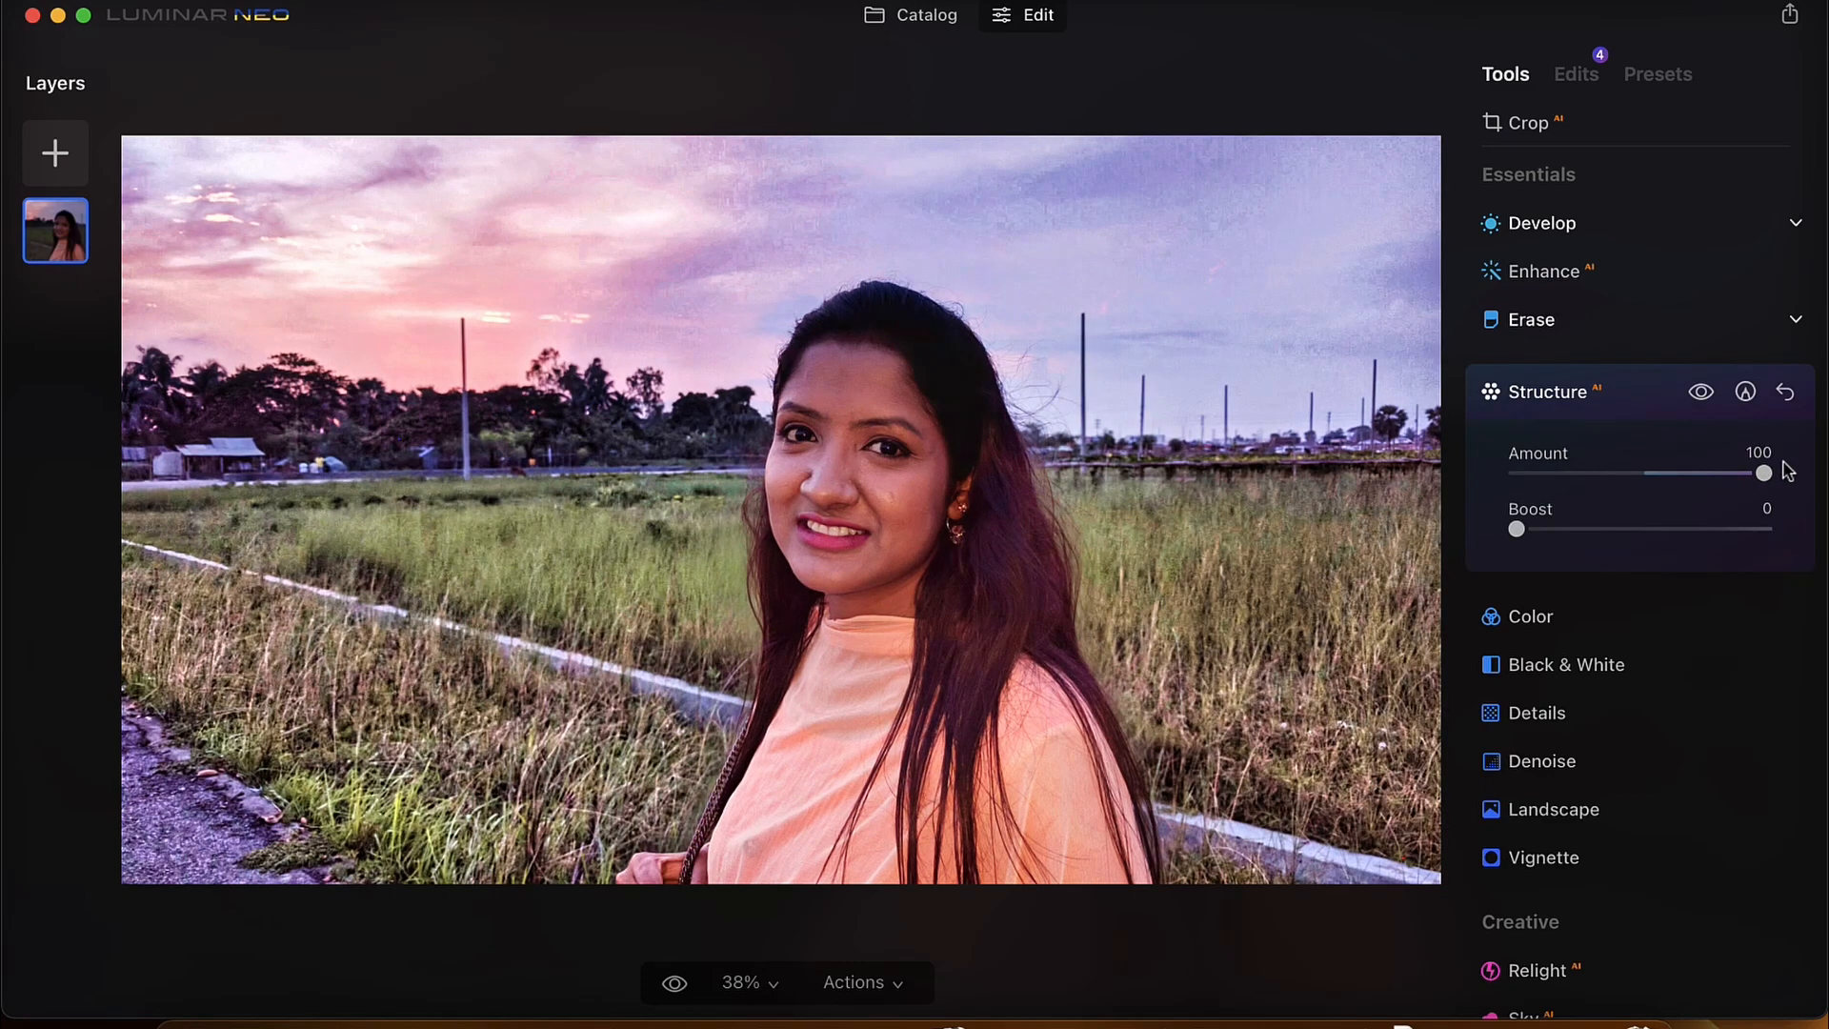
pyautogui.click(1785, 392)
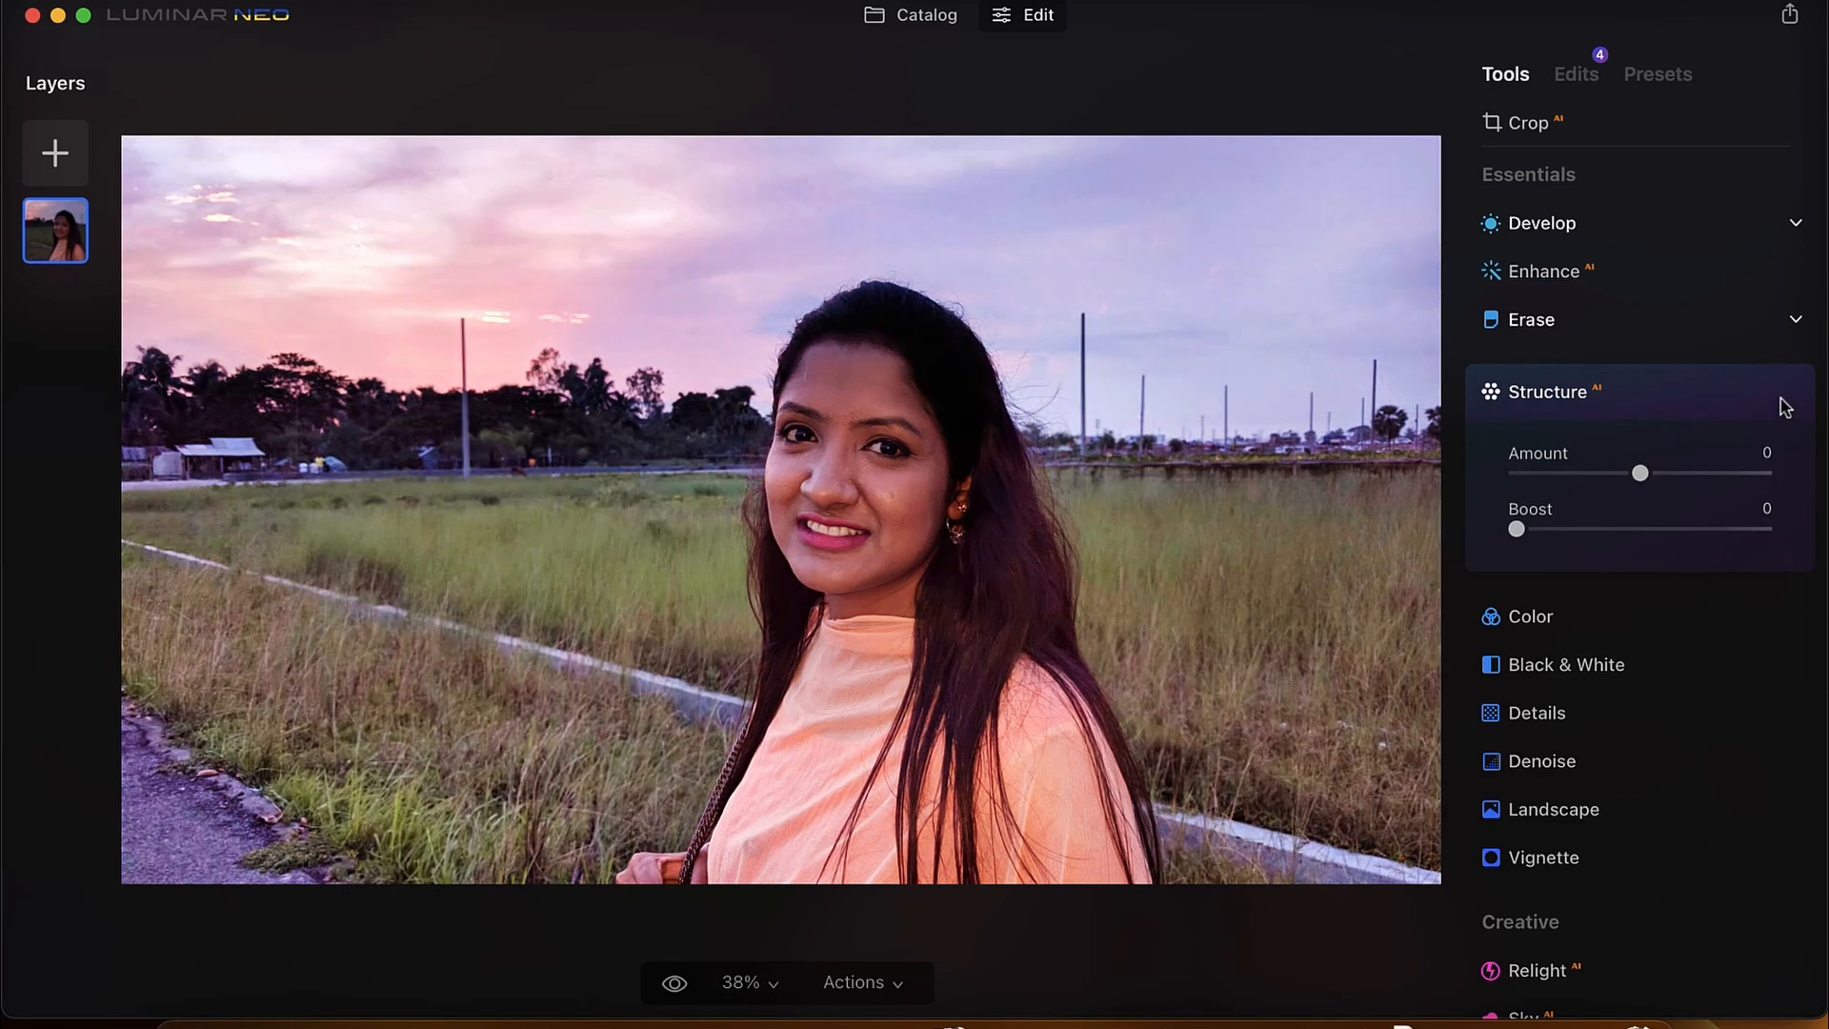
pyautogui.click(1635, 397)
# Set Vibrance to 15 and Remove Color Cast to 52 in the Color tool
pyautogui.click(1586, 424)
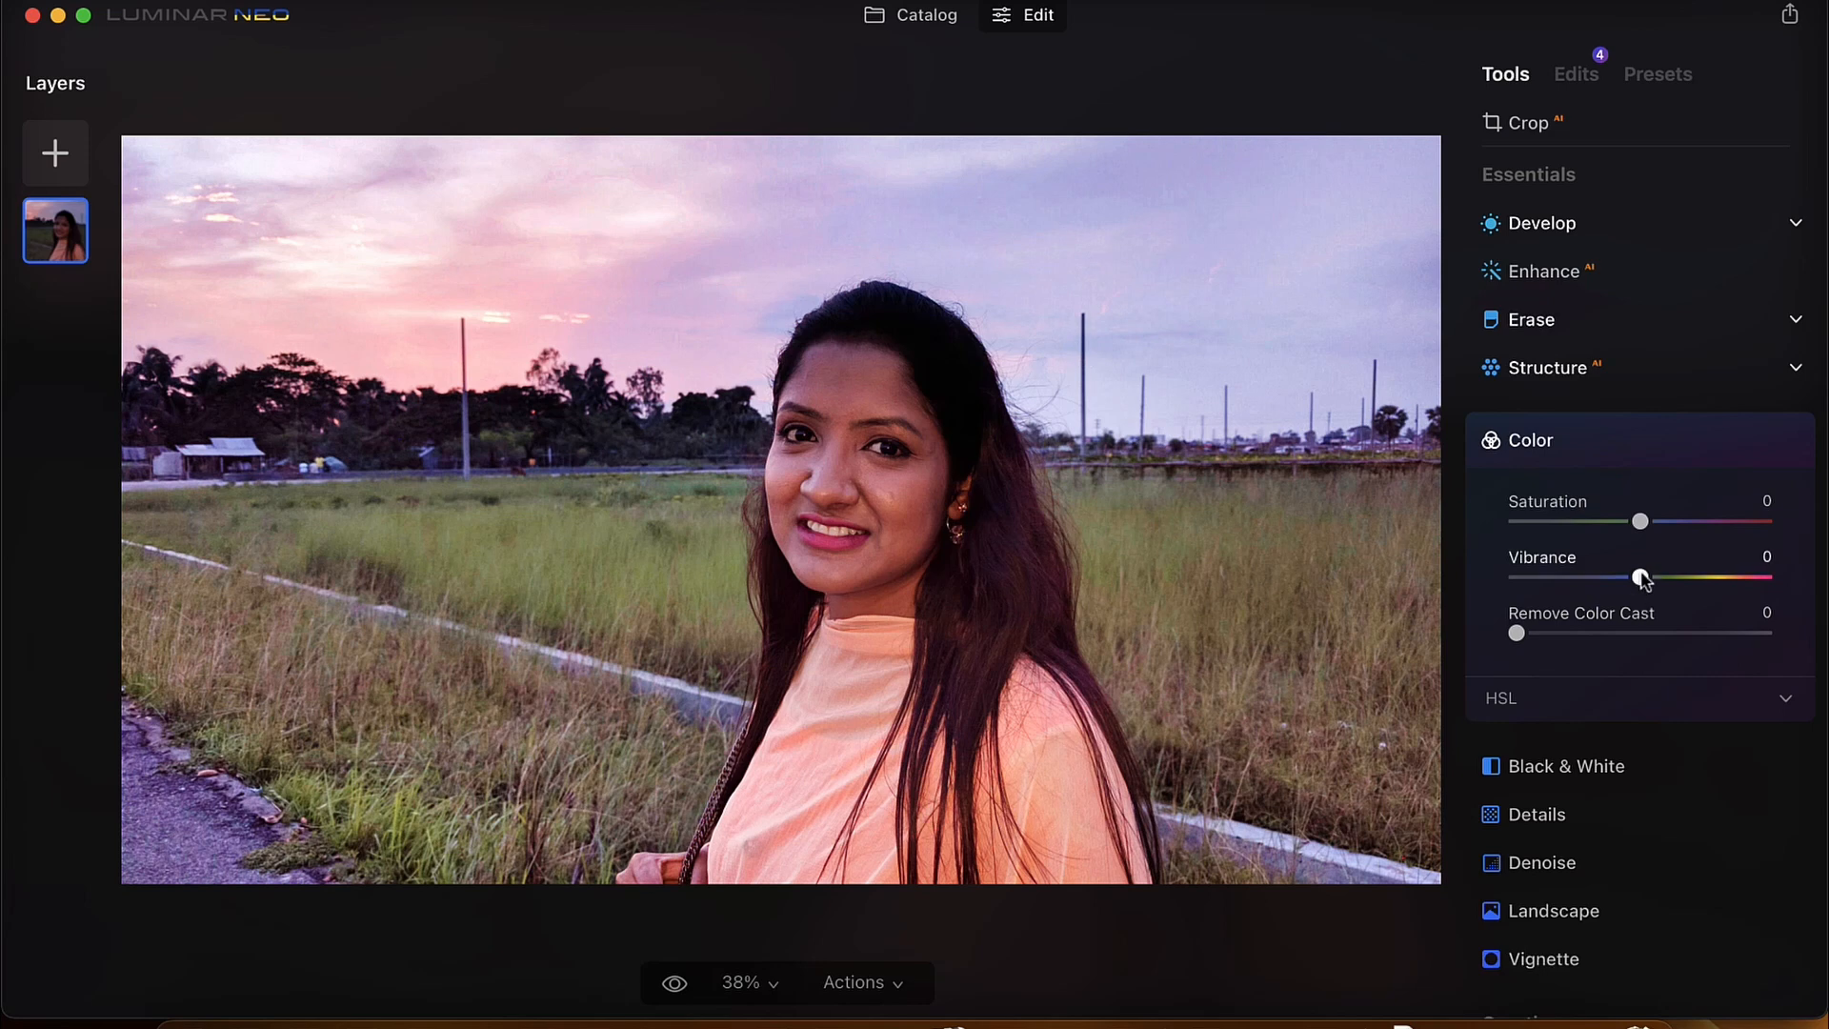
pyautogui.moveTo(1640, 579); pyautogui.dragTo(1668, 583)
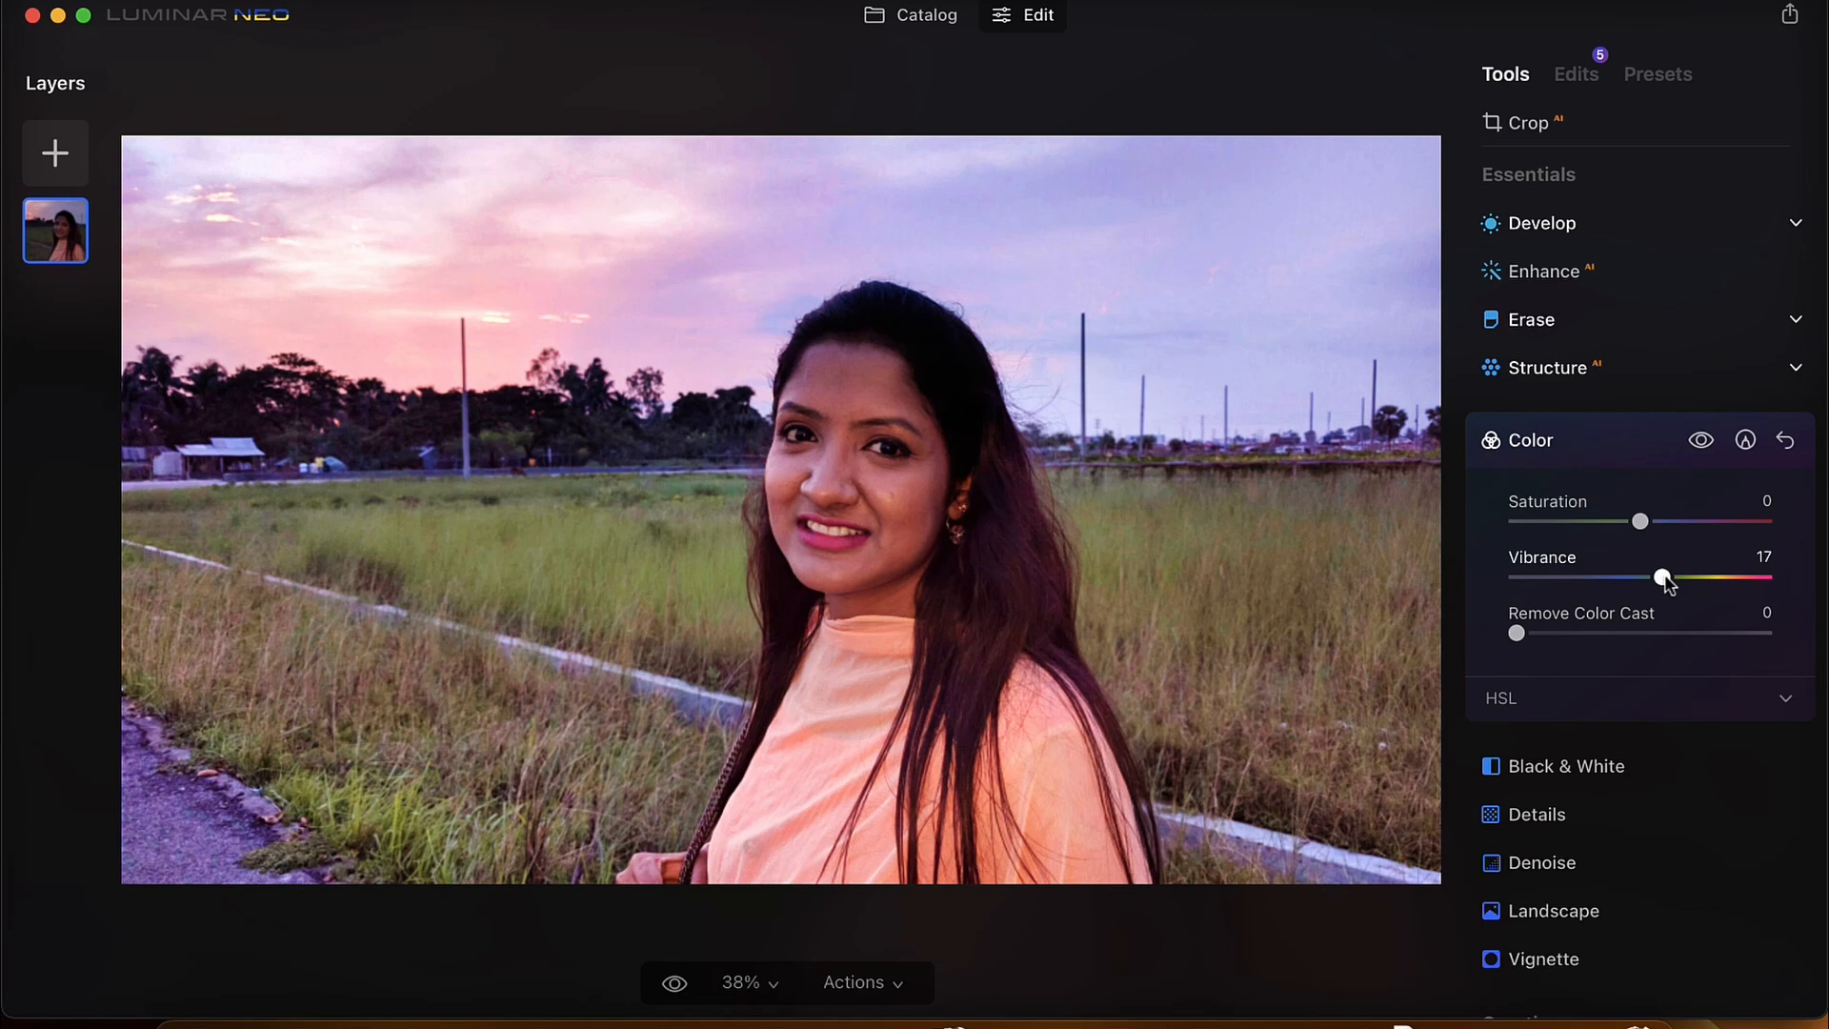
pyautogui.moveTo(1665, 583); pyautogui.dragTo(1664, 583)
pyautogui.moveTo(1520, 639); pyautogui.dragTo(1664, 667)
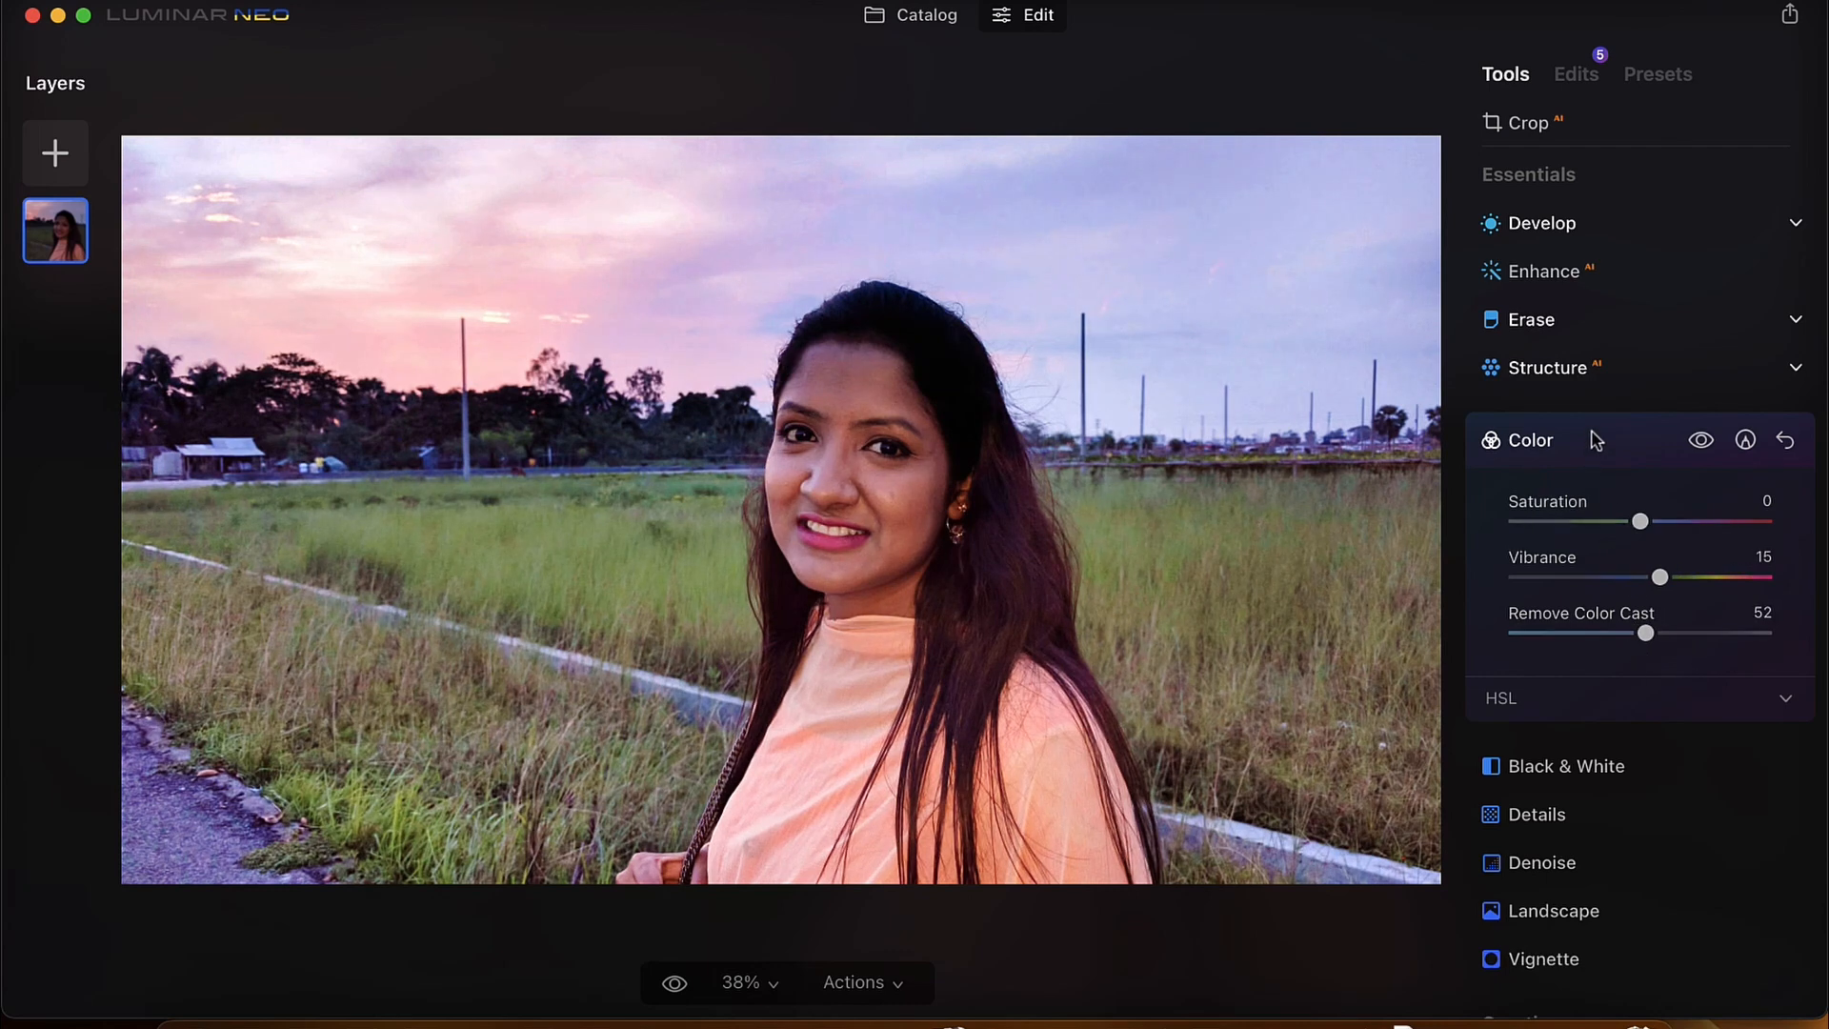
pyautogui.click(1595, 440)
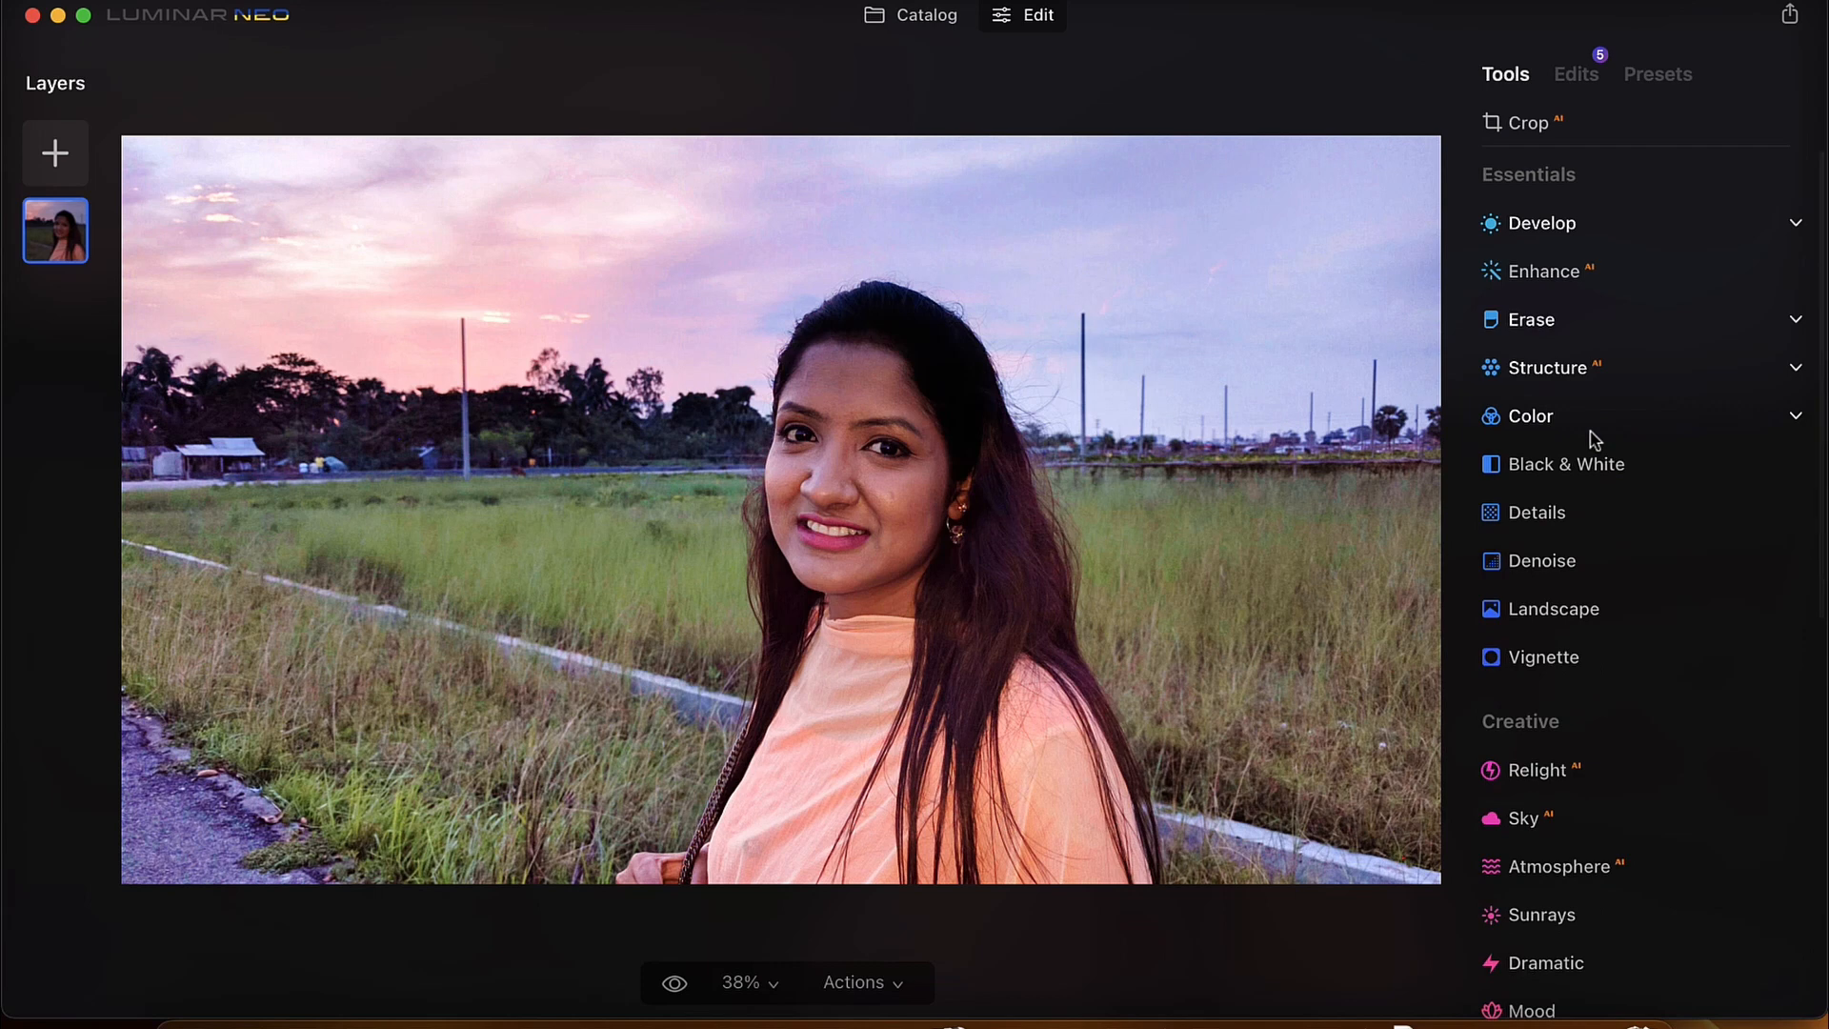
# Set Golden Hour to 37 and Foliage Enhancer to 27 in the Landscape tool
pyautogui.click(1553, 607)
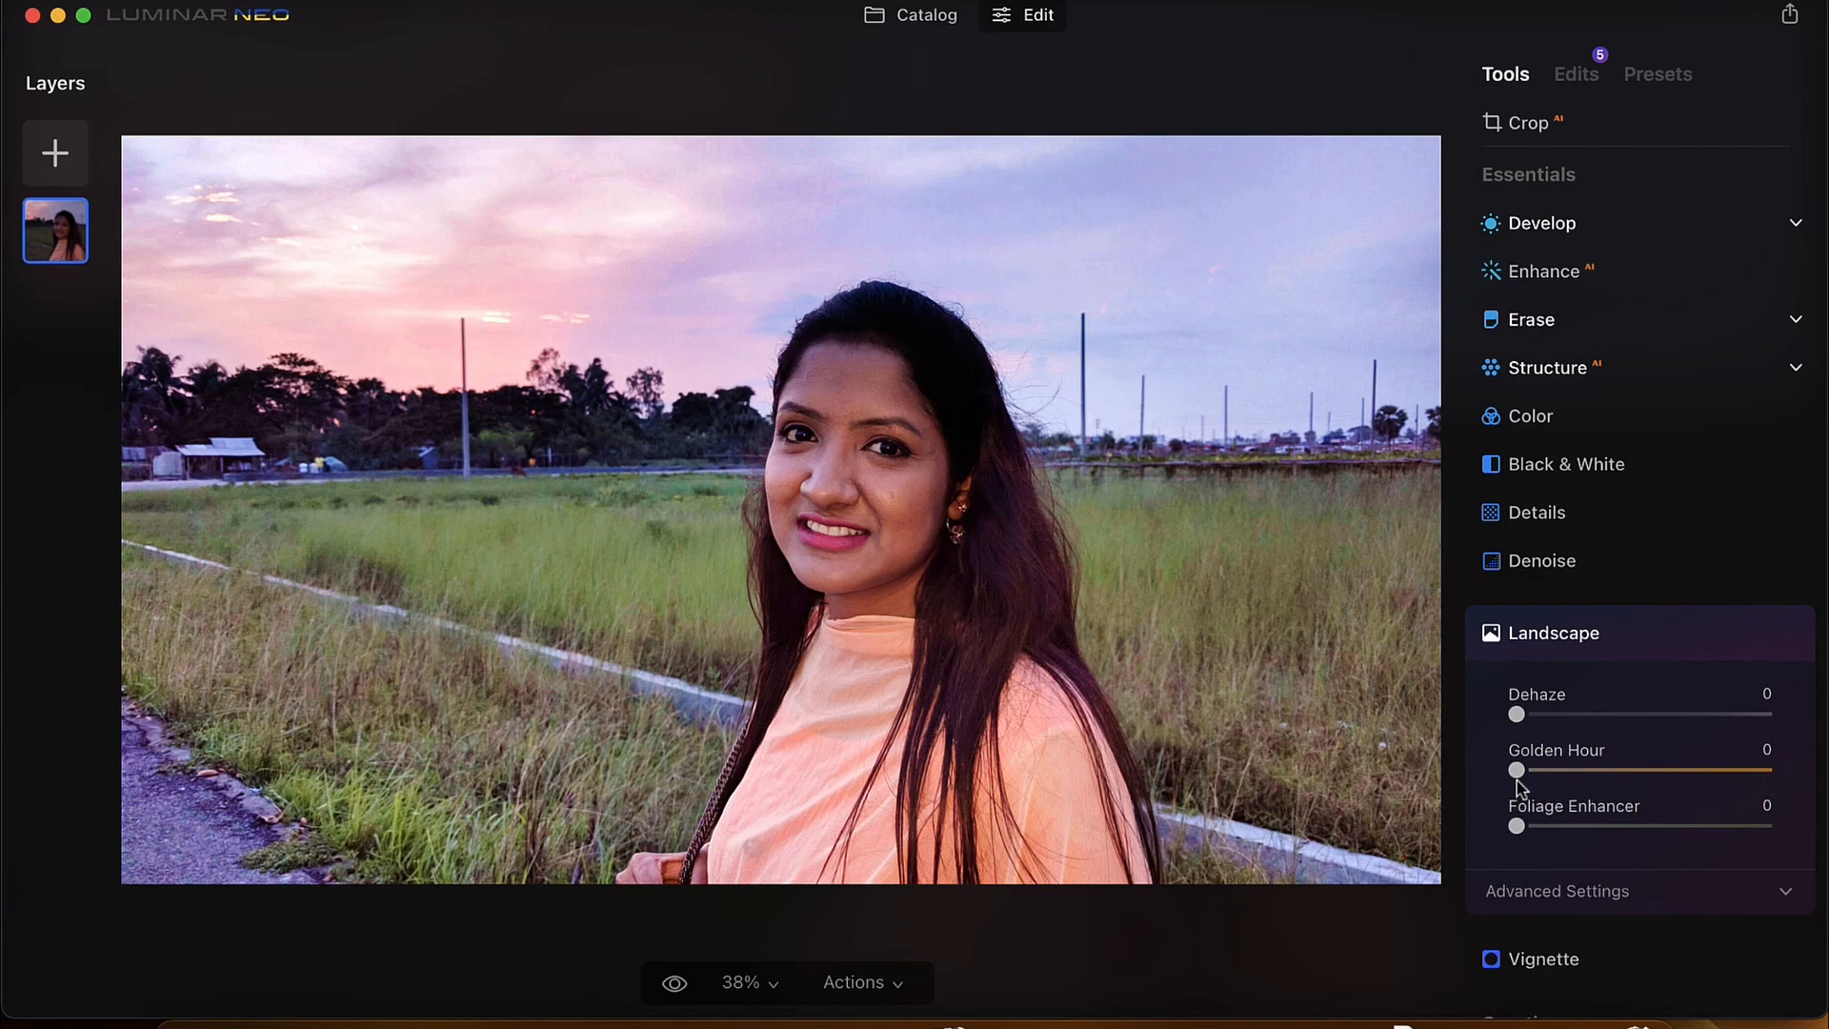
pyautogui.moveTo(1517, 770); pyautogui.dragTo(1696, 763)
pyautogui.moveTo(1519, 829); pyautogui.dragTo(1658, 844)
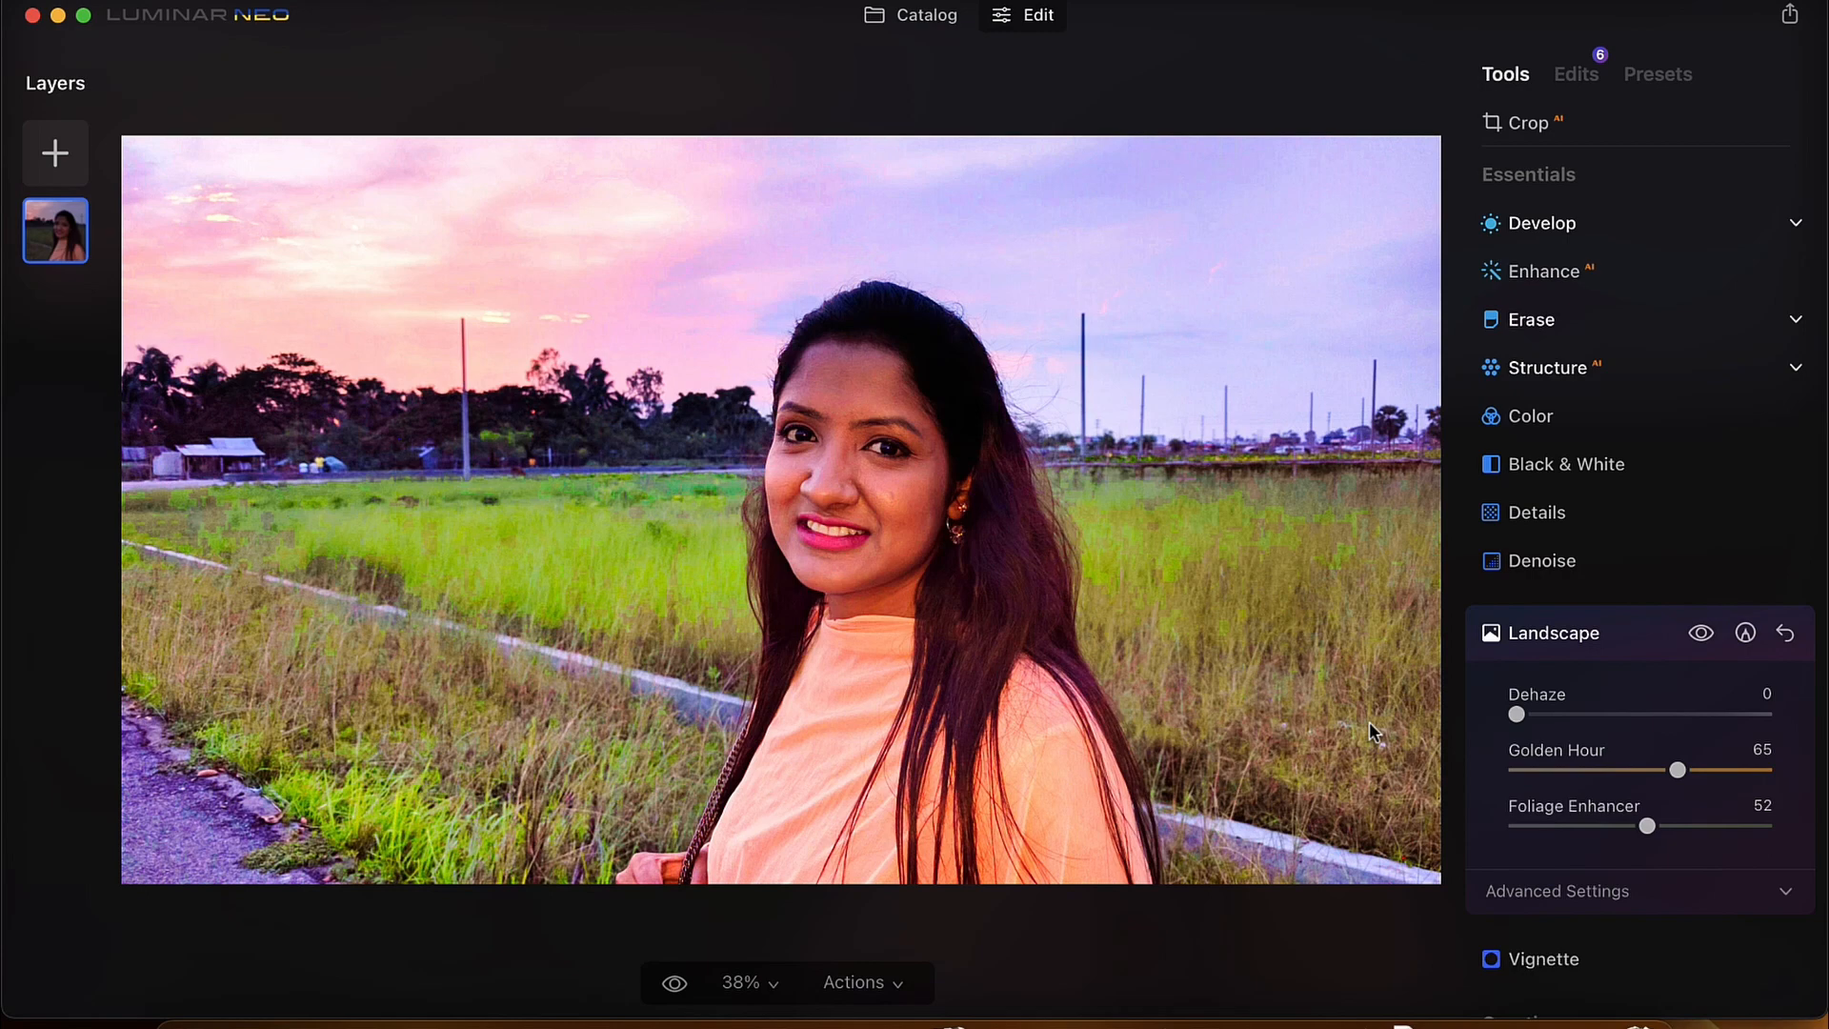
pyautogui.moveTo(1646, 832); pyautogui.dragTo(1583, 829)
pyautogui.moveTo(1679, 776); pyautogui.dragTo(1609, 780)
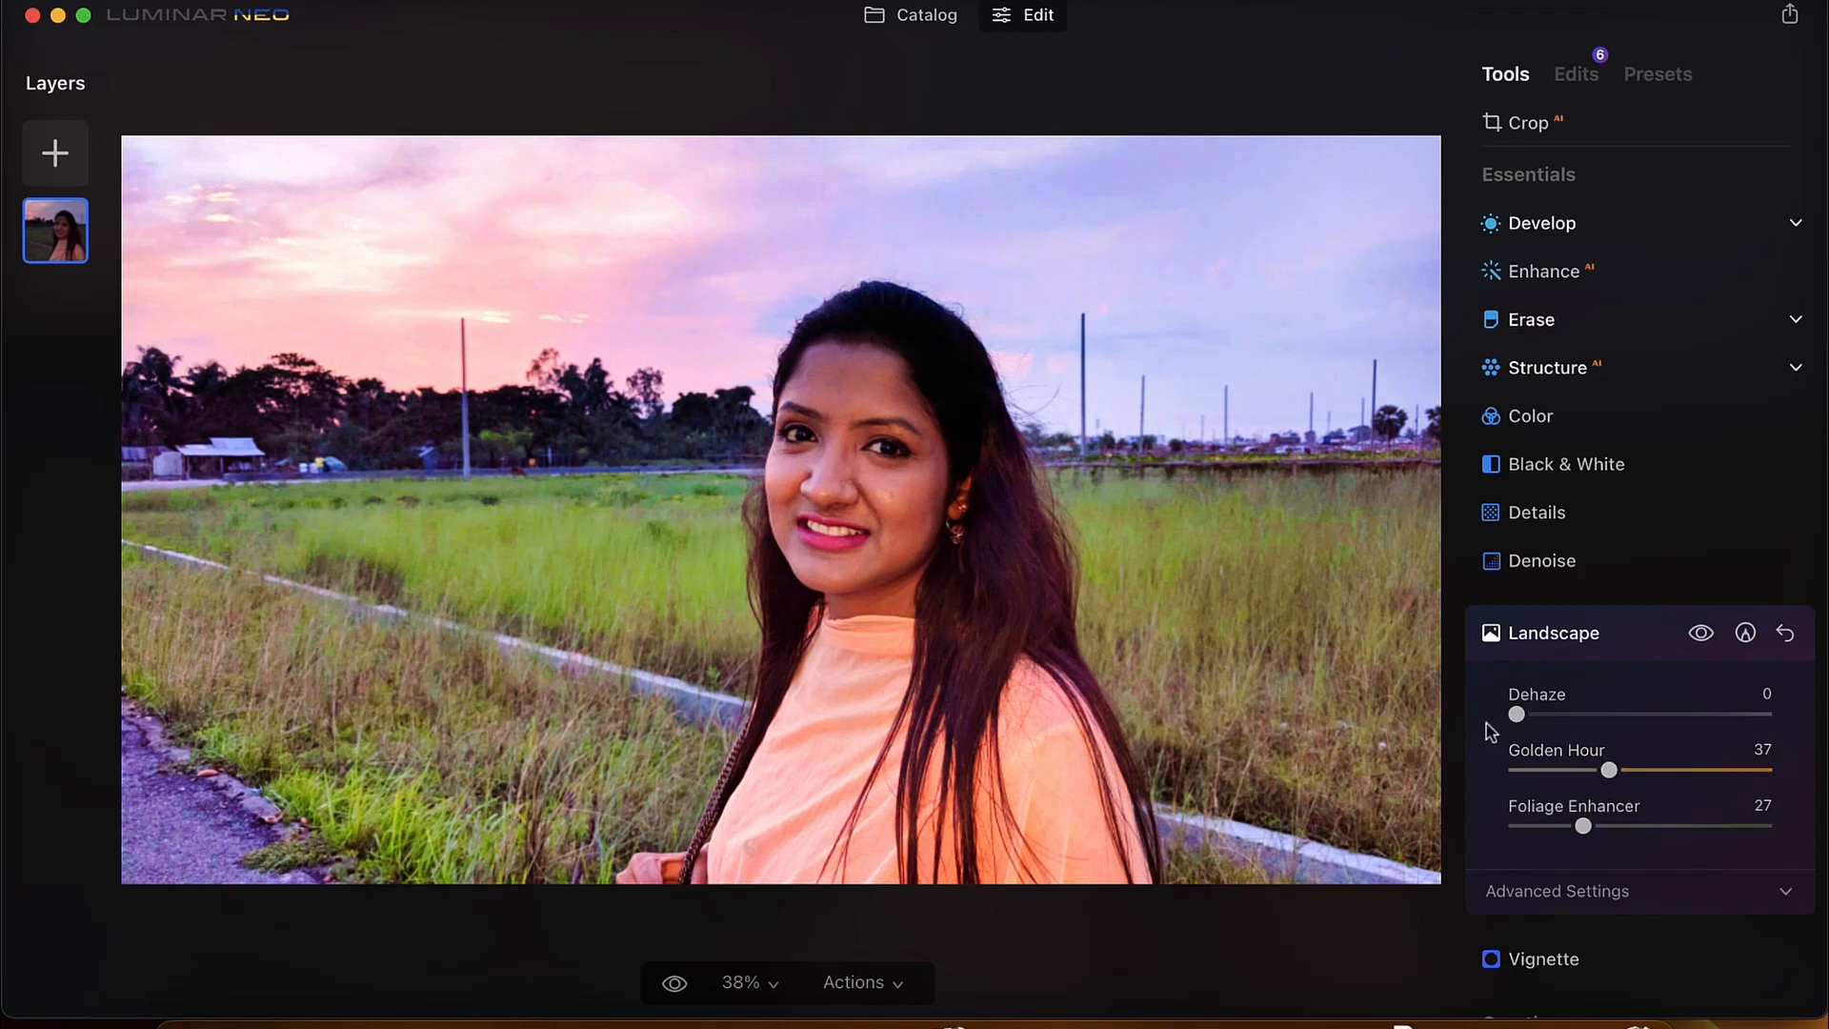
pyautogui.click(1610, 648)
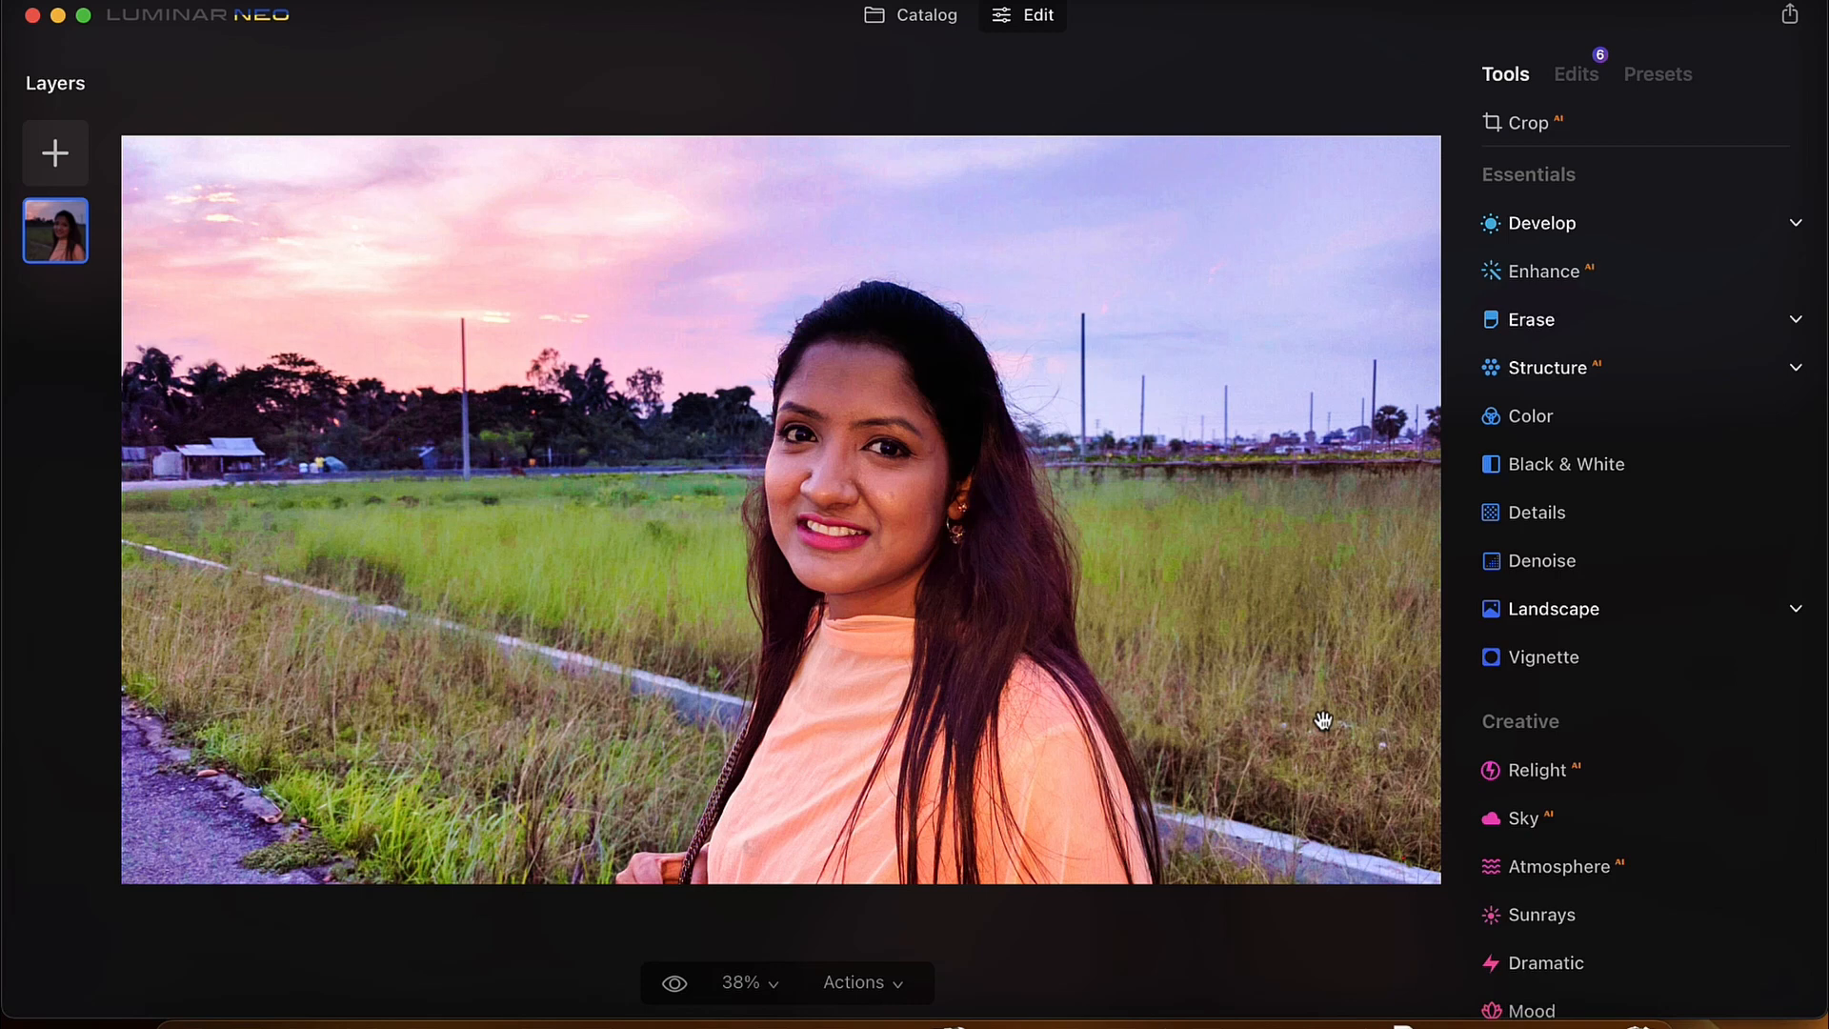
# Replace the sky with the Sunset 2 sky and compare the photo with and without the replacement
pyautogui.scroll(-3, 1630, 762)
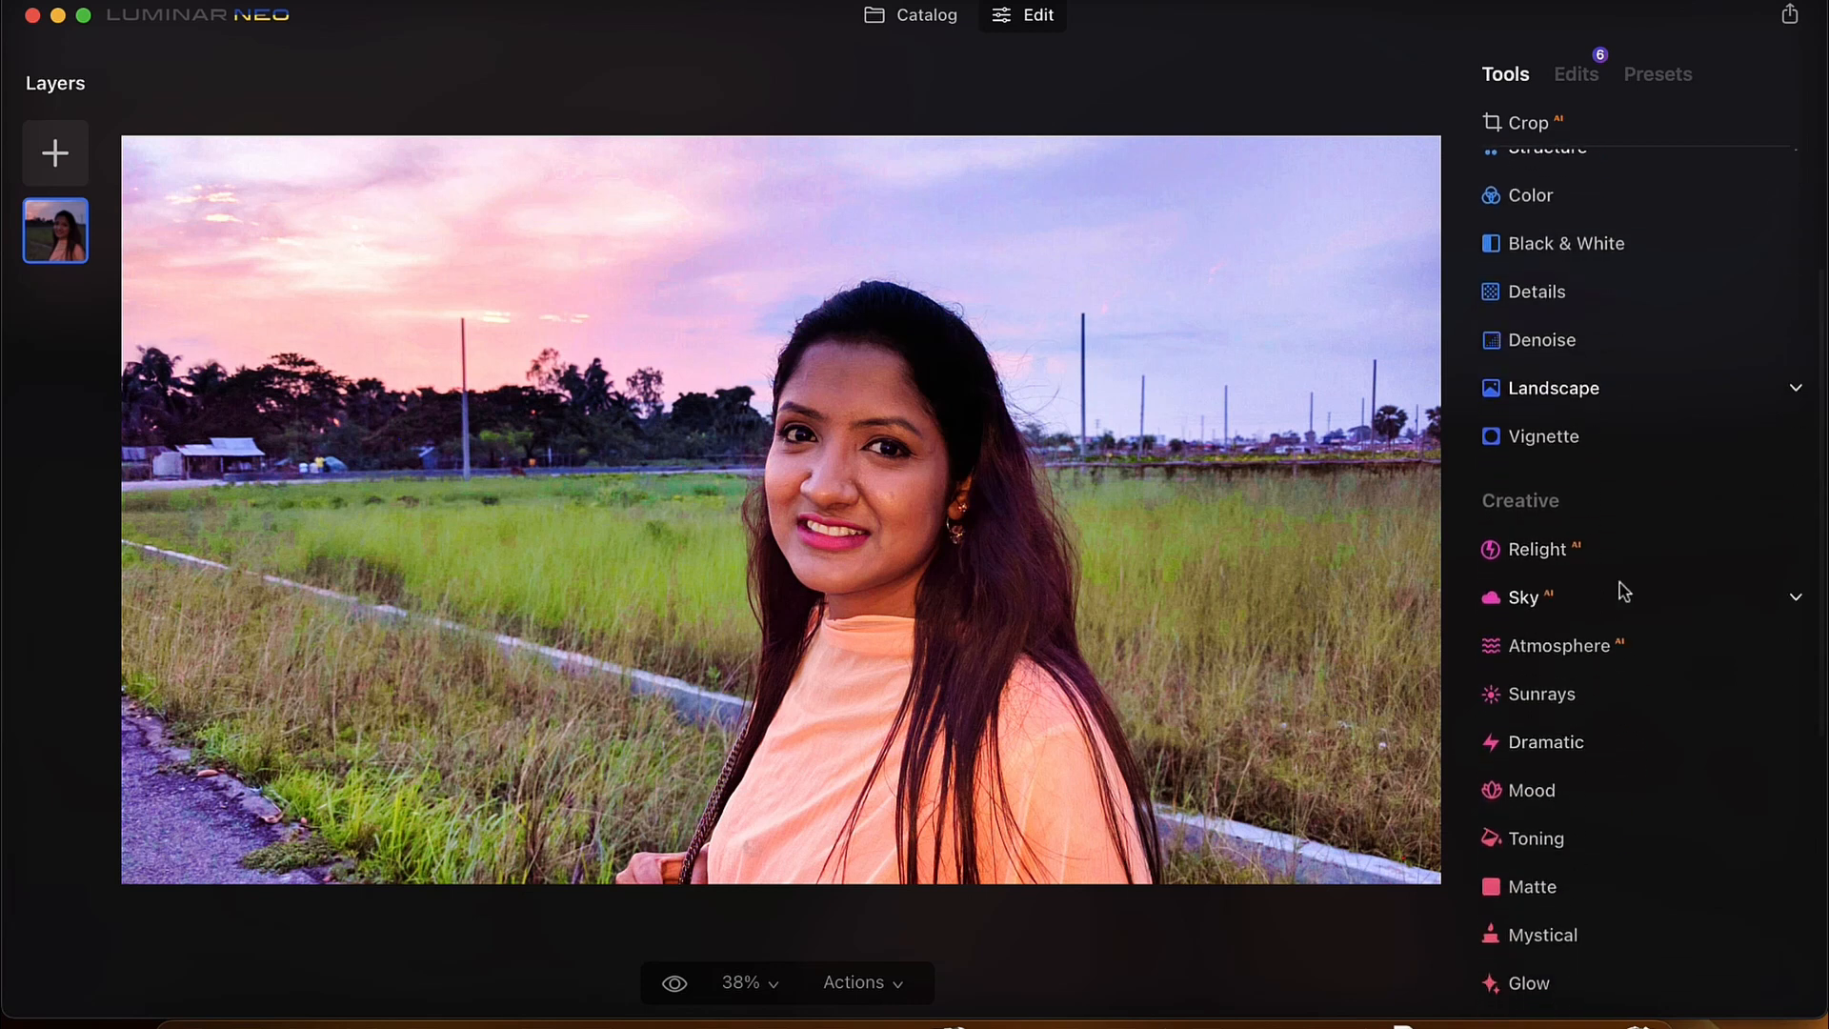
pyautogui.click(1524, 598)
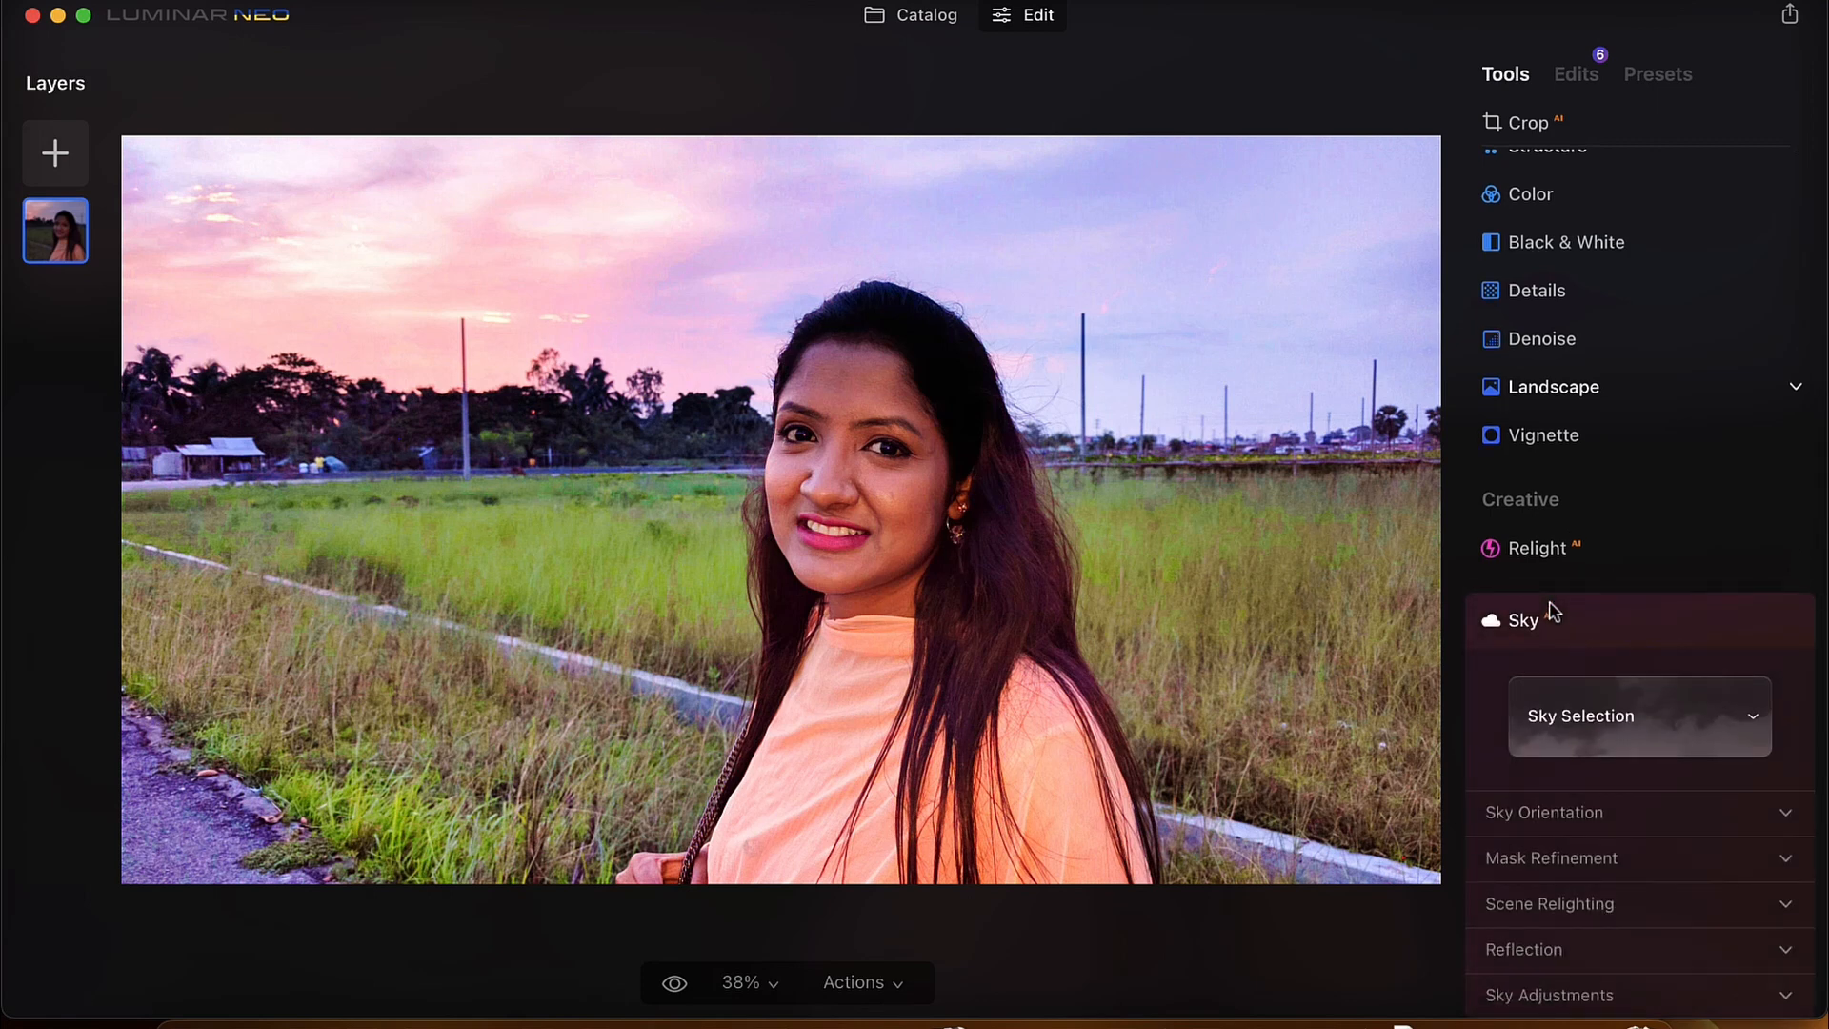
pyautogui.scroll(-3, 1549, 601)
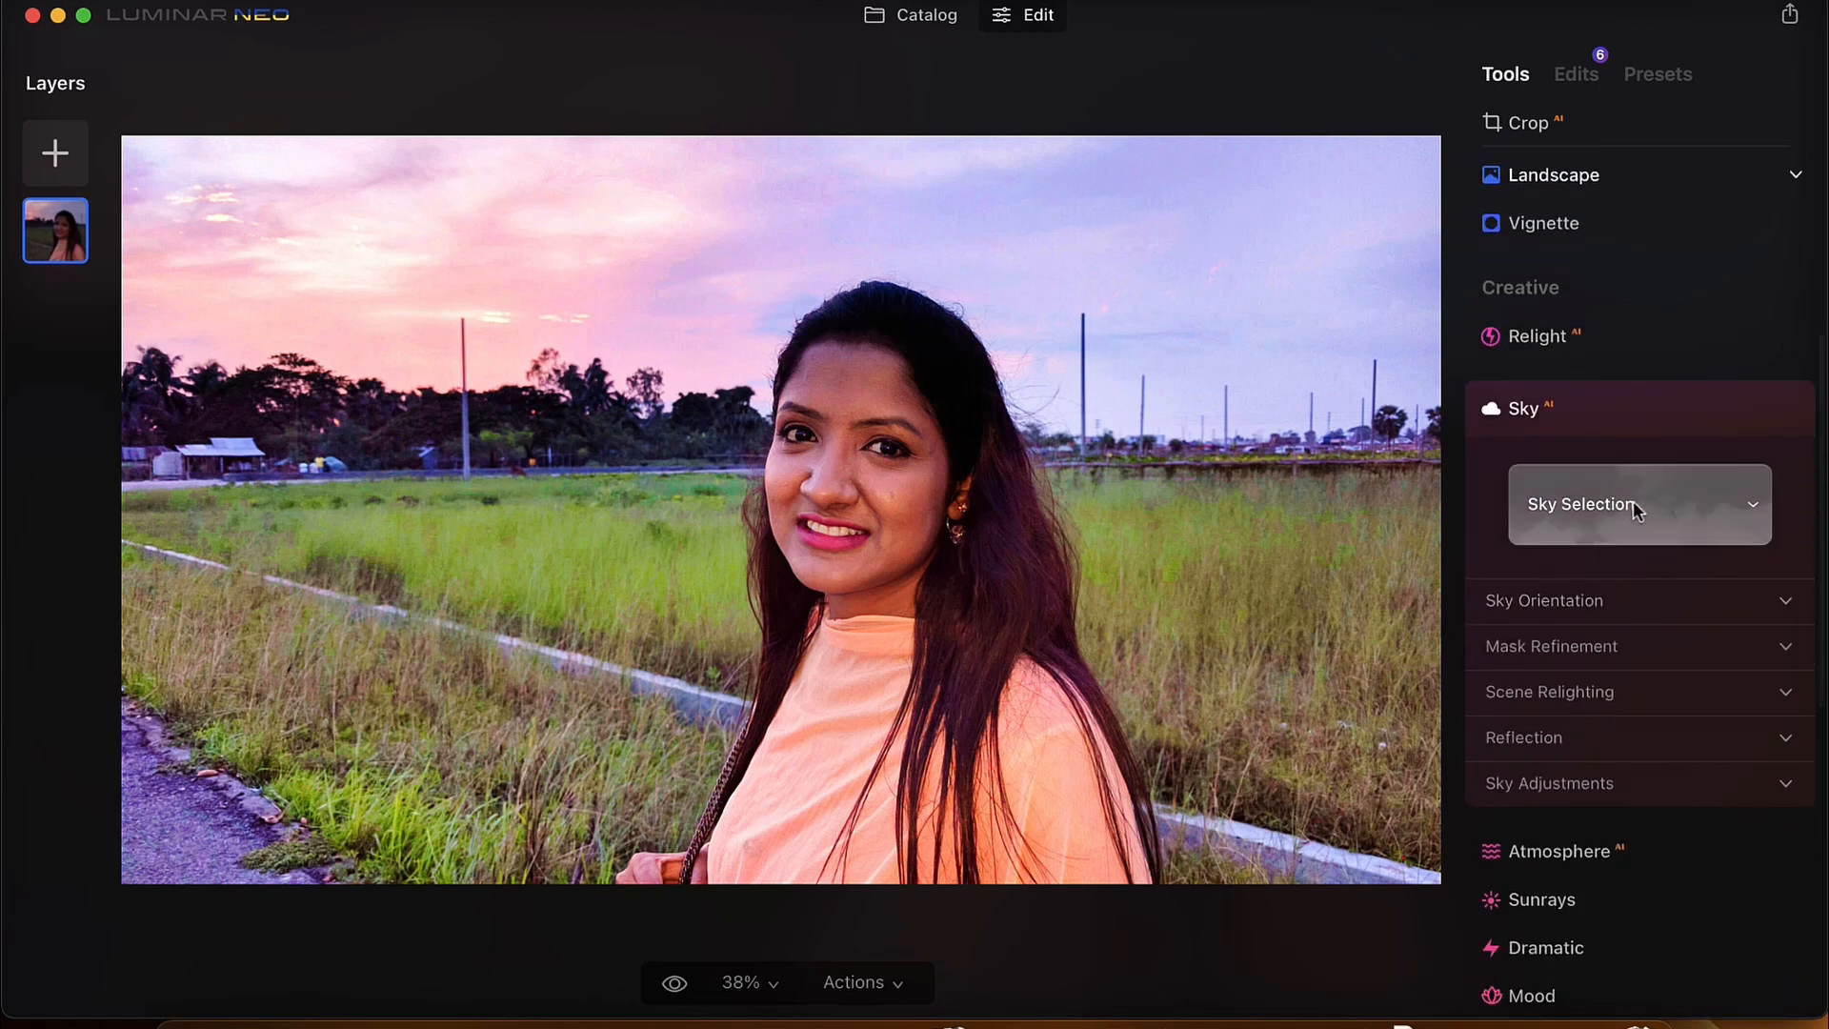
pyautogui.click(1633, 501)
pyautogui.scroll(-5, 1414, 572)
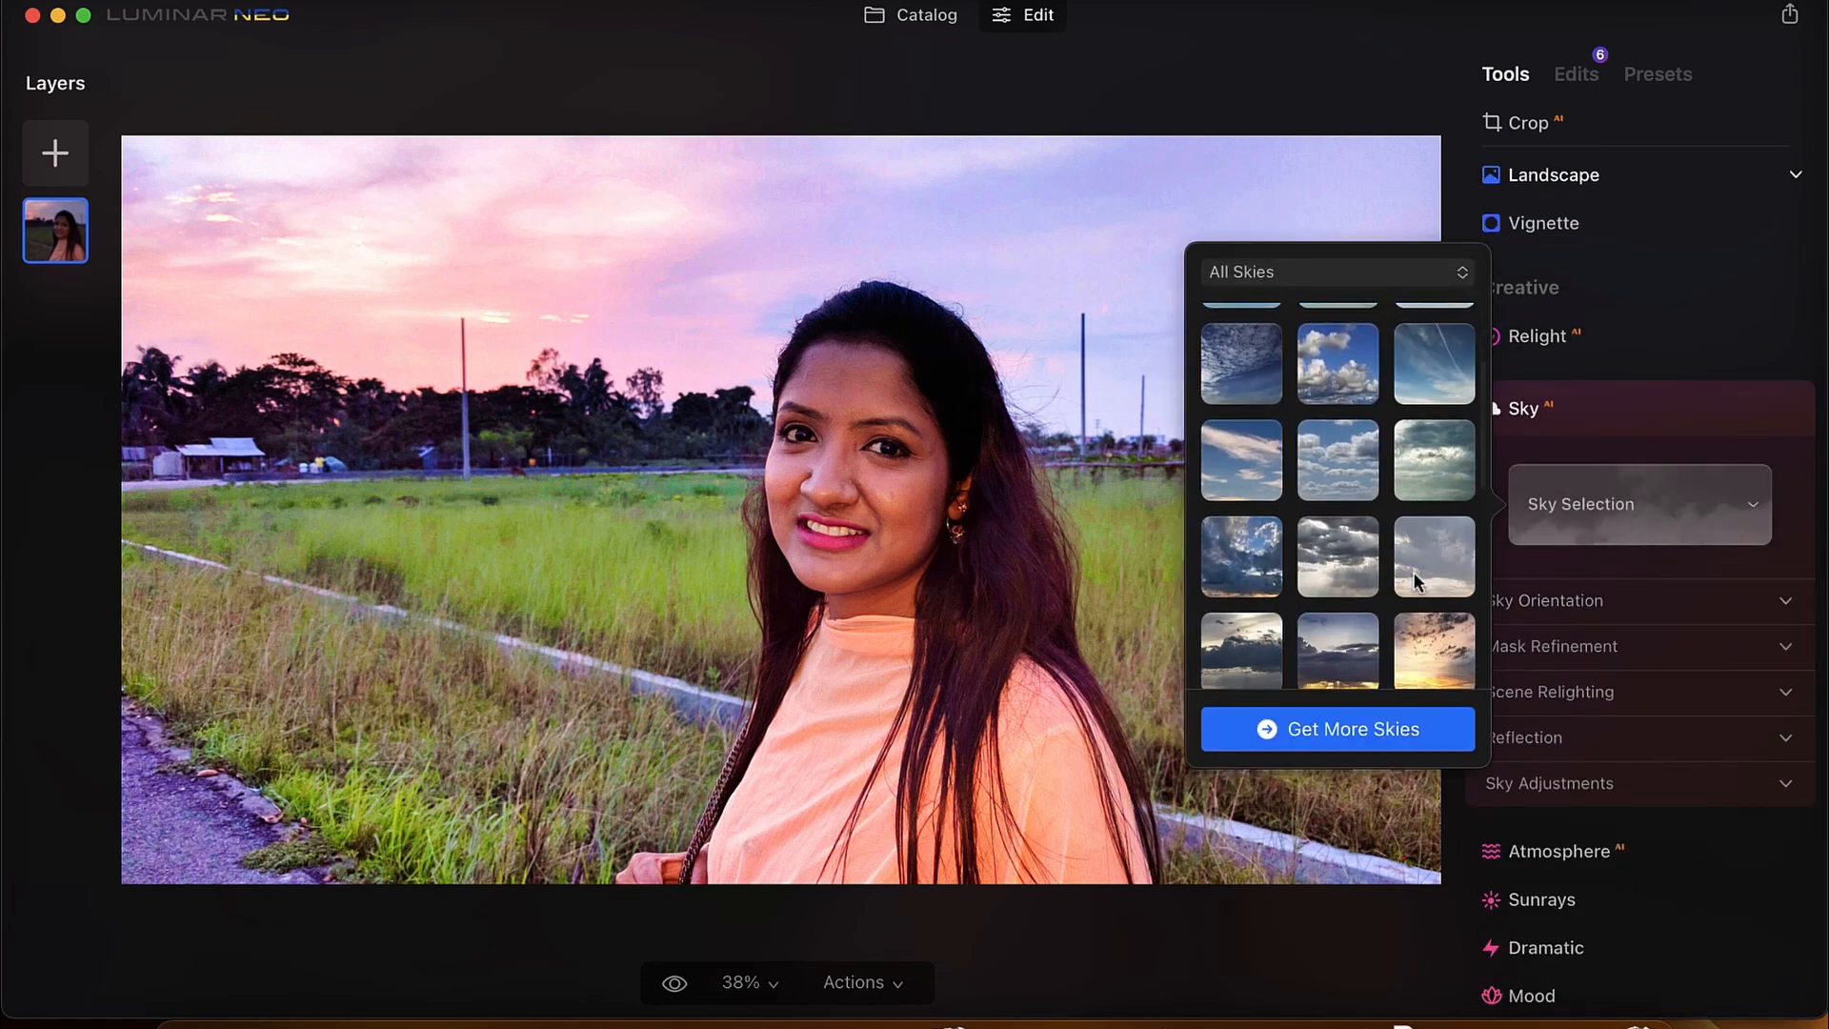
pyautogui.scroll(-4, 1414, 572)
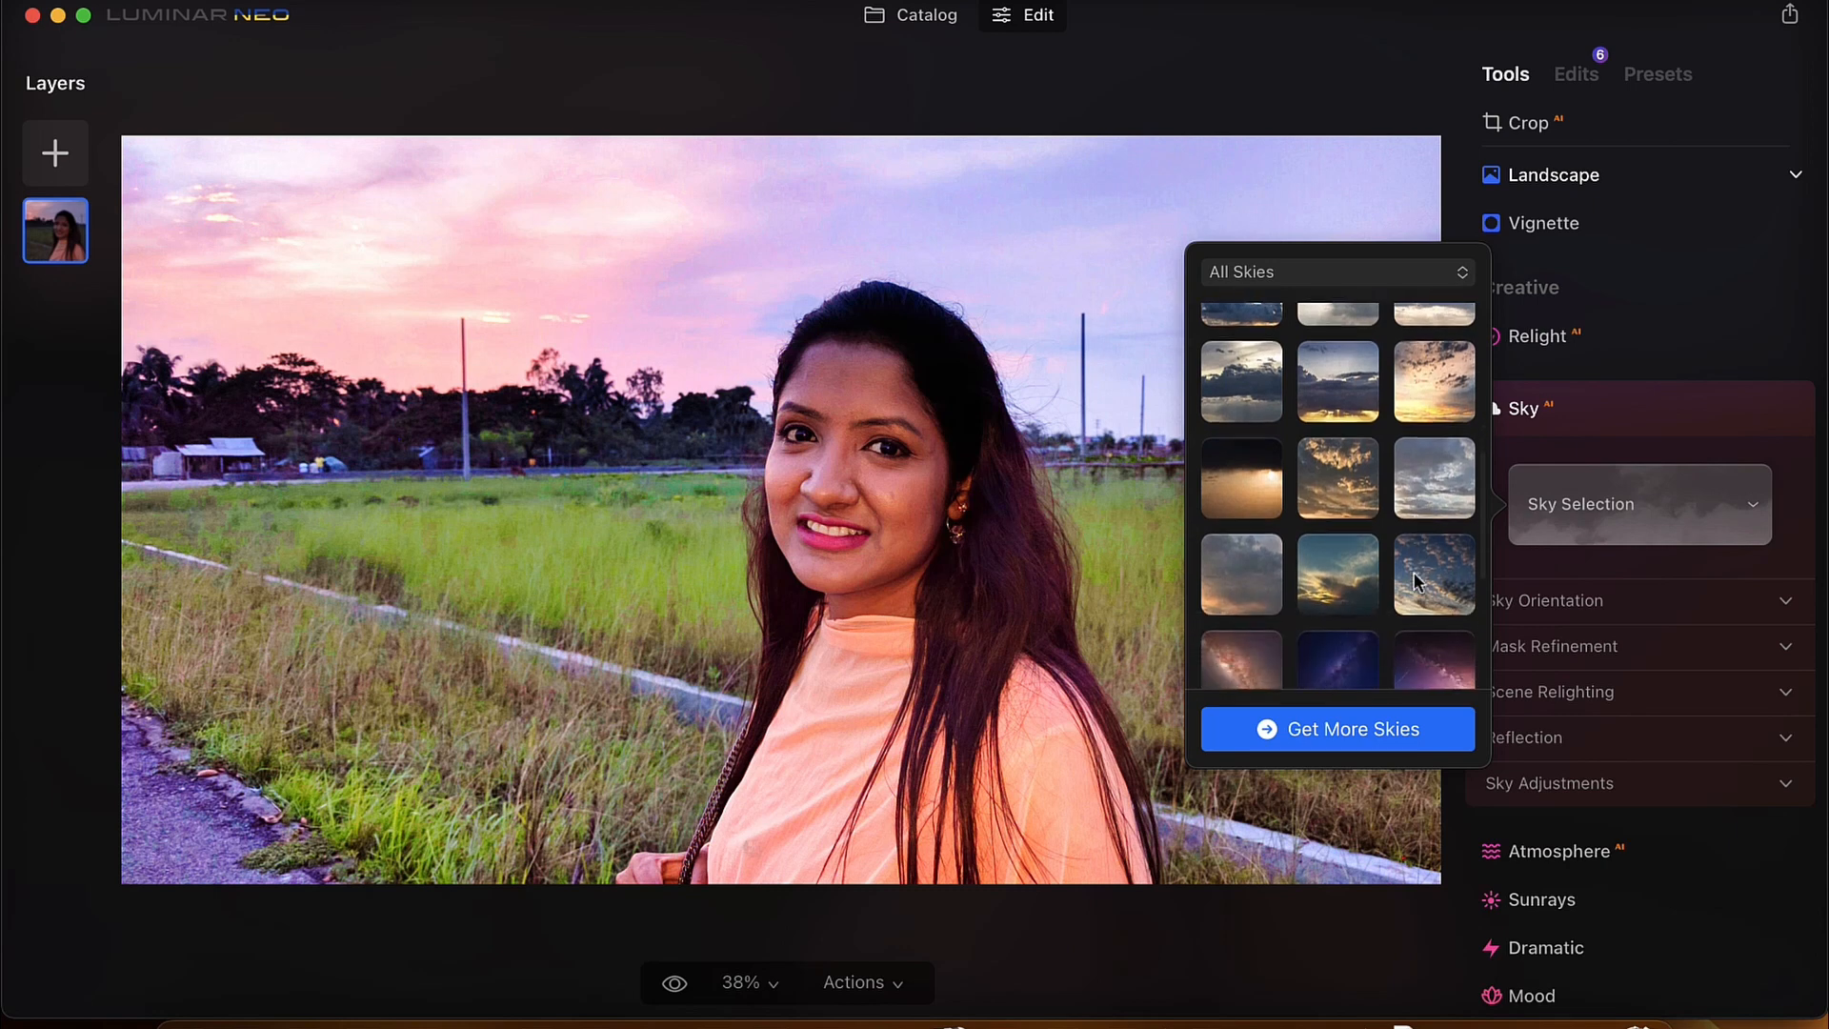
pyautogui.scroll(-4, 1414, 581)
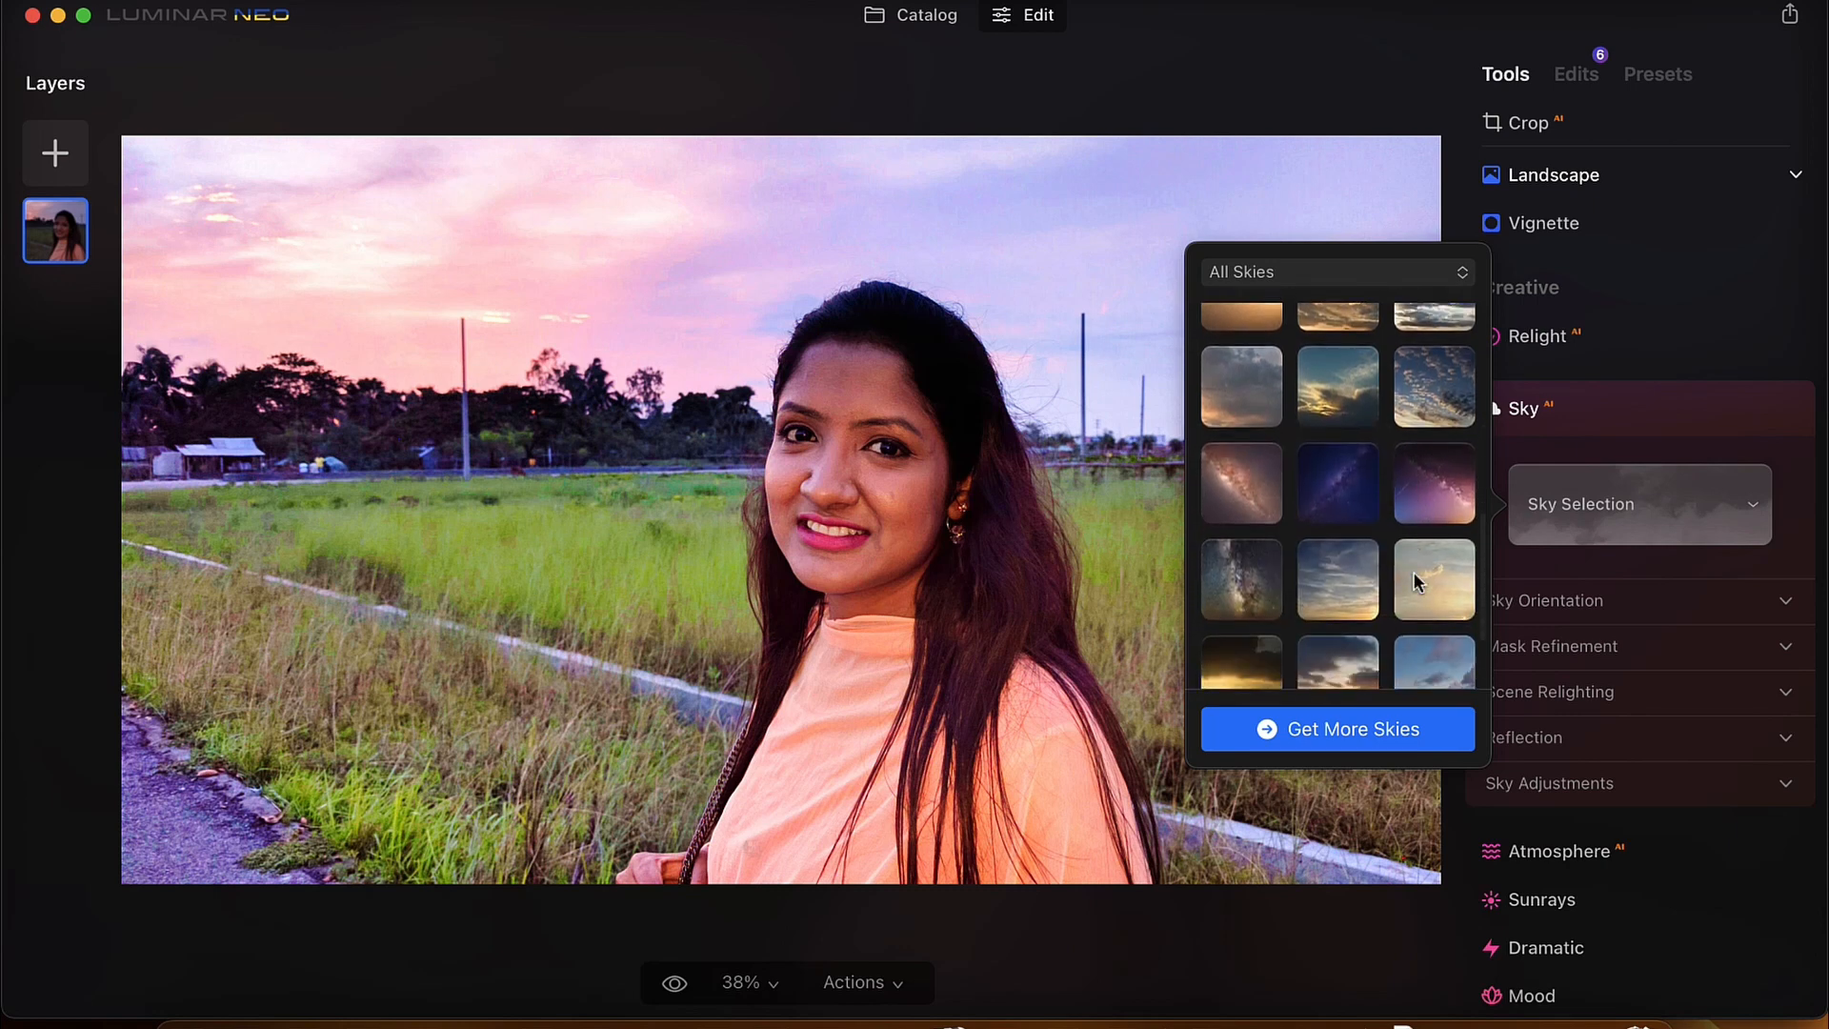
pyautogui.scroll(-1, 1414, 581)
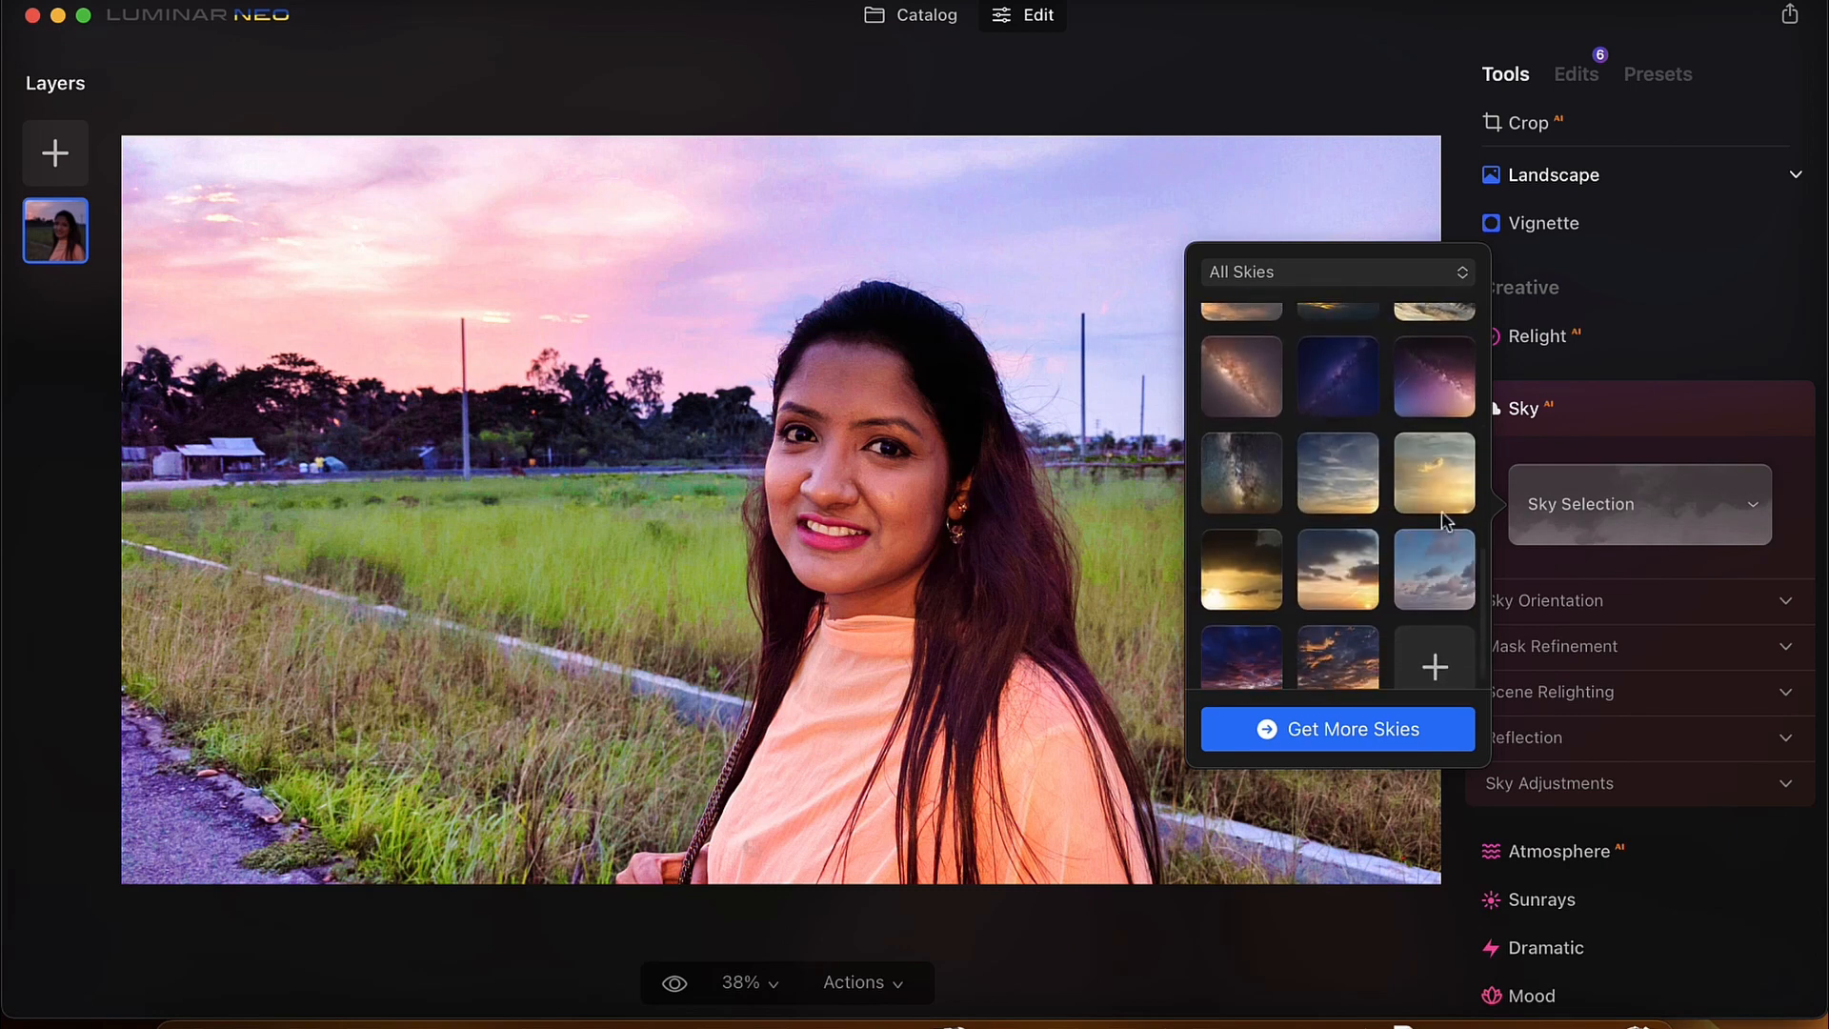
pyautogui.click(1449, 477)
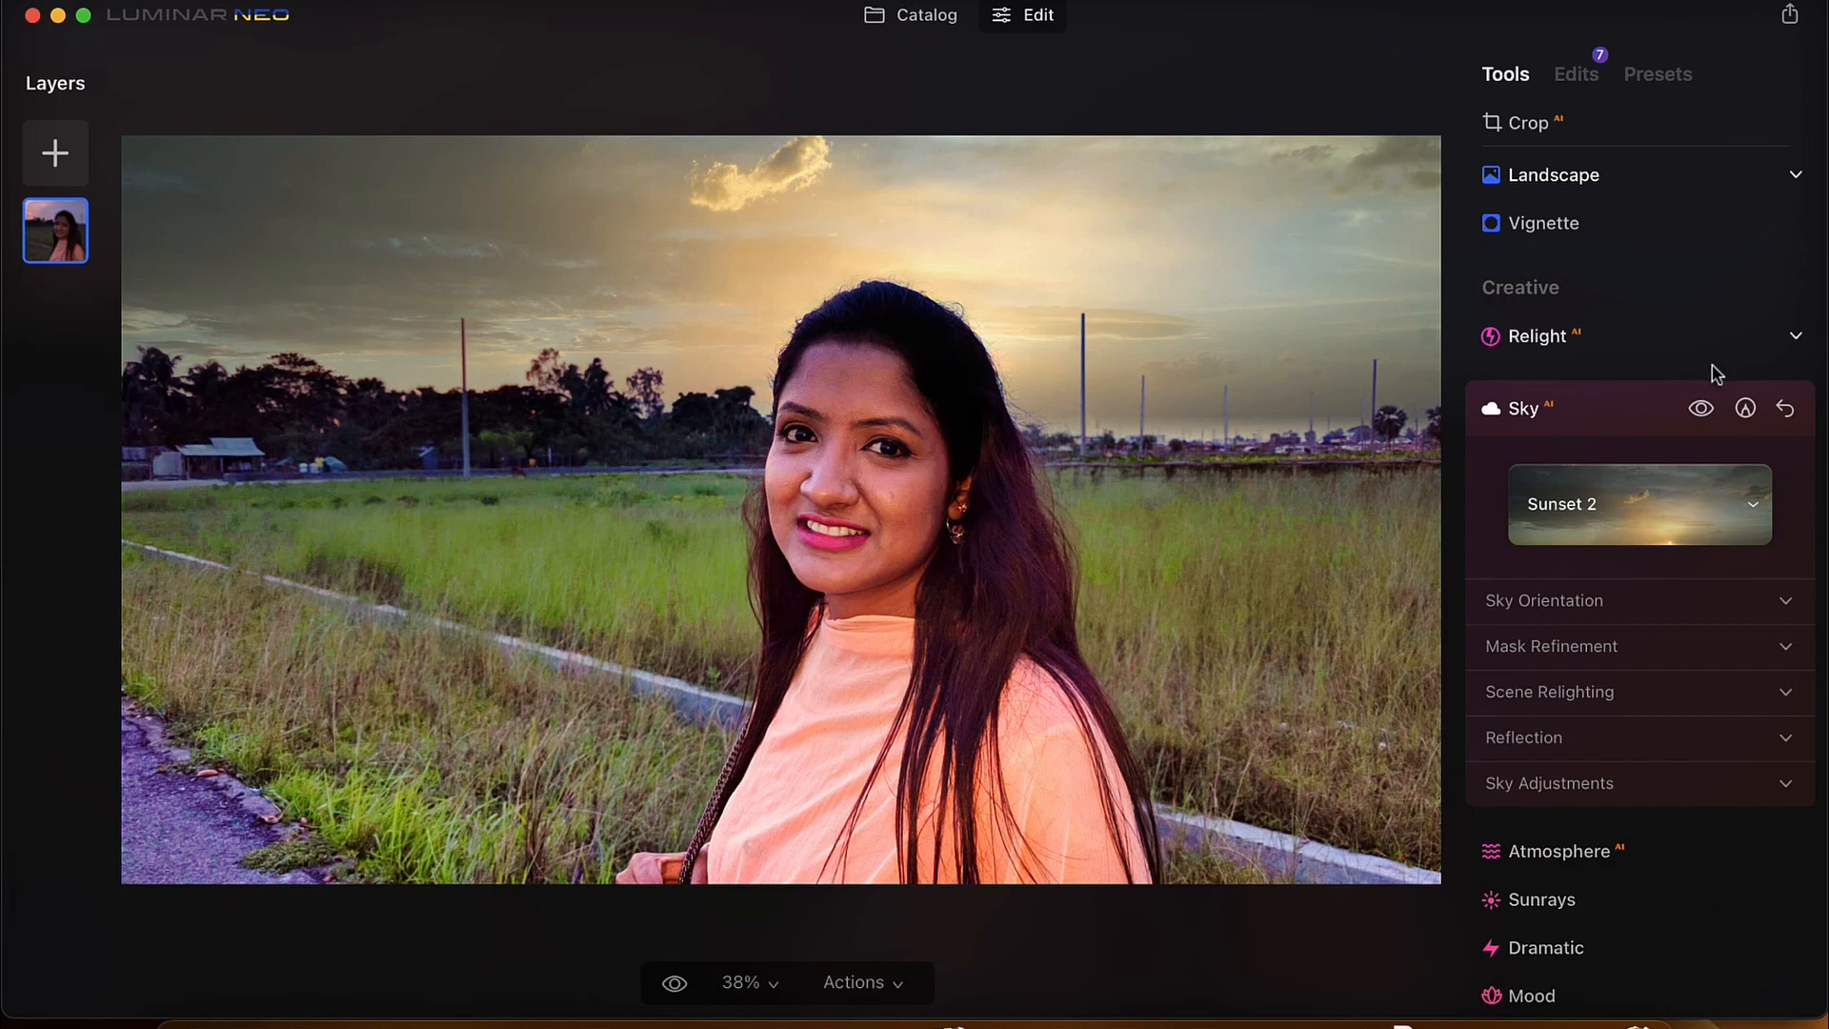
pyautogui.click(1703, 419)
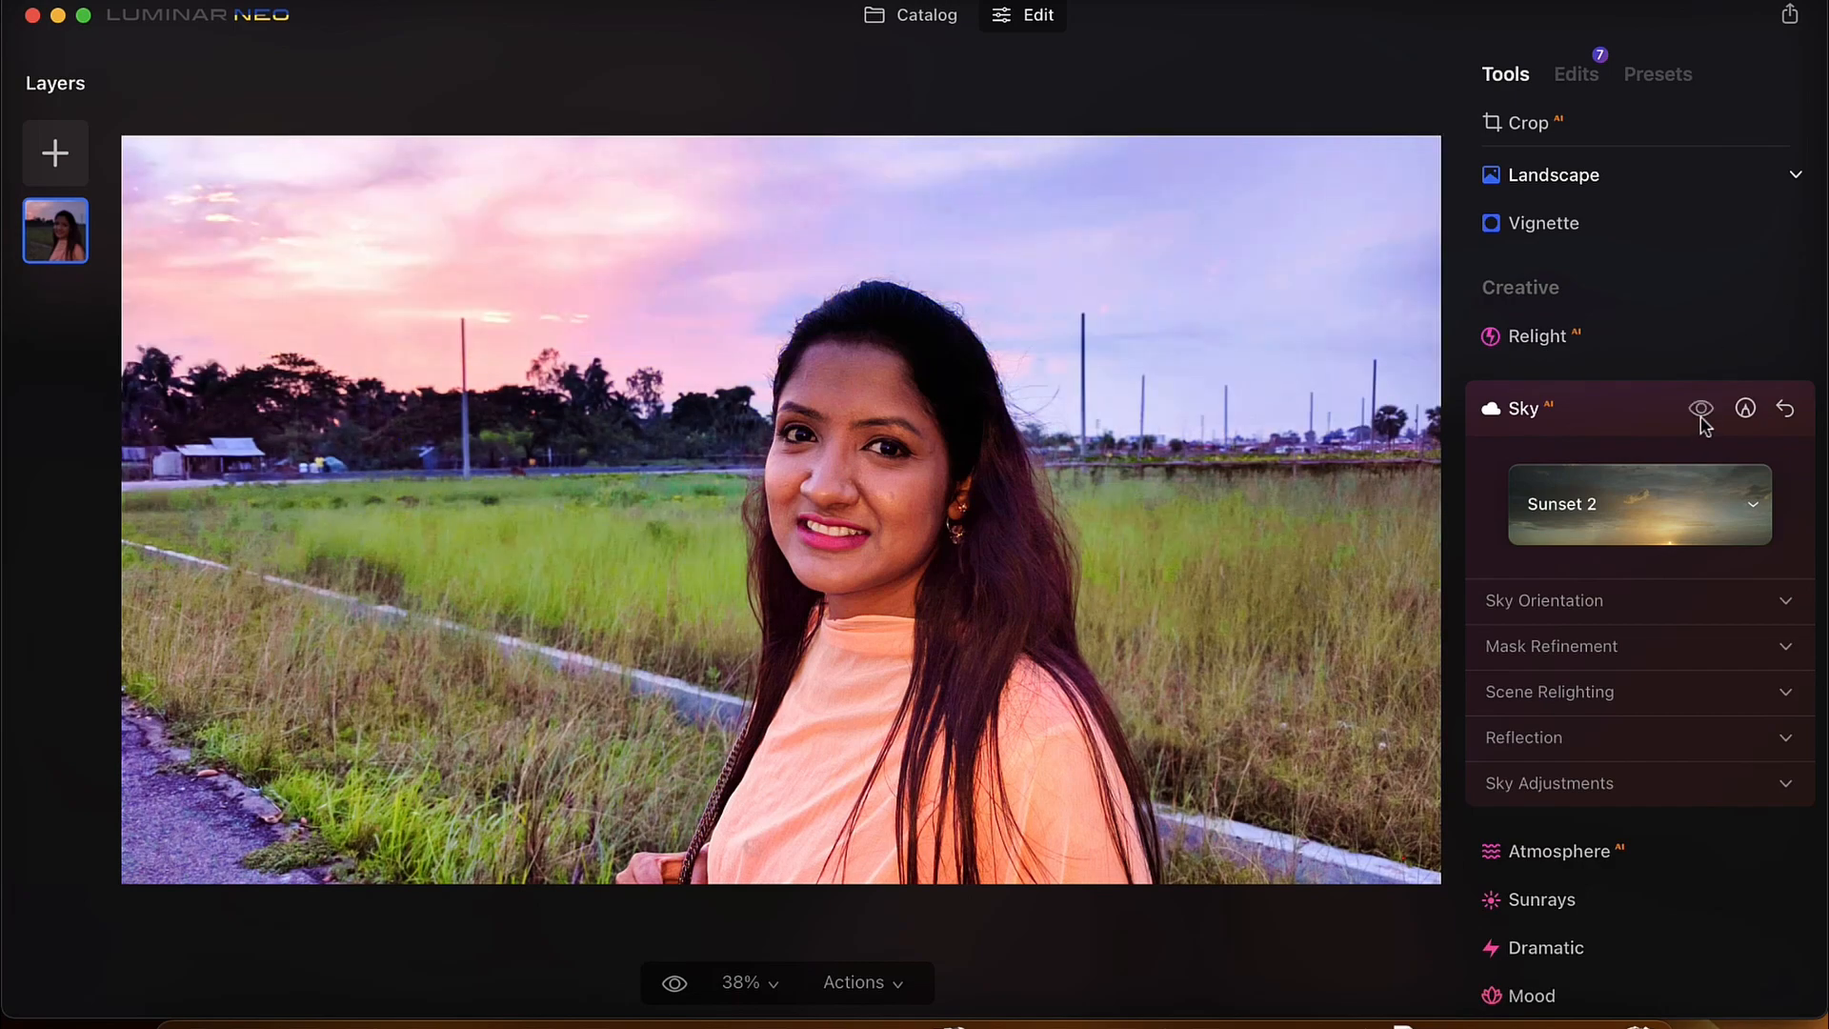
pyautogui.click(1703, 419)
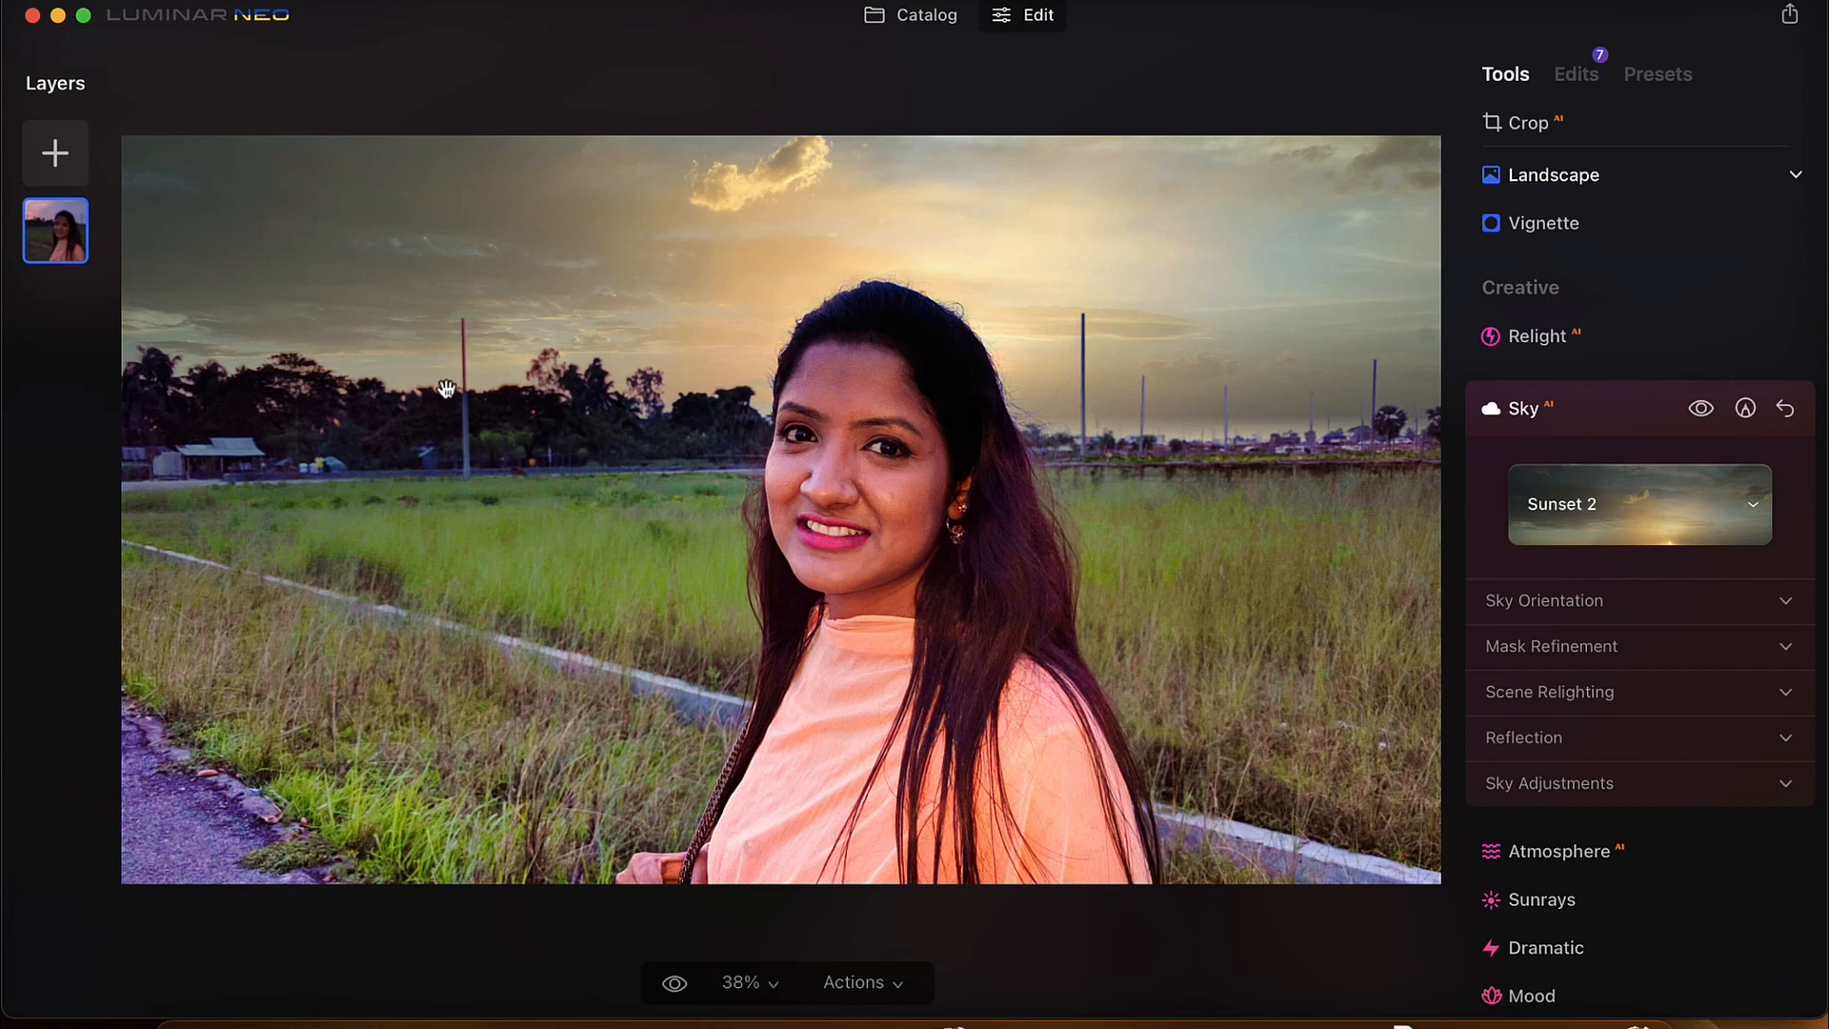
# Set the replacement sky's Horizontal Position to -40 and its Horizon Position to -10
pyautogui.click(1591, 603)
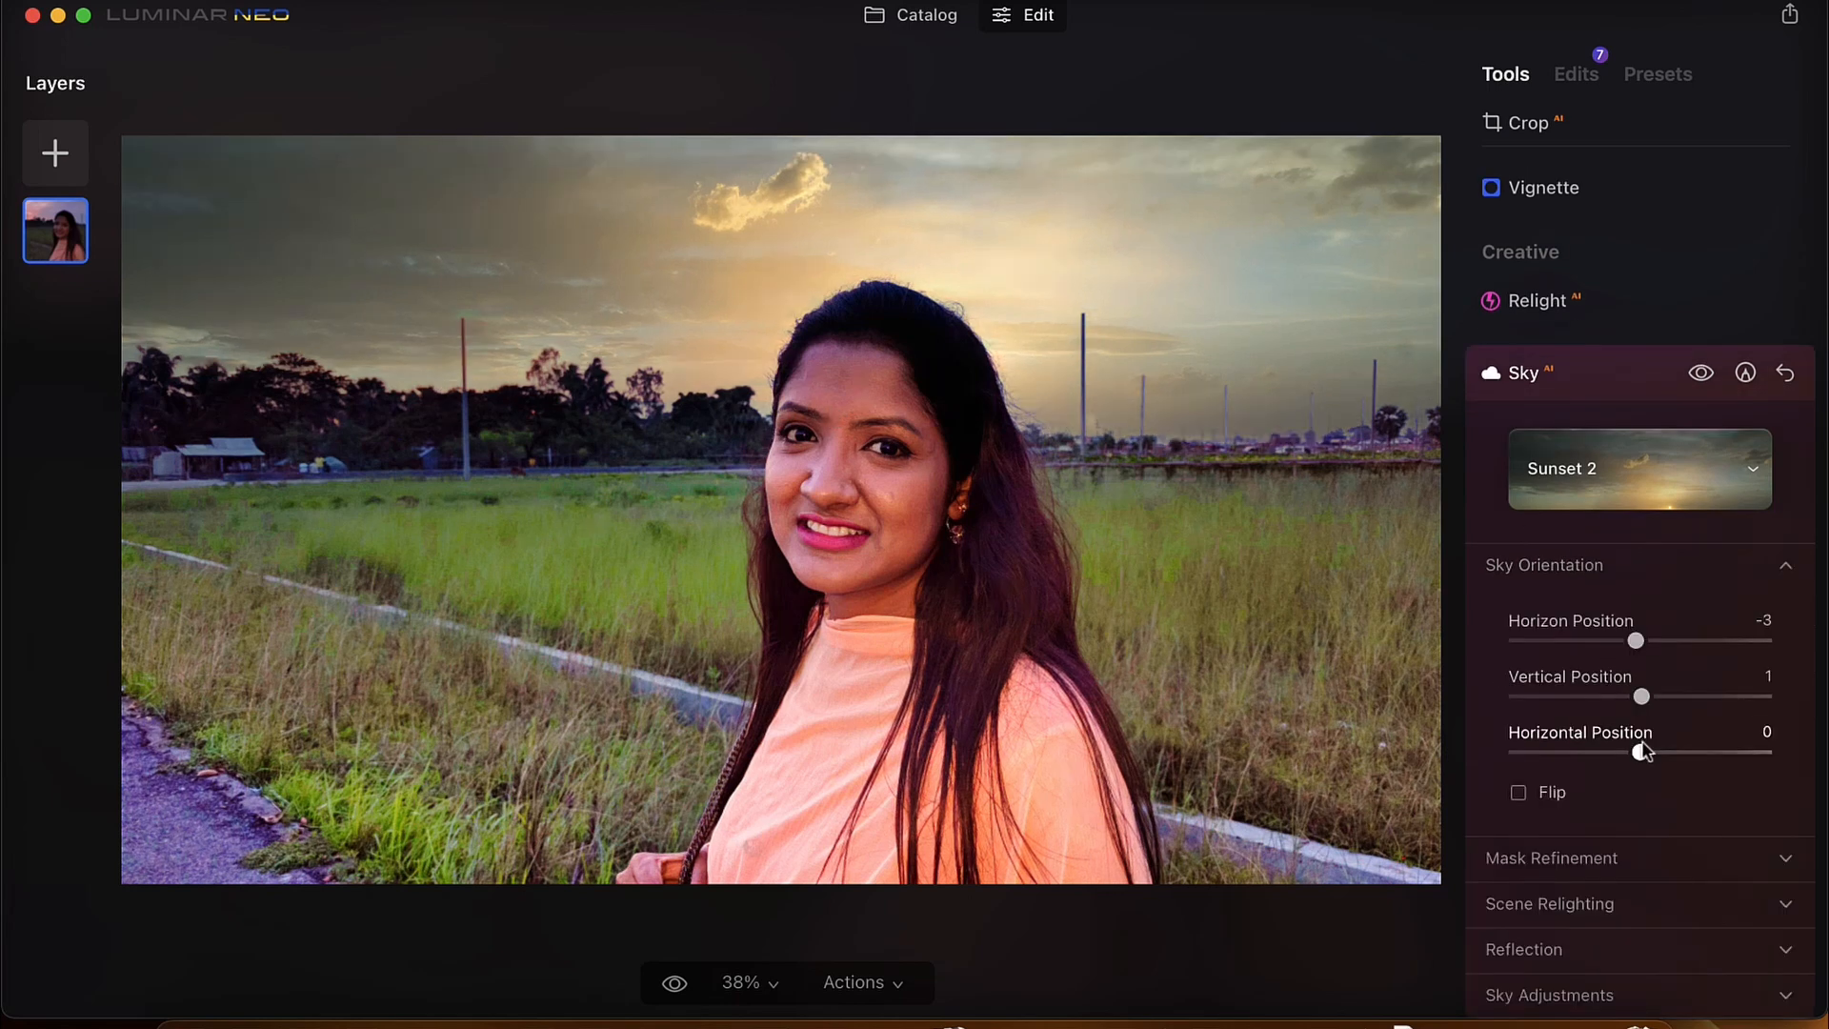
pyautogui.moveTo(1640, 755); pyautogui.dragTo(1590, 757)
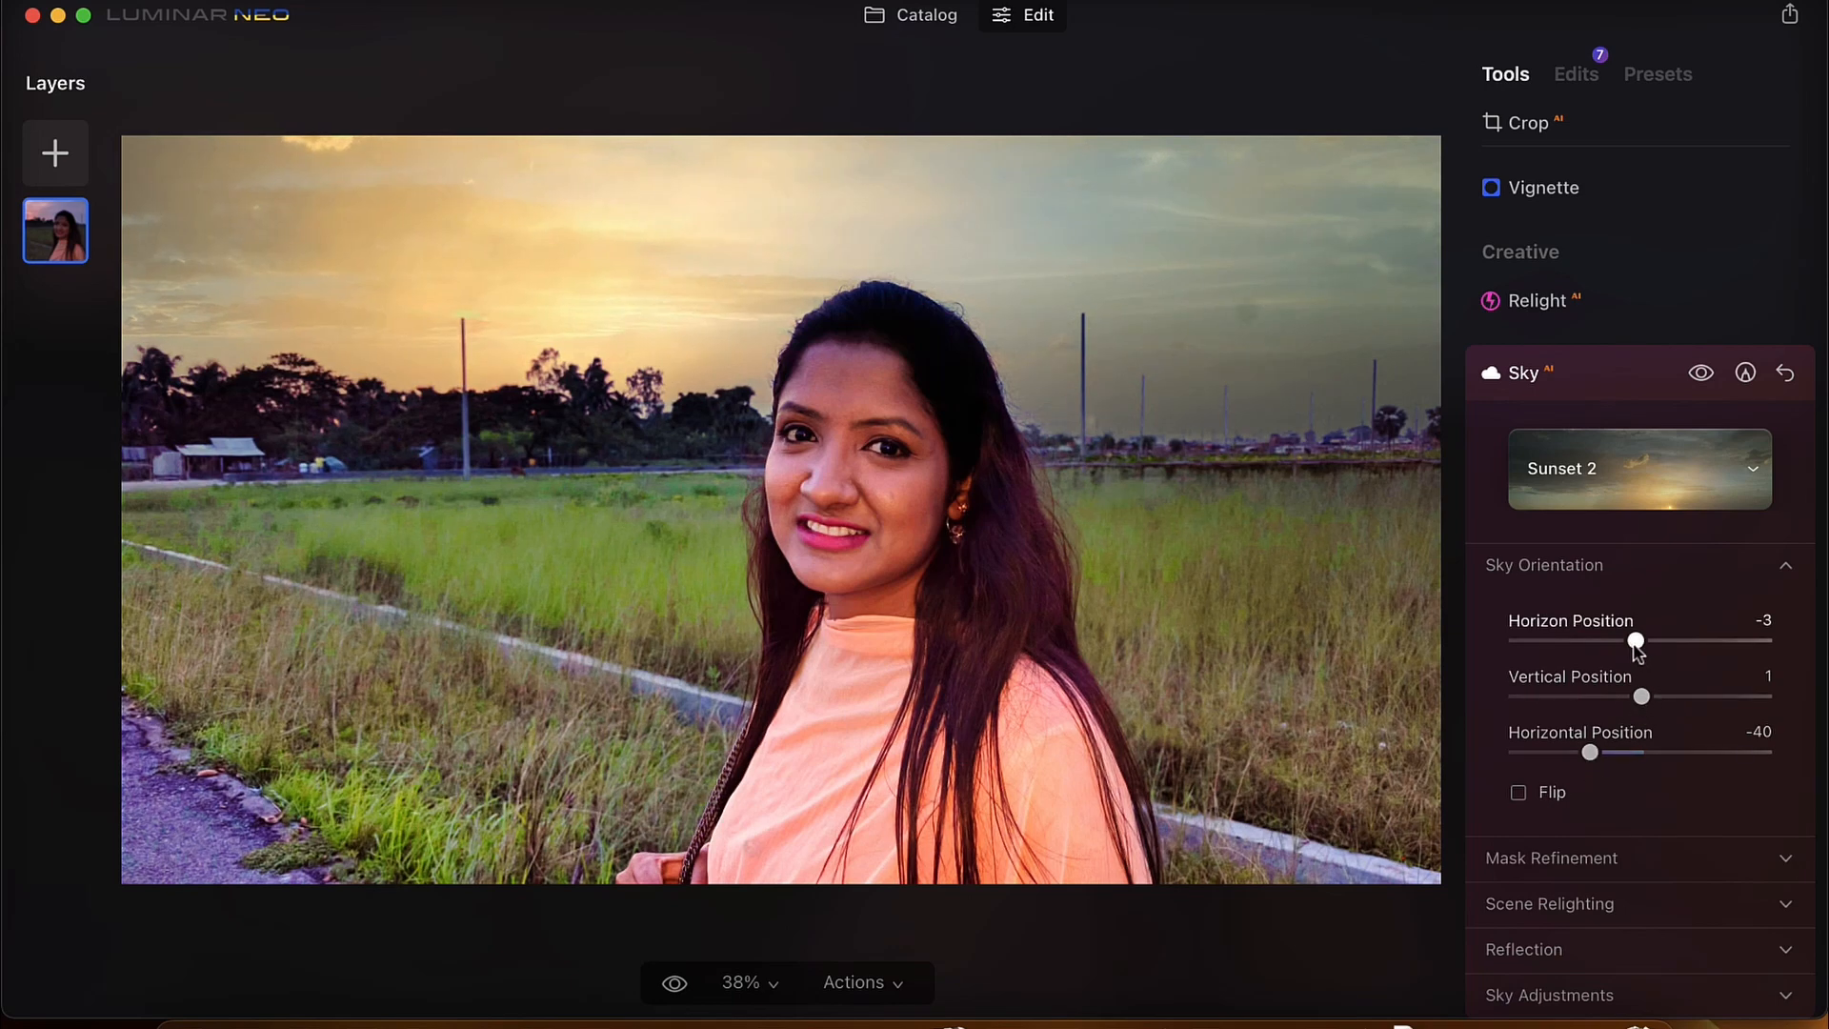
pyautogui.moveTo(1636, 644); pyautogui.dragTo(1628, 652)
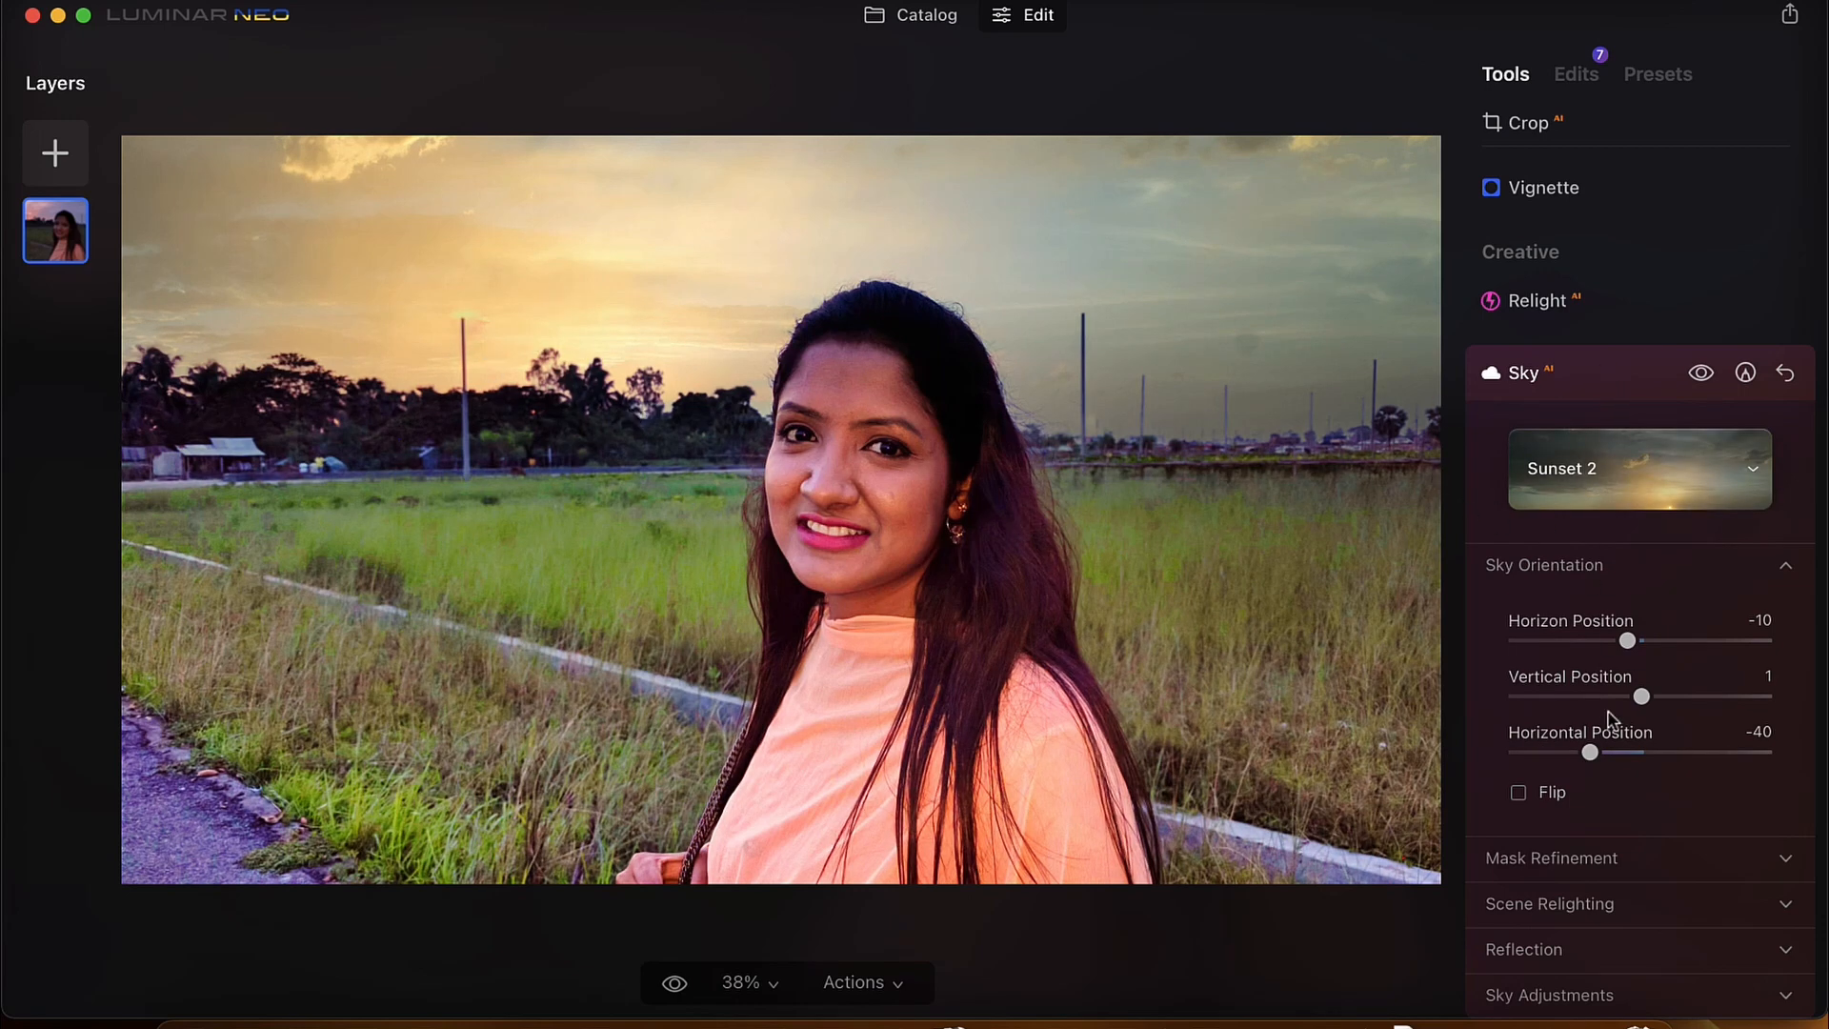
# Set Relight Human to 16 and Relight Strength to 32 in the sky's Scene Relighting settings
pyautogui.scroll(-3, 1610, 720)
pyautogui.click(1646, 715)
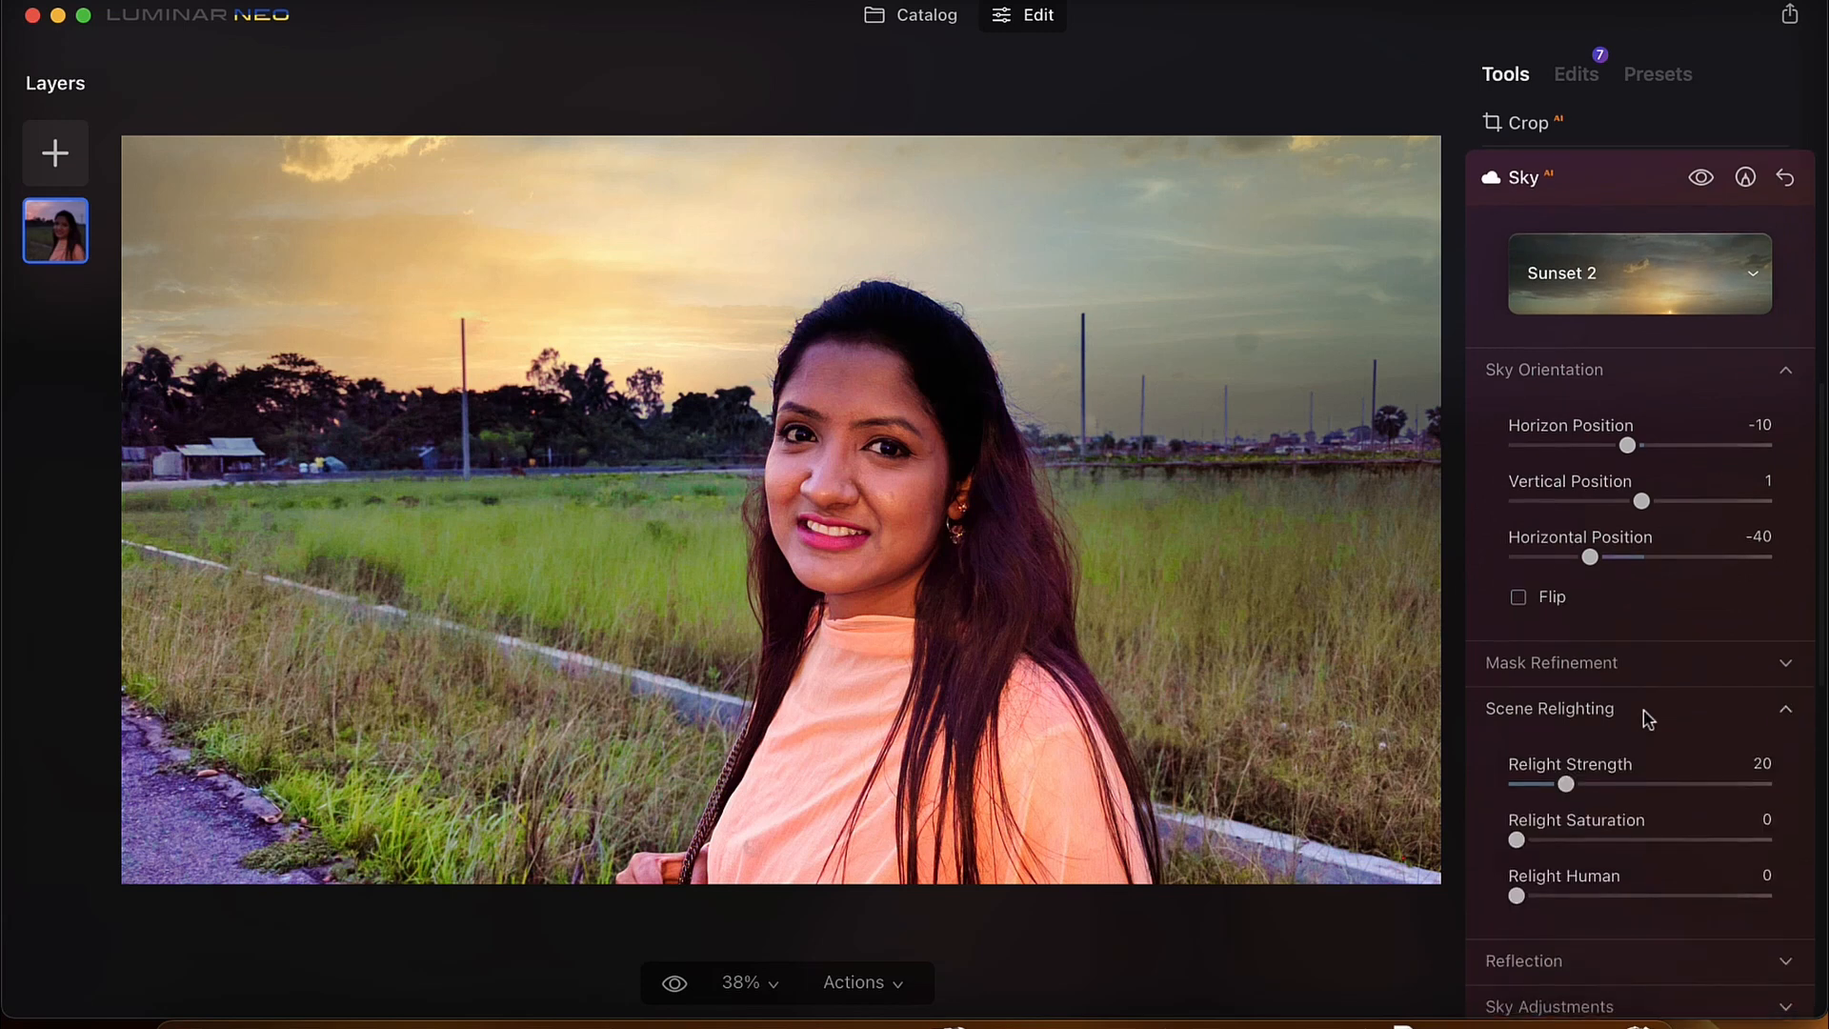
pyautogui.scroll(-3, 1644, 717)
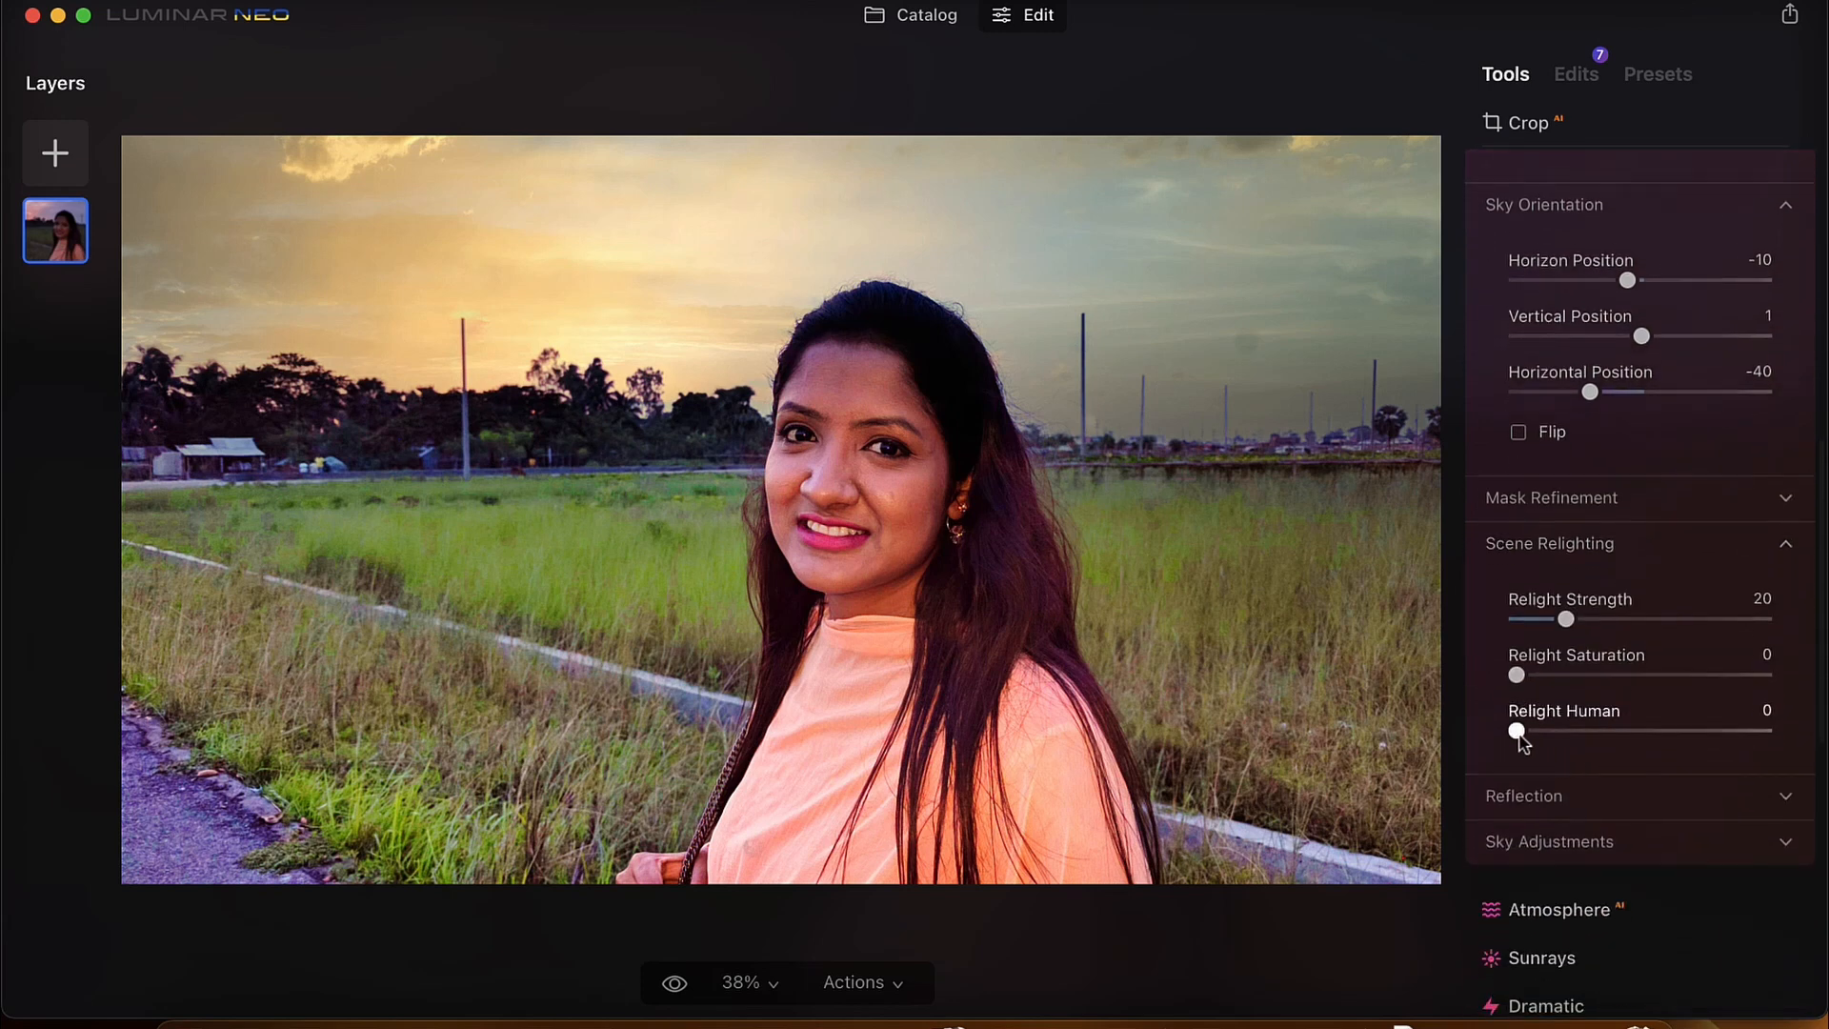
pyautogui.moveTo(1519, 734); pyautogui.dragTo(1565, 738)
pyautogui.moveTo(1568, 617); pyautogui.dragTo(1604, 624)
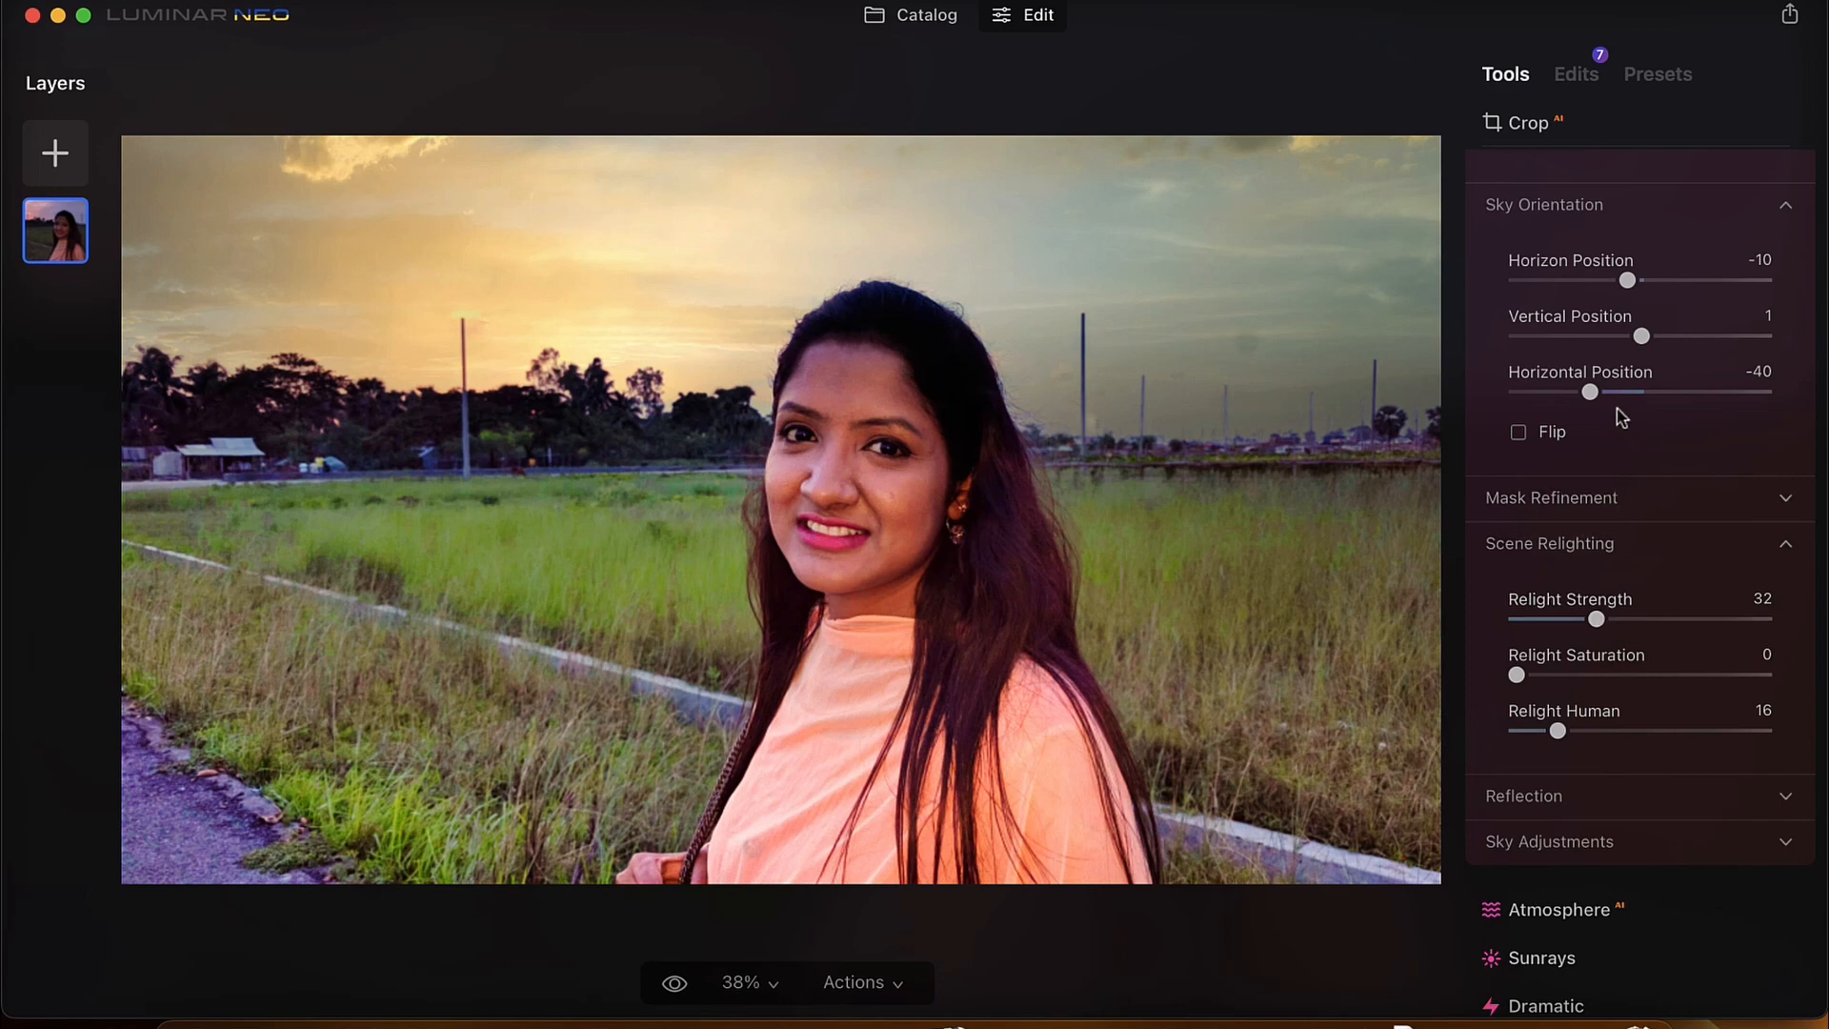
pyautogui.scroll(5, 1633, 207)
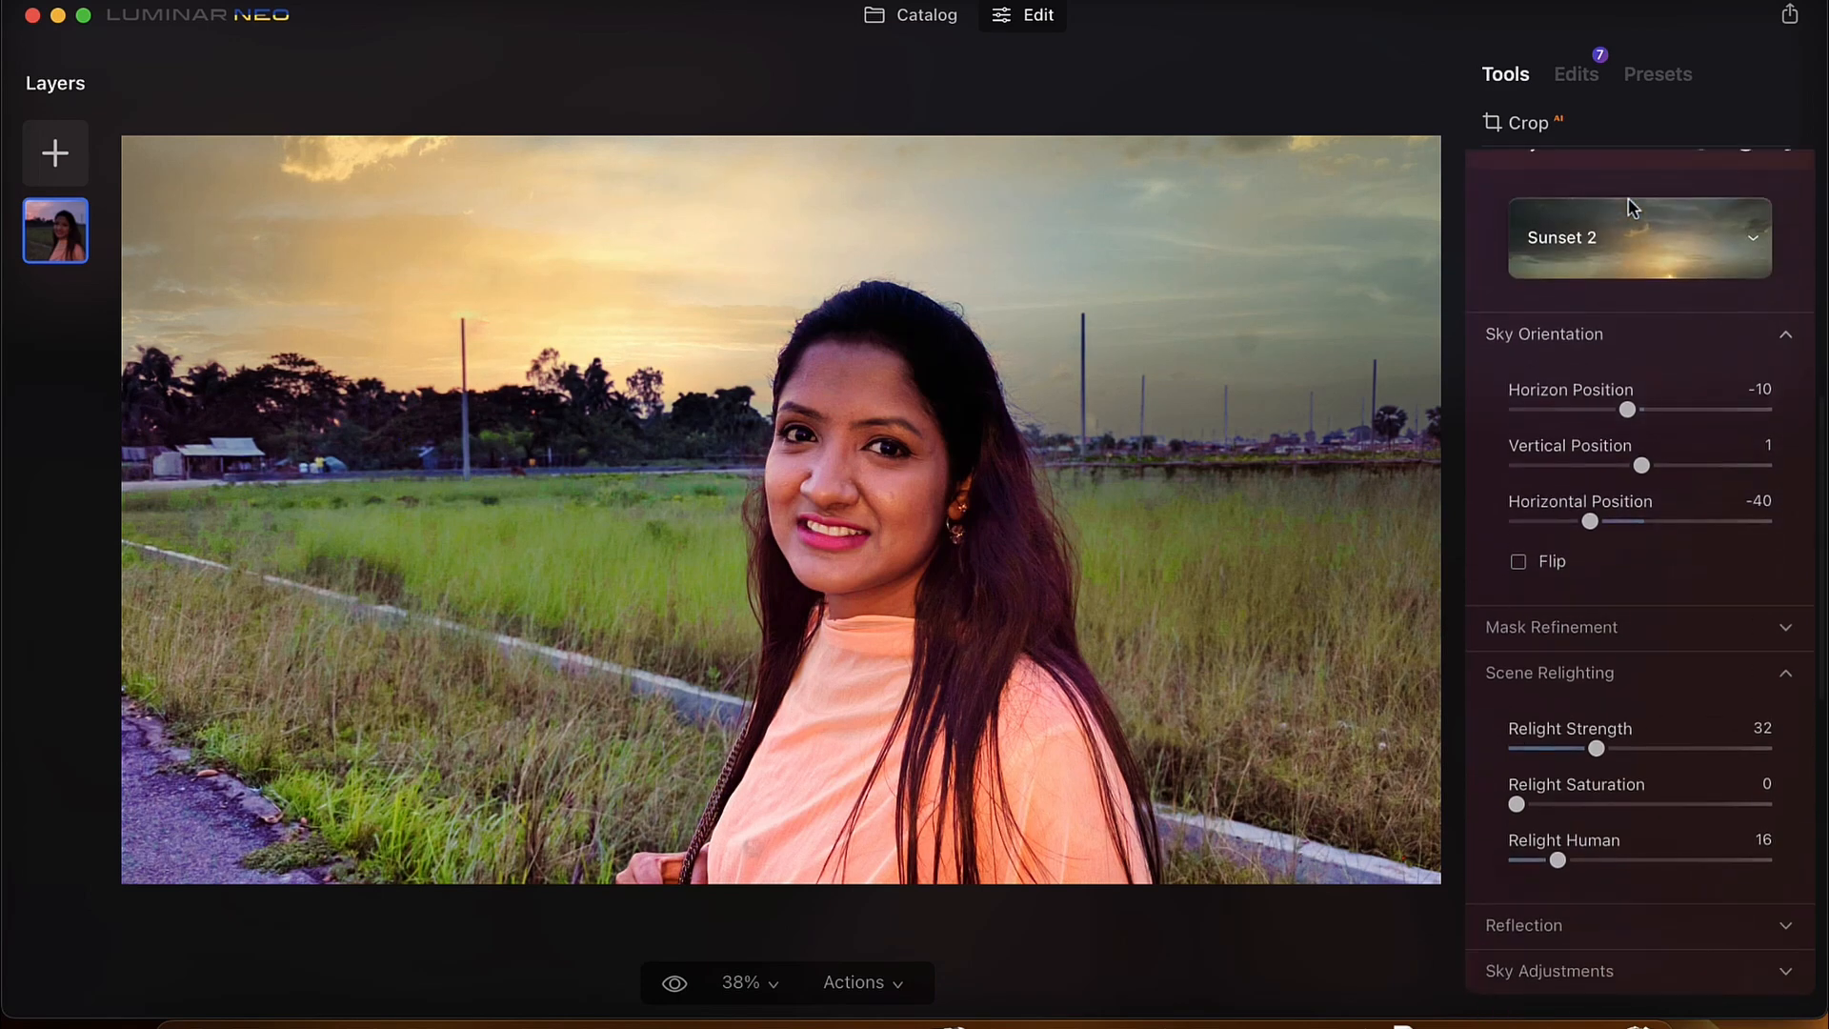
pyautogui.click(1601, 246)
# Place the Sunrays sun center over the treeline to the woman's left and raise the Sunrays Amount barely above zero
pyautogui.scroll(-3, 1597, 245)
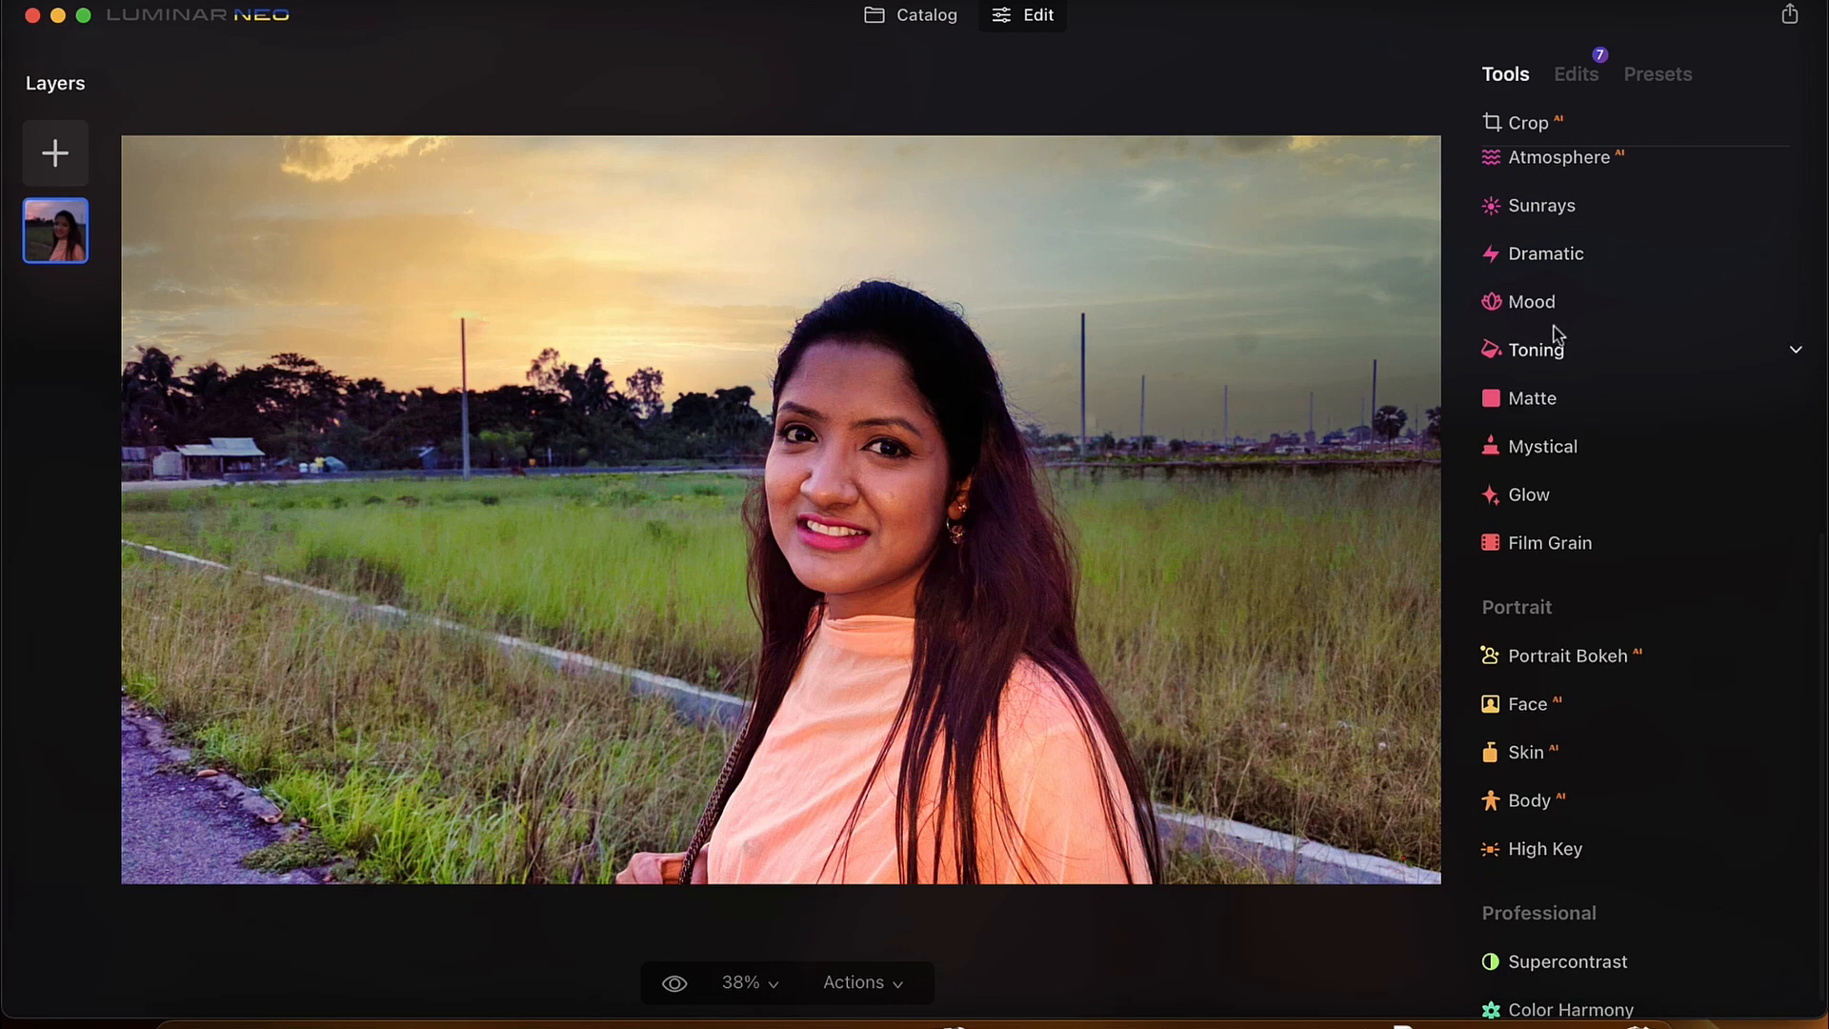
pyautogui.scroll(5, 1553, 338)
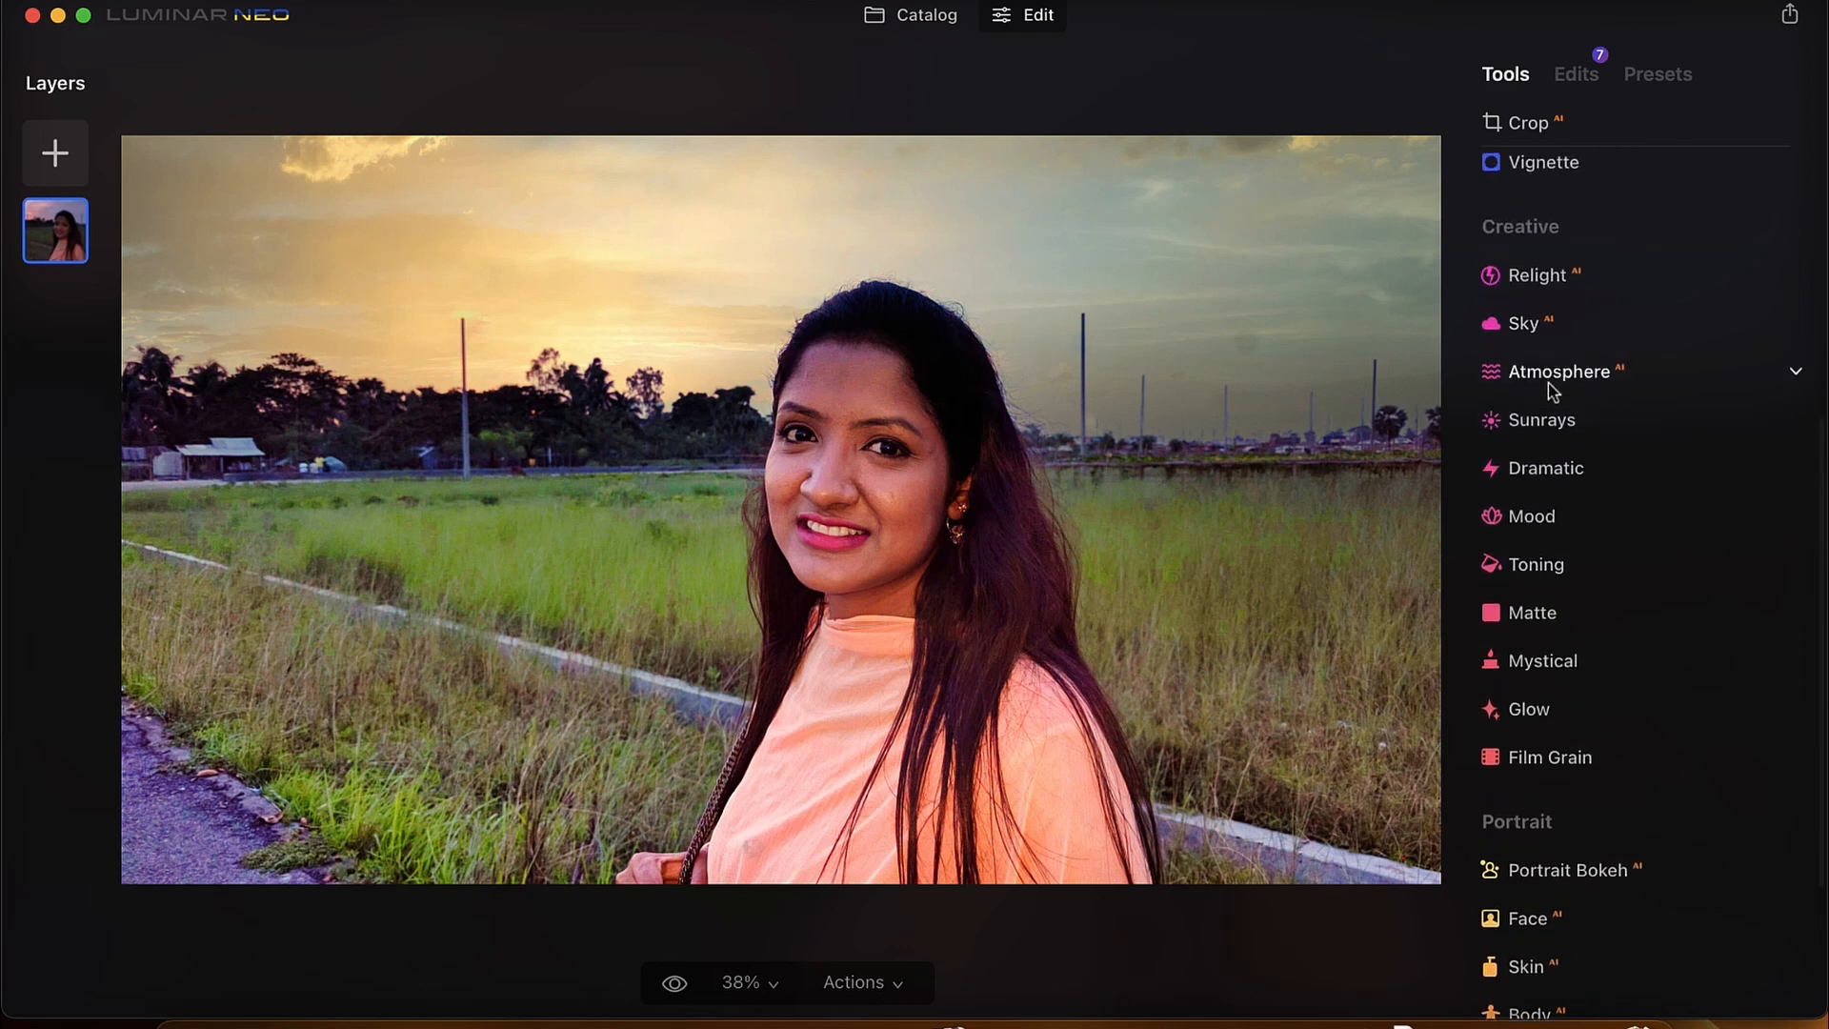
pyautogui.click(1543, 437)
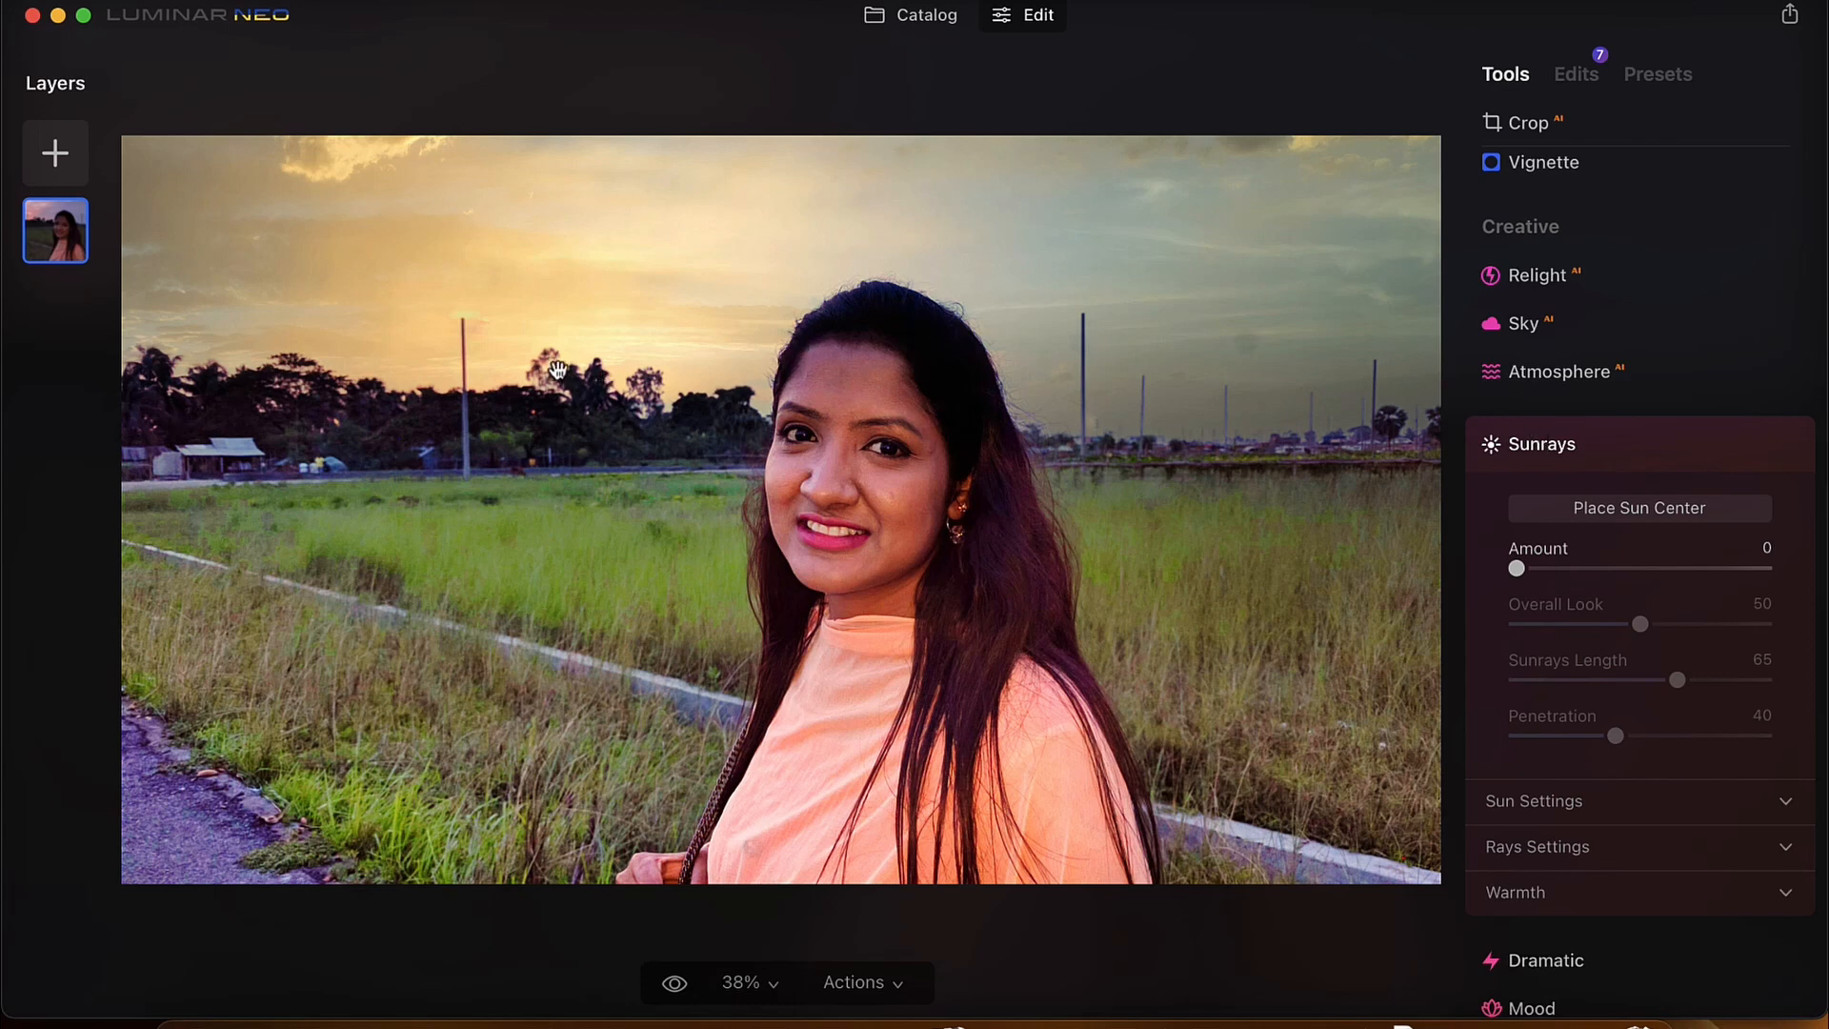
pyautogui.click(1586, 512)
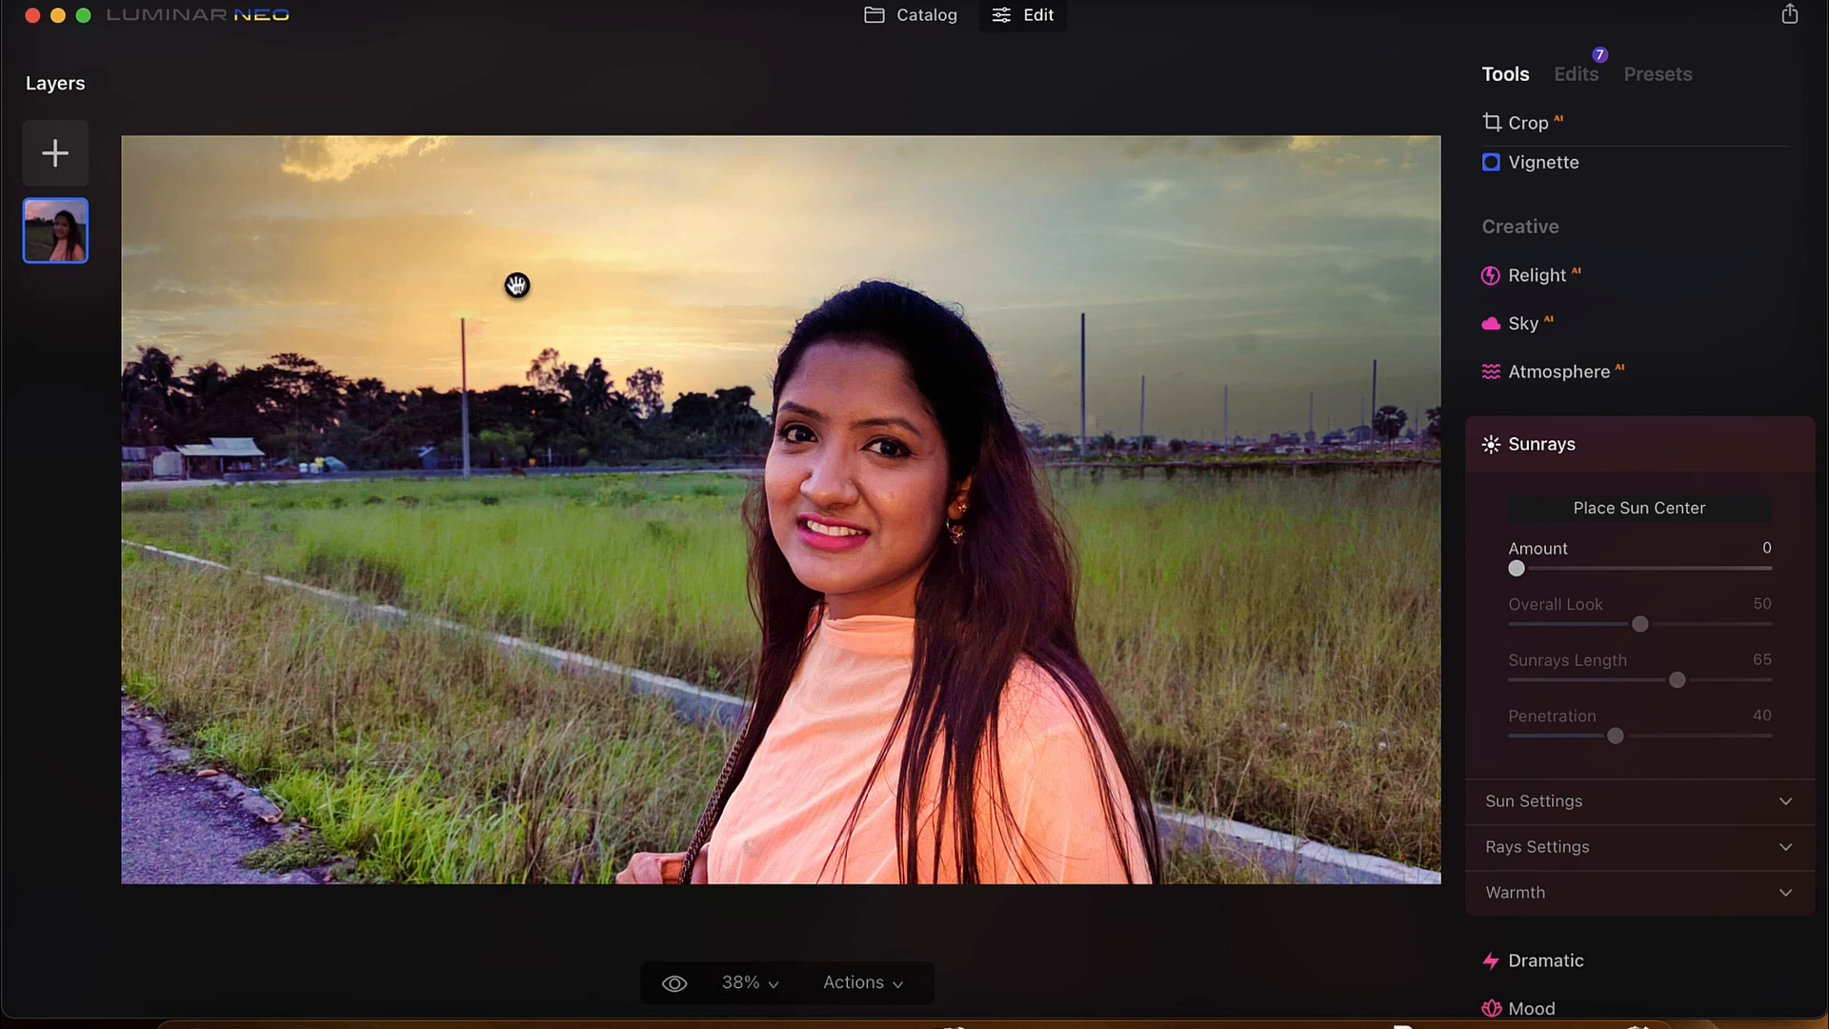
pyautogui.moveTo(517, 286); pyautogui.dragTo(564, 368)
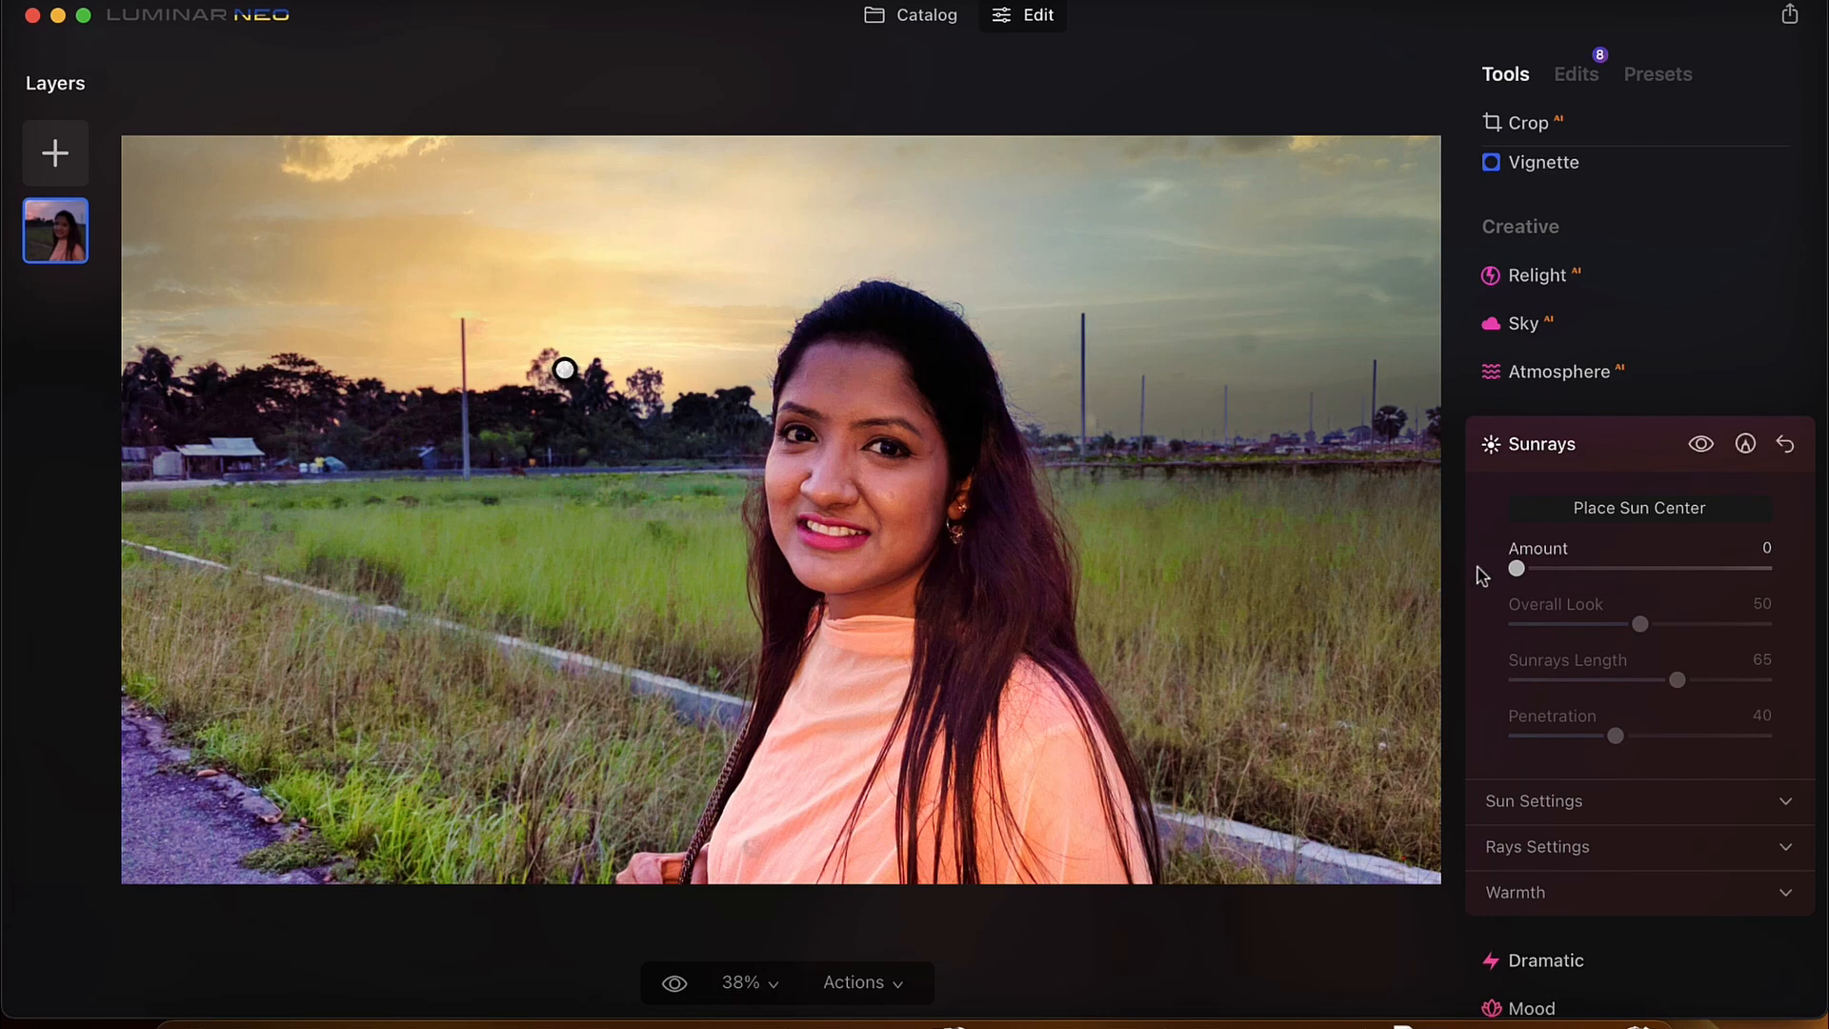
pyautogui.moveTo(1517, 569); pyautogui.dragTo(1524, 578)
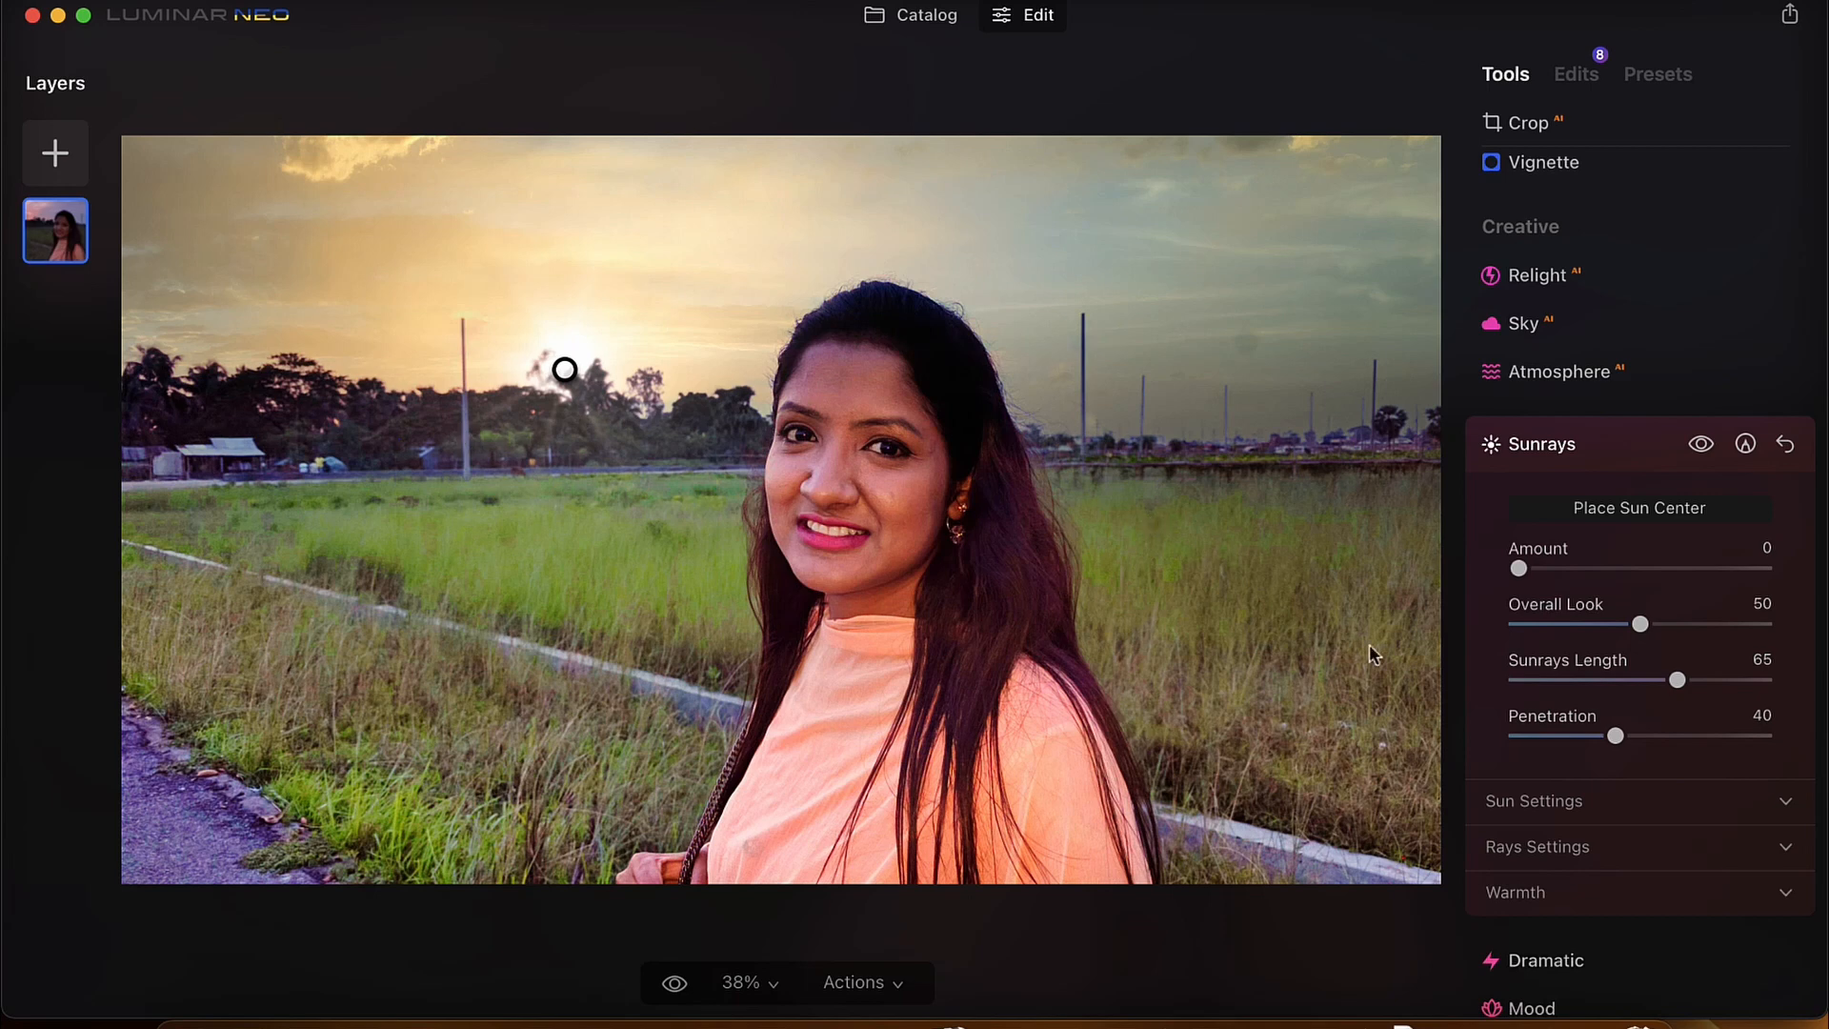
pyautogui.click(1600, 801)
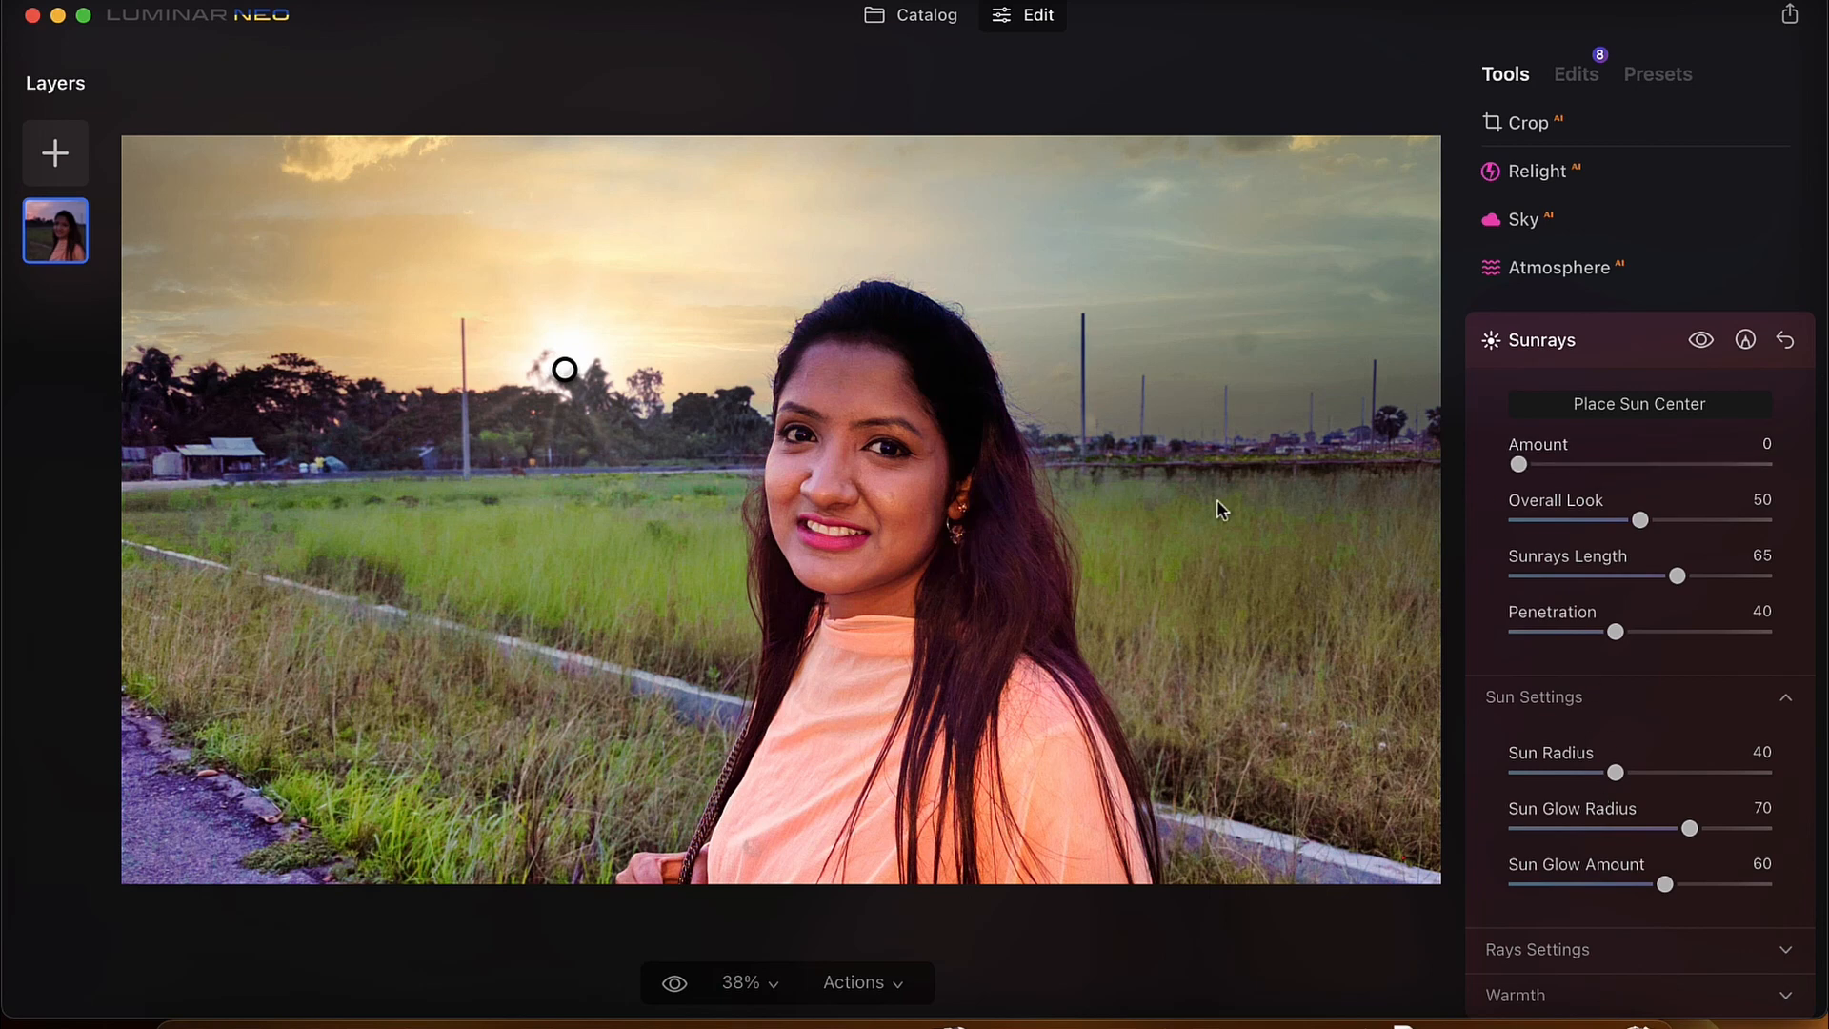
pyautogui.click(1599, 360)
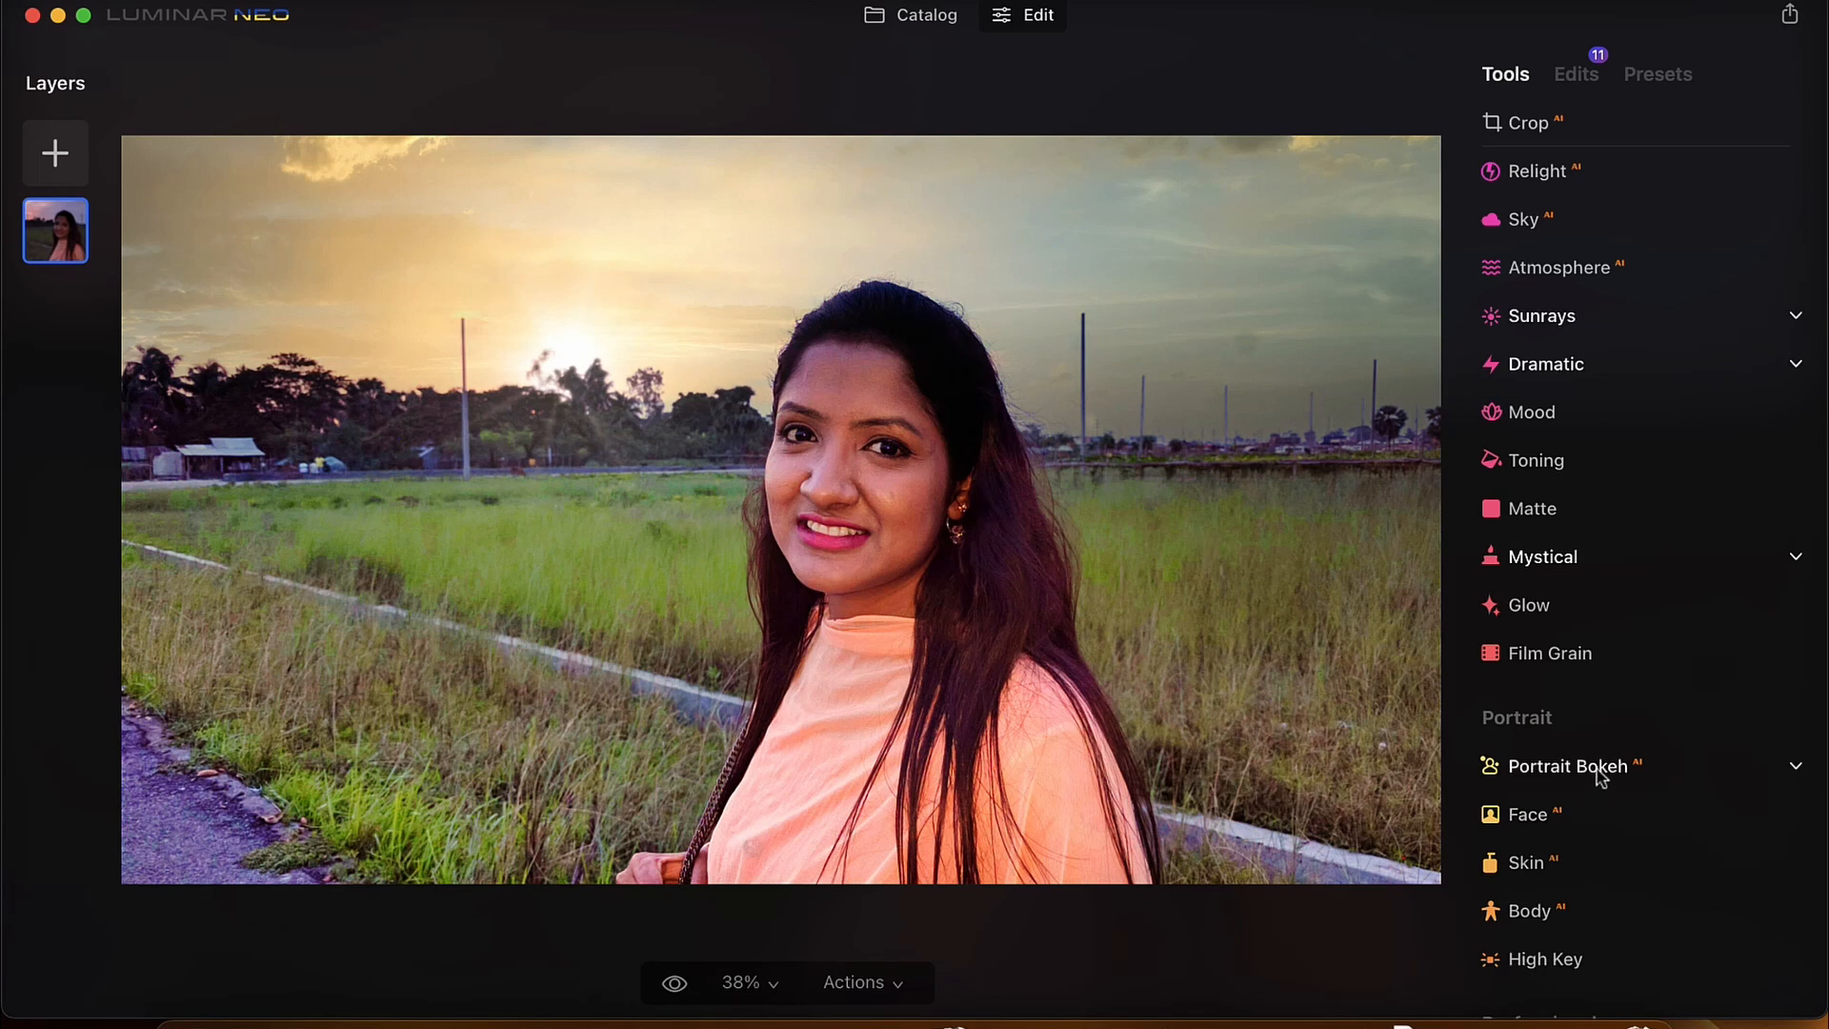
# Blur the background behind the woman with a Portrait Bokeh Amount of 48
pyautogui.scroll(-3, 1596, 771)
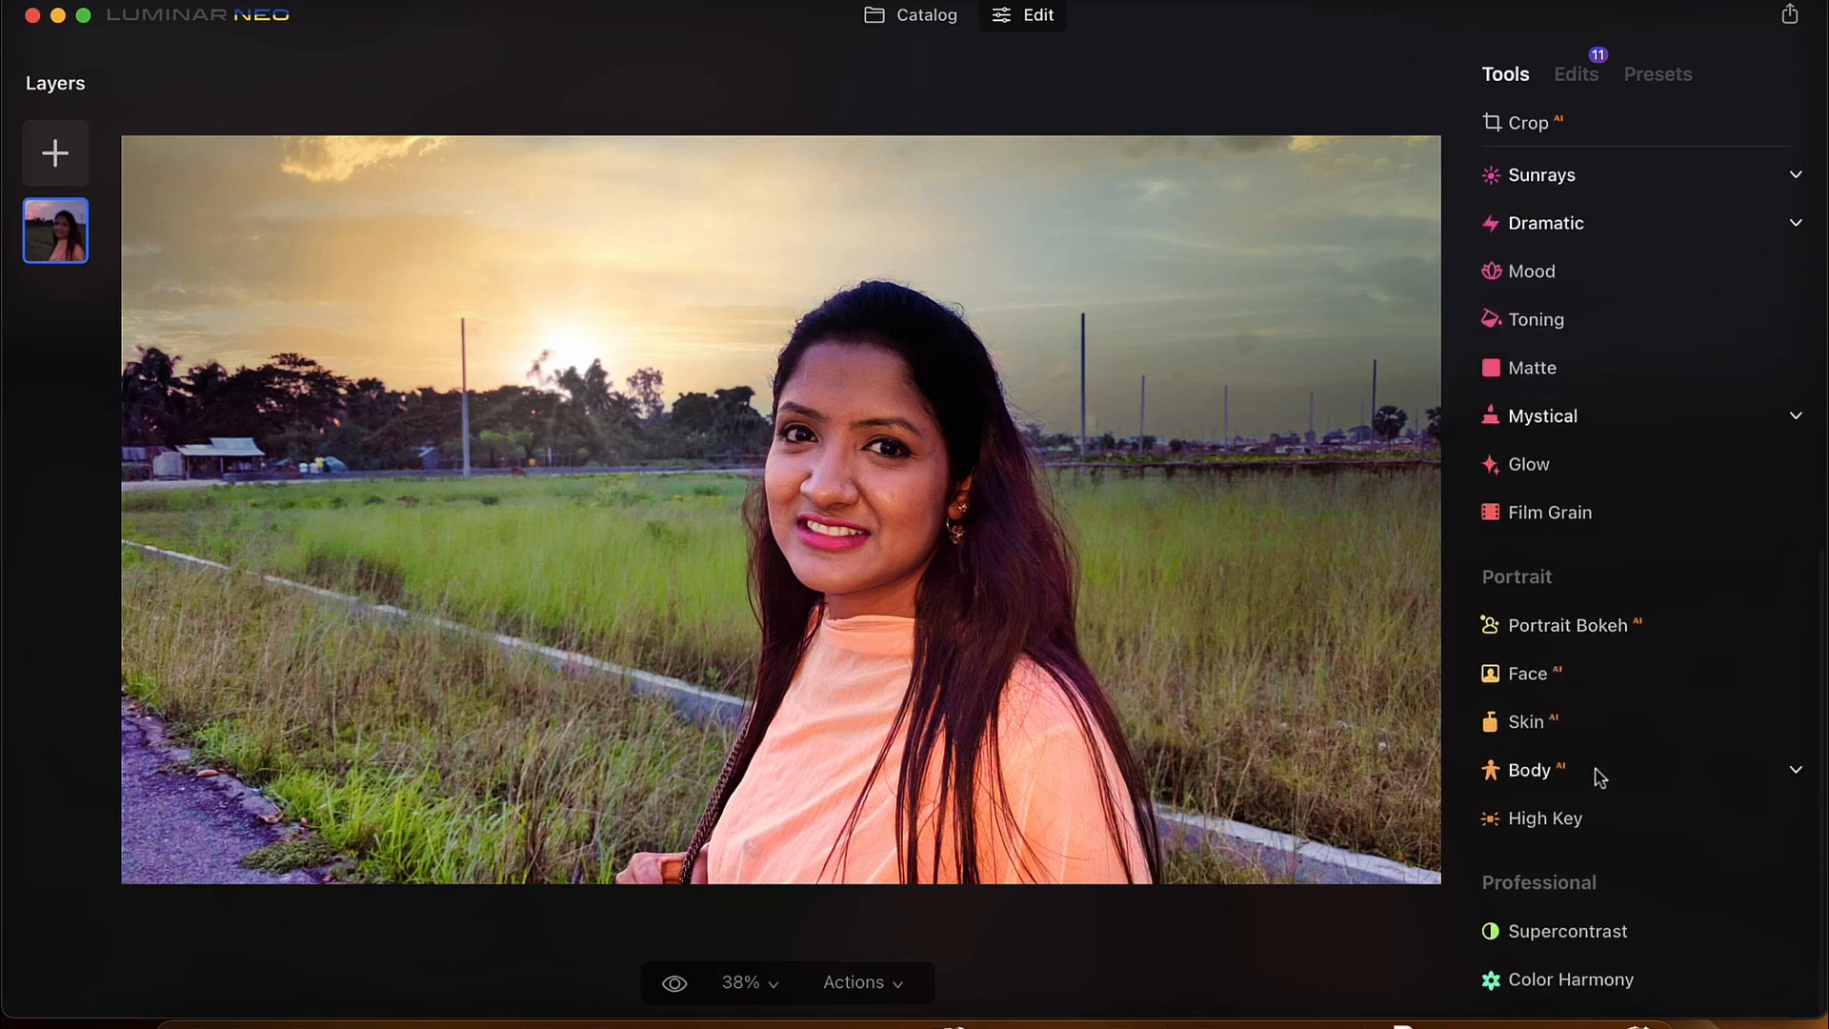
pyautogui.click(1582, 628)
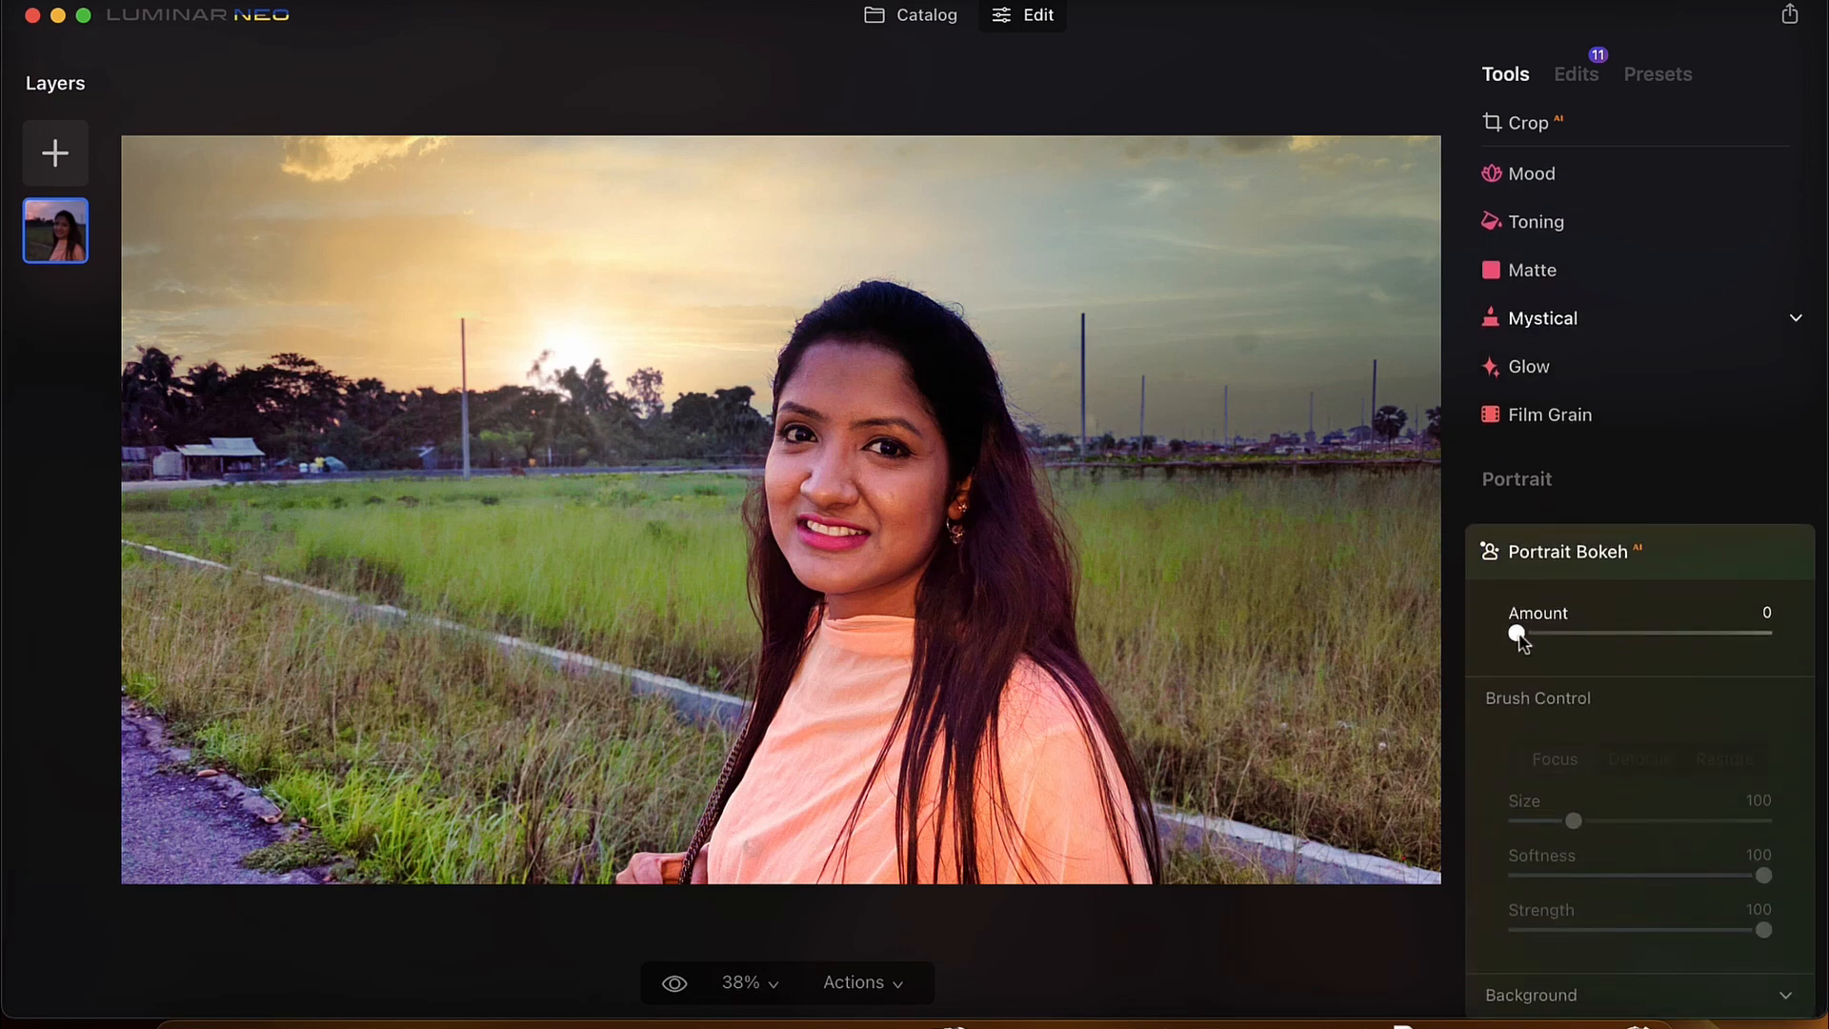
pyautogui.moveTo(1525, 640); pyautogui.dragTo(1653, 643)
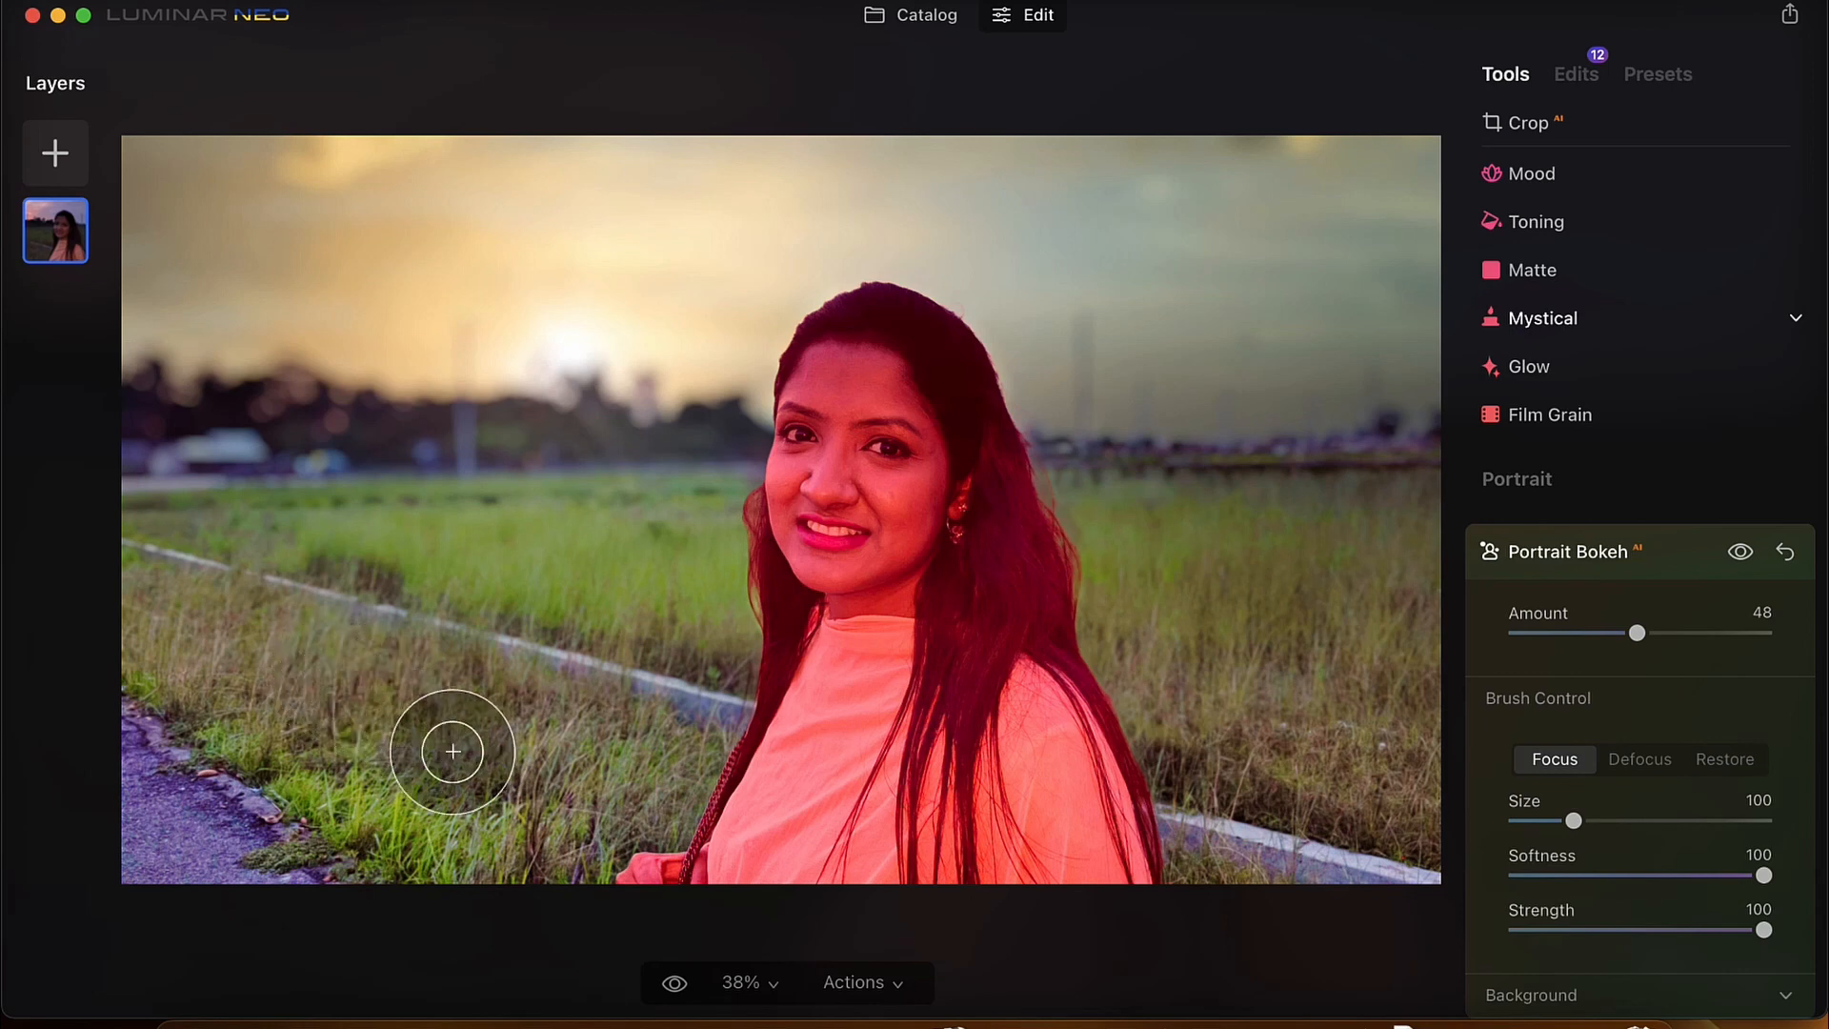
# Set the Portrait Bokeh background's Depth Correction to -13
pyautogui.scroll(-1, 1665, 898)
pyautogui.scroll(-5, 1666, 898)
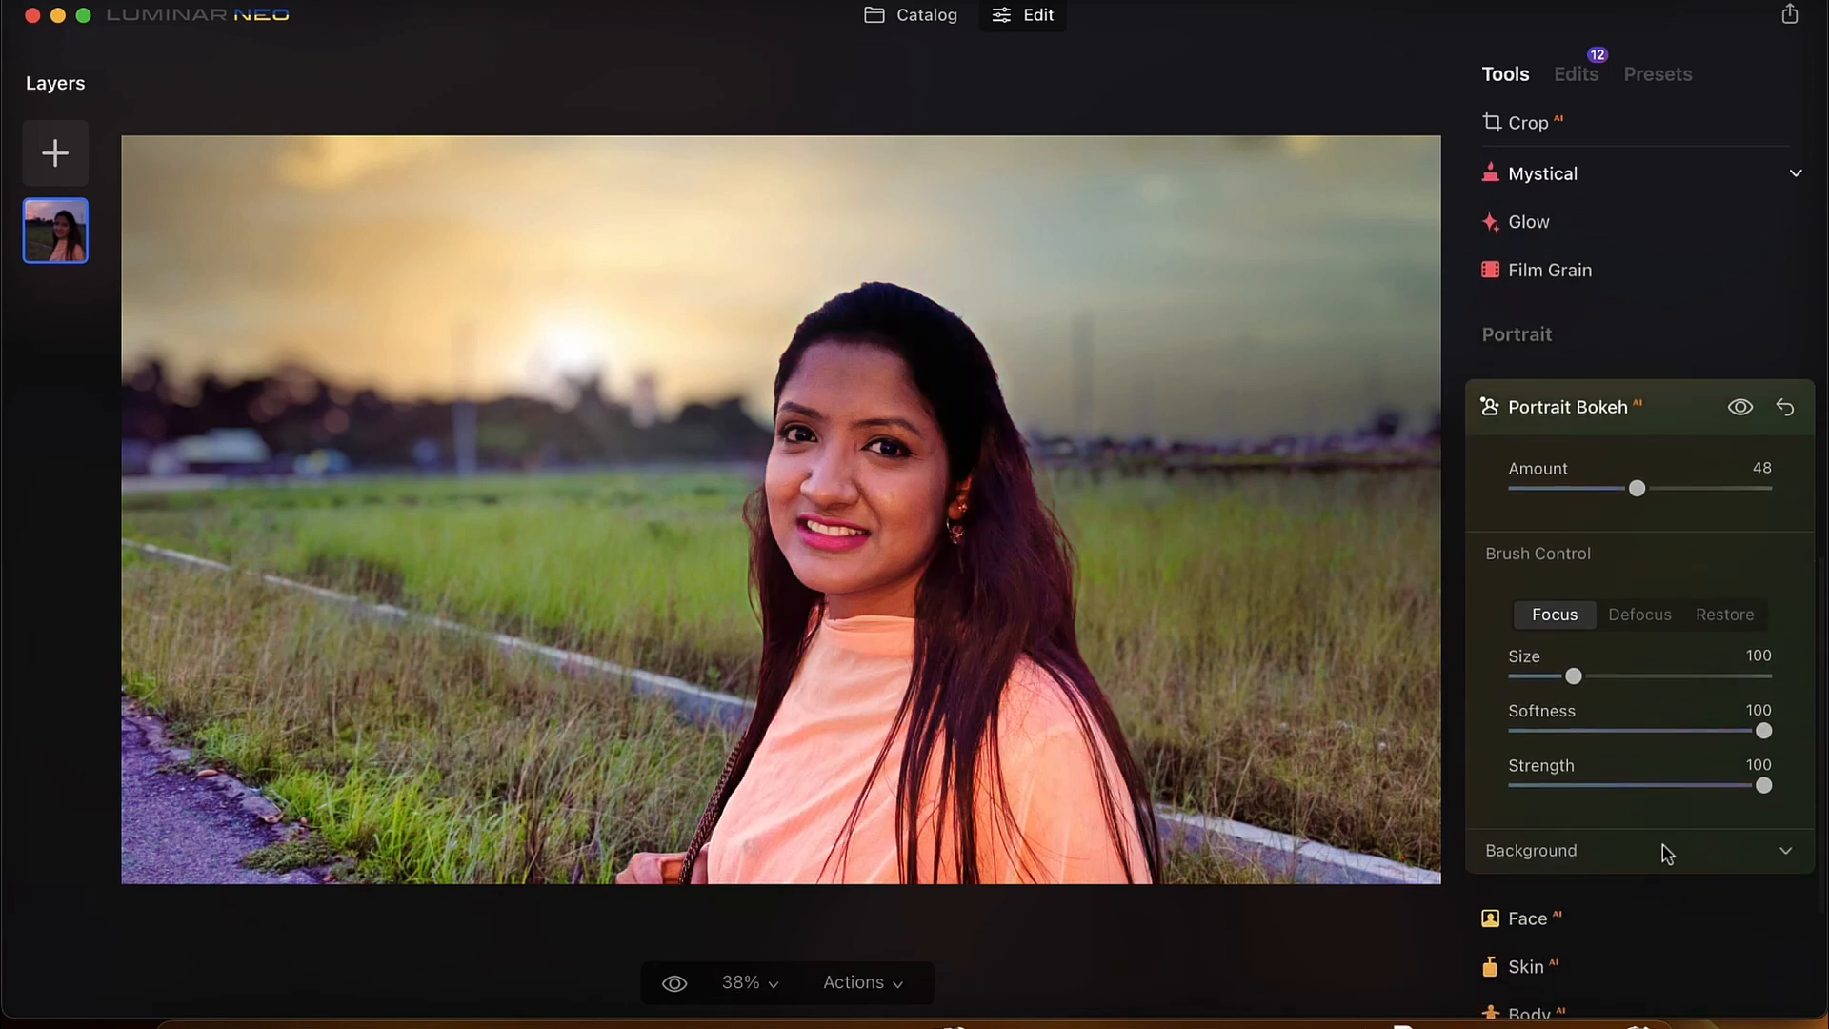
pyautogui.click(1667, 851)
pyautogui.scroll(-8, 1667, 850)
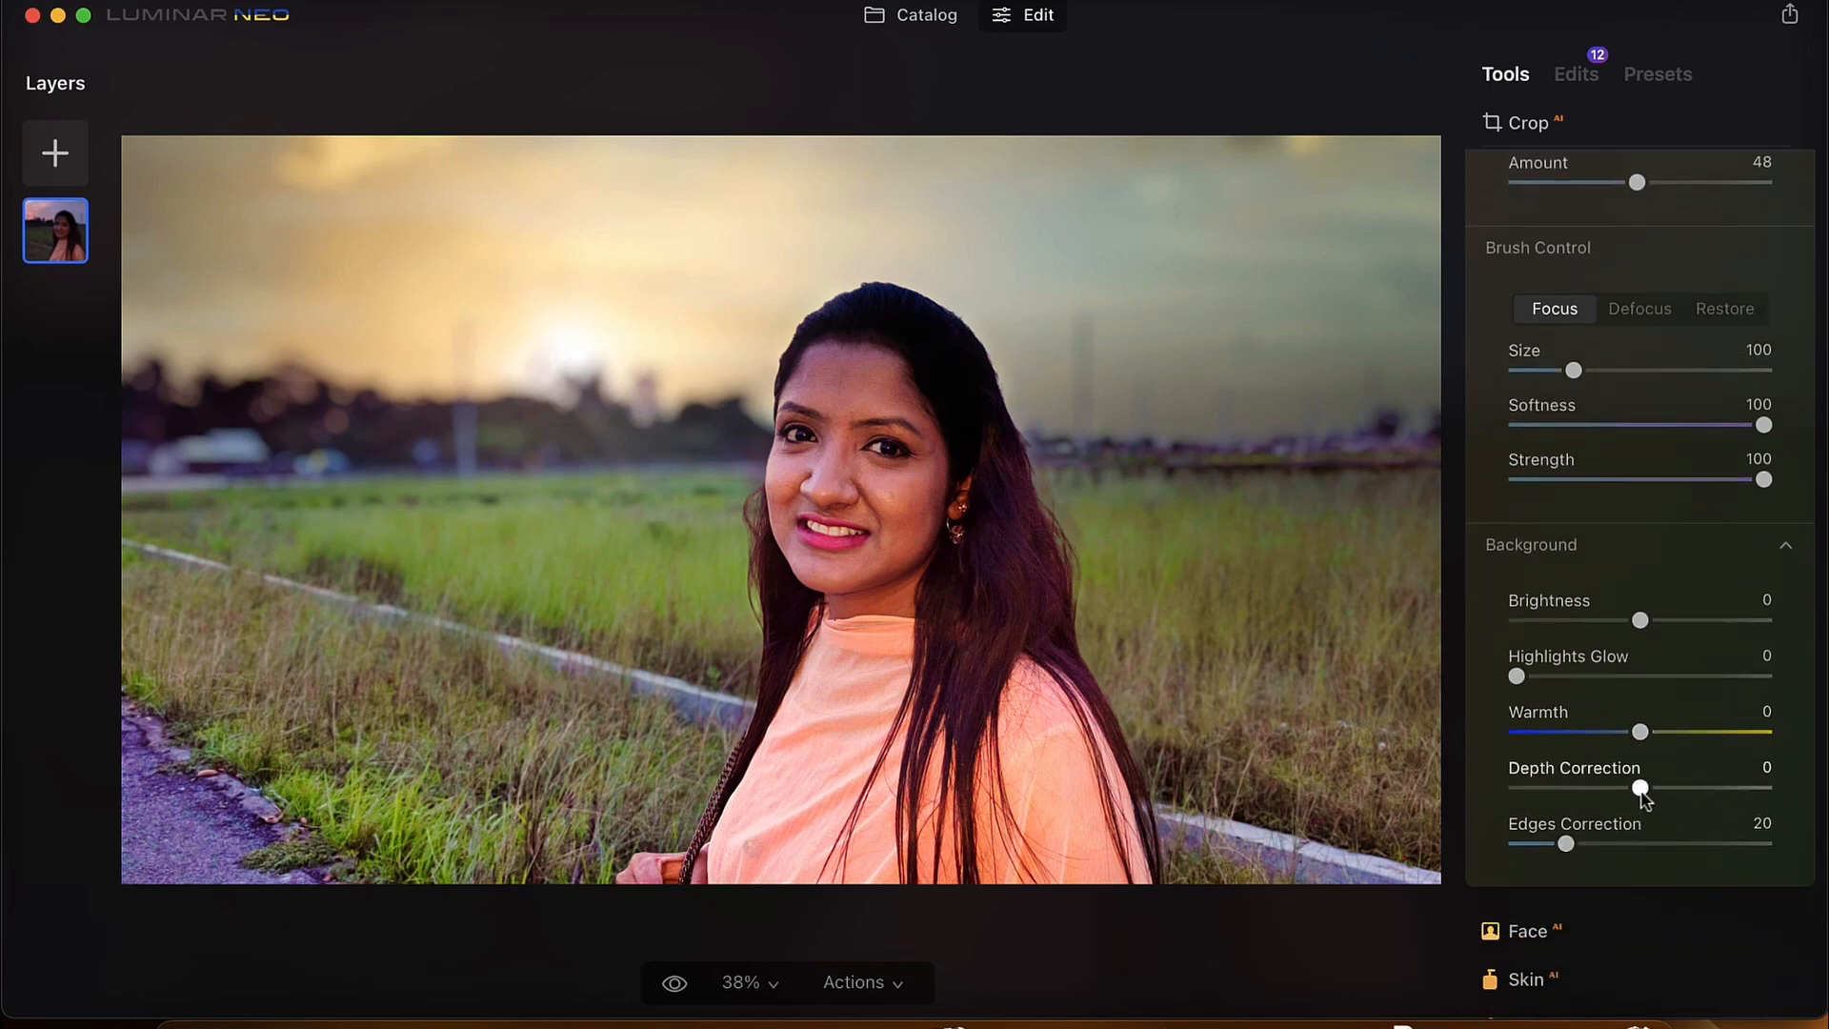
pyautogui.moveTo(1629, 791)
pyautogui.mouseDown()
pyautogui.moveTo(1597, 790)
pyautogui.moveTo(1720, 800)
pyautogui.moveTo(1570, 808)
pyautogui.moveTo(1626, 827)
pyautogui.mouseUp()
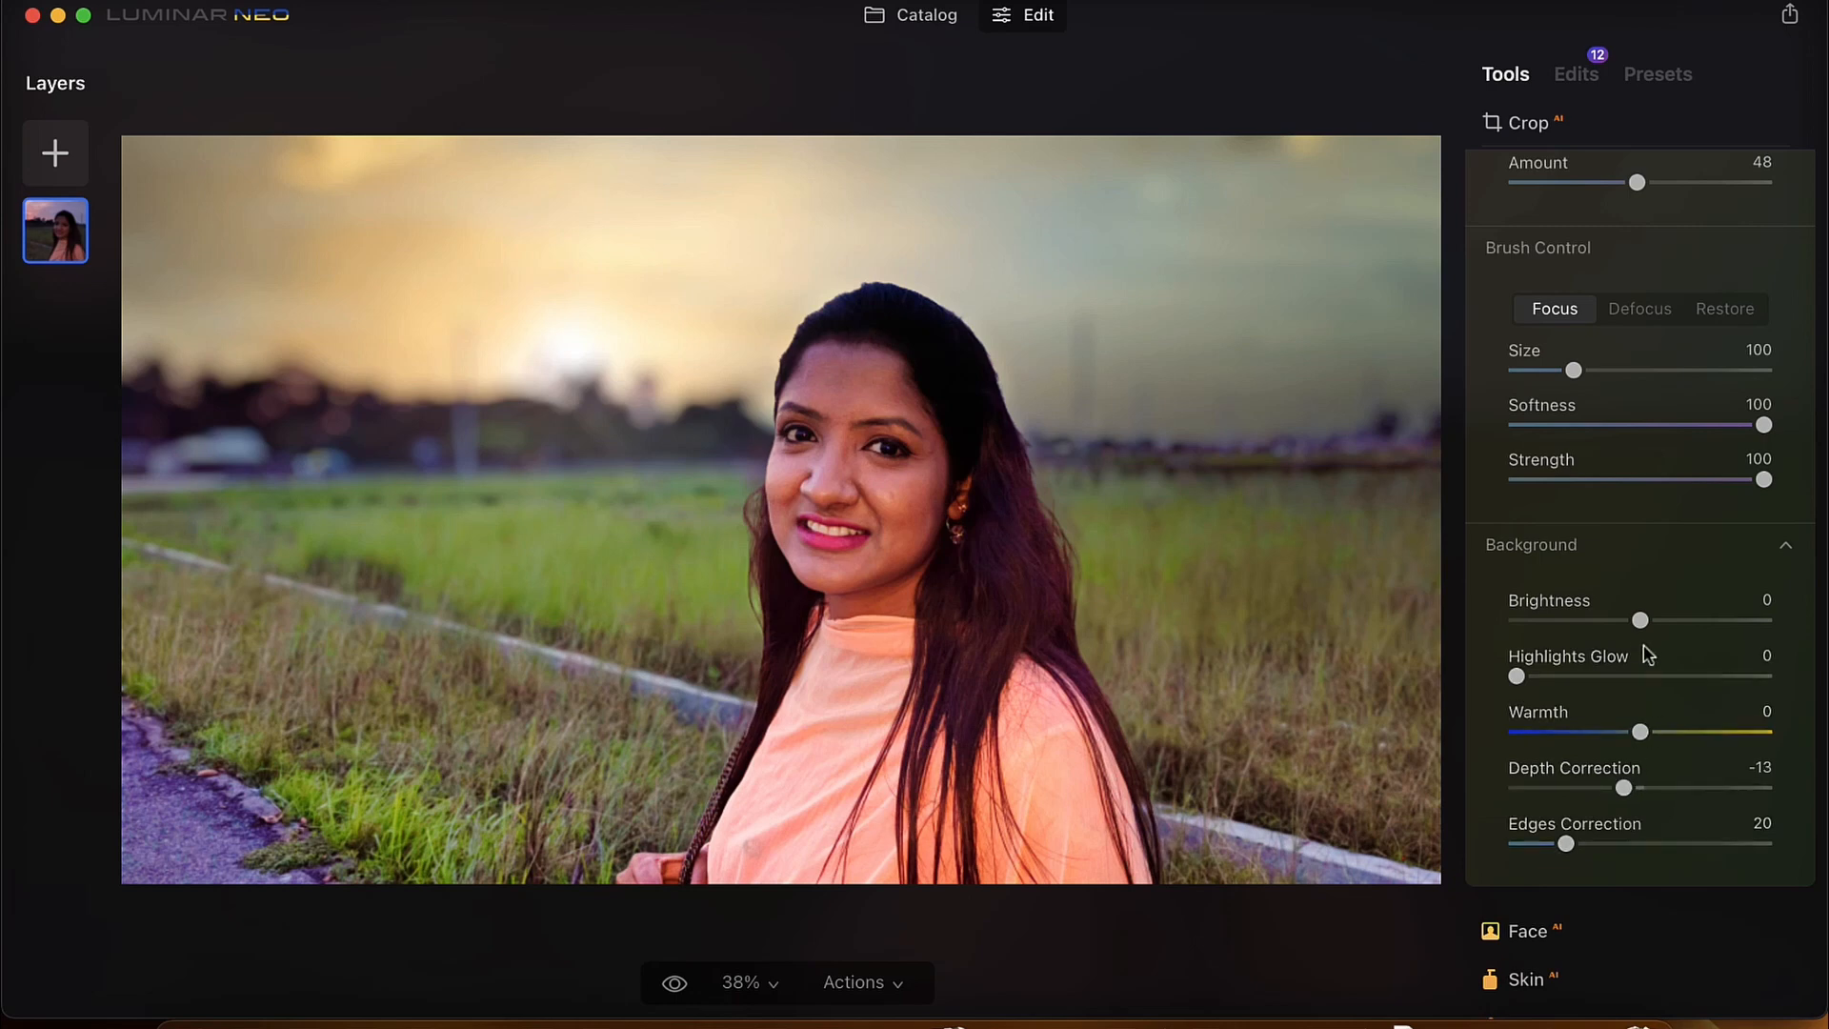
# Set the Portrait Bokeh brush Softness to 67 and the background Warmth to -25
pyautogui.scroll(2, 1648, 603)
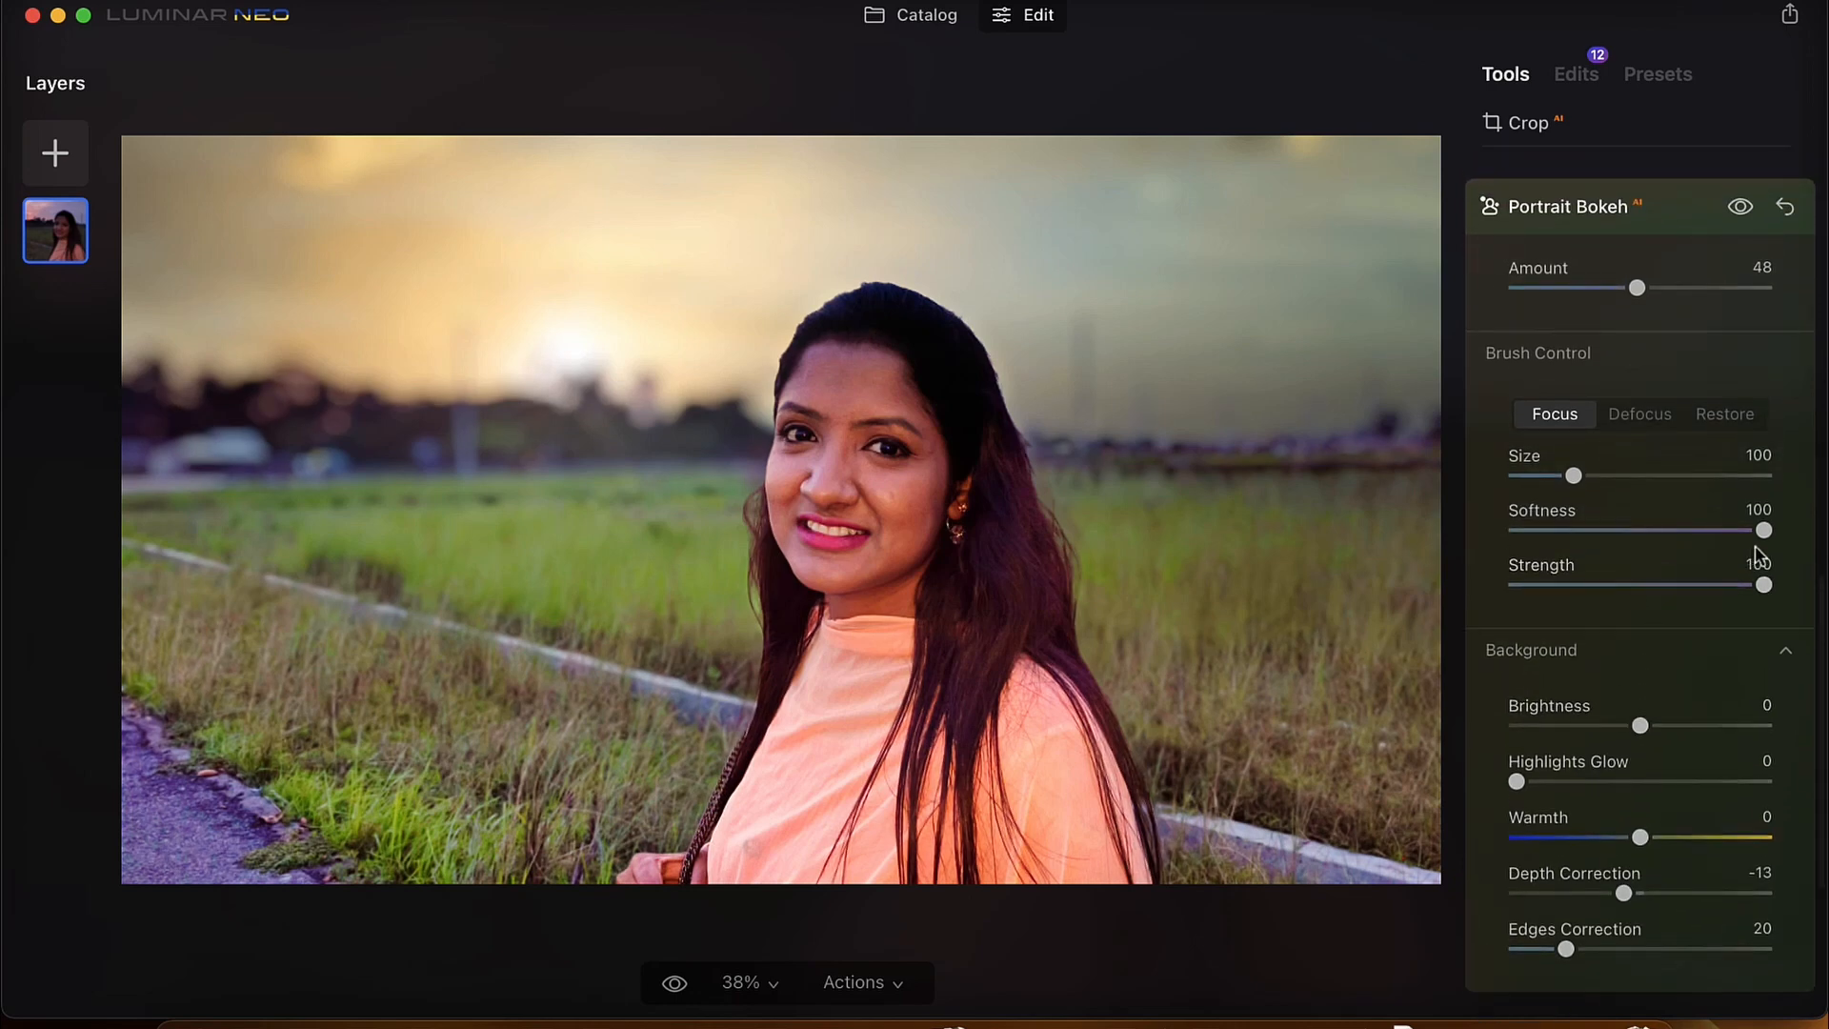
pyautogui.moveTo(1763, 528); pyautogui.dragTo(1682, 532)
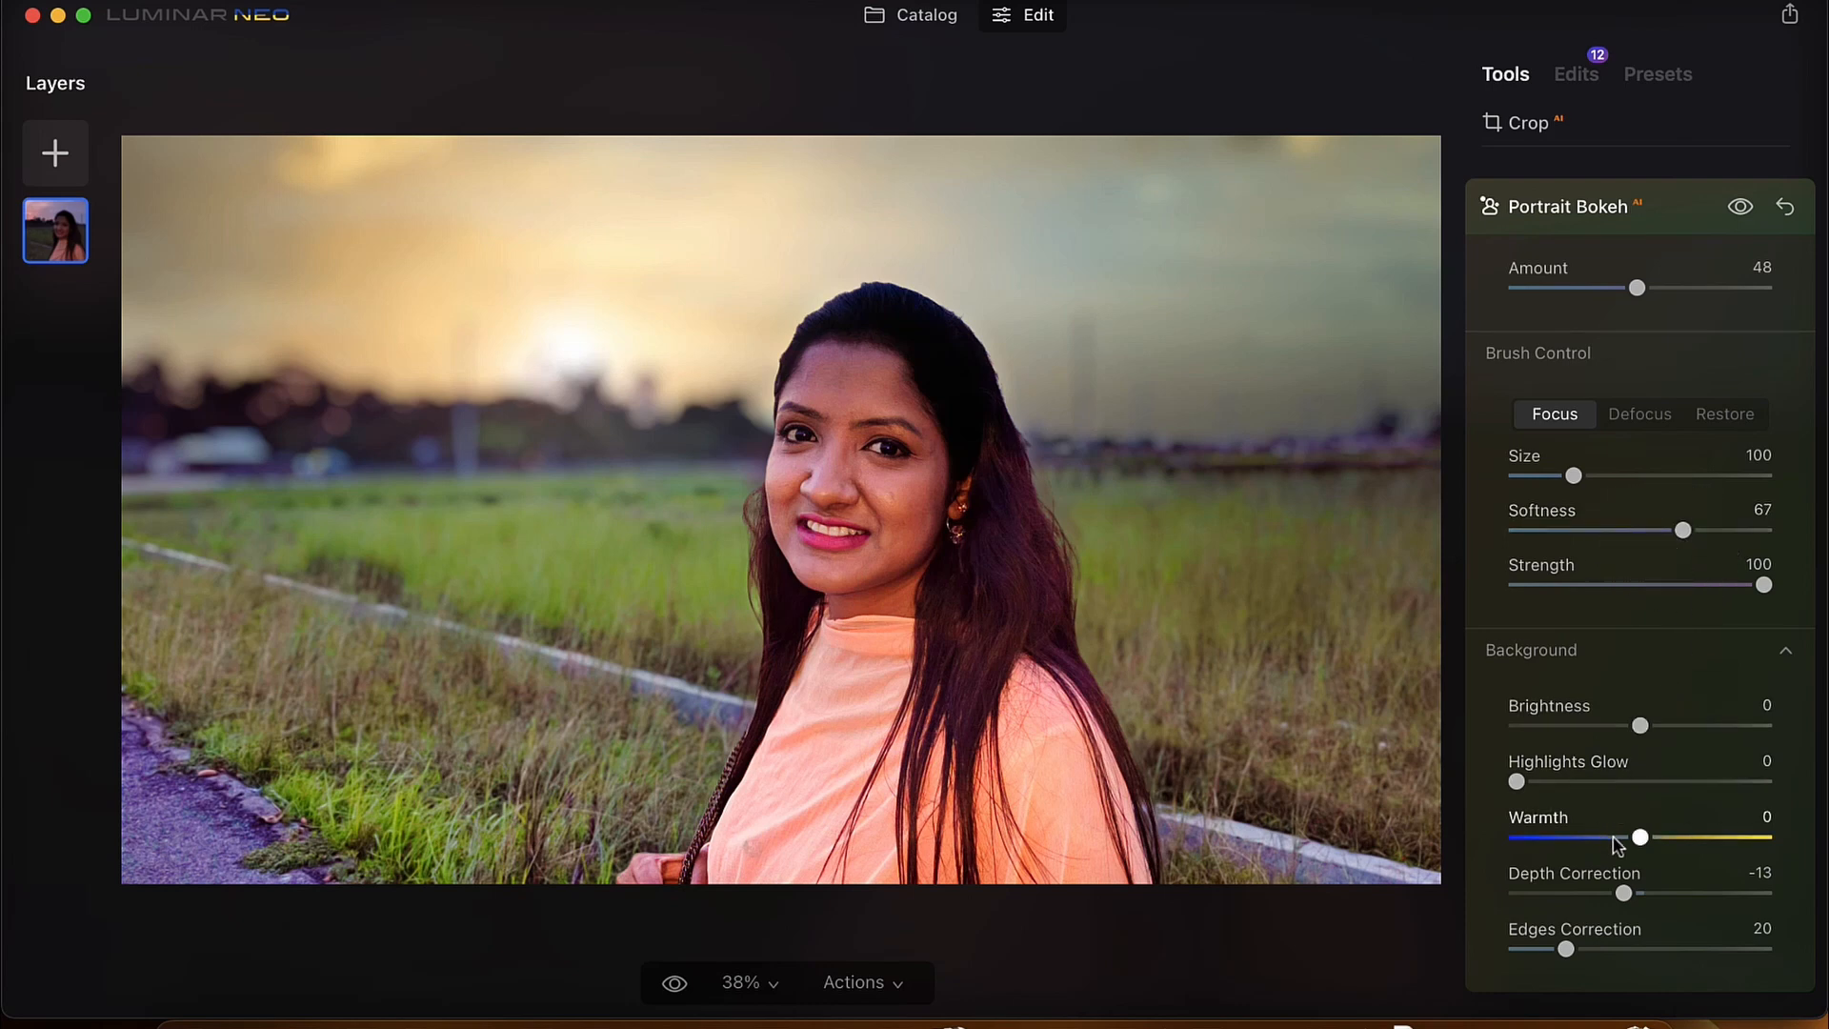
pyautogui.moveTo(1639, 840); pyautogui.dragTo(1608, 847)
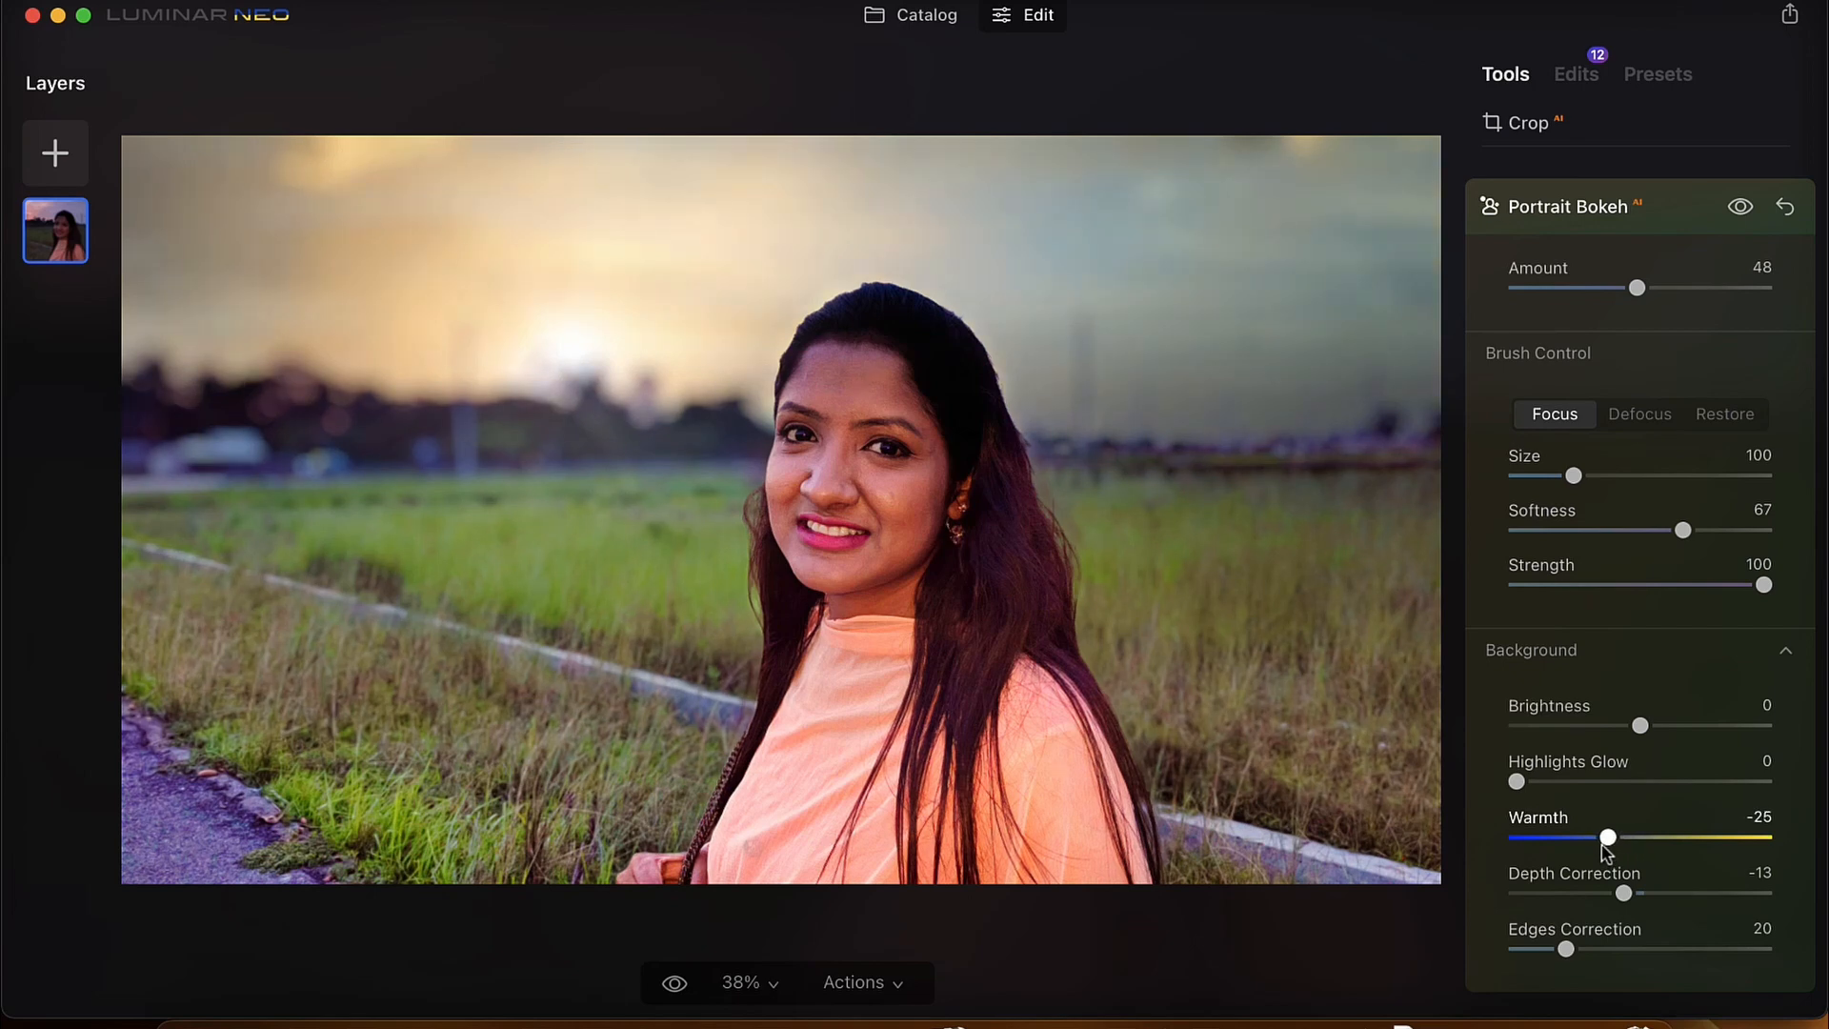
pyautogui.scroll(-2, 1609, 853)
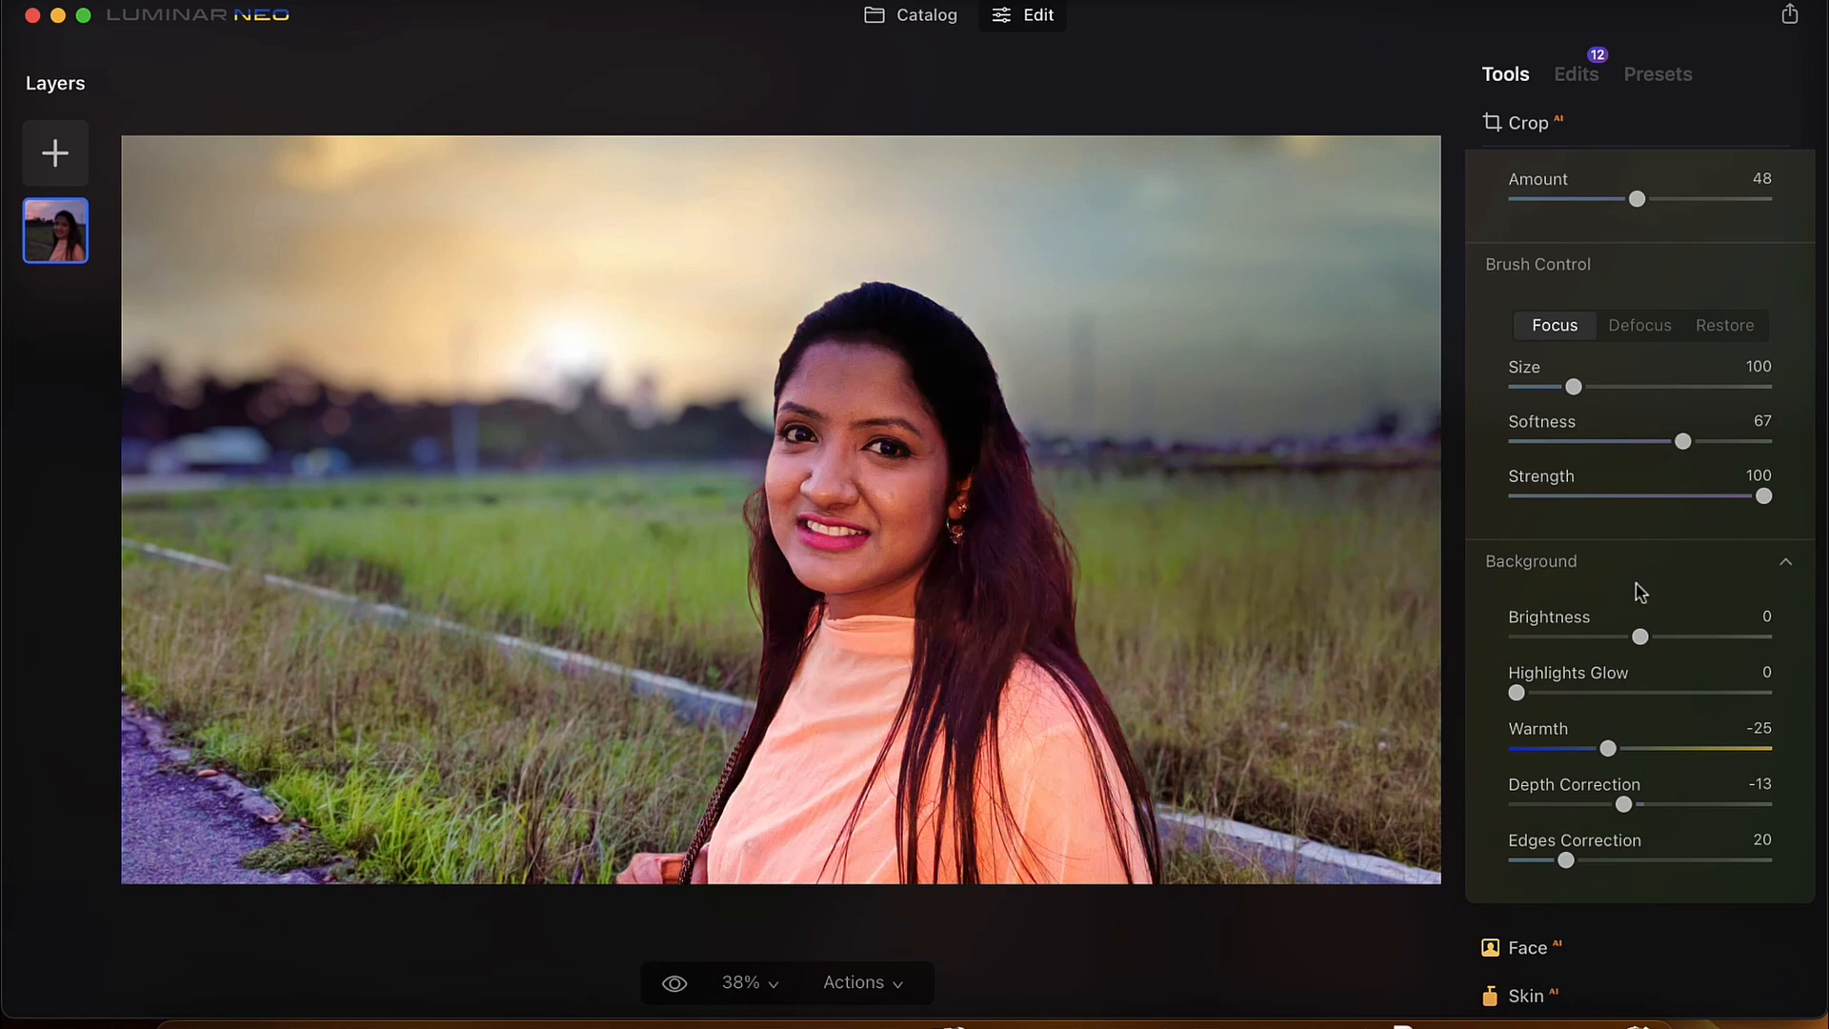
# Reduce the Portrait Bokeh Amount to 20 and close the tool's settings
pyautogui.scroll(3, 1641, 592)
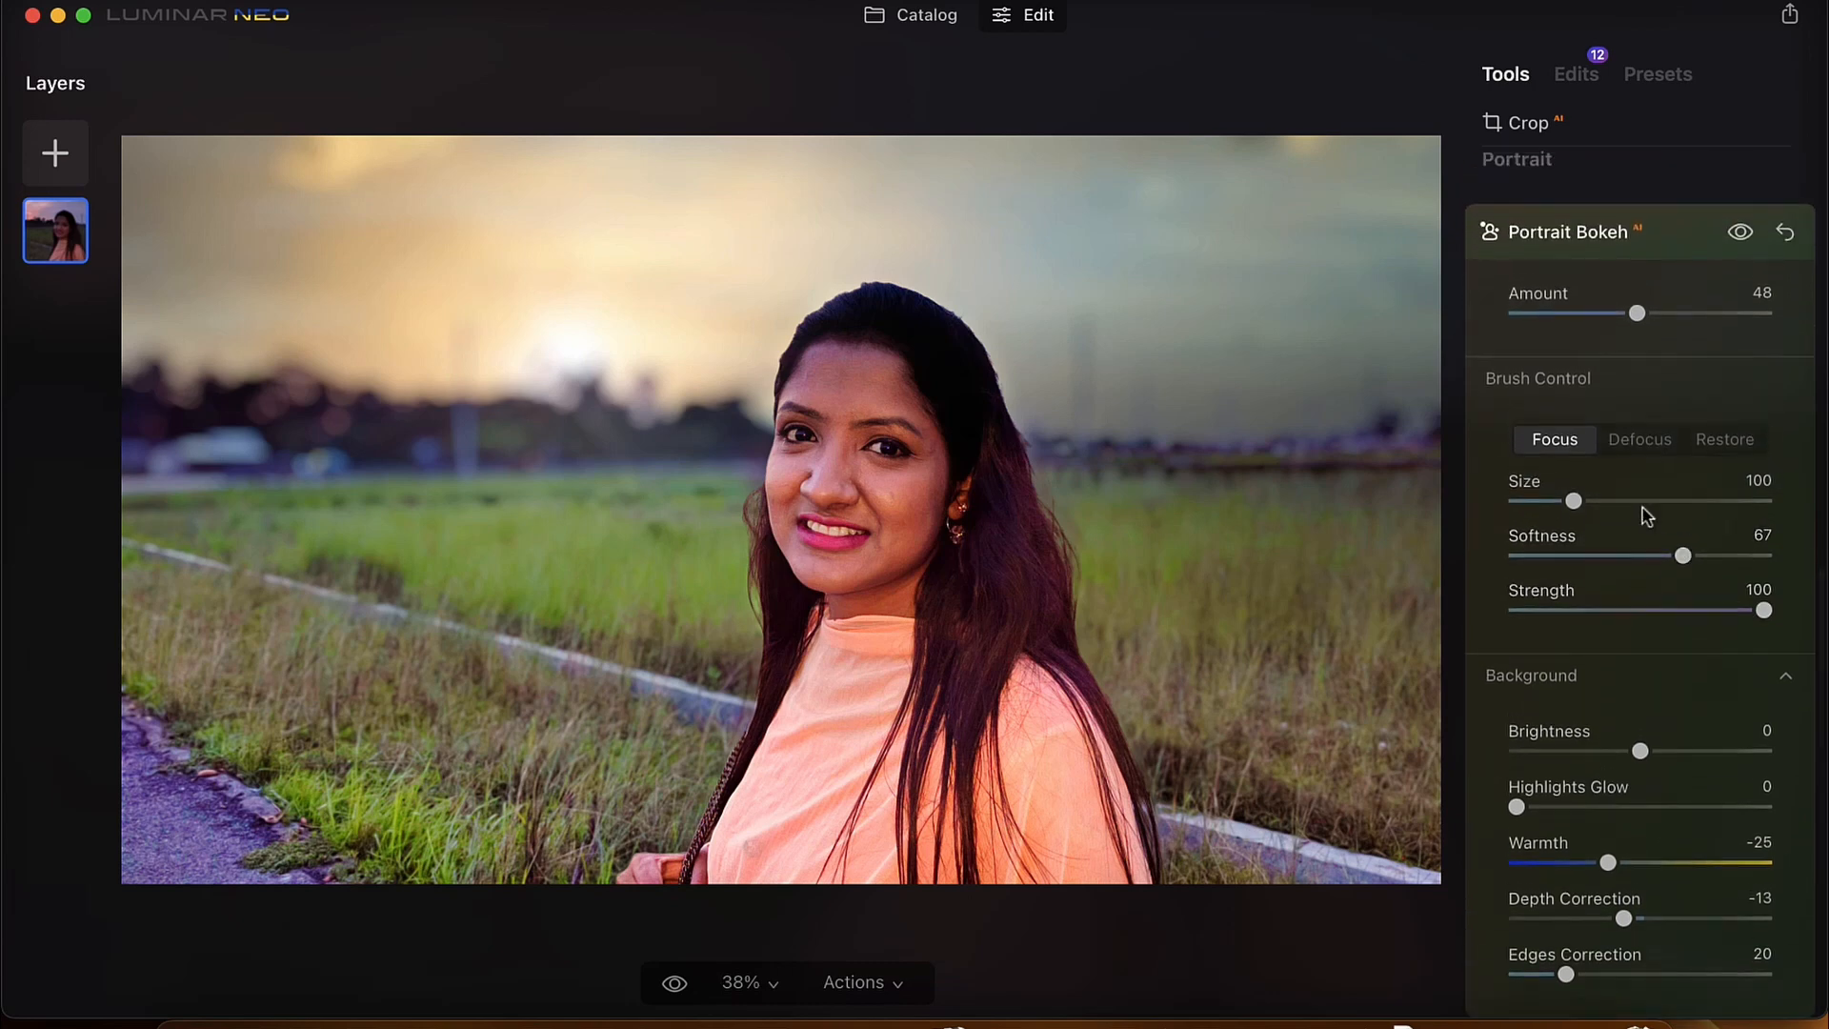
pyautogui.moveTo(1639, 319); pyautogui.dragTo(1567, 324)
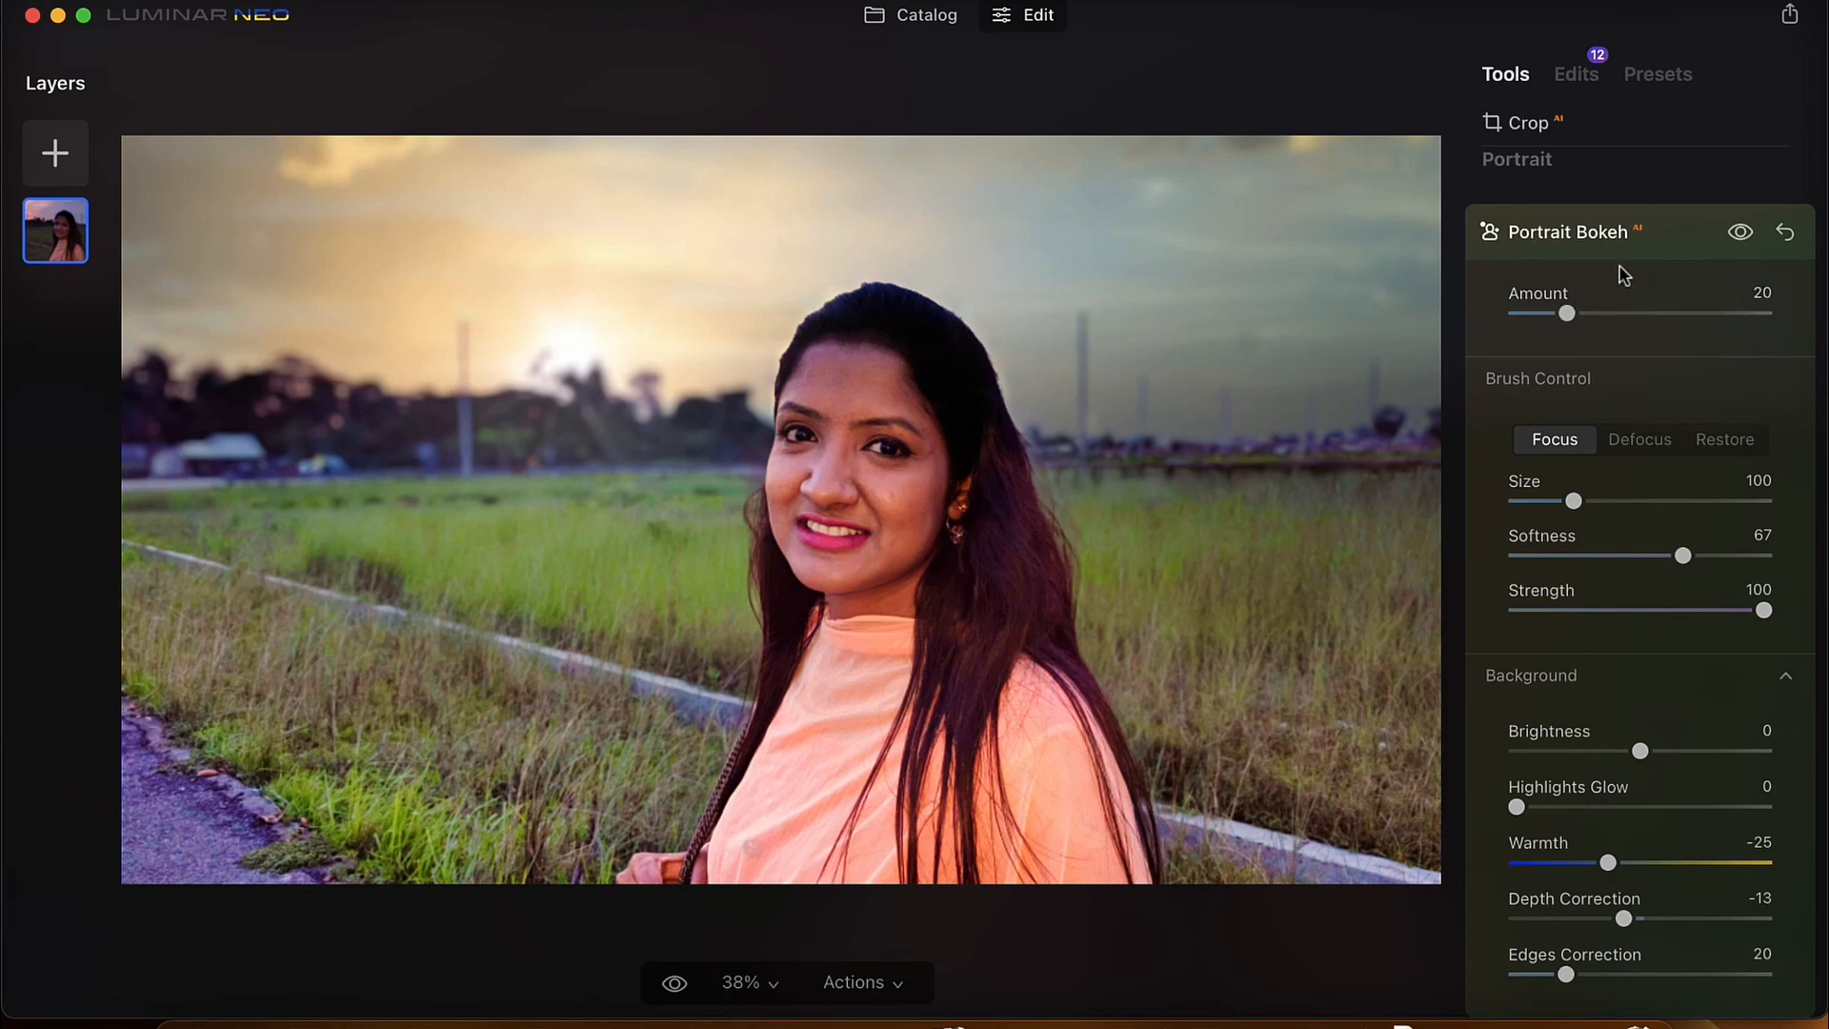
pyautogui.click(1618, 232)
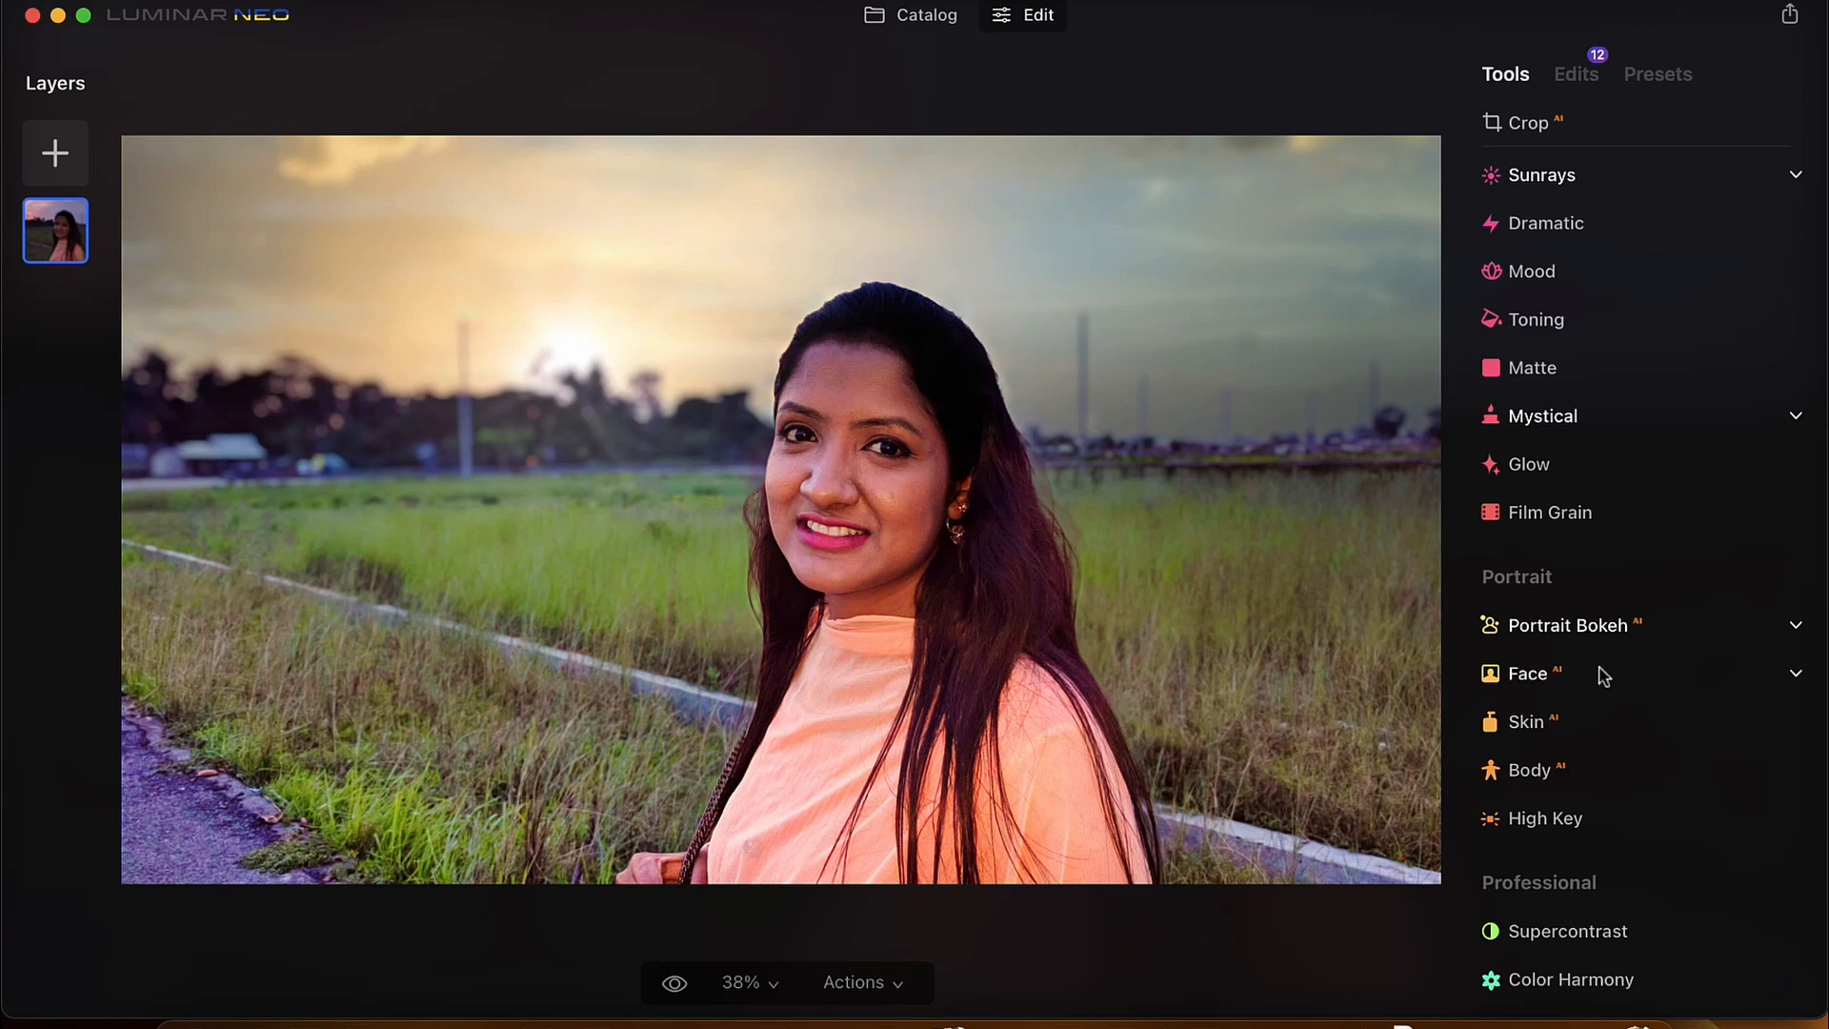
# Brighten and slim the woman's face with a Face Light of 16 and a Slim Face of 33
pyautogui.click(1544, 679)
pyautogui.scroll(-3, 1544, 684)
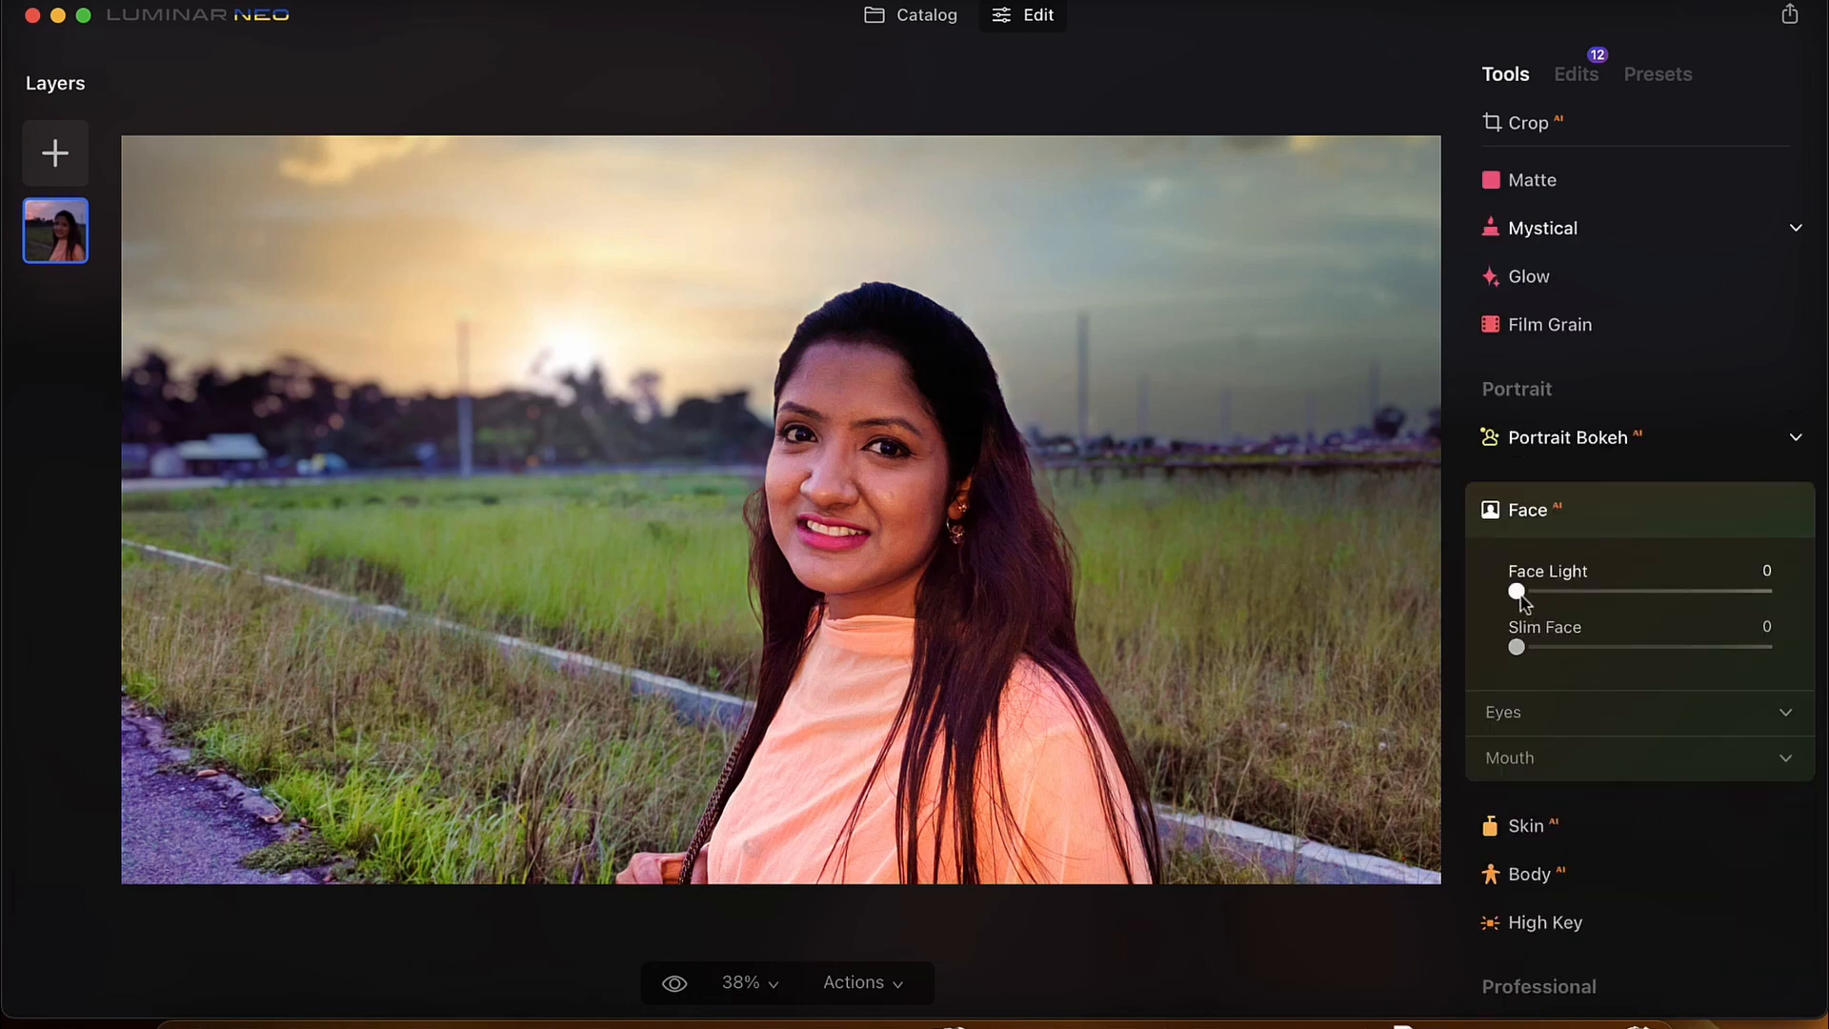
pyautogui.moveTo(1520, 597); pyautogui.dragTo(1563, 600)
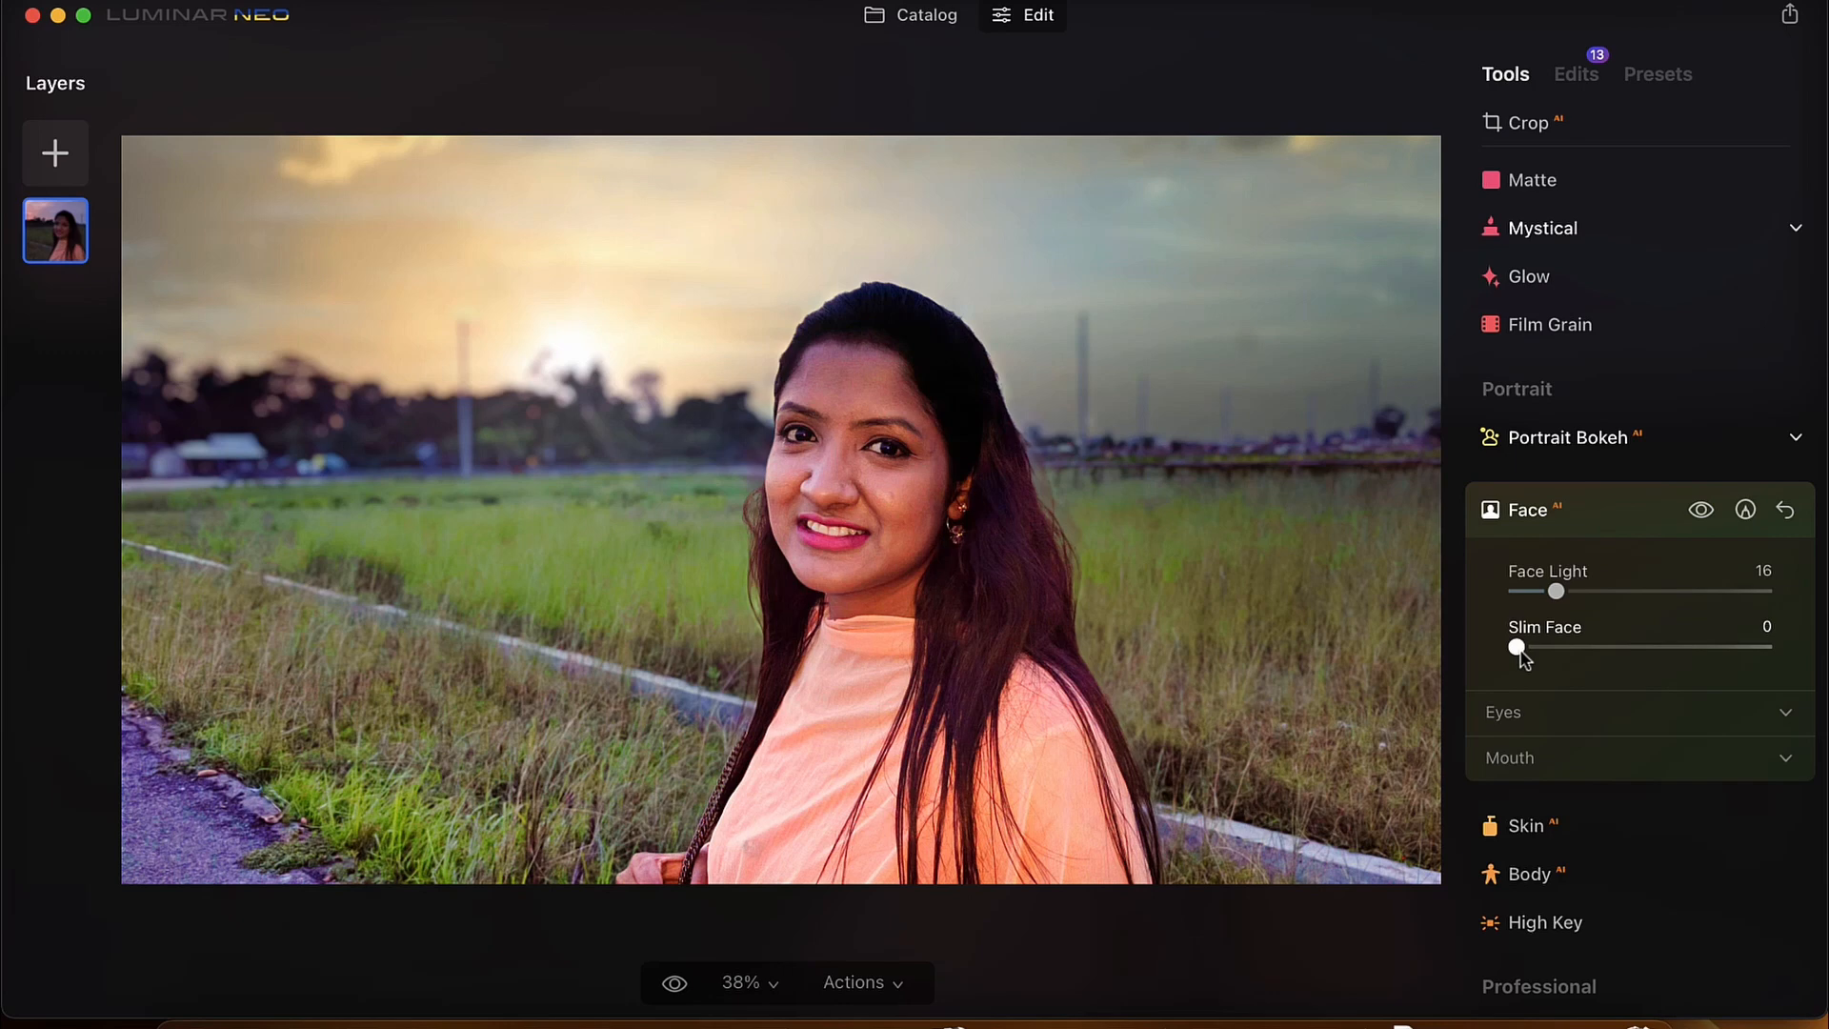
pyautogui.moveTo(1519, 648); pyautogui.dragTo(1601, 648)
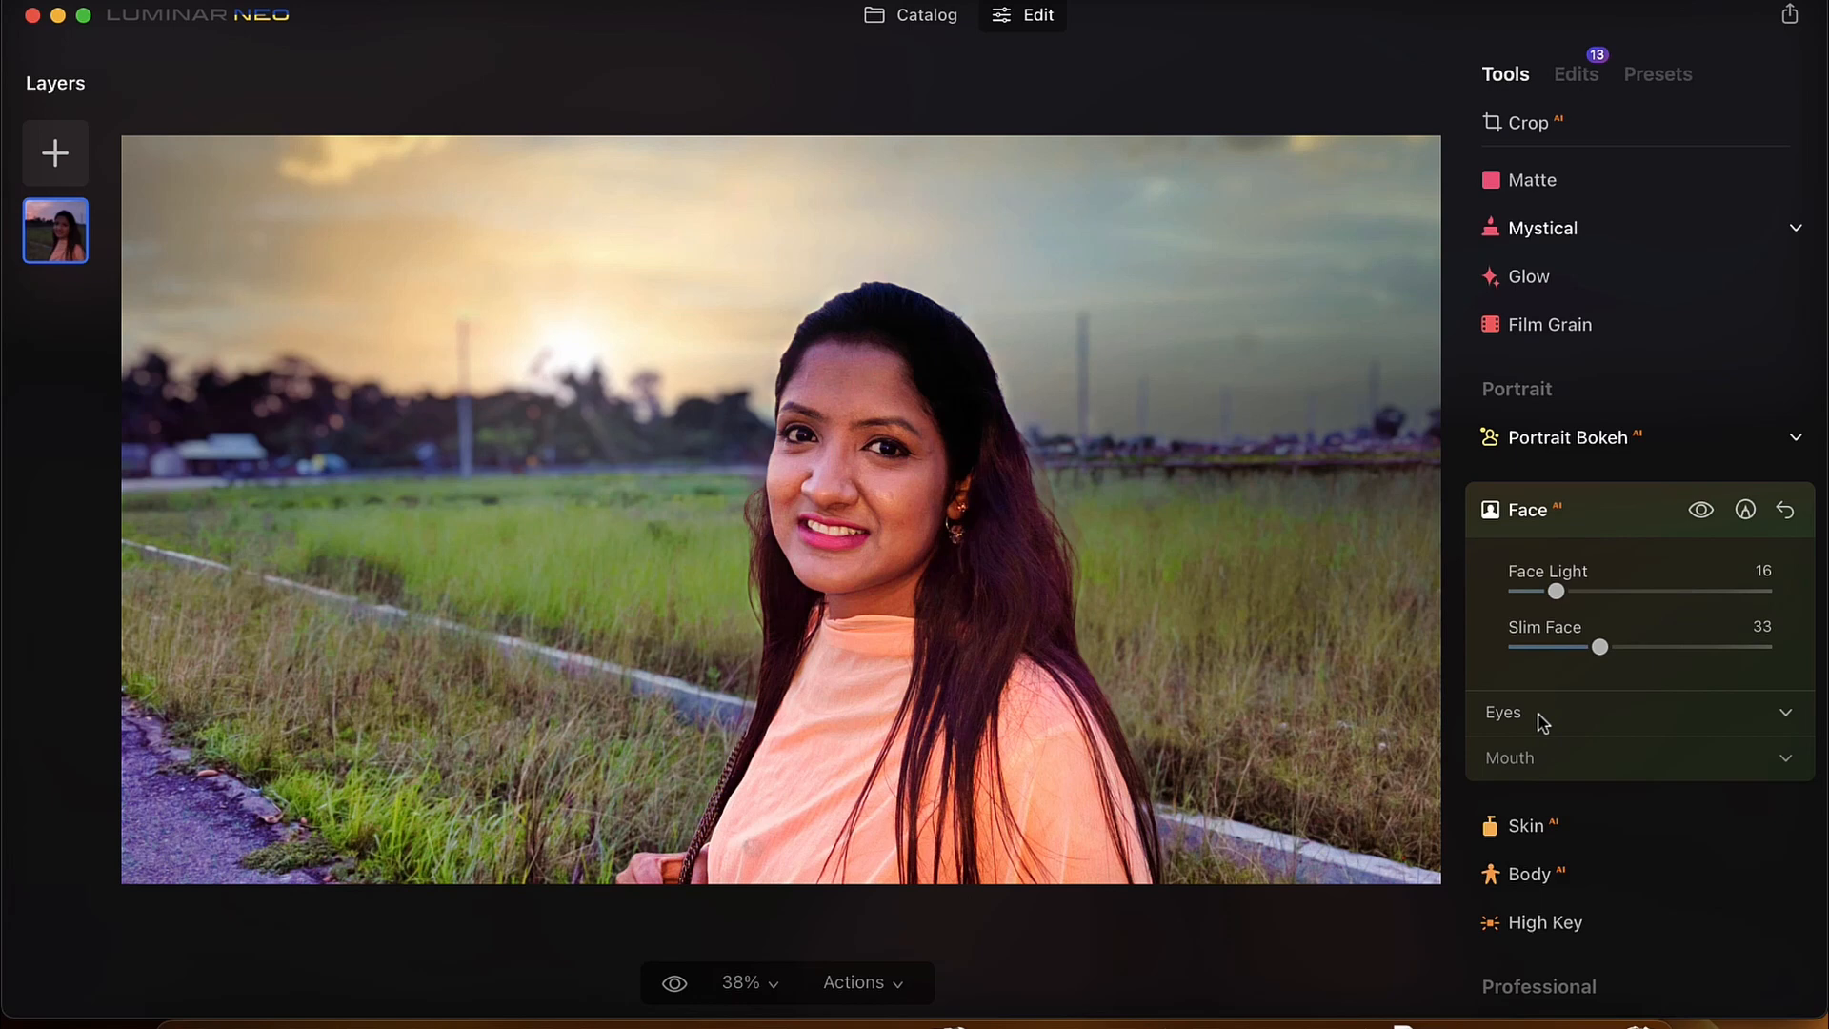
# Enhance the woman's eyes with an Iris Flare of 11 and an Eye Enhancer of 15
pyautogui.click(1544, 714)
pyautogui.scroll(-4, 1536, 705)
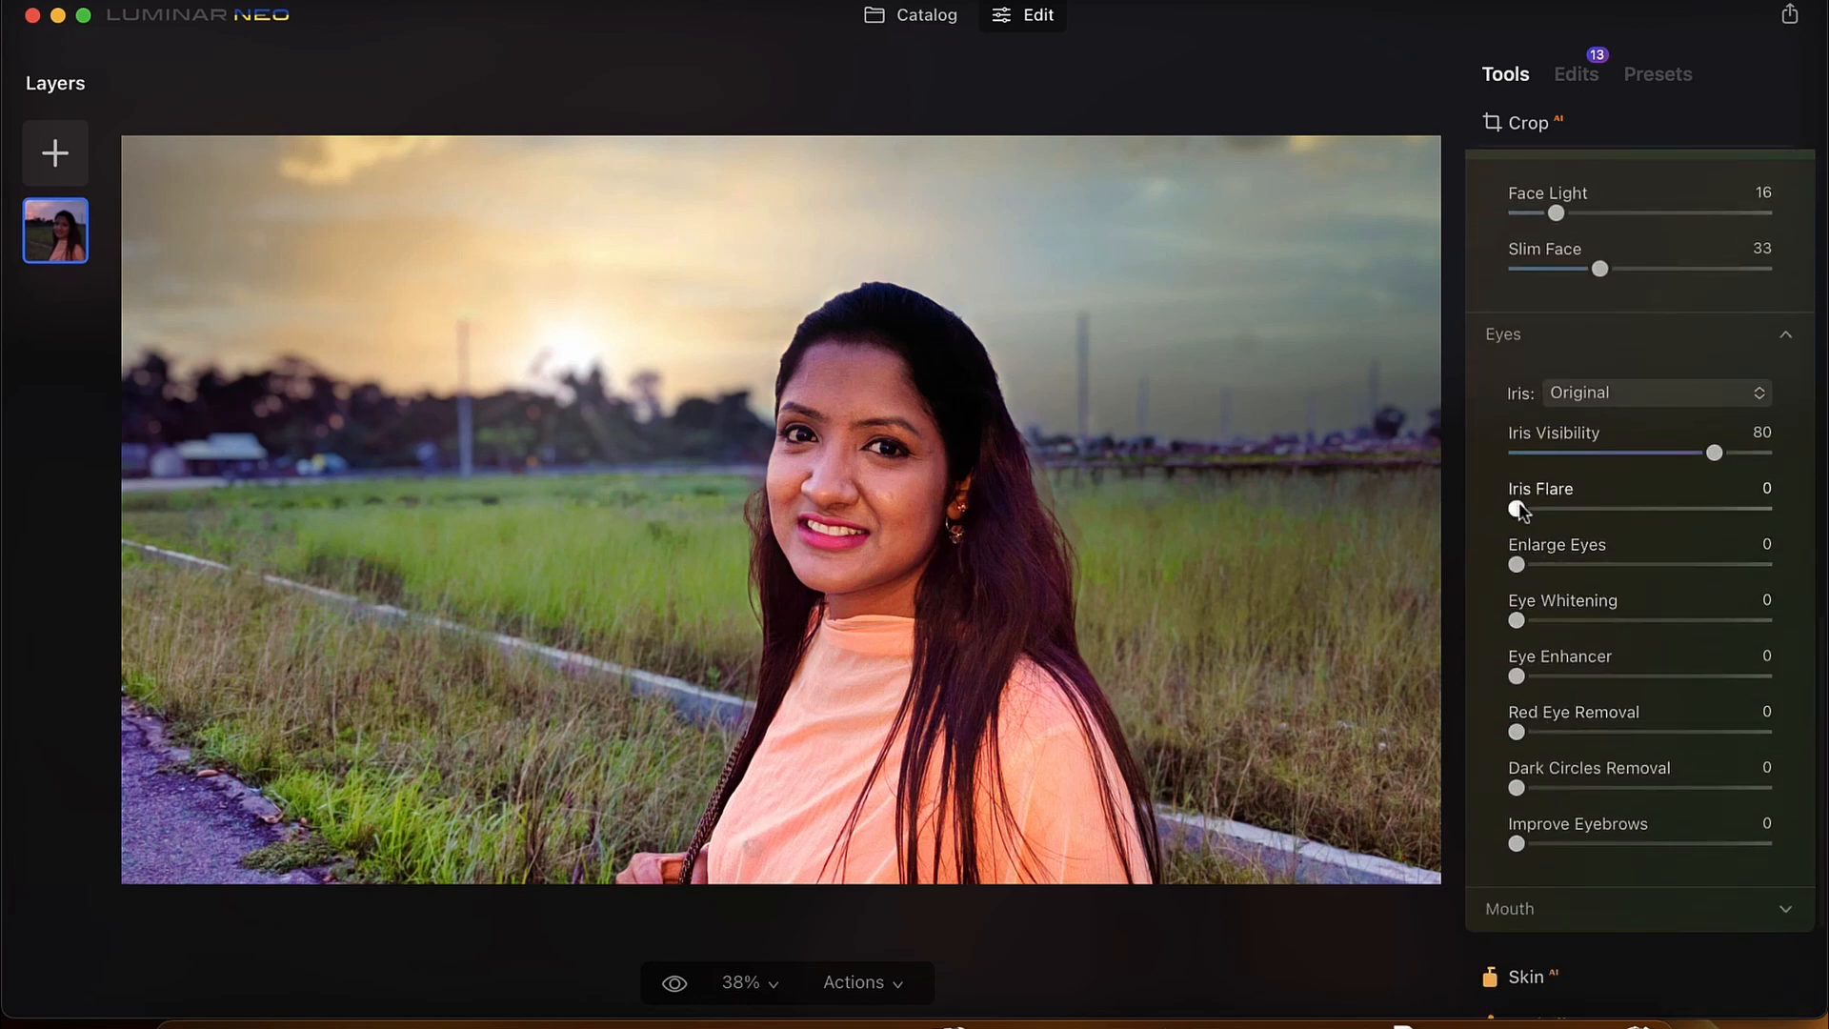
pyautogui.moveTo(1521, 513); pyautogui.dragTo(1551, 515)
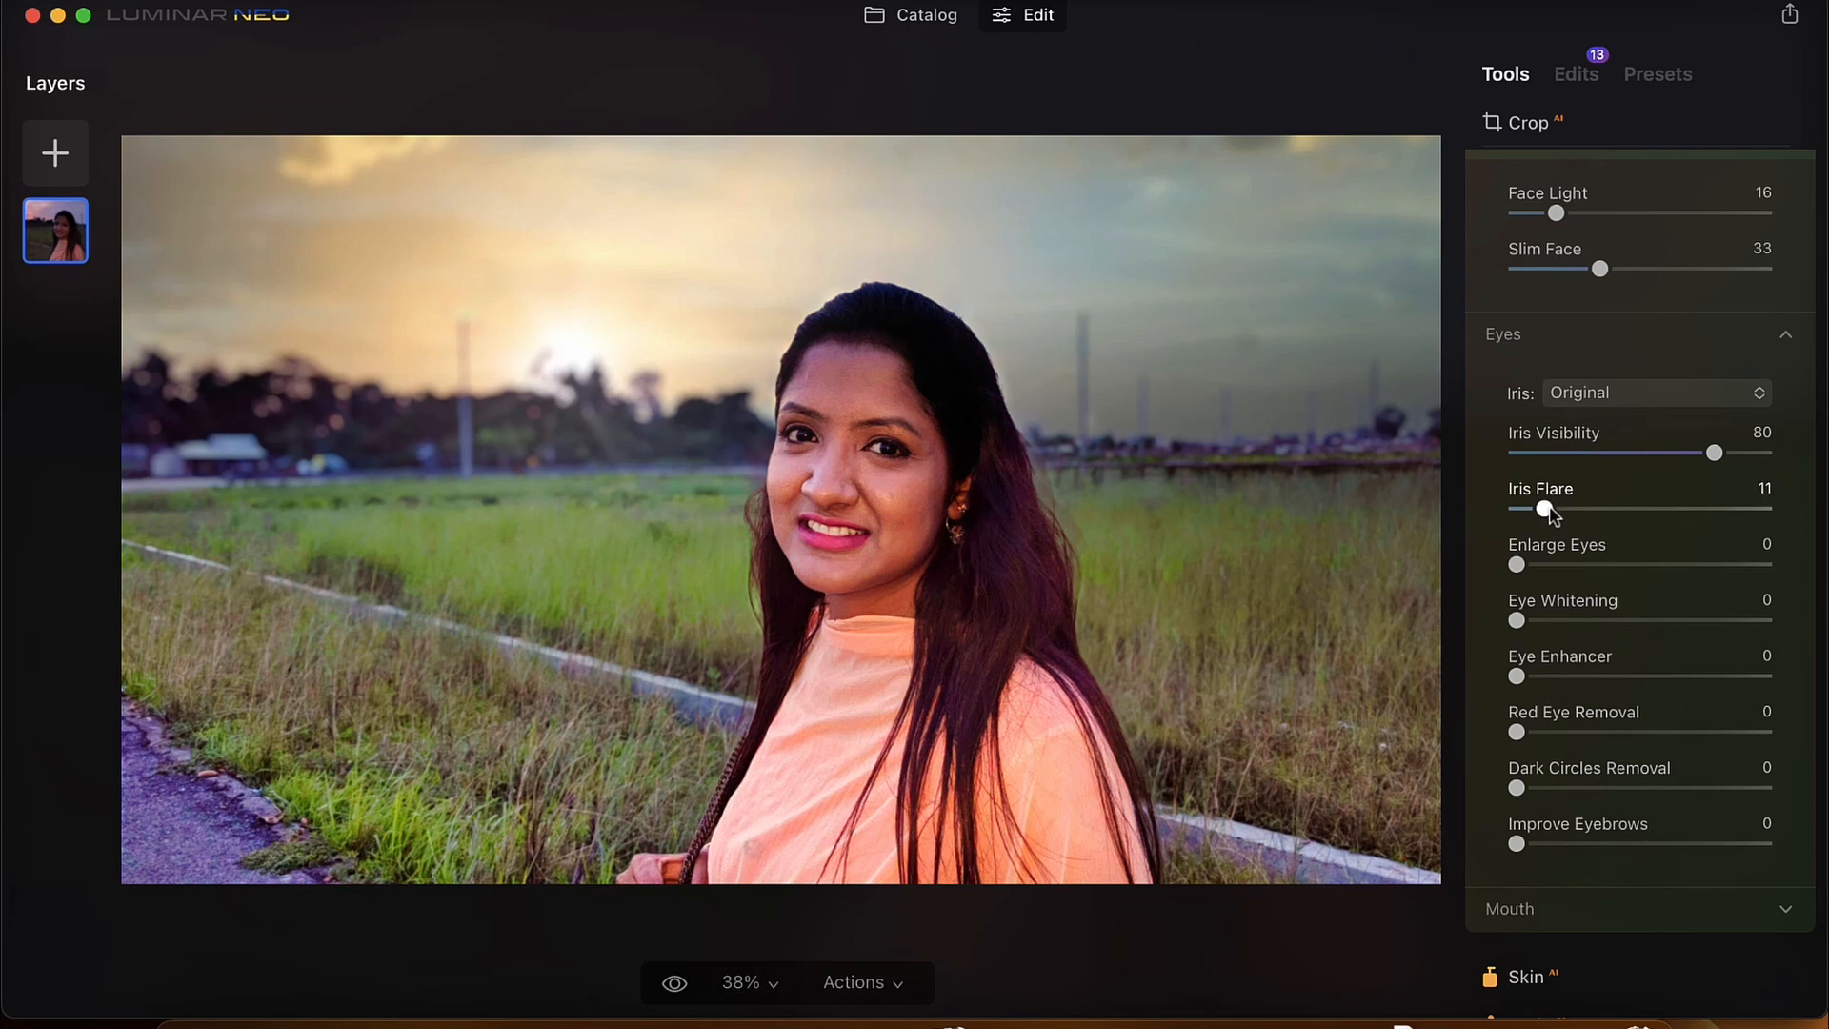
pyautogui.scroll(-1, 1539, 524)
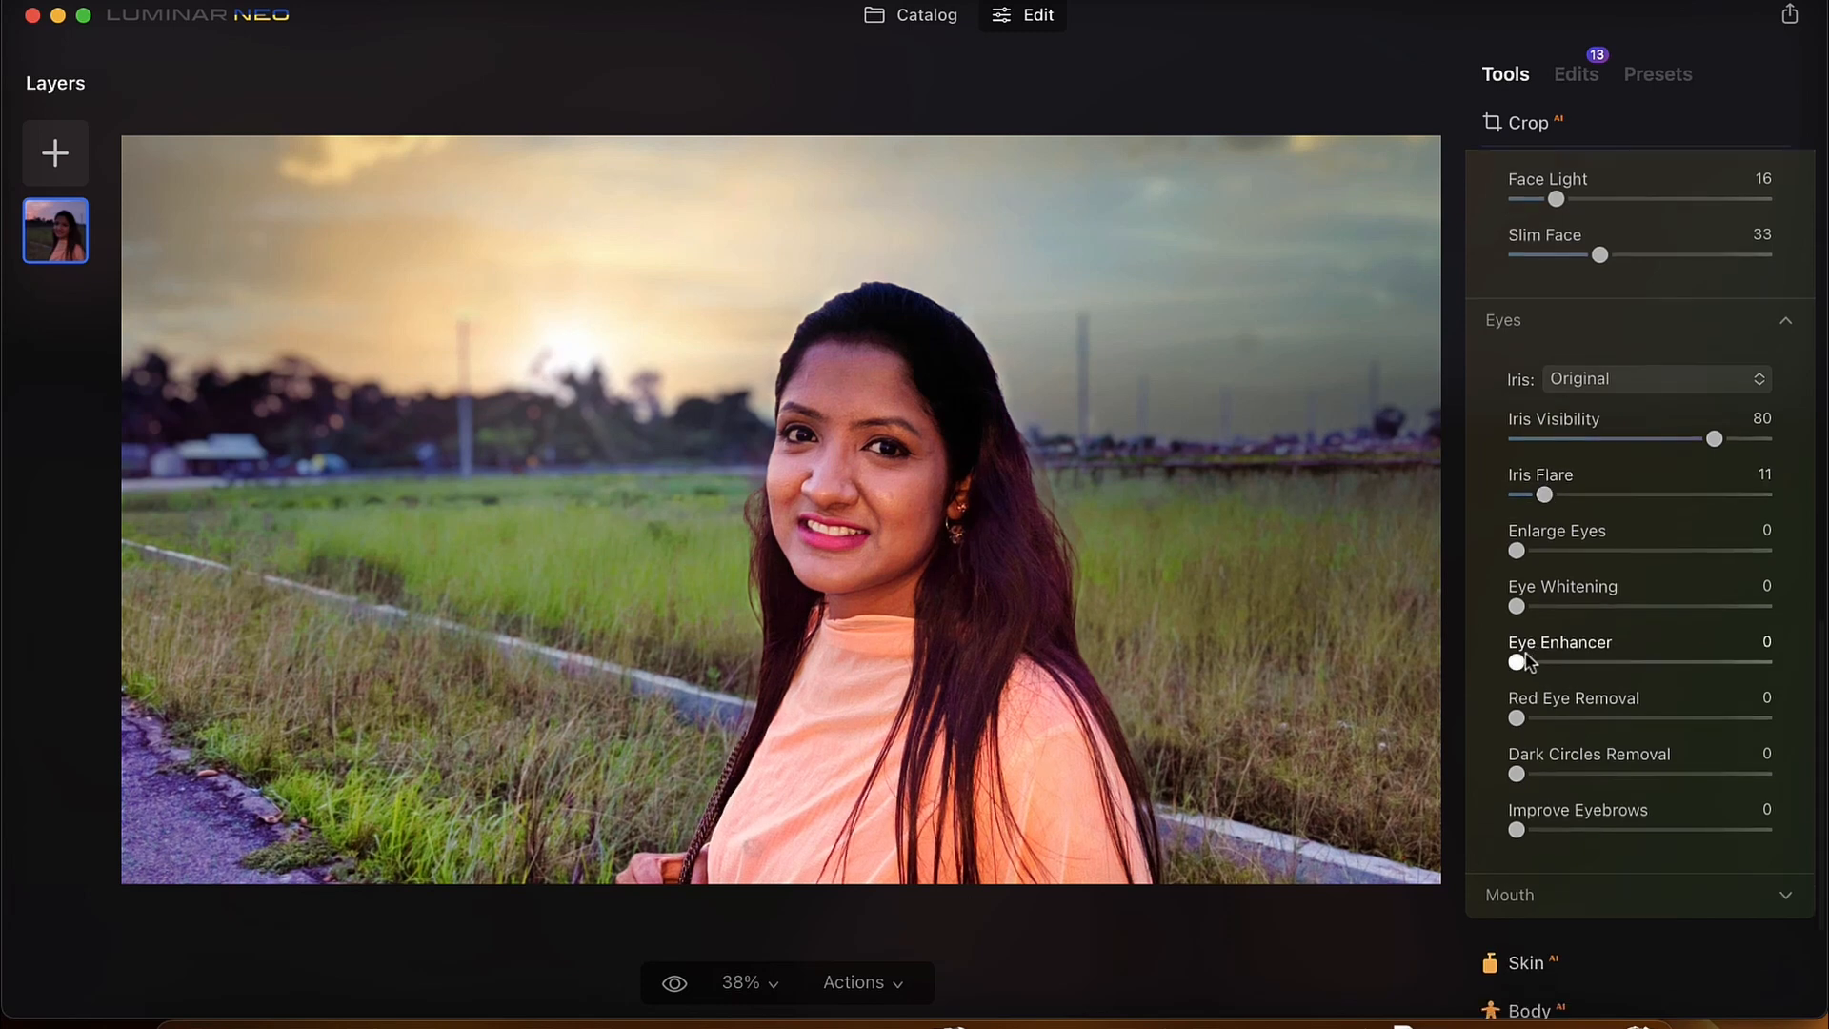
pyautogui.moveTo(1518, 665); pyautogui.dragTo(1561, 667)
# Whiten the woman's teeth with a Teeth Whitening of 72, checking the effect on the enlarged face
pyautogui.click(1536, 894)
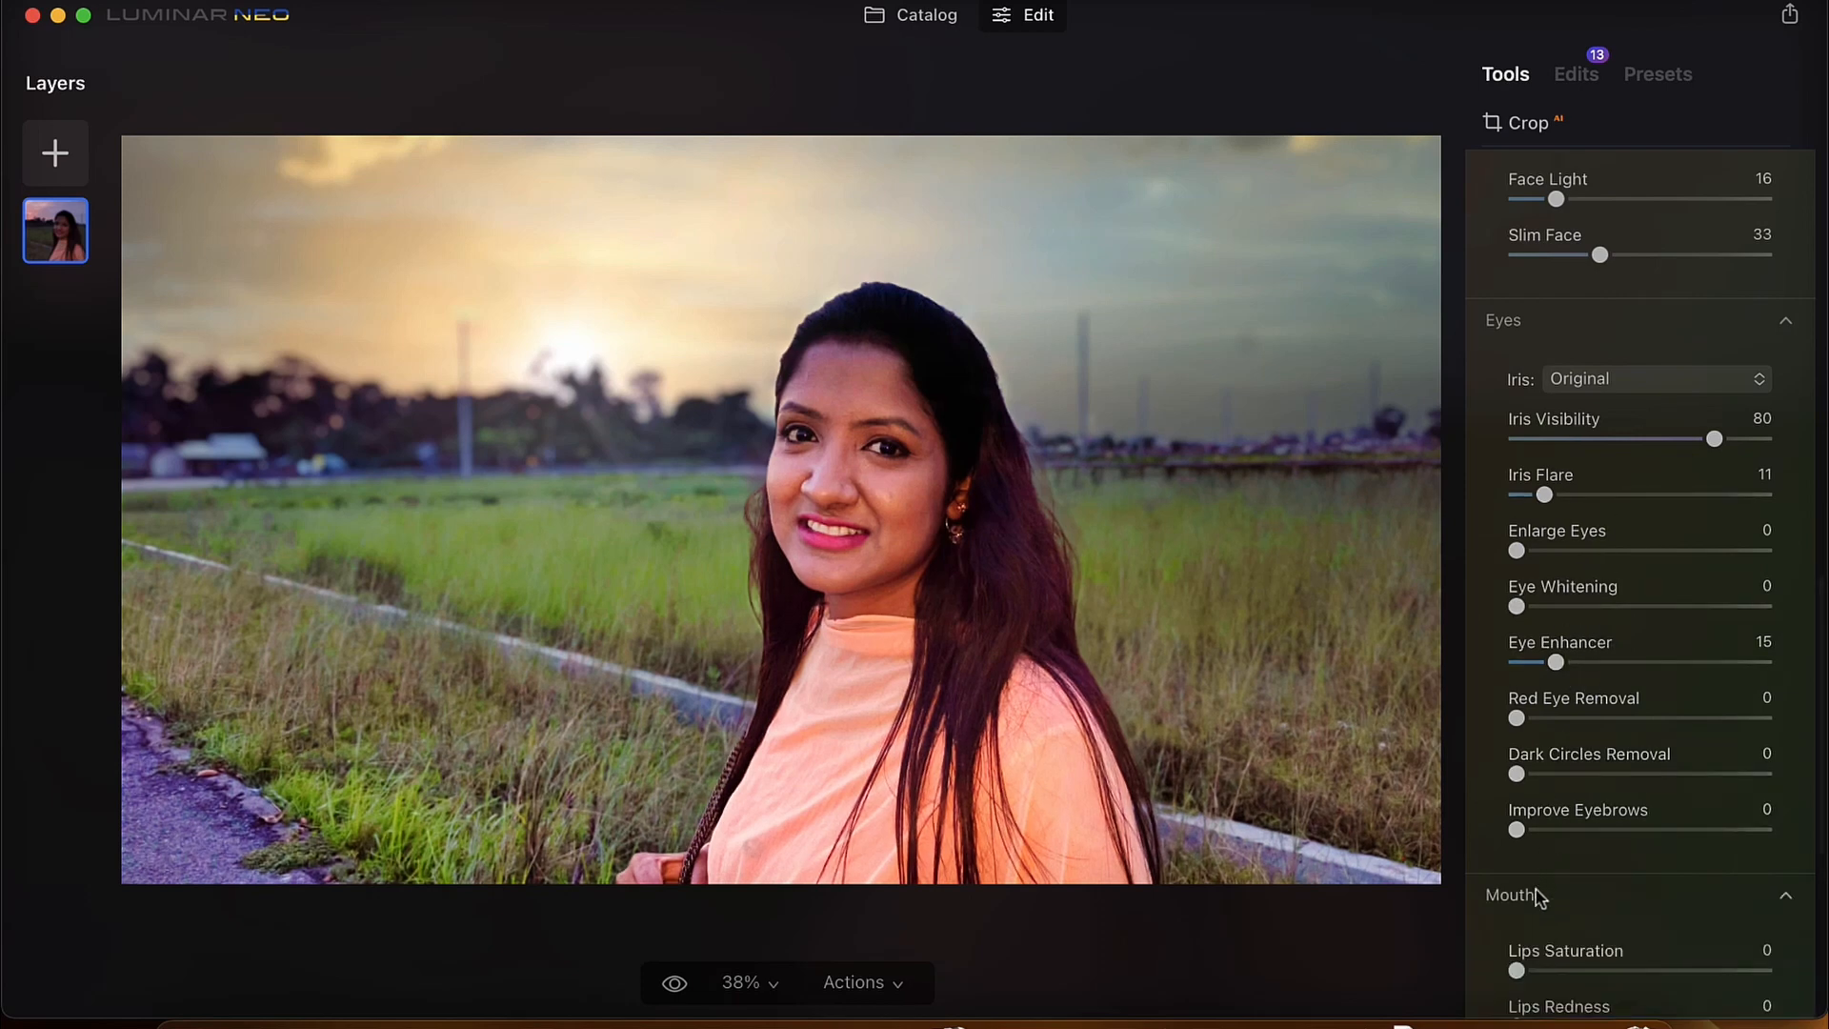
pyautogui.scroll(-5, 1604, 702)
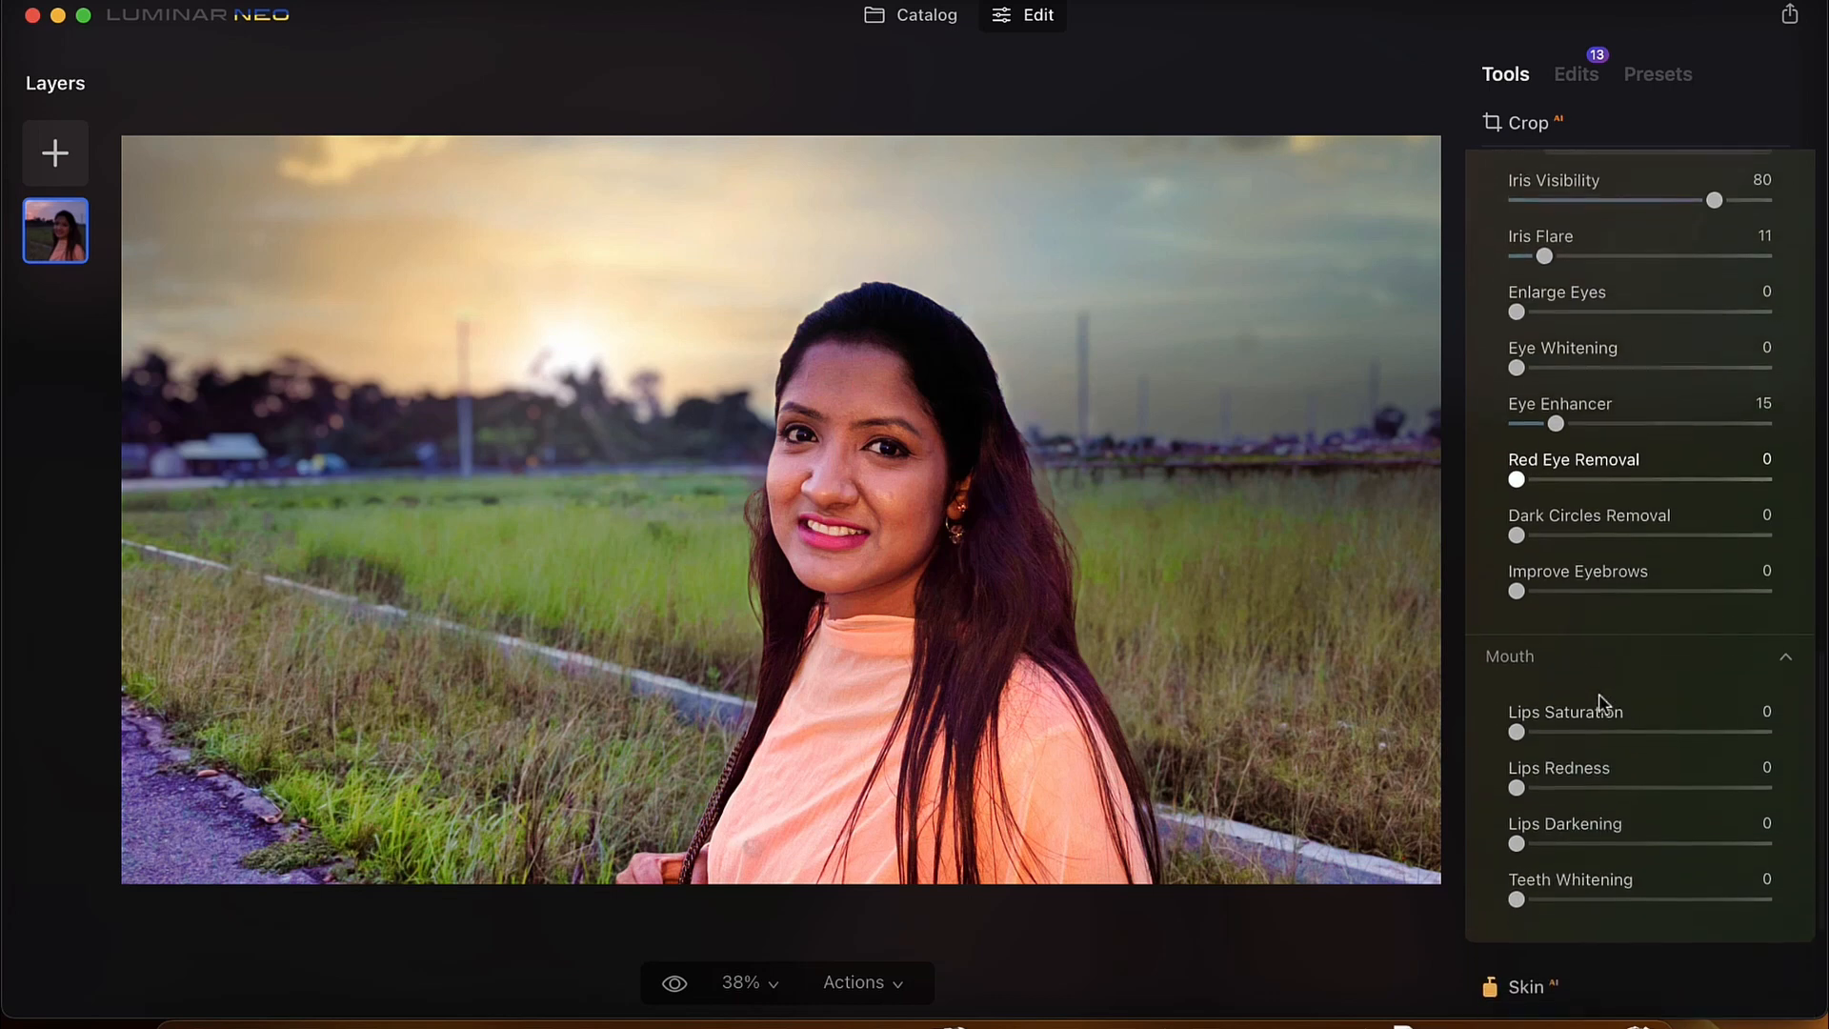
pyautogui.scroll(-1, 1601, 705)
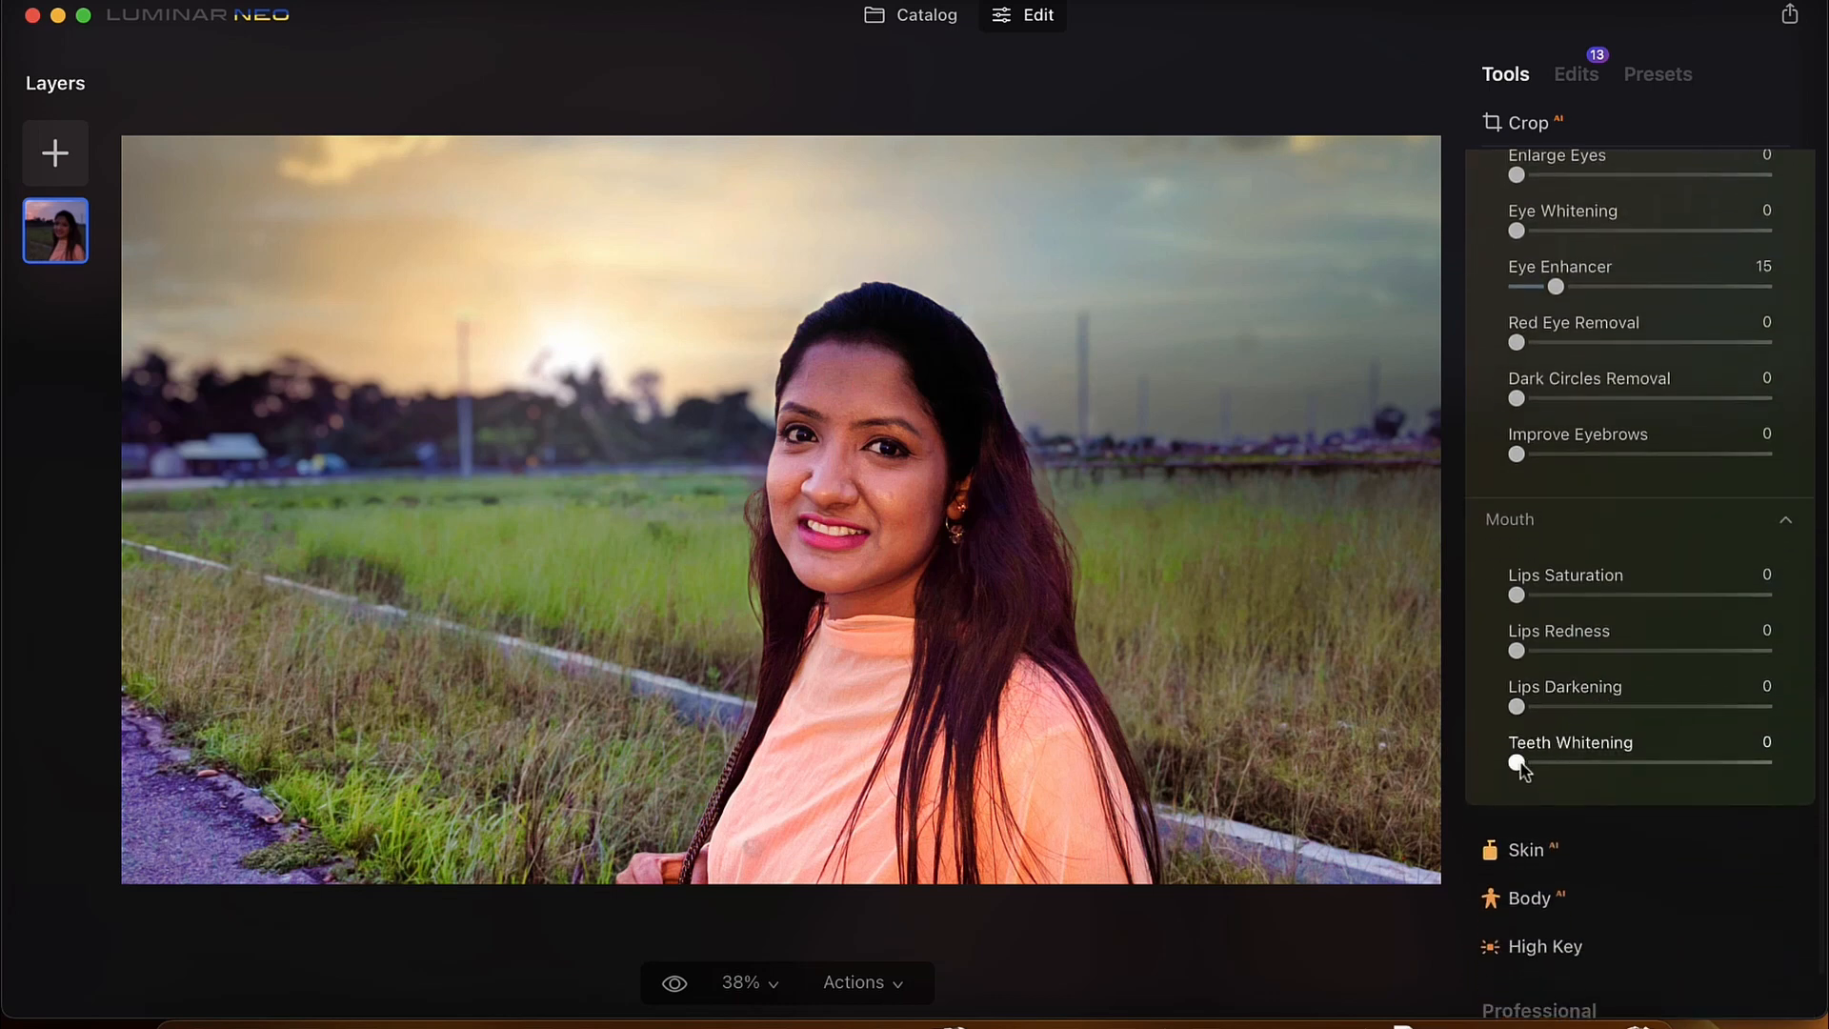
pyautogui.moveTo(1520, 766); pyautogui.dragTo(1617, 768)
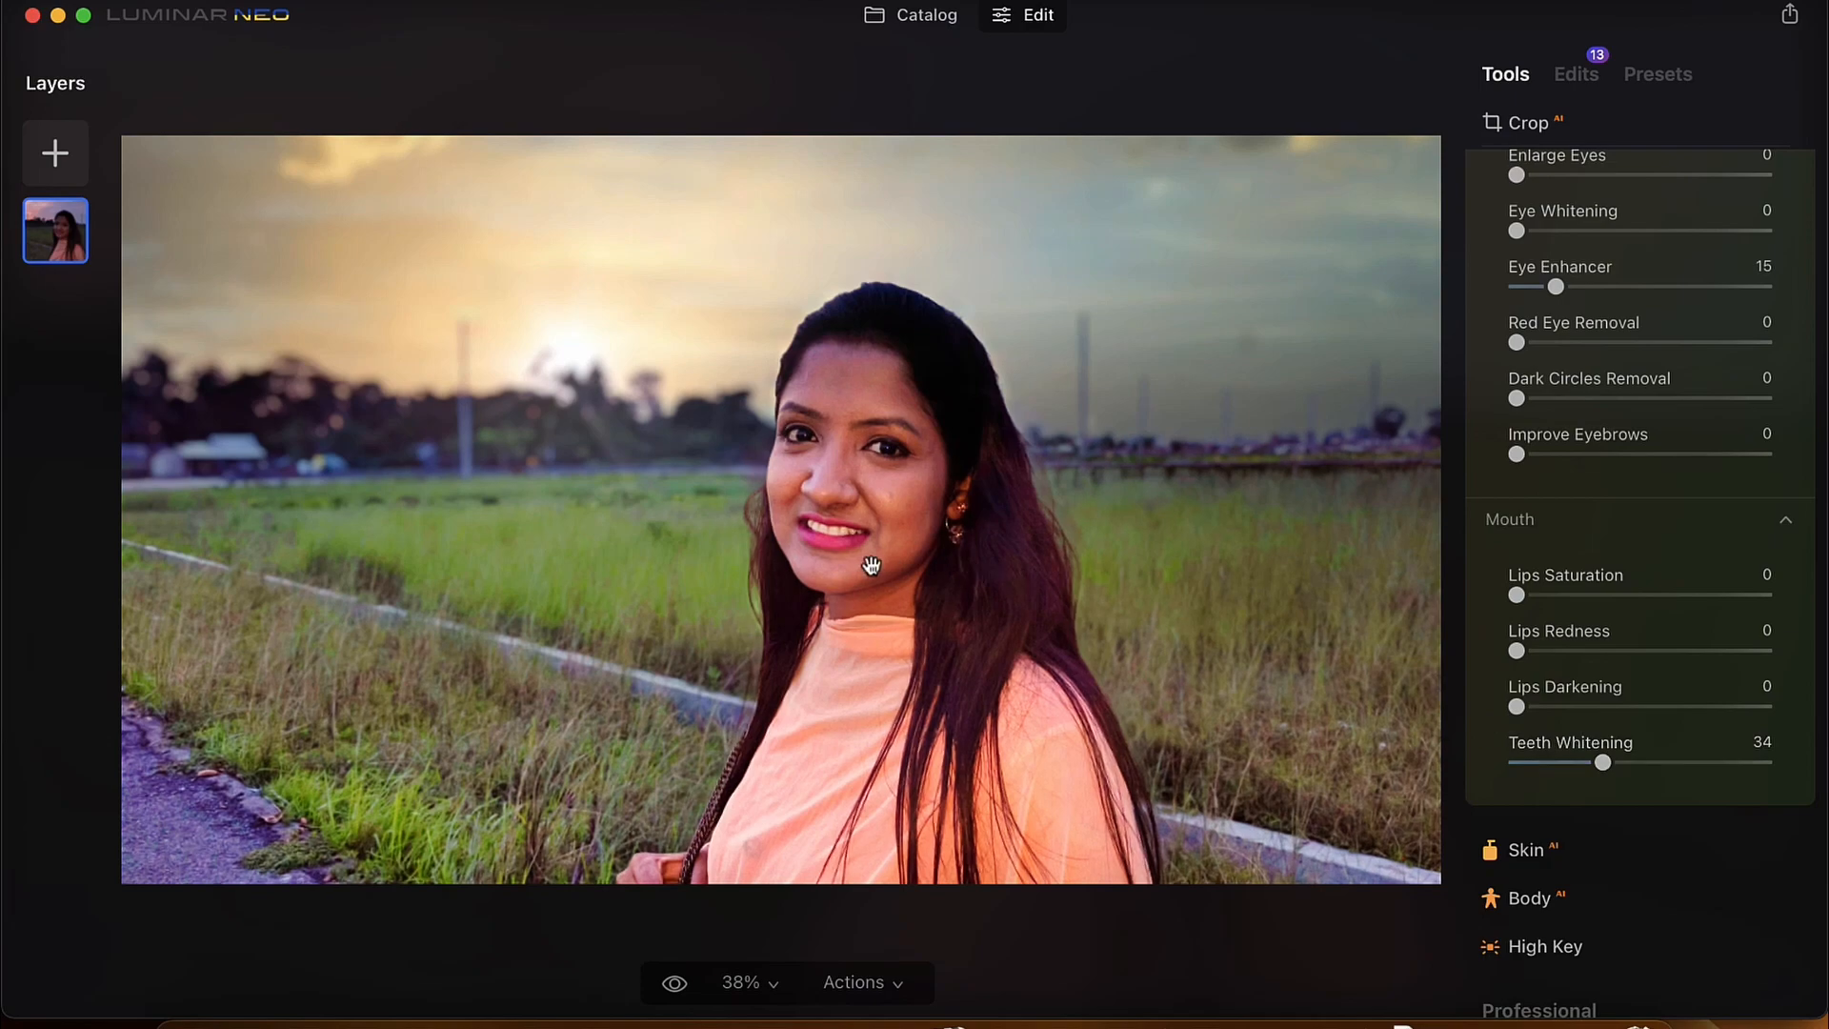
pyautogui.scroll(1, 871, 563)
pyautogui.scroll(5, 872, 563)
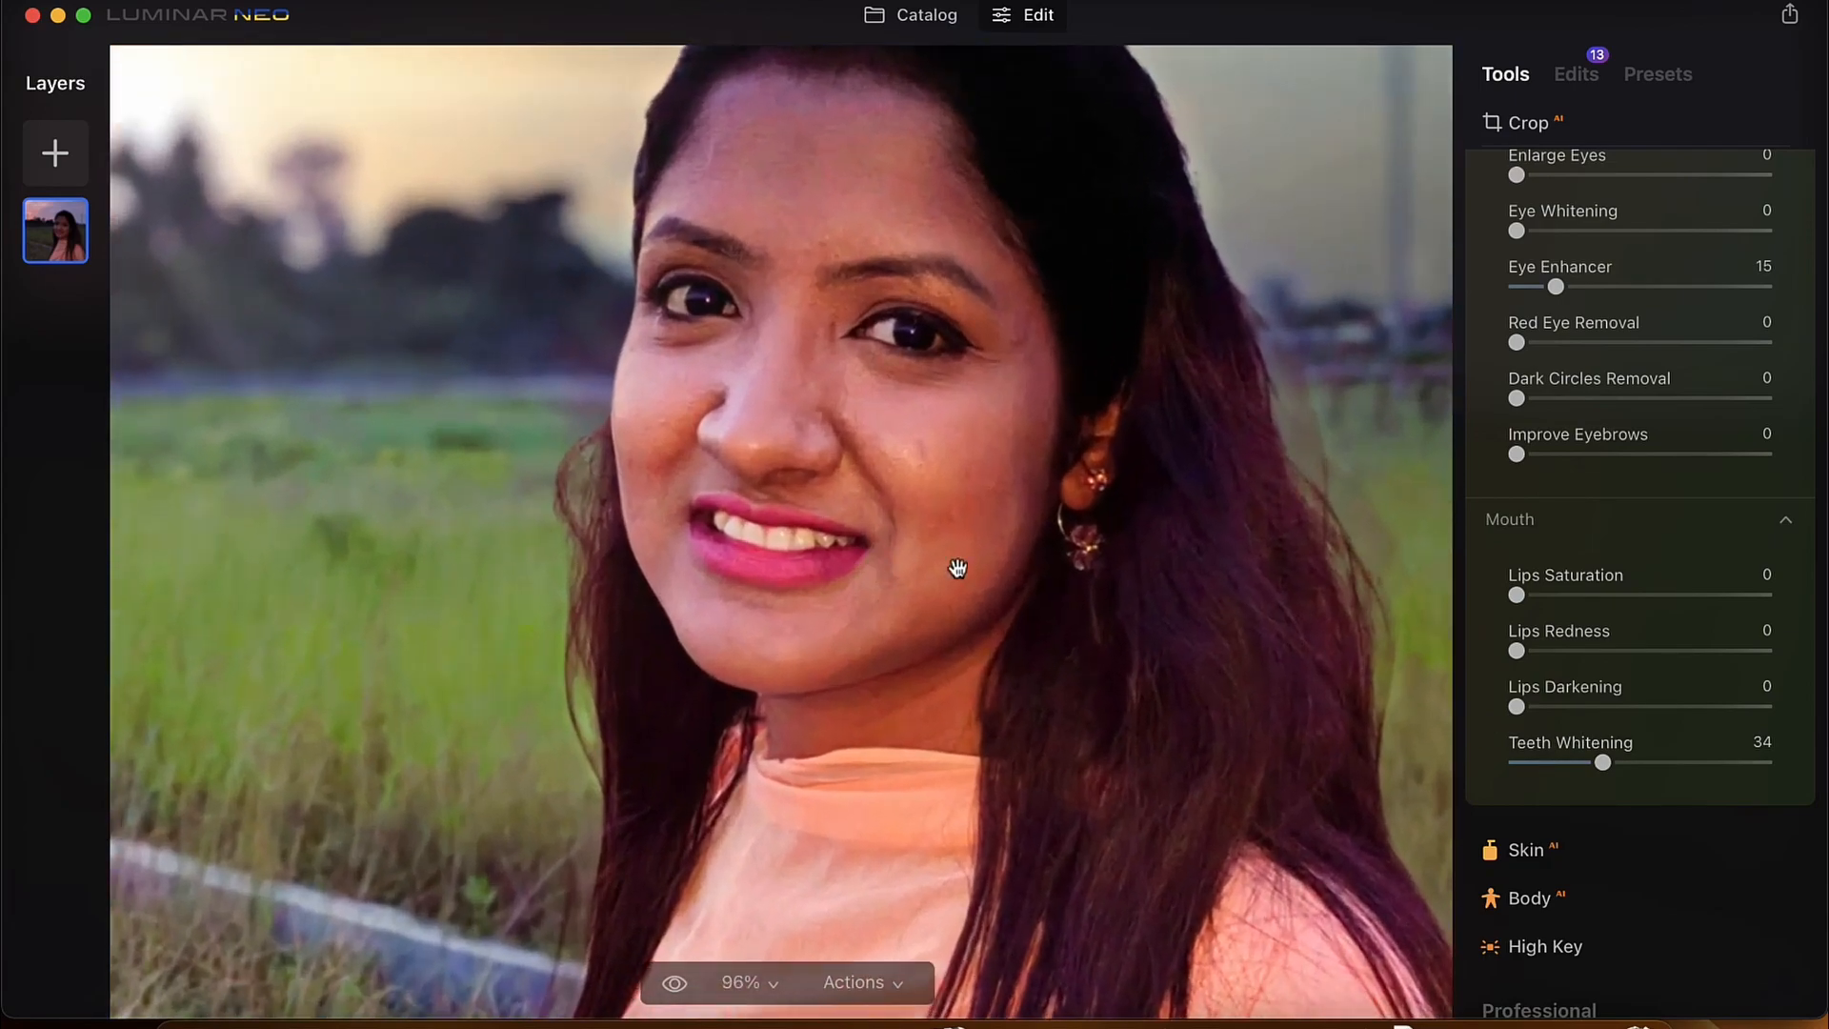
pyautogui.moveTo(1611, 763); pyautogui.dragTo(1709, 765)
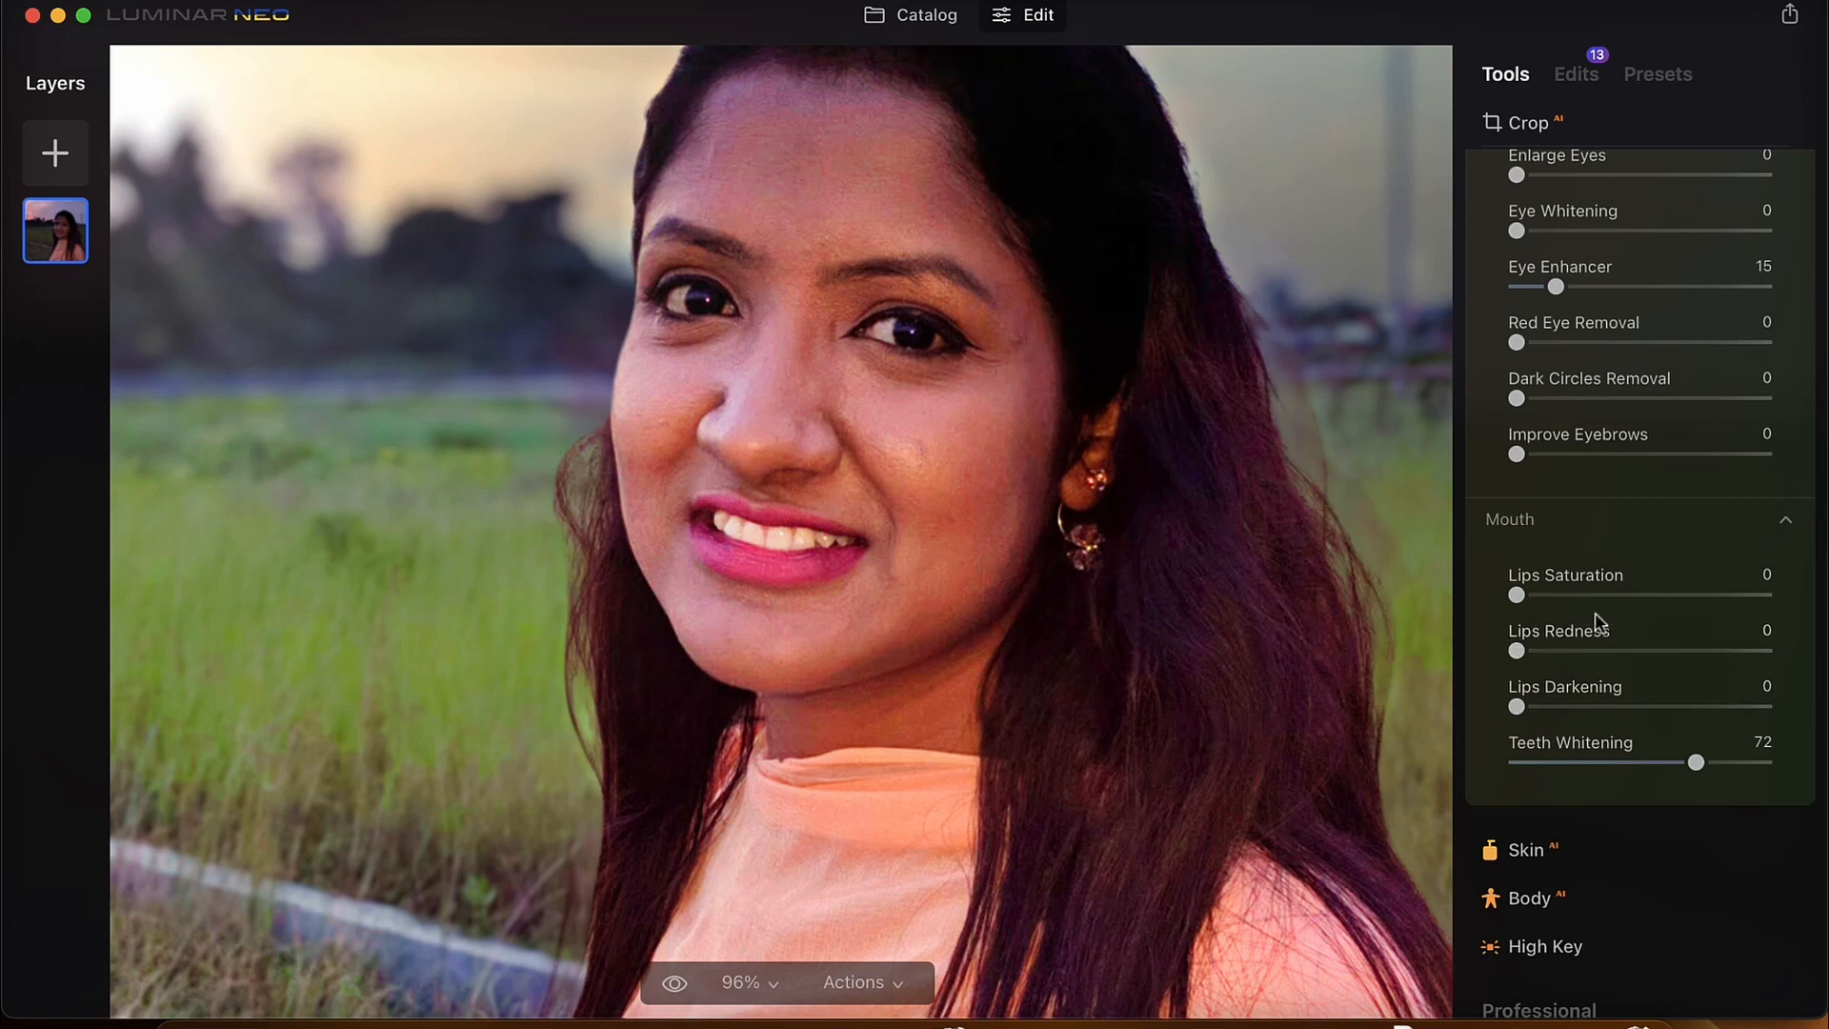
# Set the Face tool's Dark Circles Removal to 79
pyautogui.scroll(3, 1613, 470)
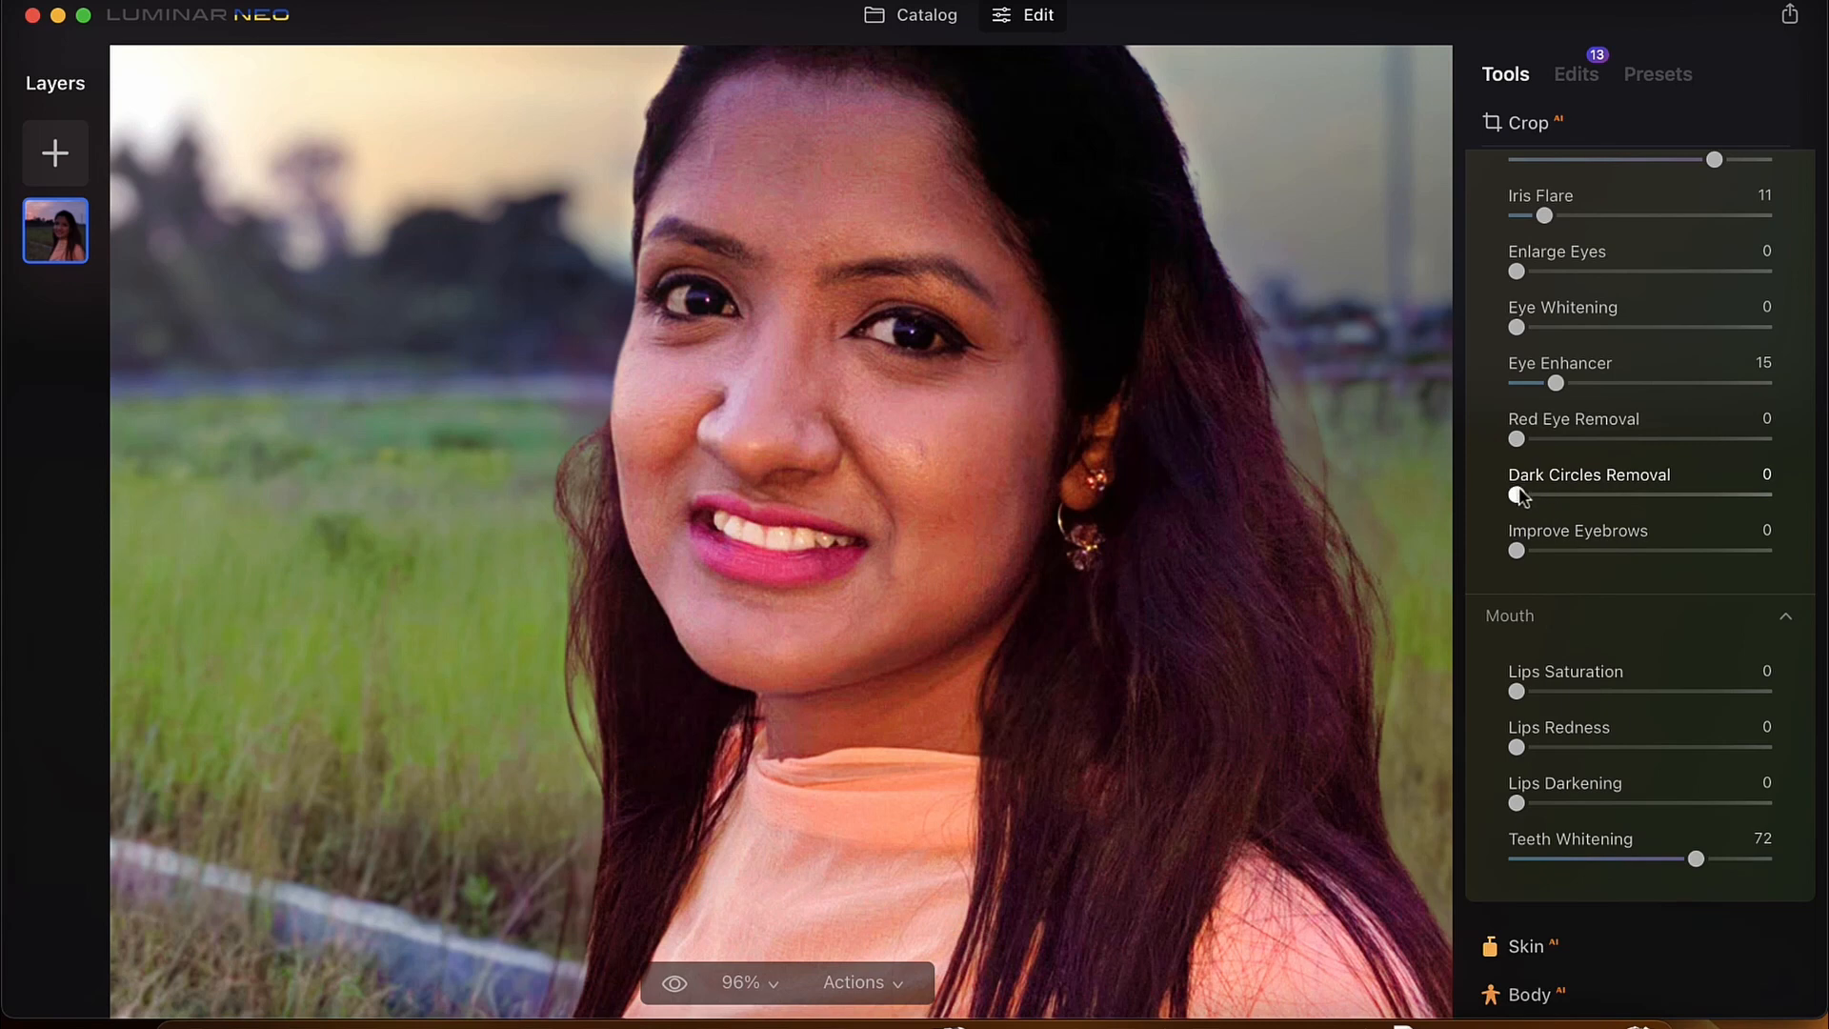
pyautogui.moveTo(1520, 496); pyautogui.dragTo(1703, 494)
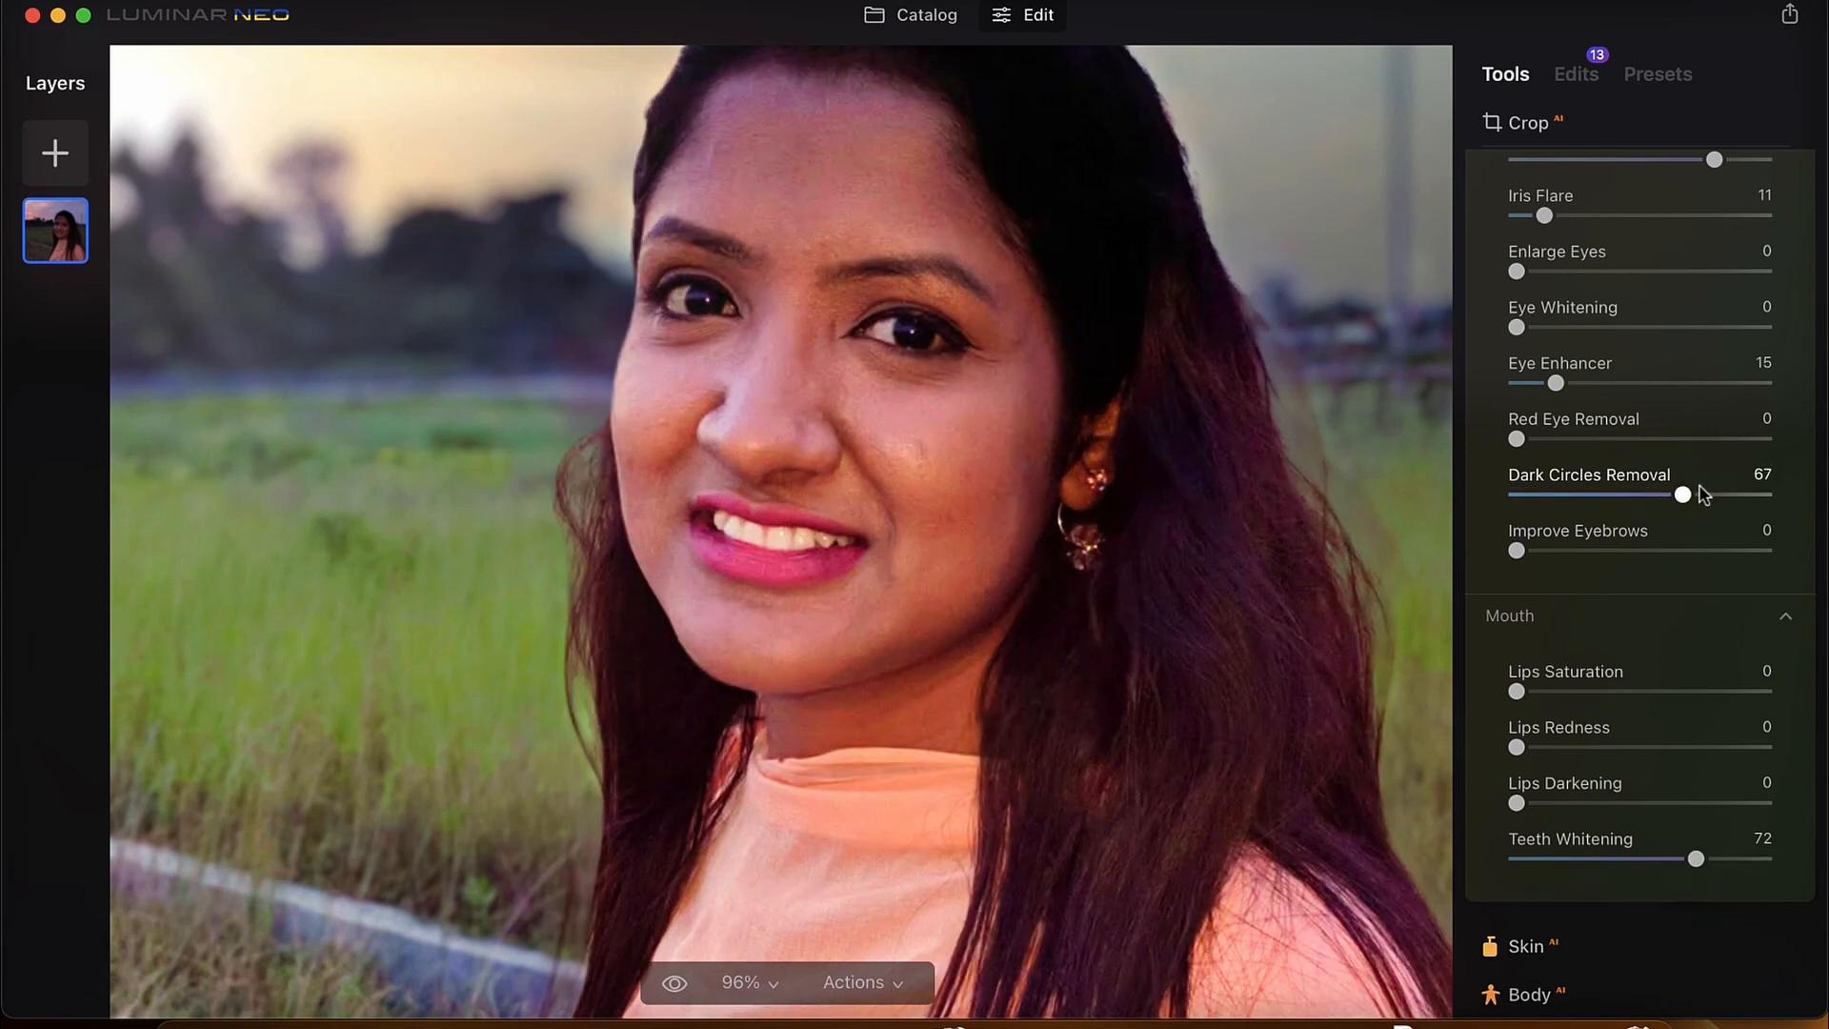
pyautogui.moveTo(1683, 496); pyautogui.dragTo(1715, 495)
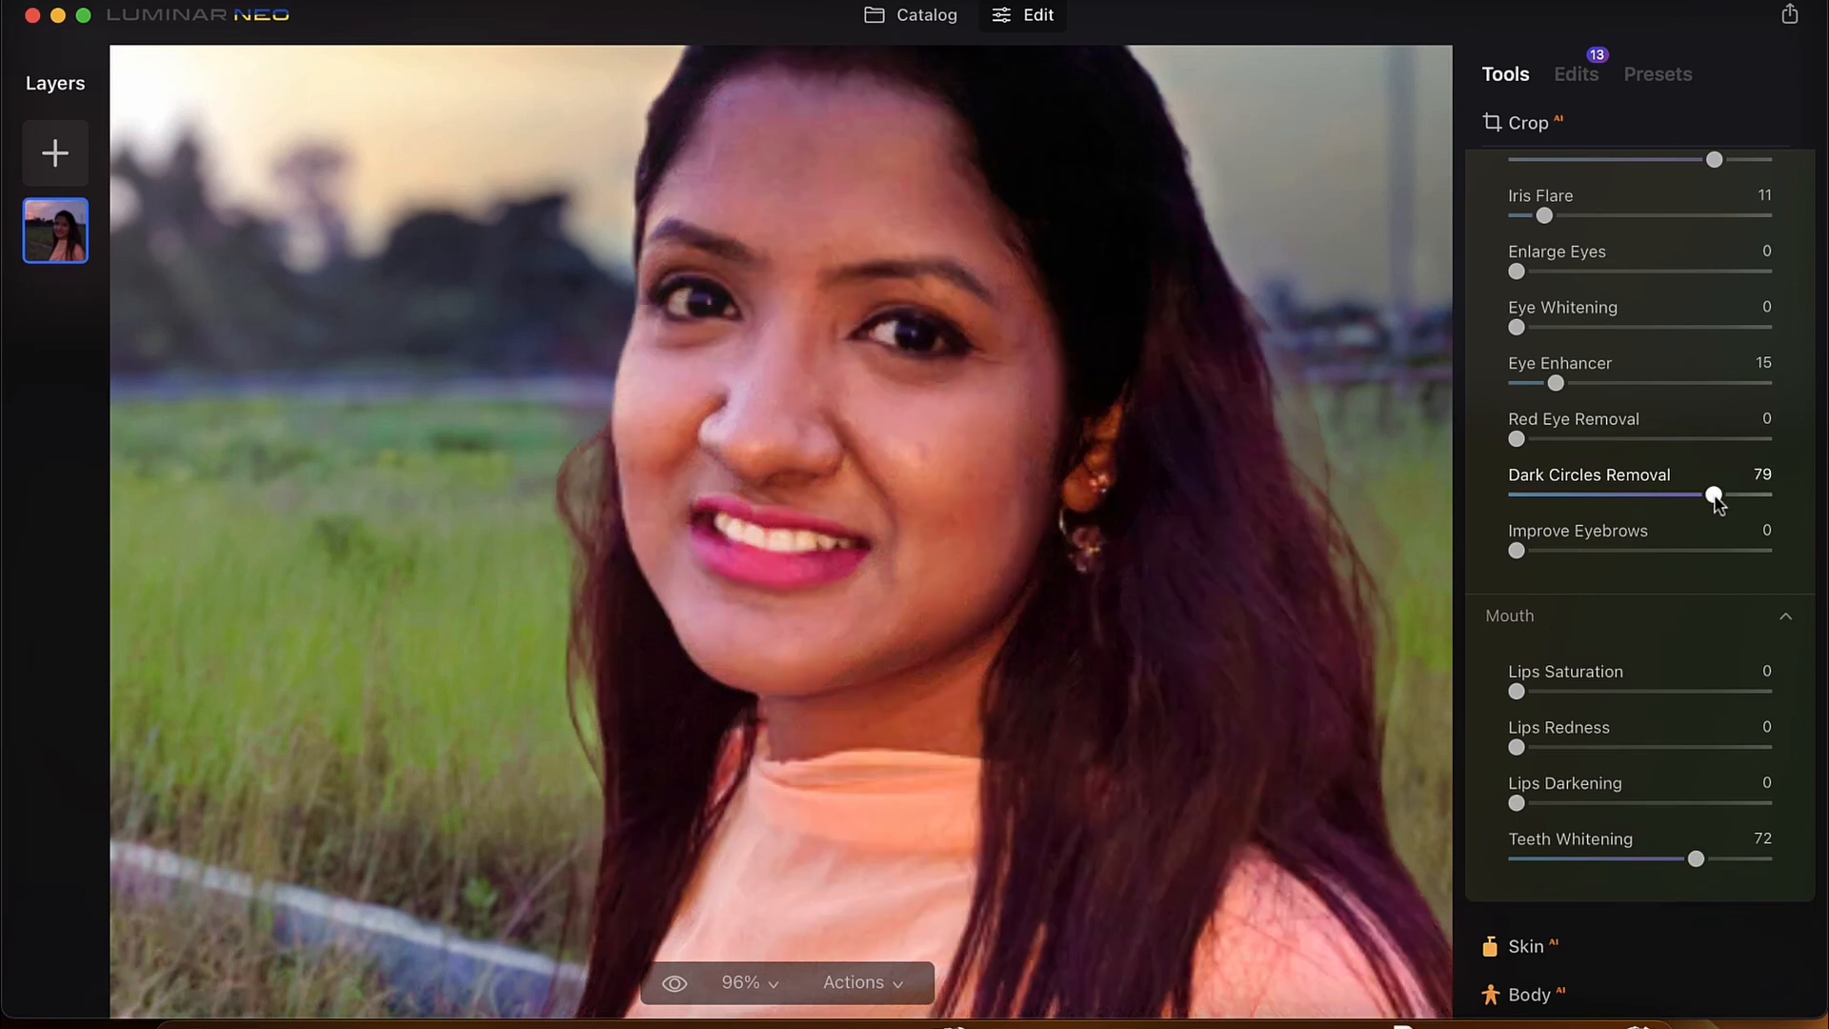
# Compare the portrait with and without the Face adjustments, leaving them switched on
pyautogui.scroll(4, 1686, 441)
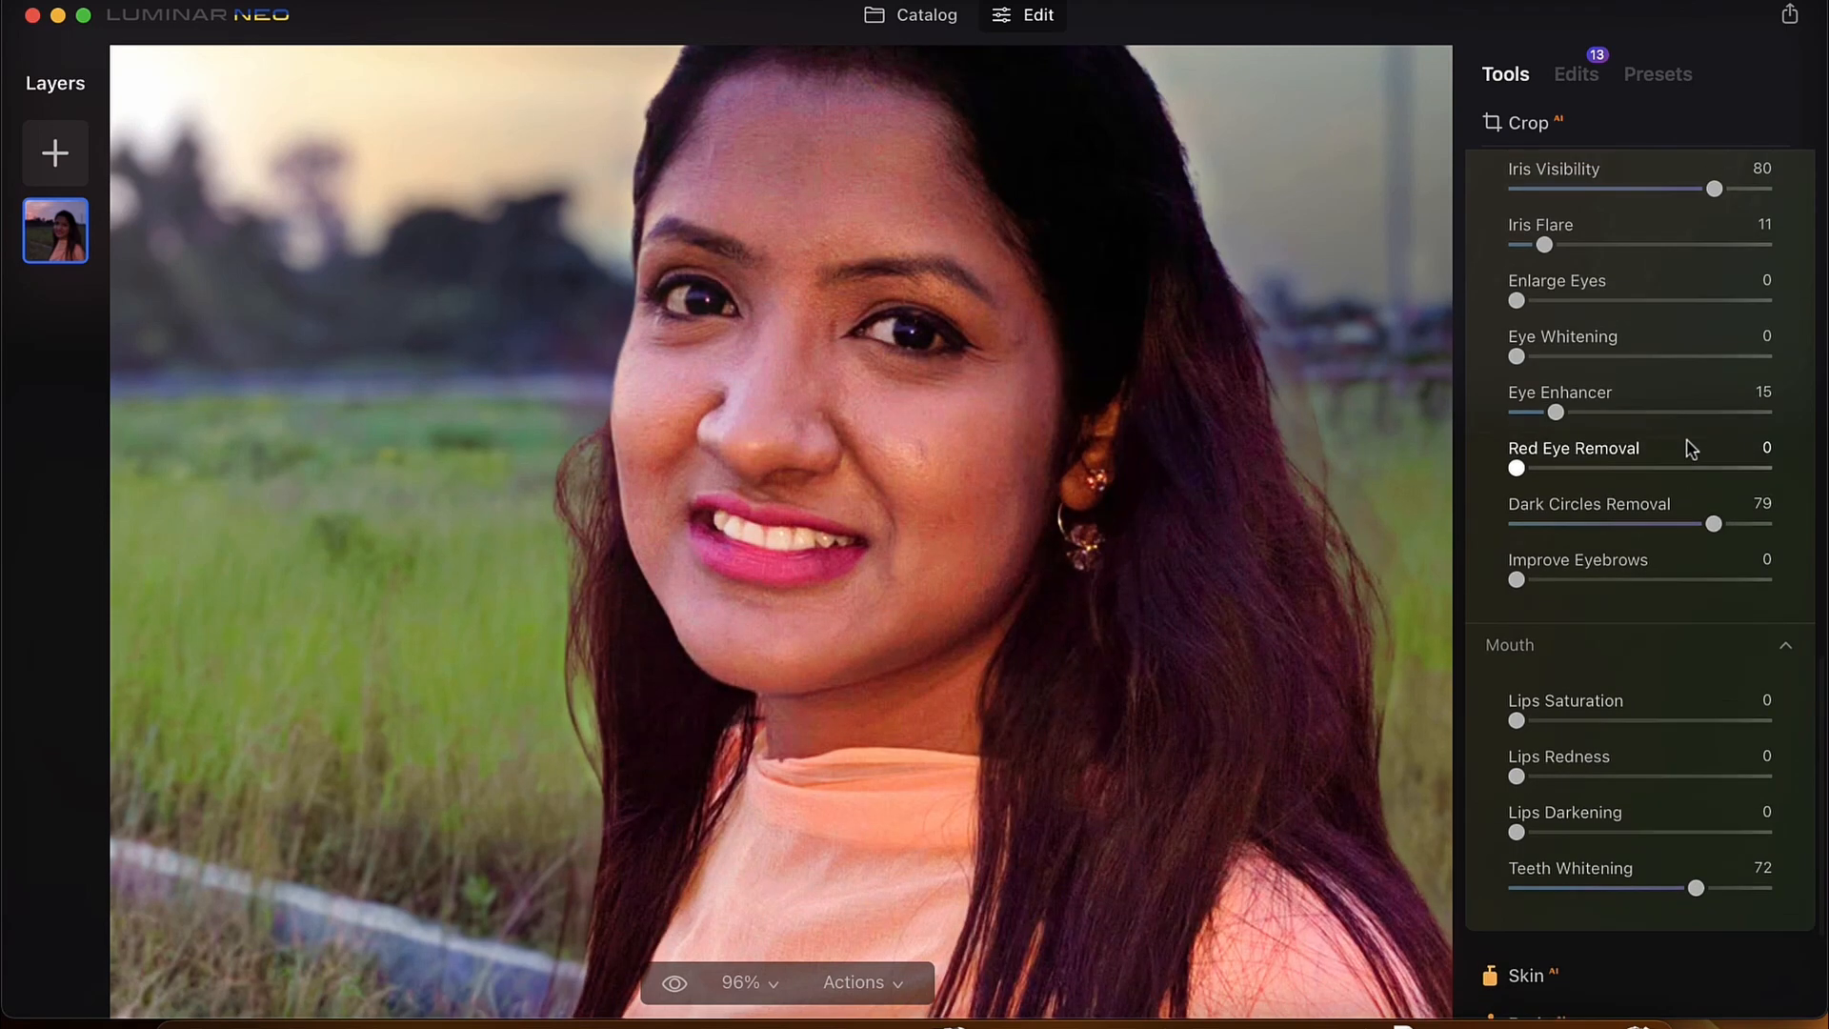
pyautogui.scroll(5, 1689, 448)
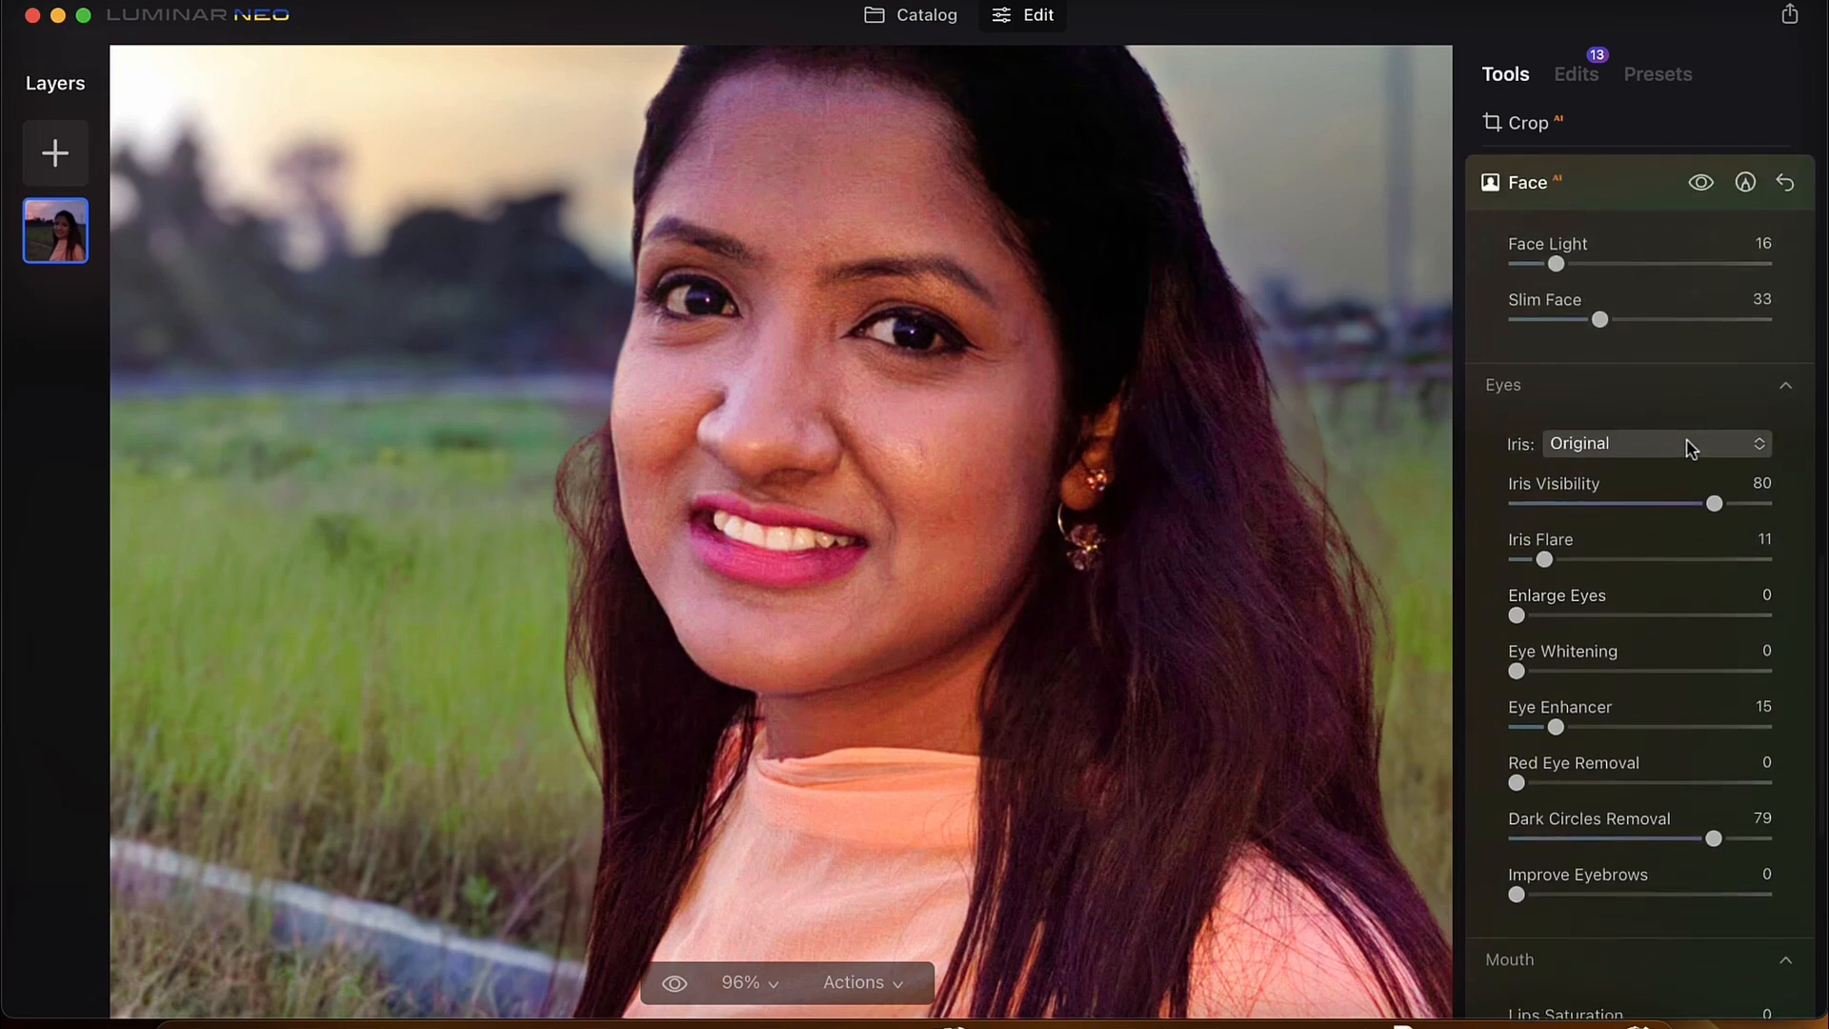
pyautogui.click(1701, 247)
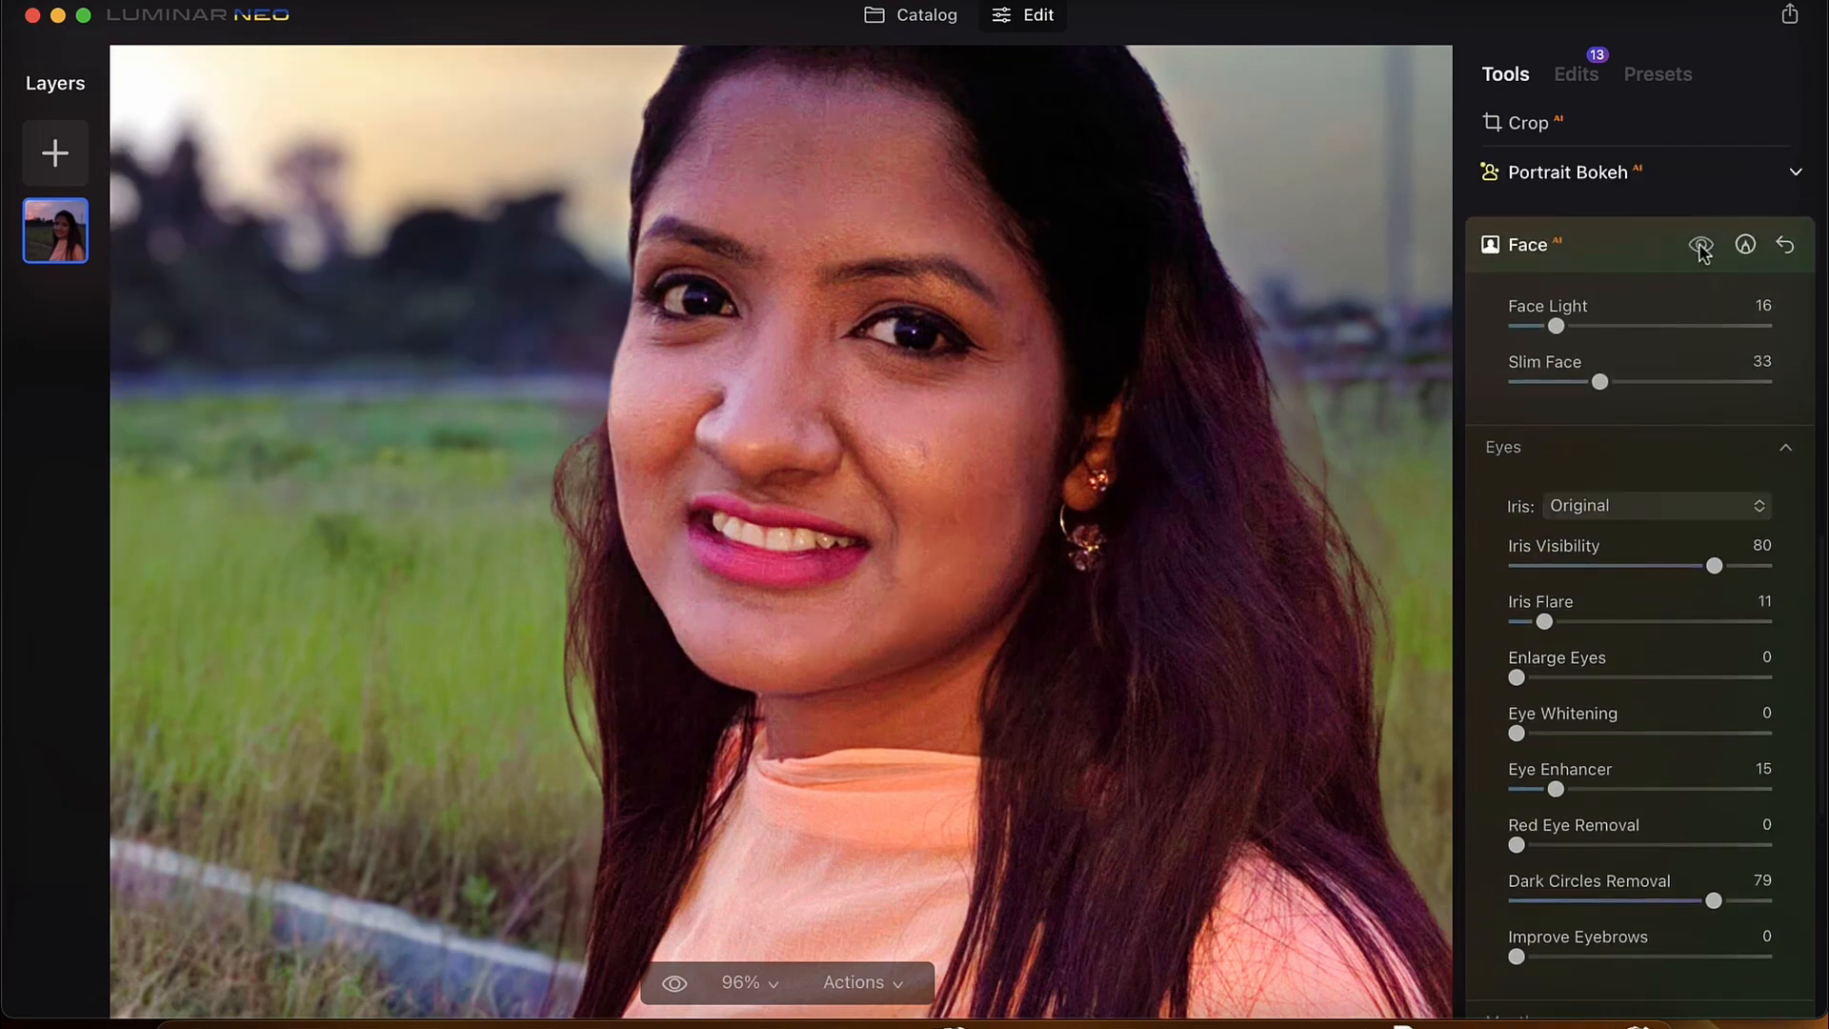
pyautogui.click(1701, 248)
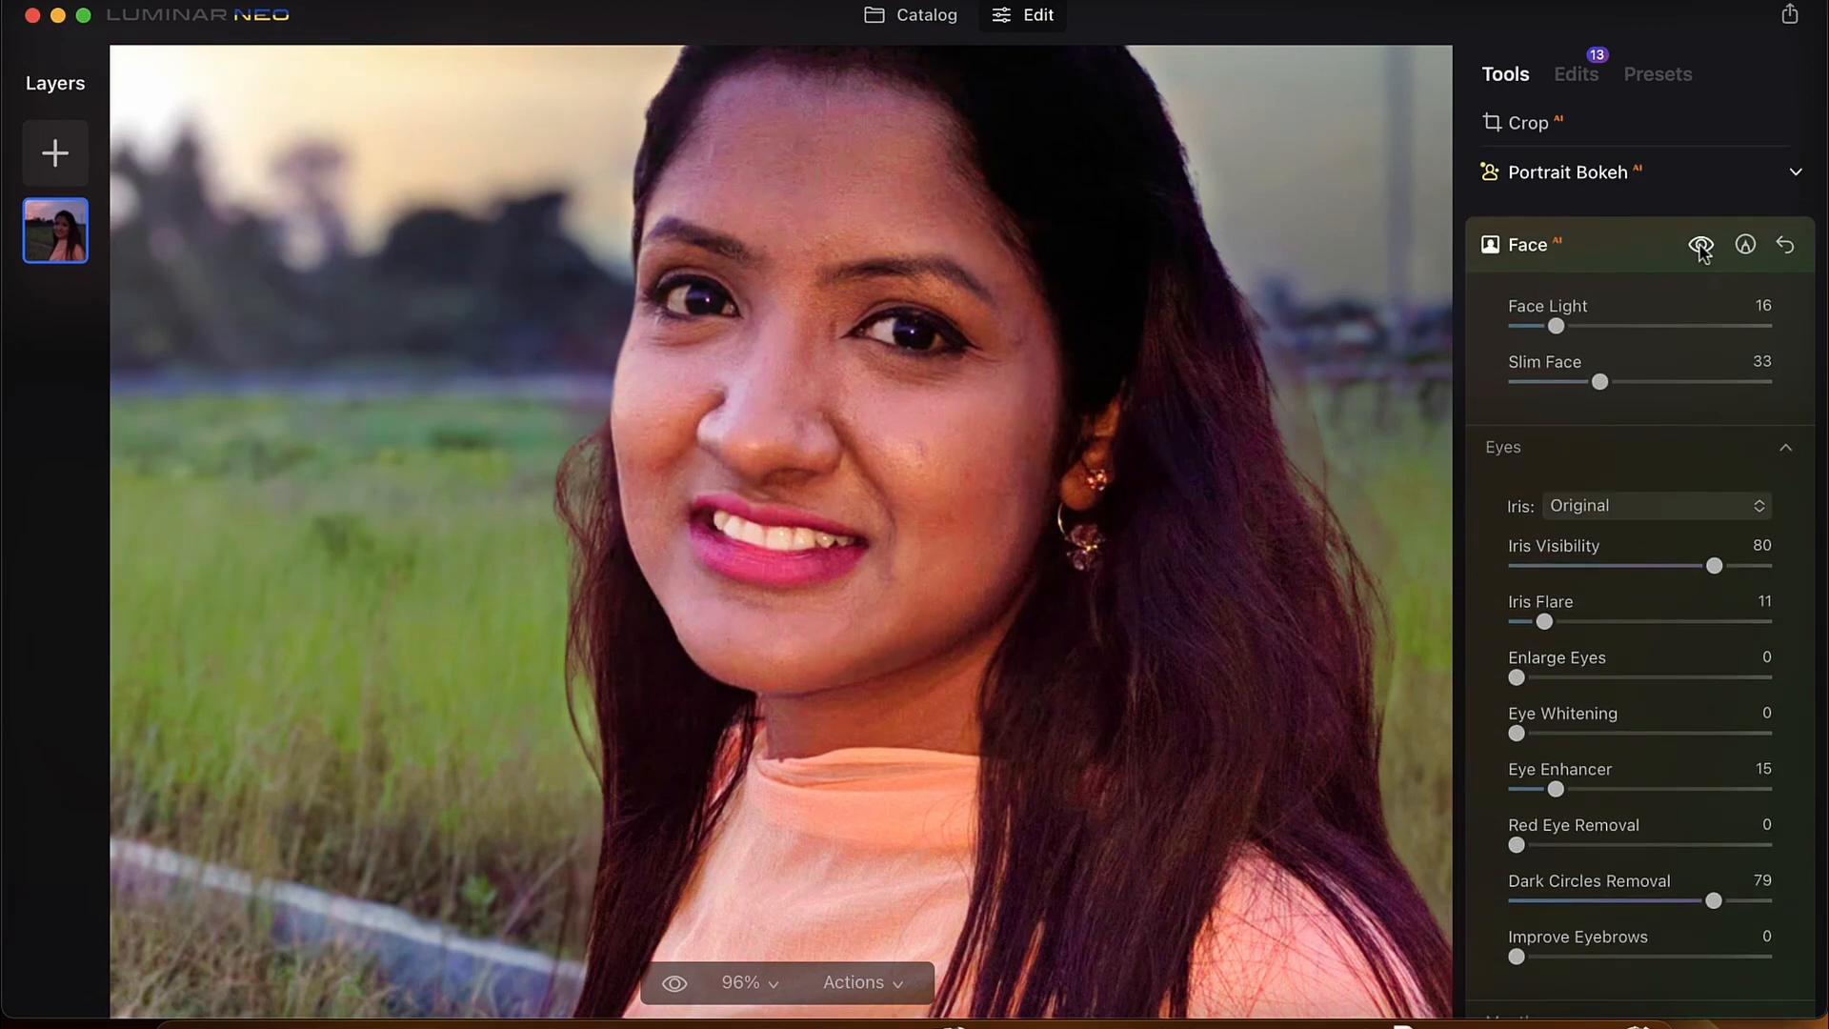
pyautogui.click(1704, 253)
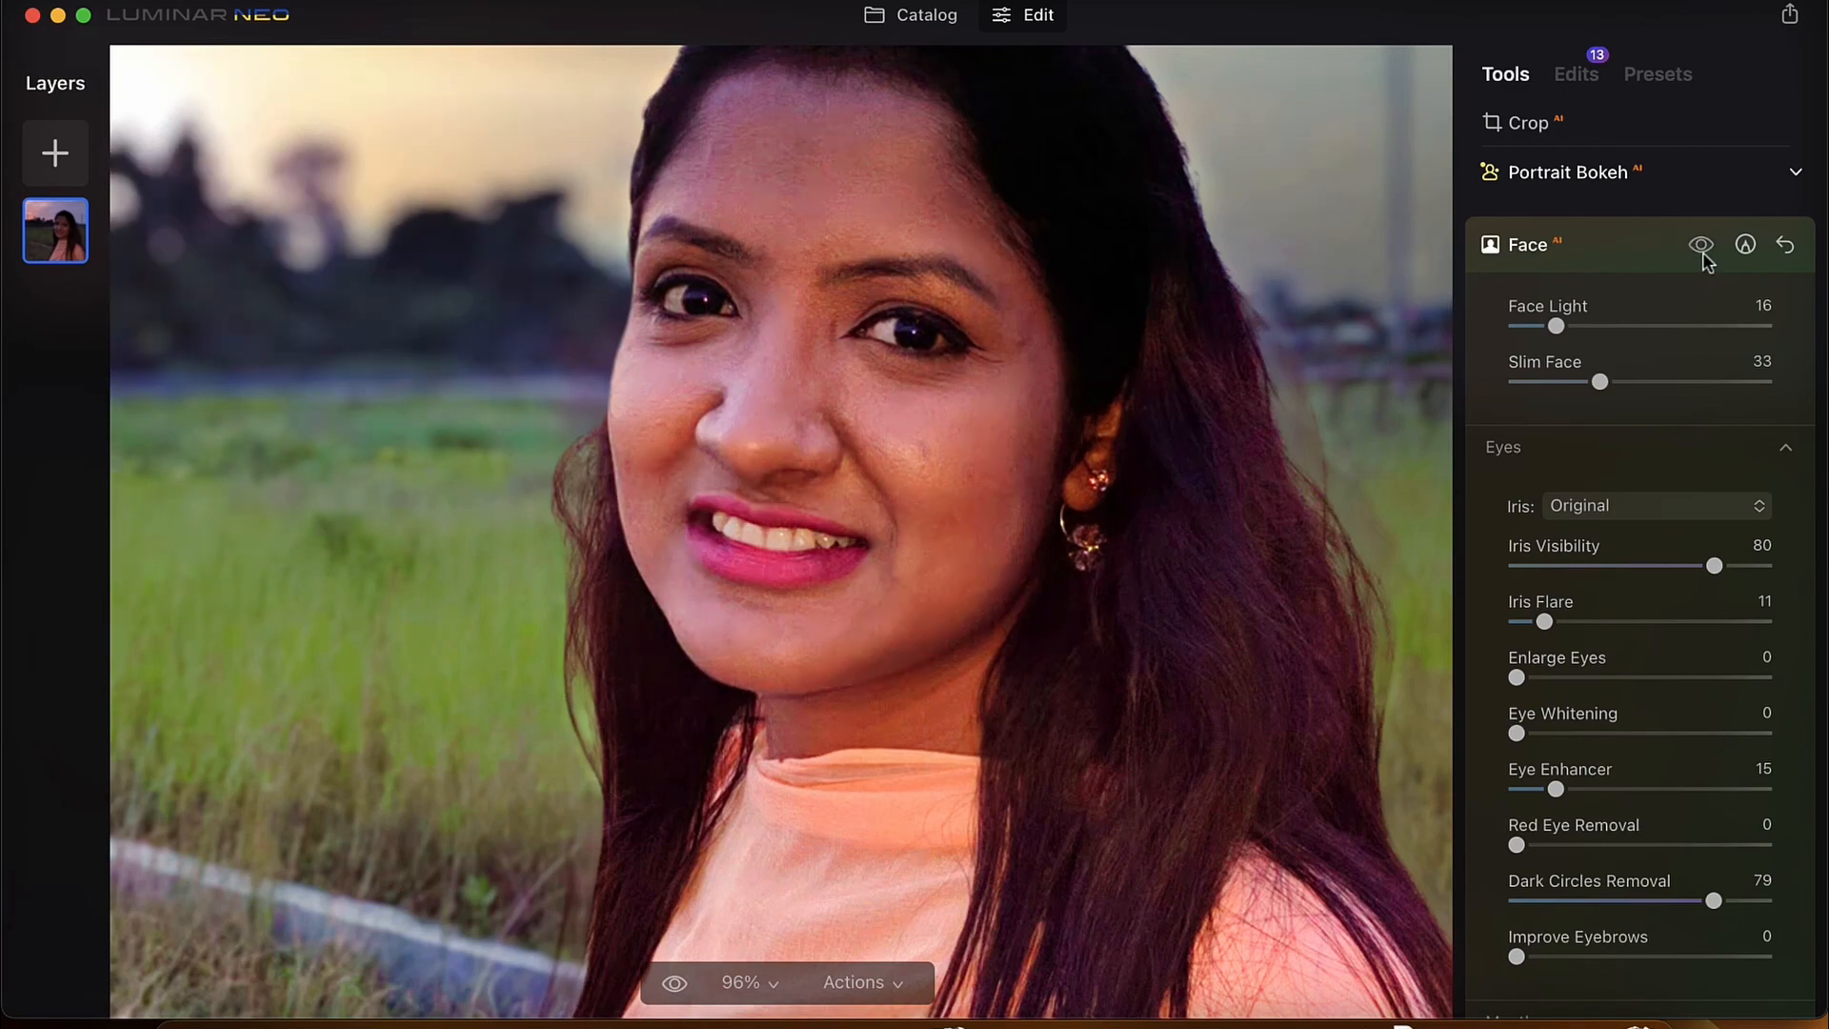
pyautogui.click(1704, 256)
pyautogui.click(1704, 255)
pyautogui.click(1703, 255)
# Set the Face tool's Improve Eyebrows to 36 and compare the face with and without the Face adjustments
pyautogui.scroll(-3, 1668, 515)
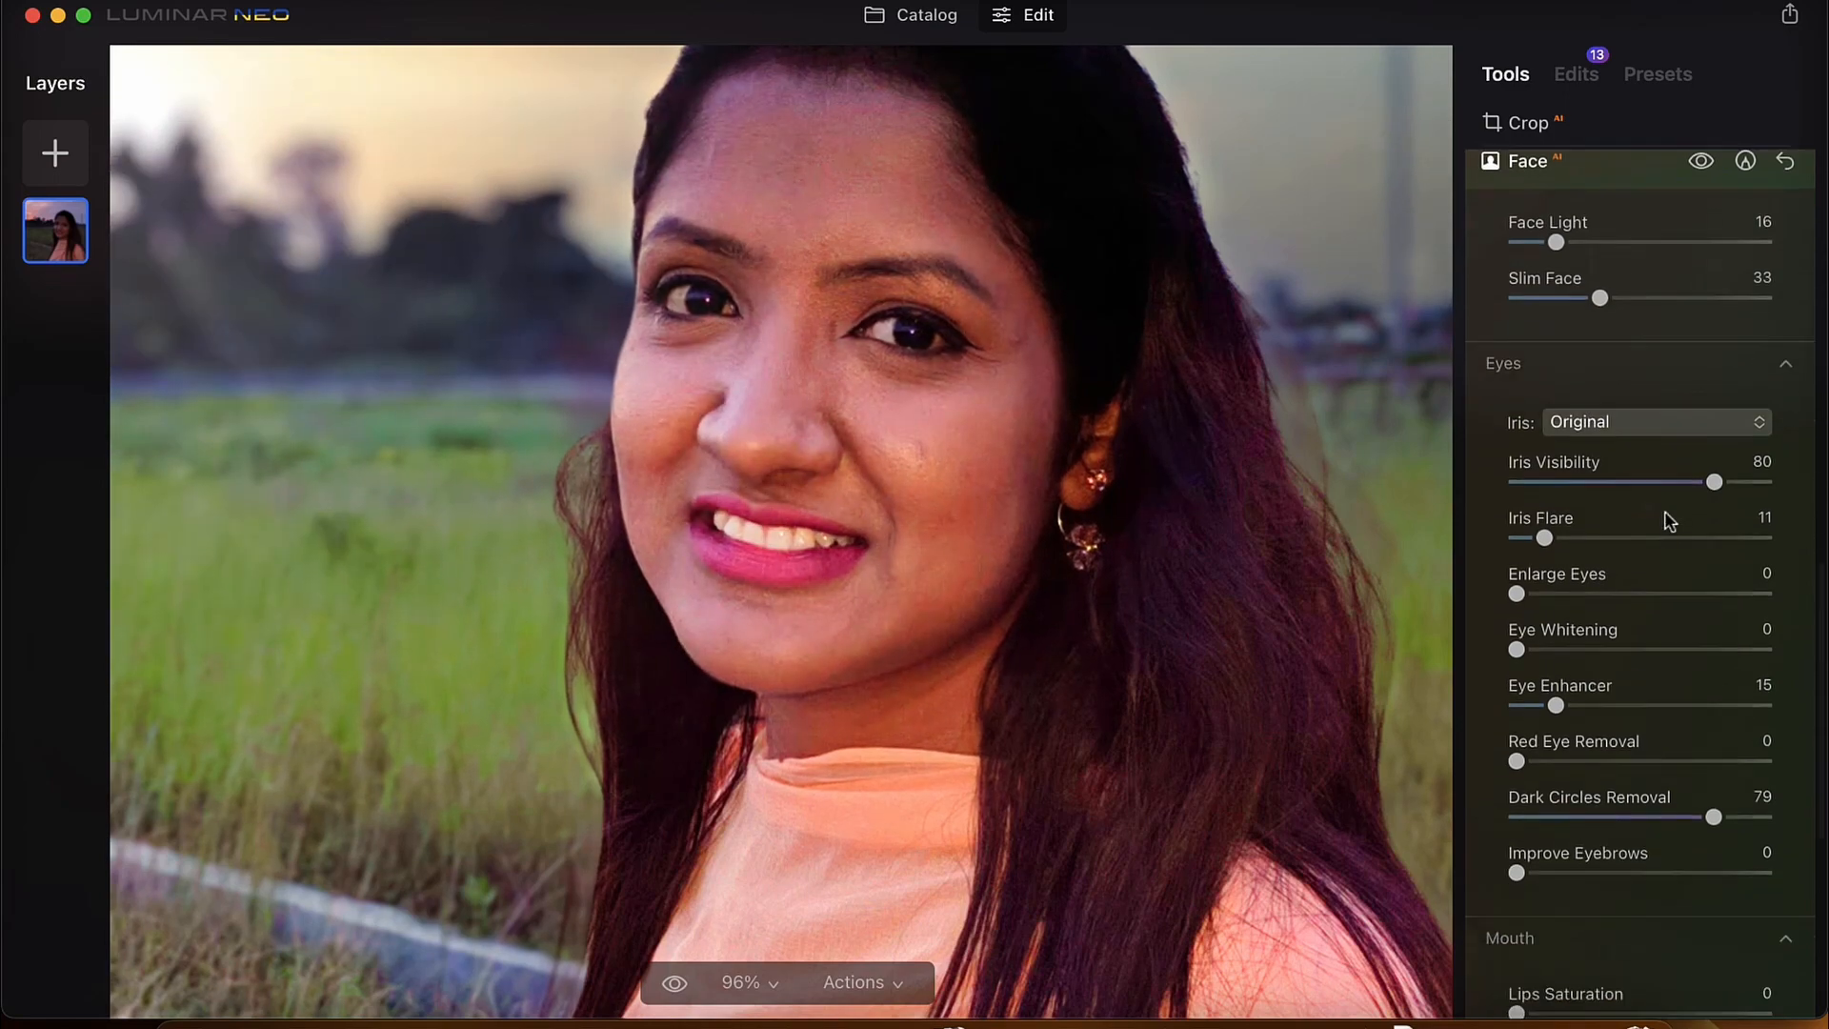
pyautogui.scroll(-4, 1669, 520)
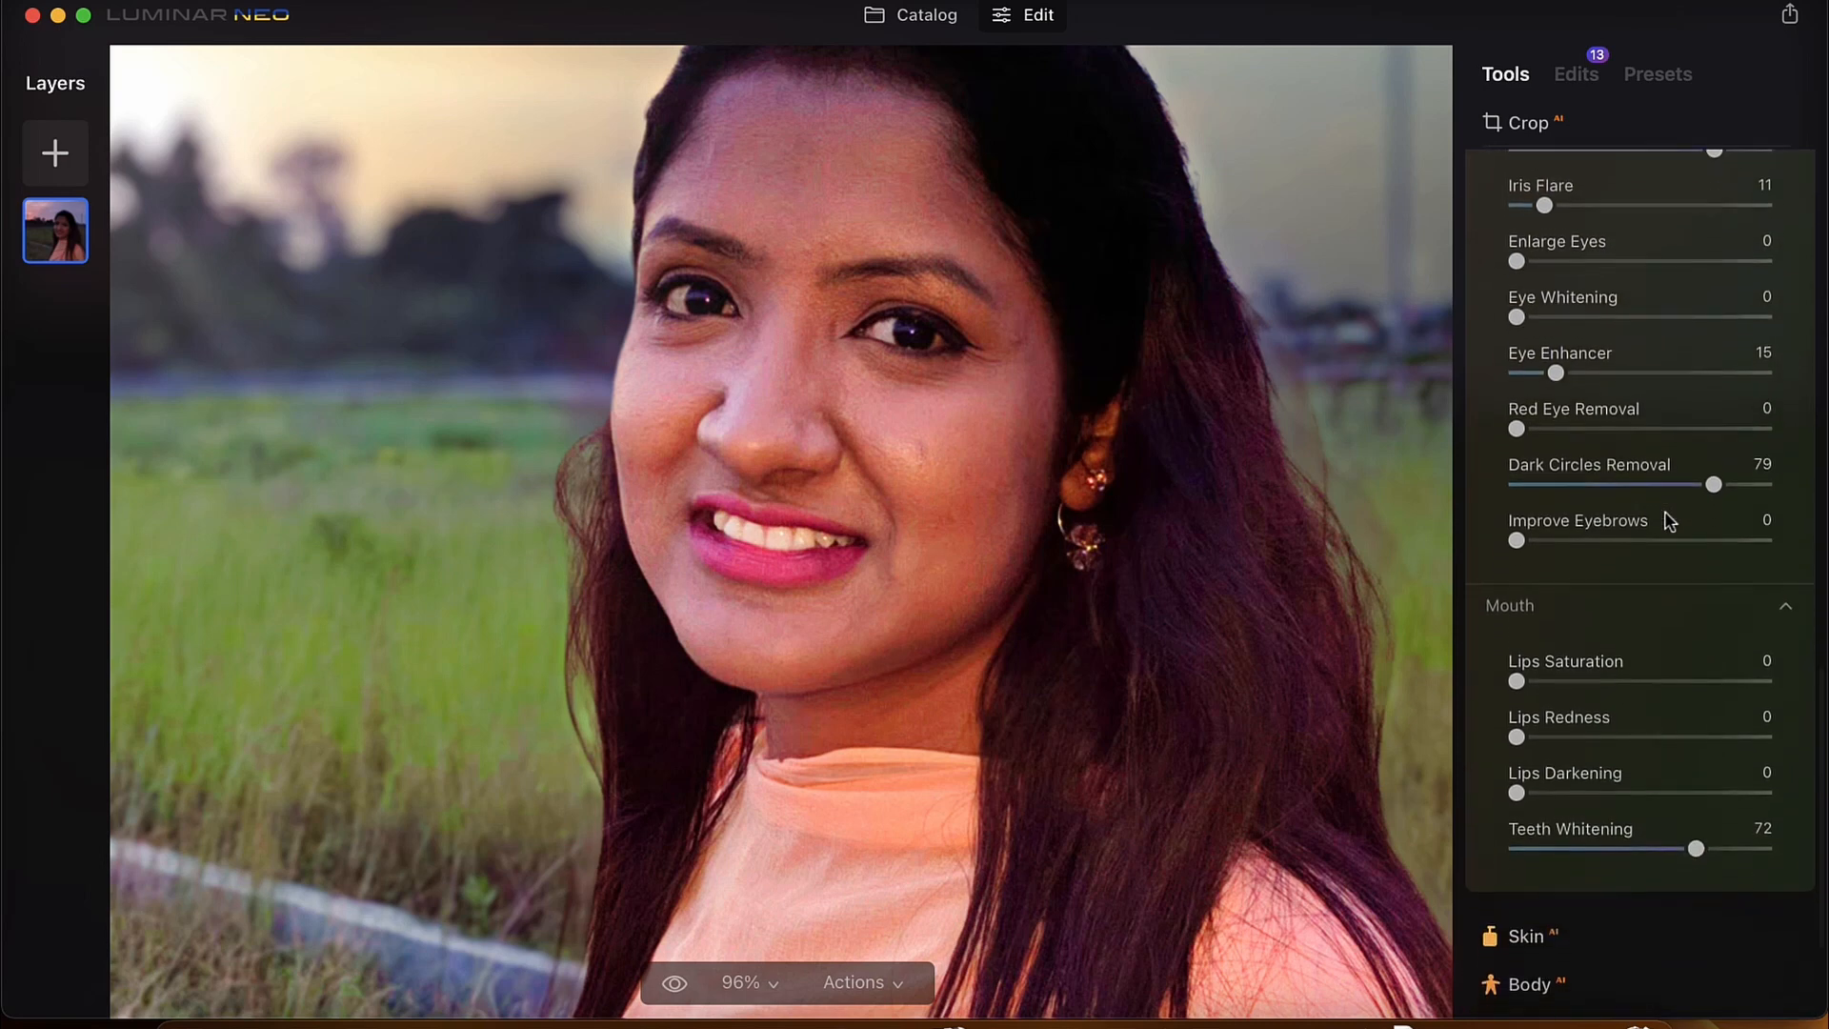
pyautogui.moveTo(1518, 542); pyautogui.dragTo(1620, 545)
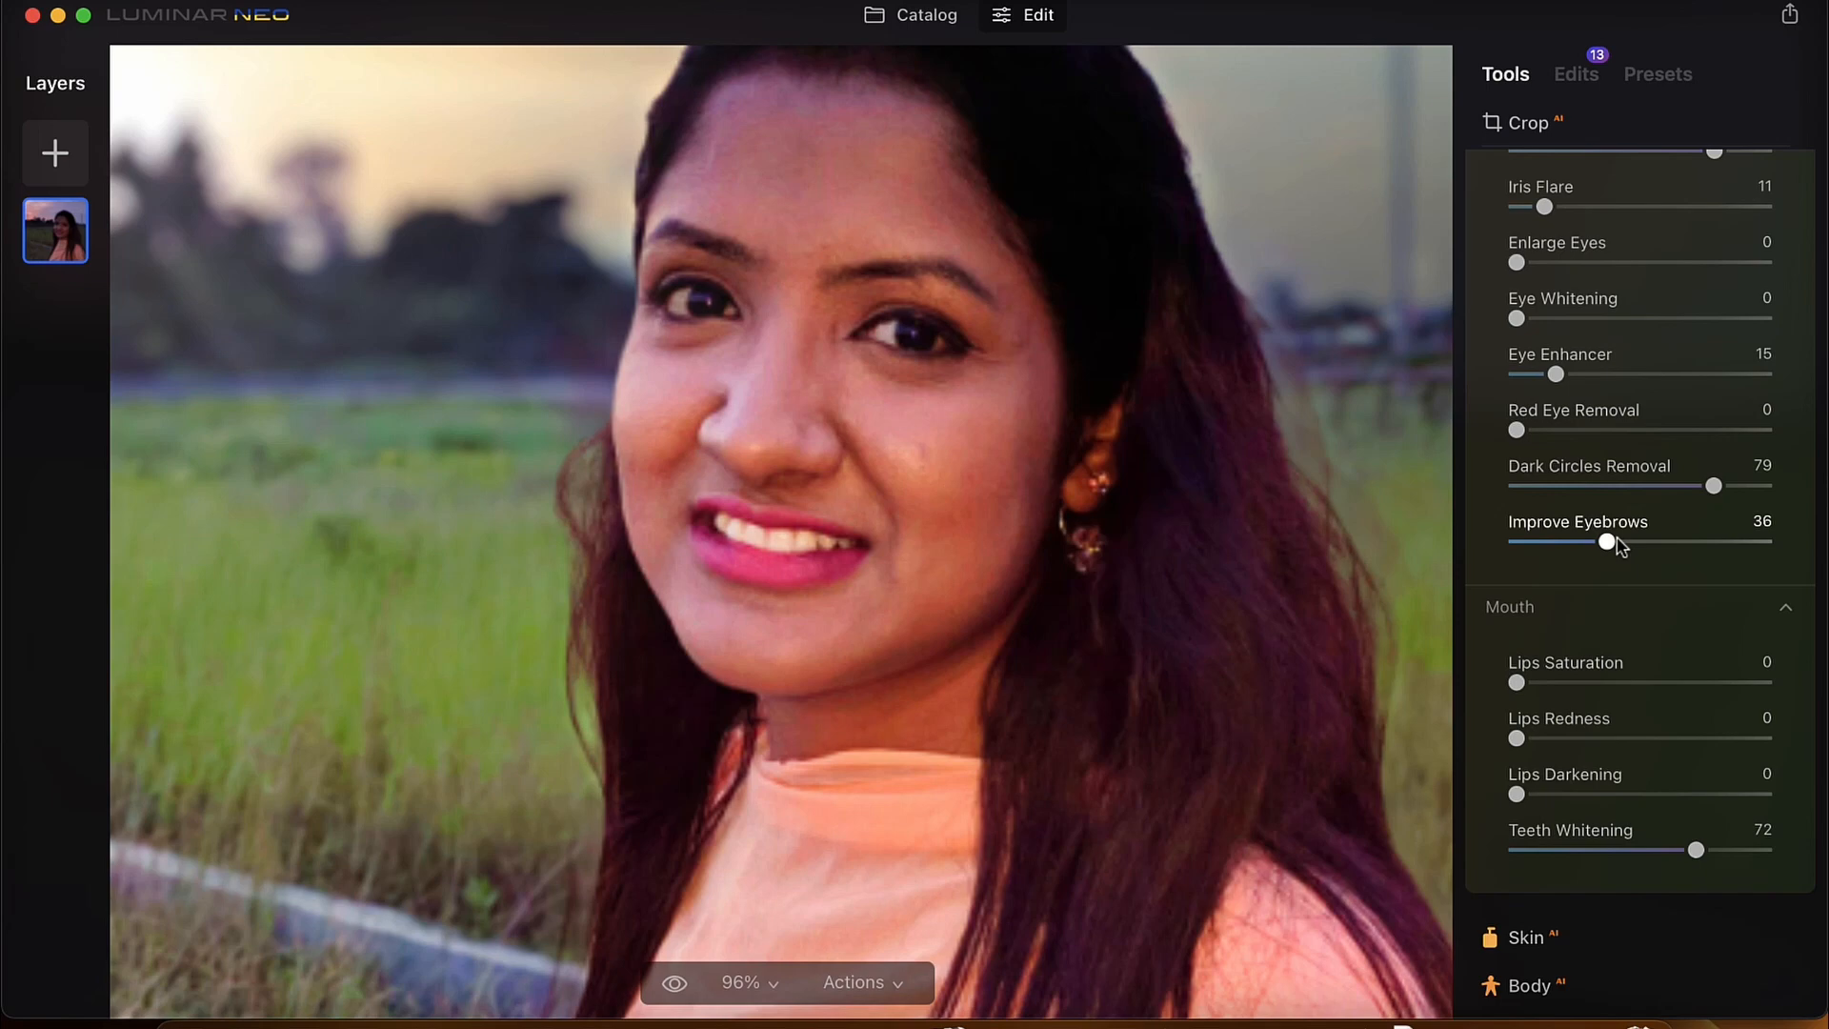
pyautogui.scroll(10, 1675, 233)
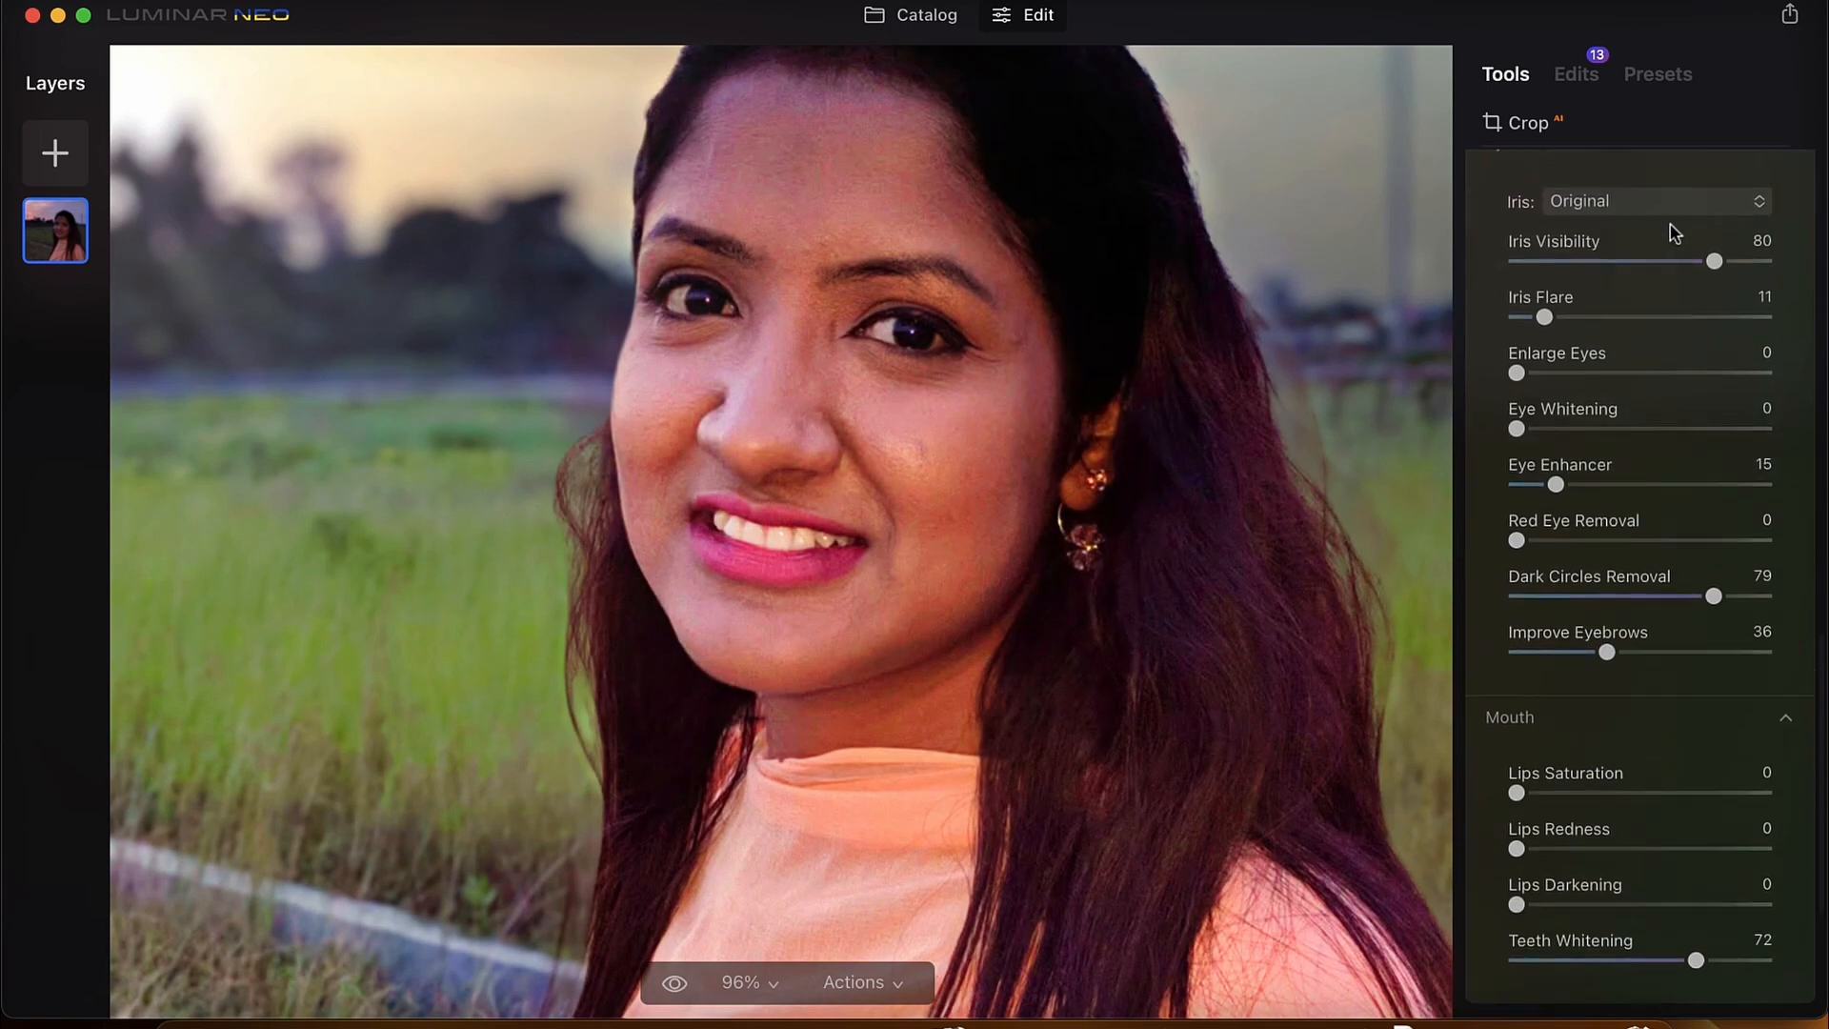
pyautogui.scroll(1, 1675, 233)
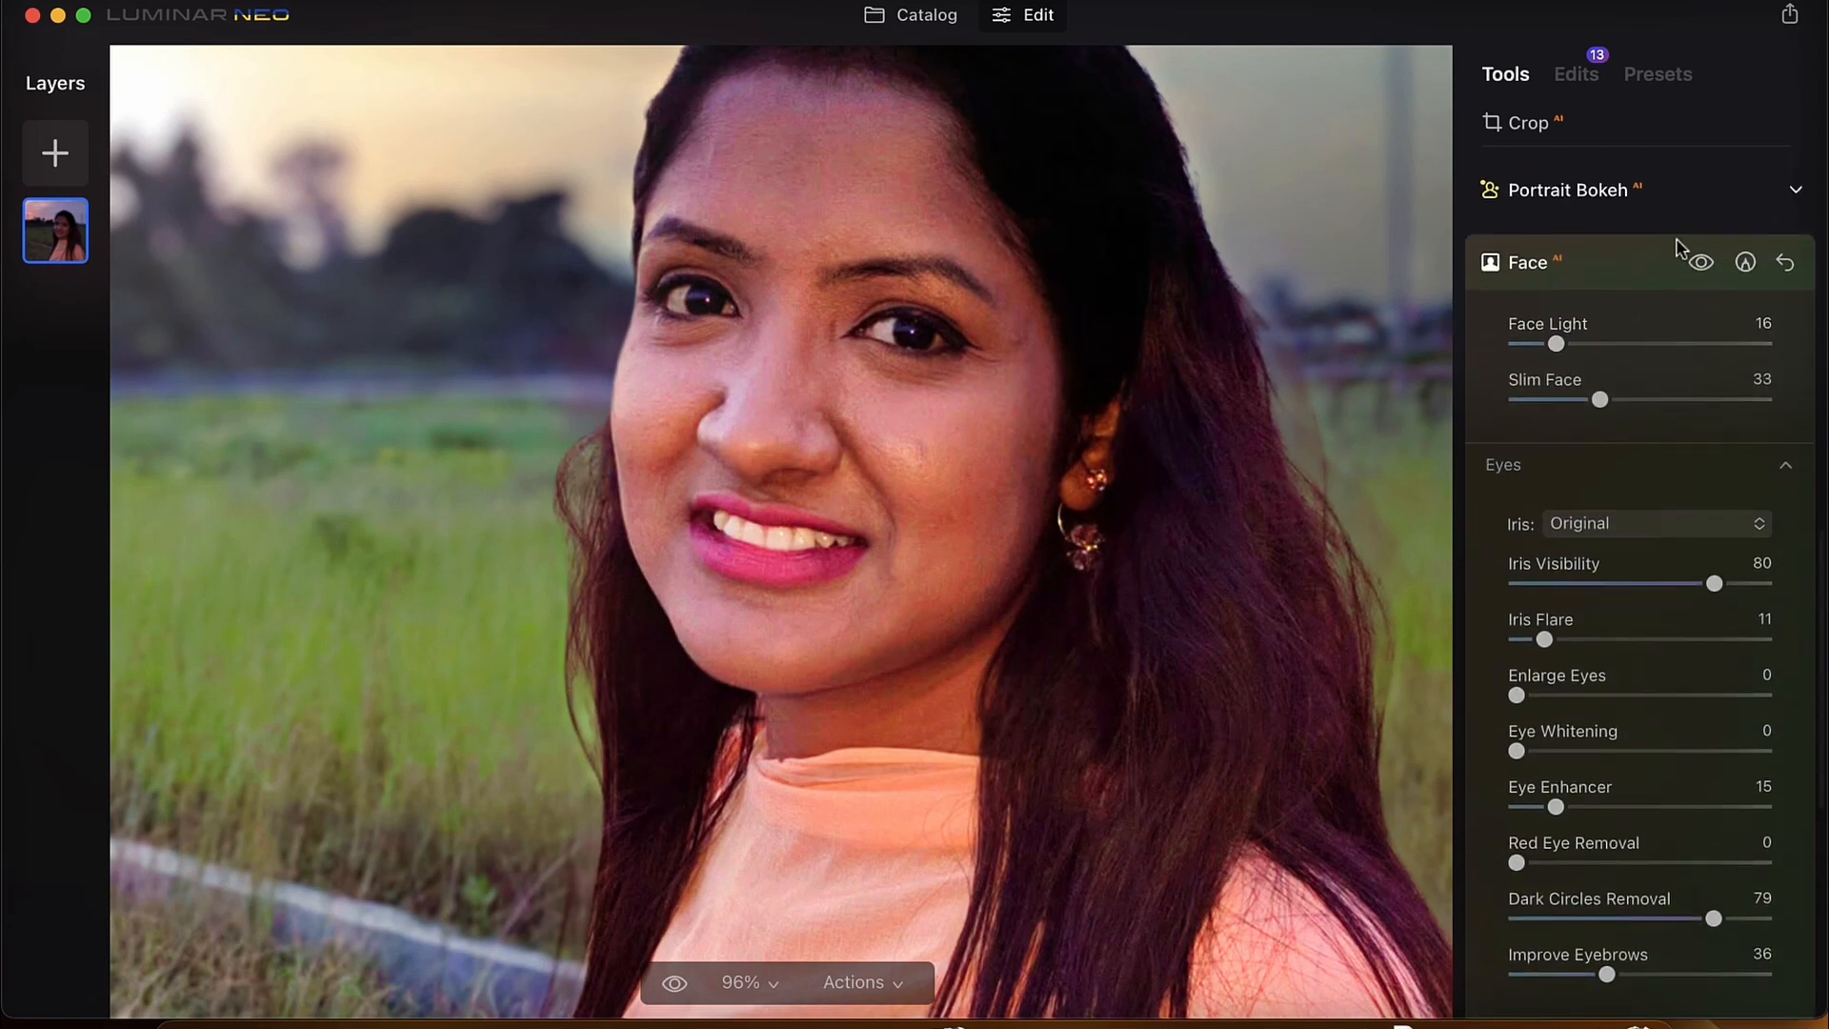
pyautogui.click(1702, 265)
pyautogui.click(1702, 265)
pyautogui.click(1702, 265)
# Raise the Face tool's Dark Circles Removal to 100 and close the tool's settings
pyautogui.scroll(-5, 1679, 329)
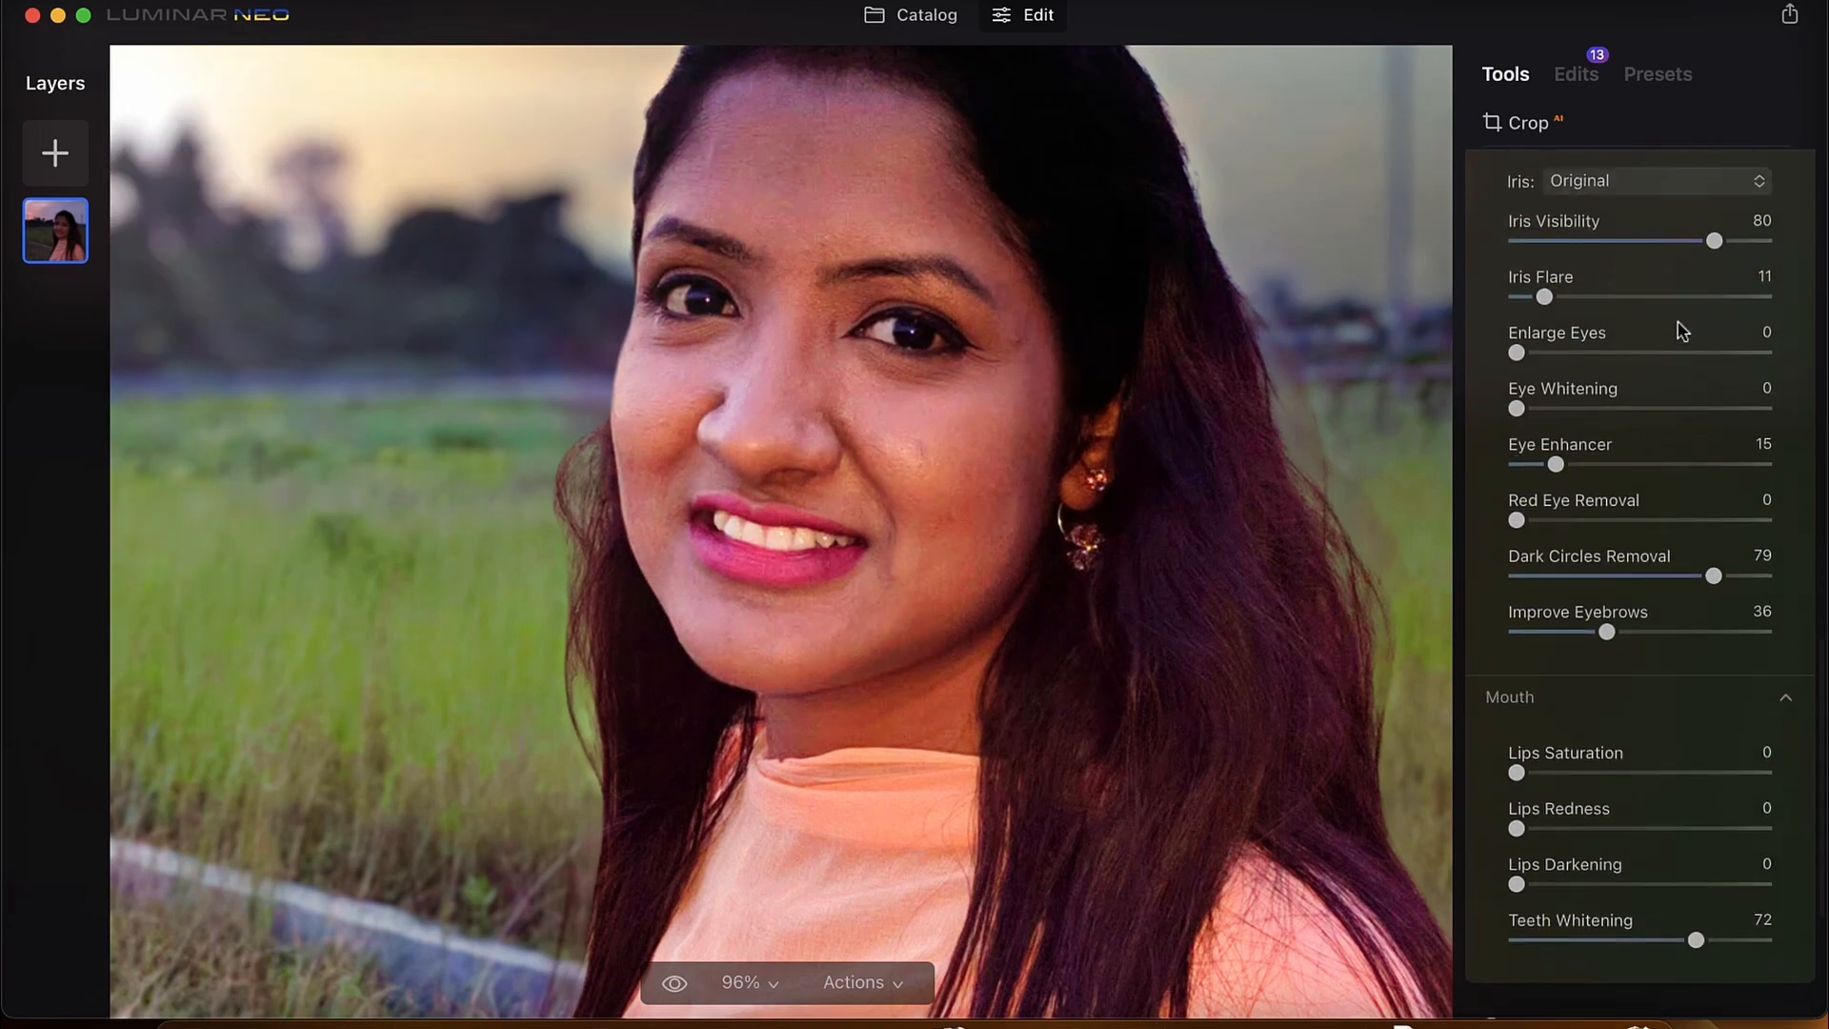
pyautogui.moveTo(1714, 583); pyautogui.dragTo(1797, 586)
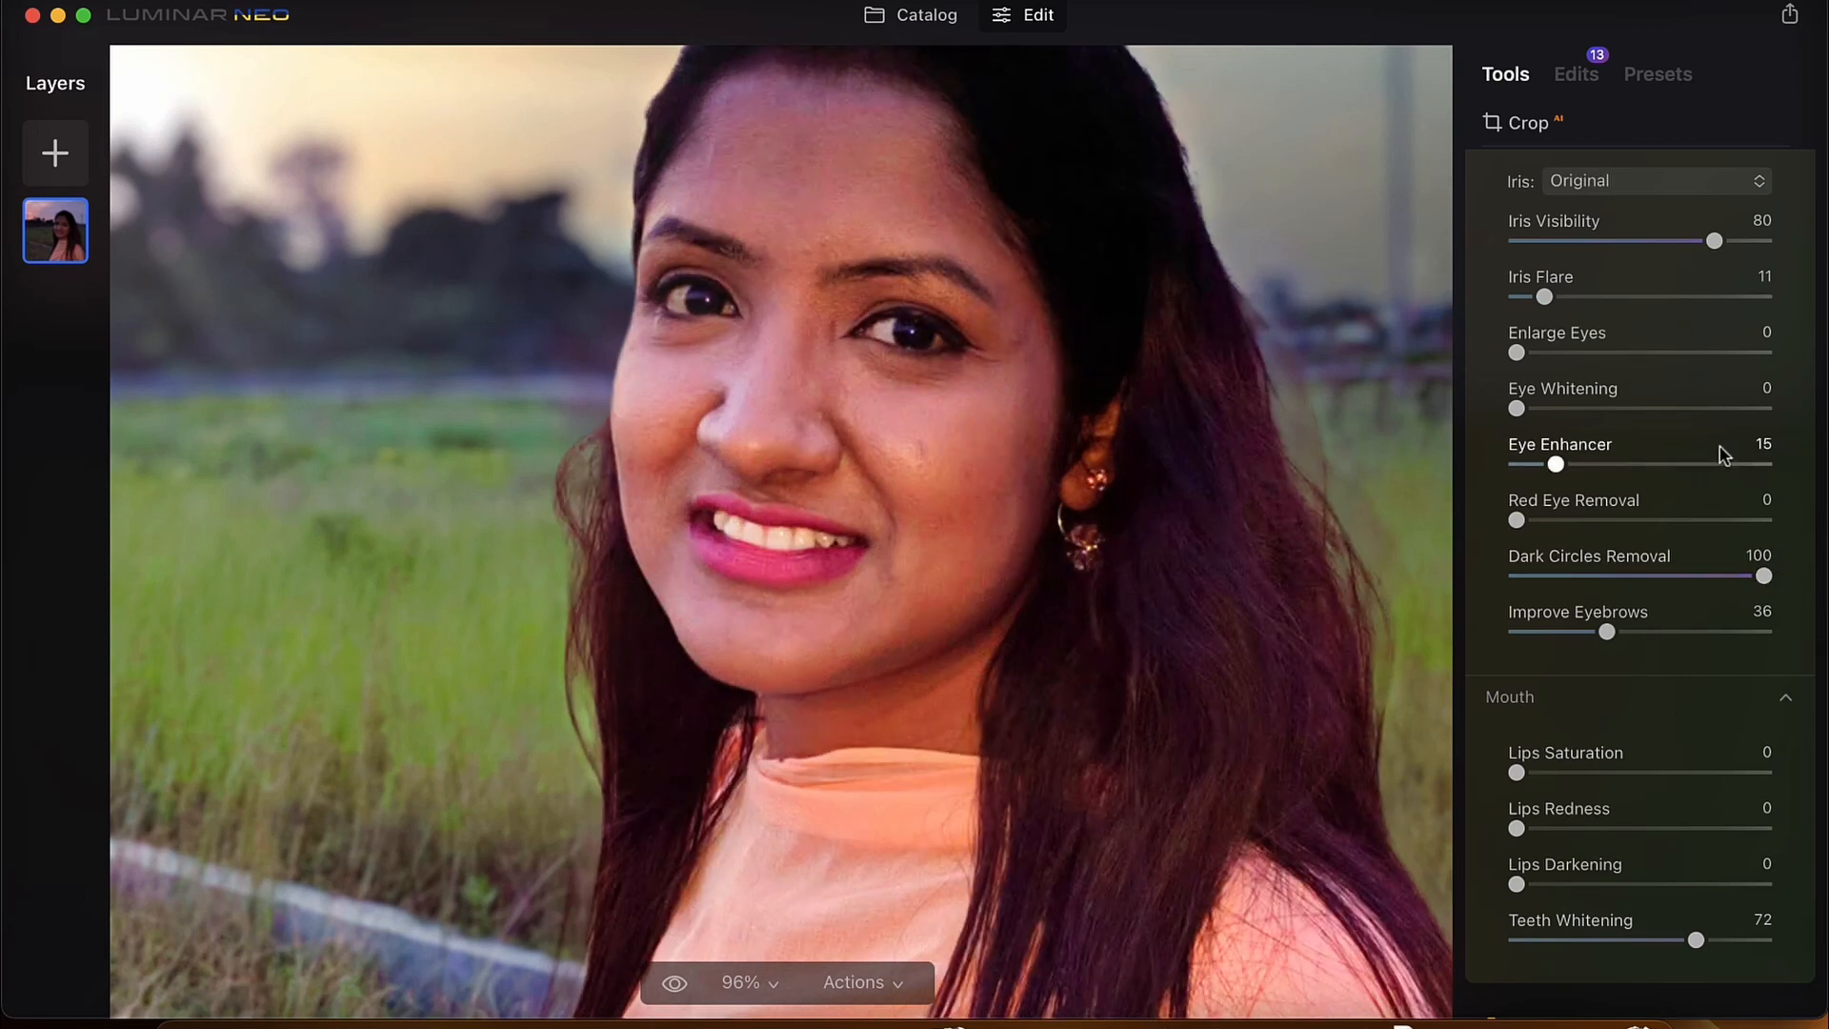
pyautogui.scroll(6, 1727, 454)
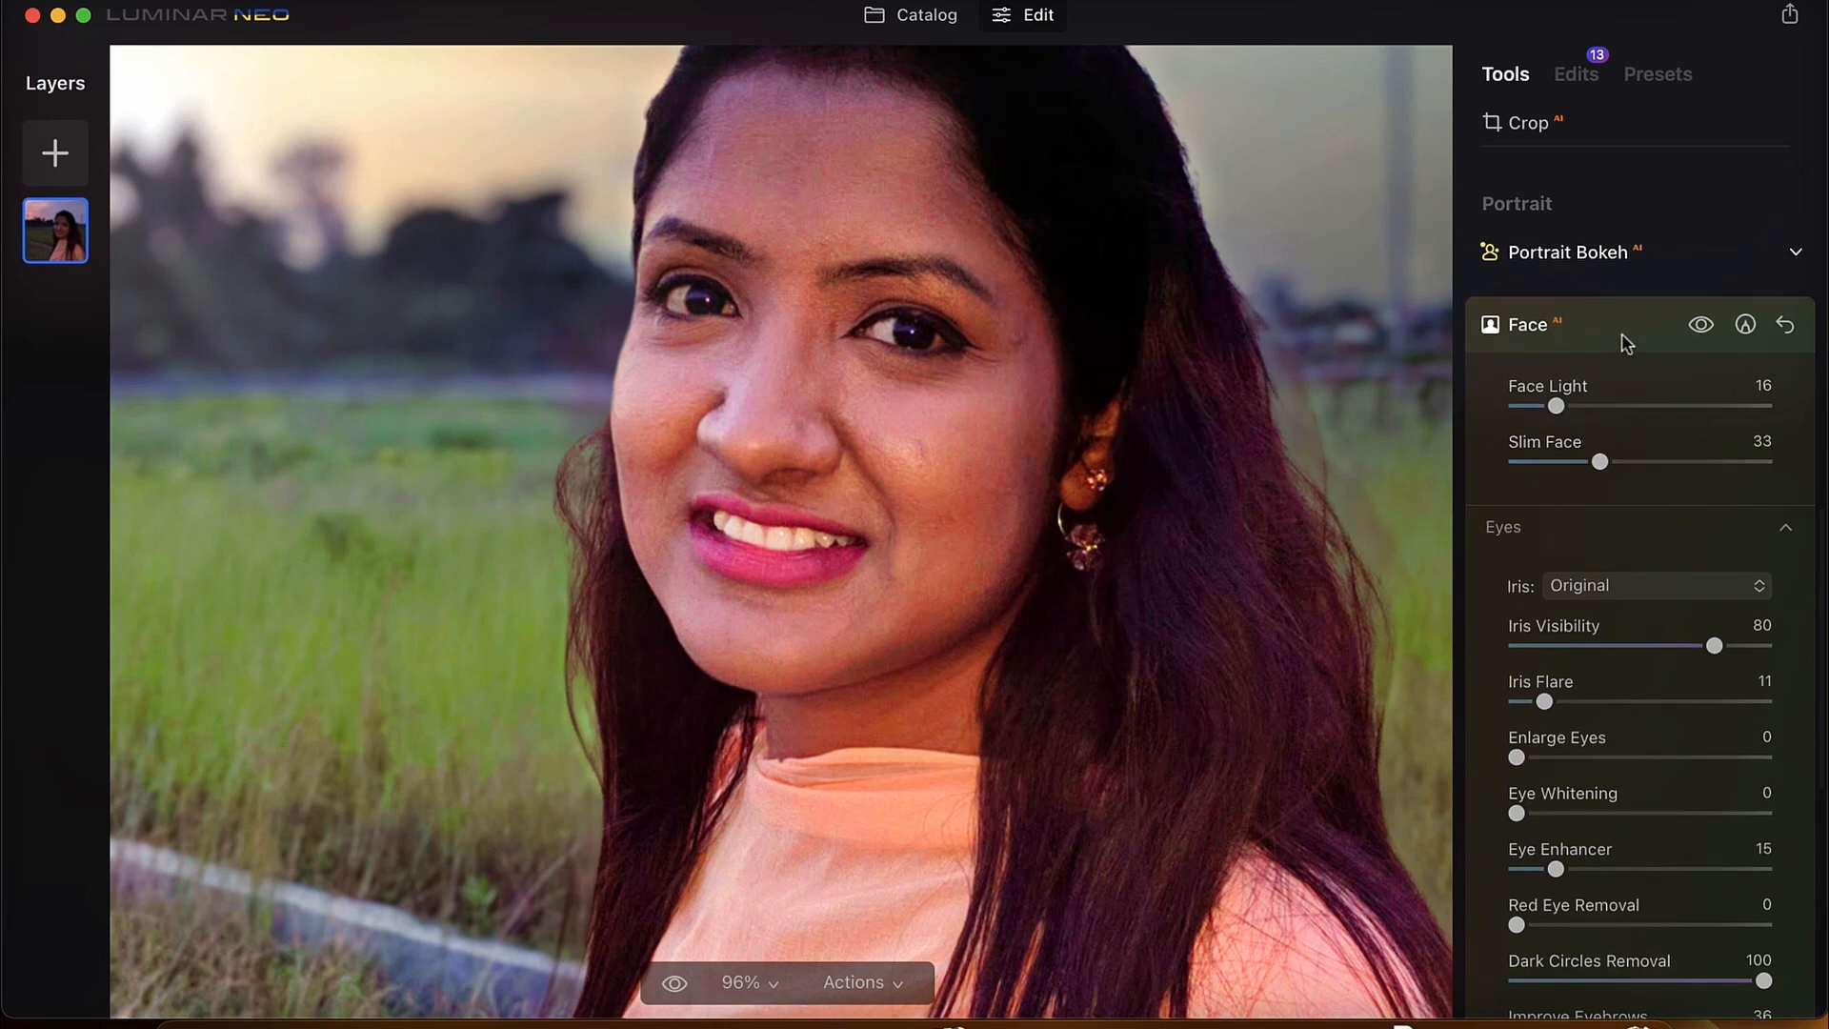
pyautogui.click(1525, 329)
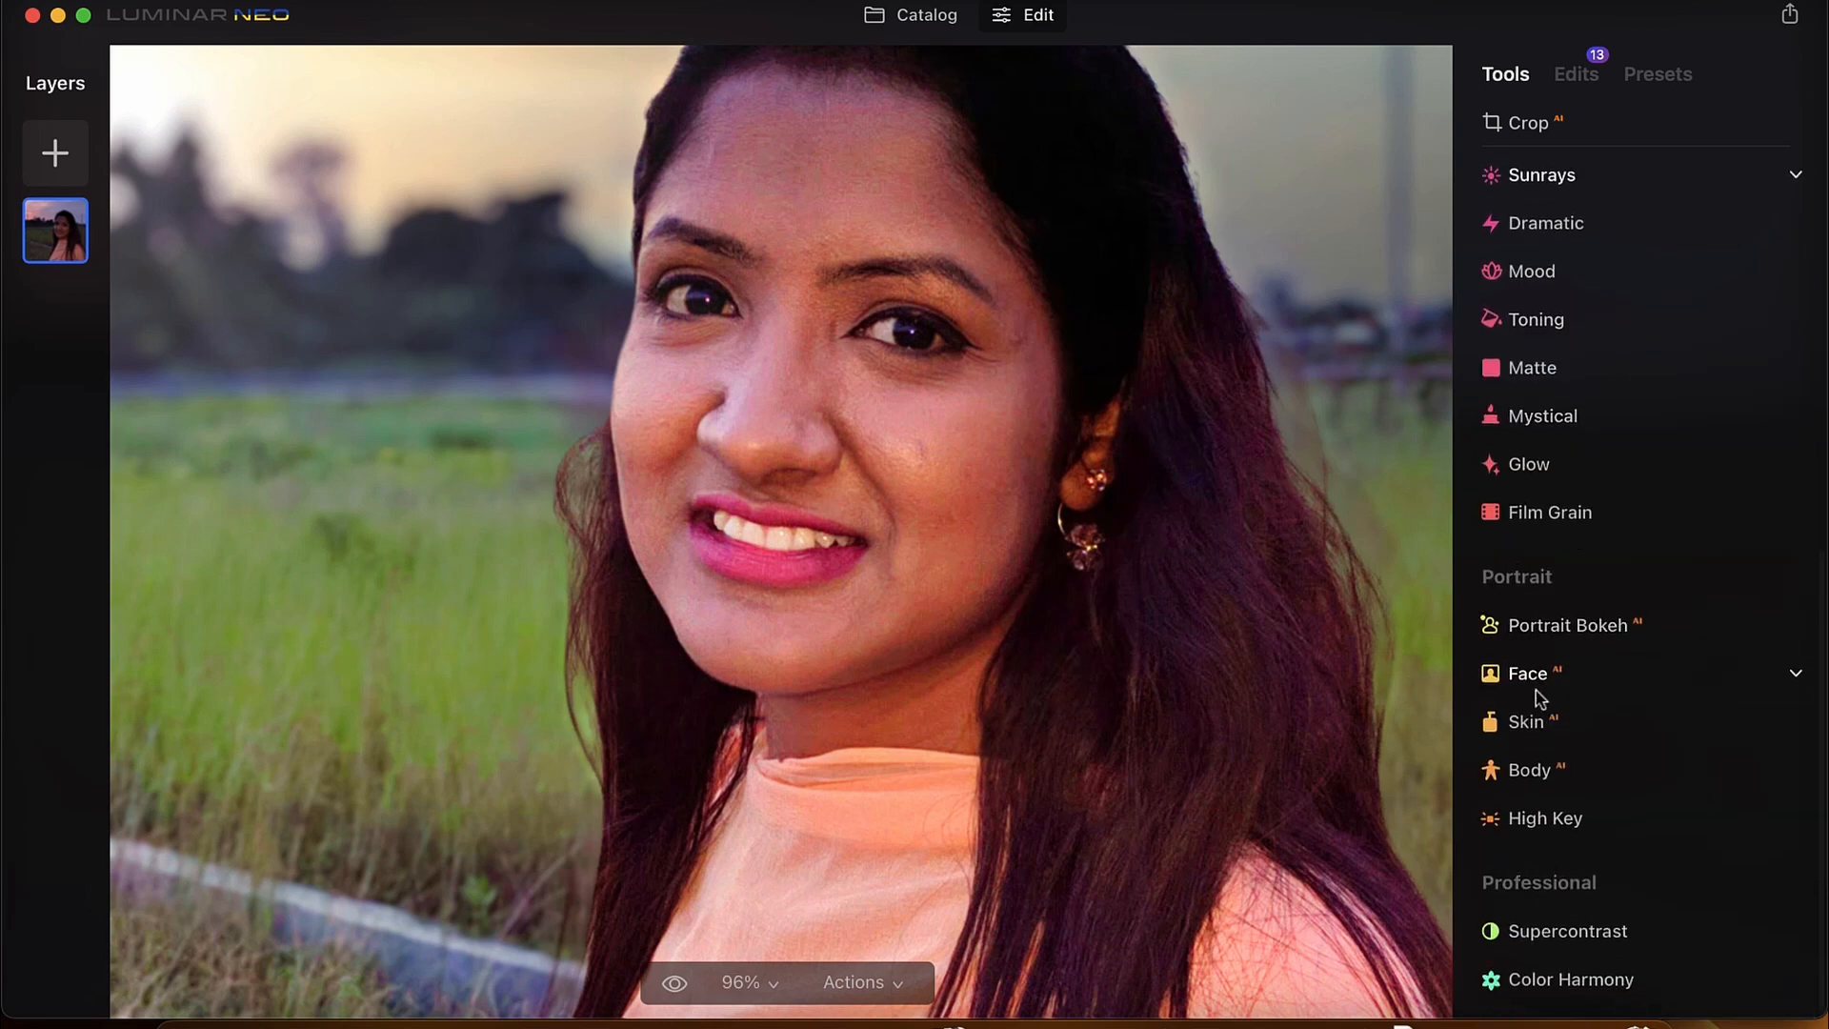
# Reduce the shine on the woman's skin with a Skin tool Shine Removal of 80
pyautogui.click(1530, 724)
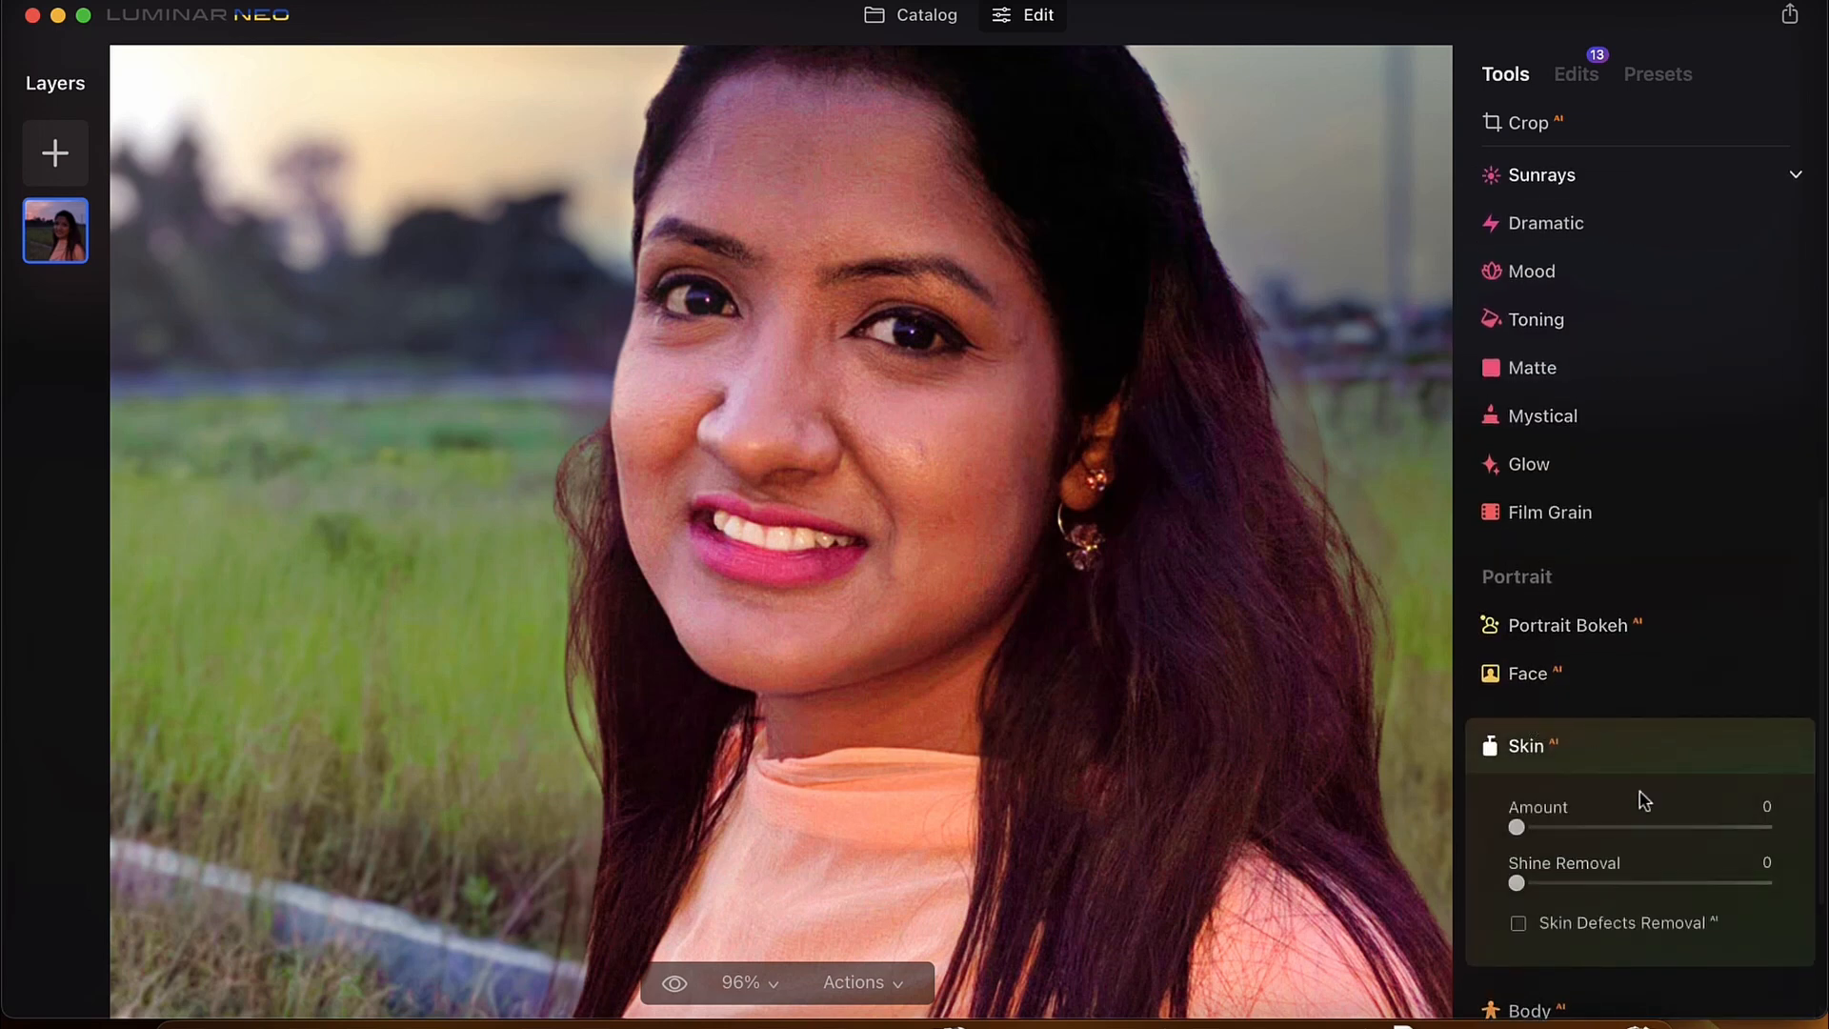
pyautogui.scroll(-2, 1642, 796)
pyautogui.scroll(-1, 1646, 800)
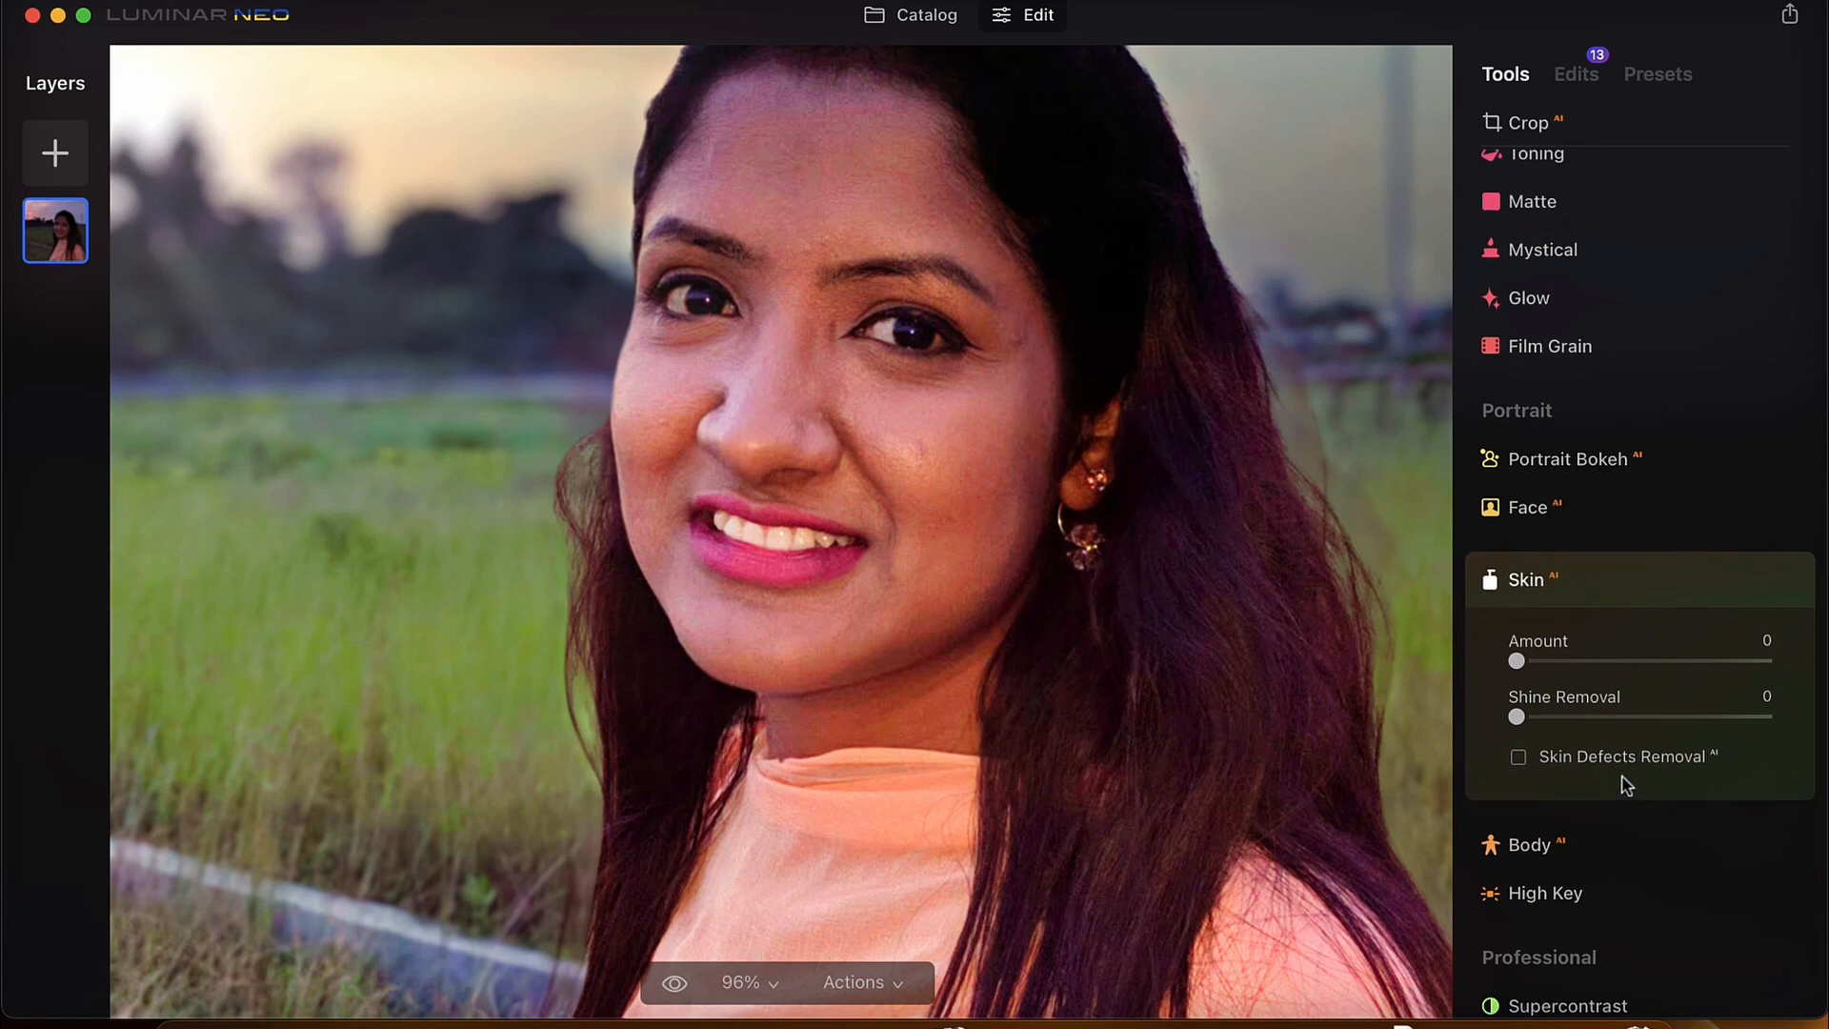
pyautogui.moveTo(1519, 719); pyautogui.dragTo(1738, 726)
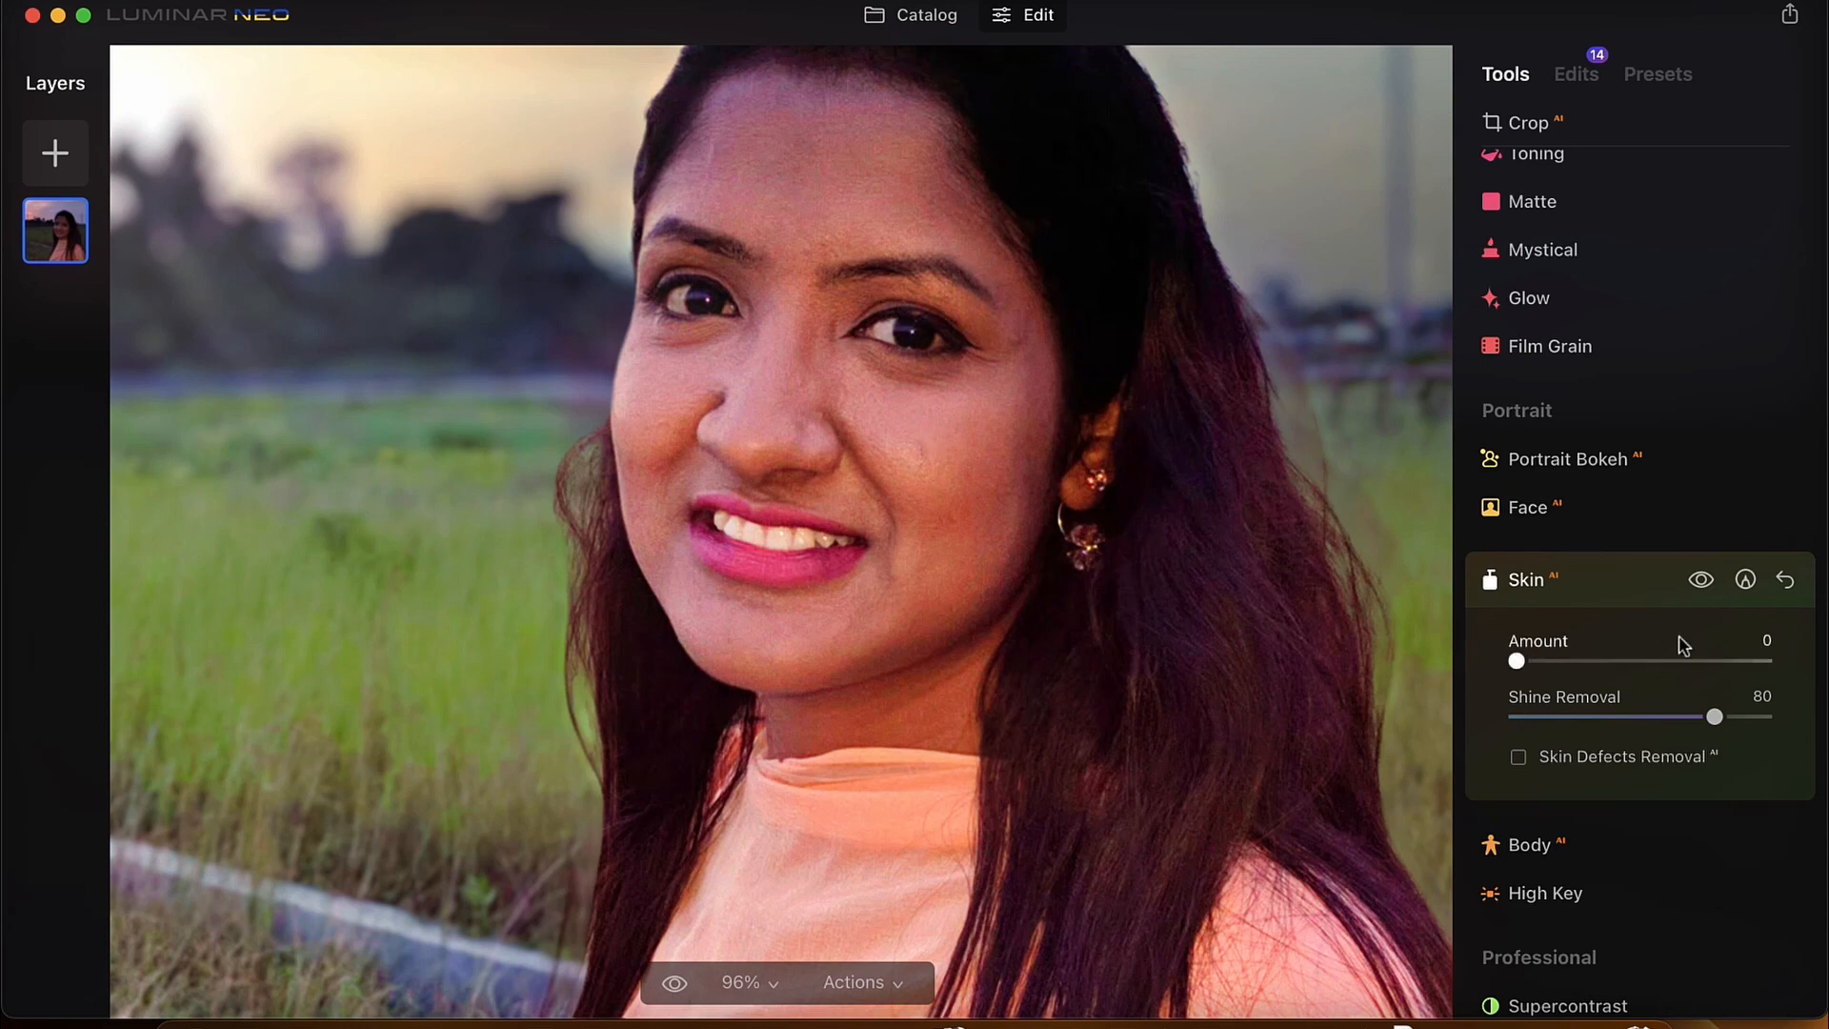
# Compare the woman's face with and without the Skin adjustments, leaving them switched on
pyautogui.click(1701, 581)
pyautogui.click(1702, 582)
pyautogui.click(1701, 581)
pyautogui.click(1701, 583)
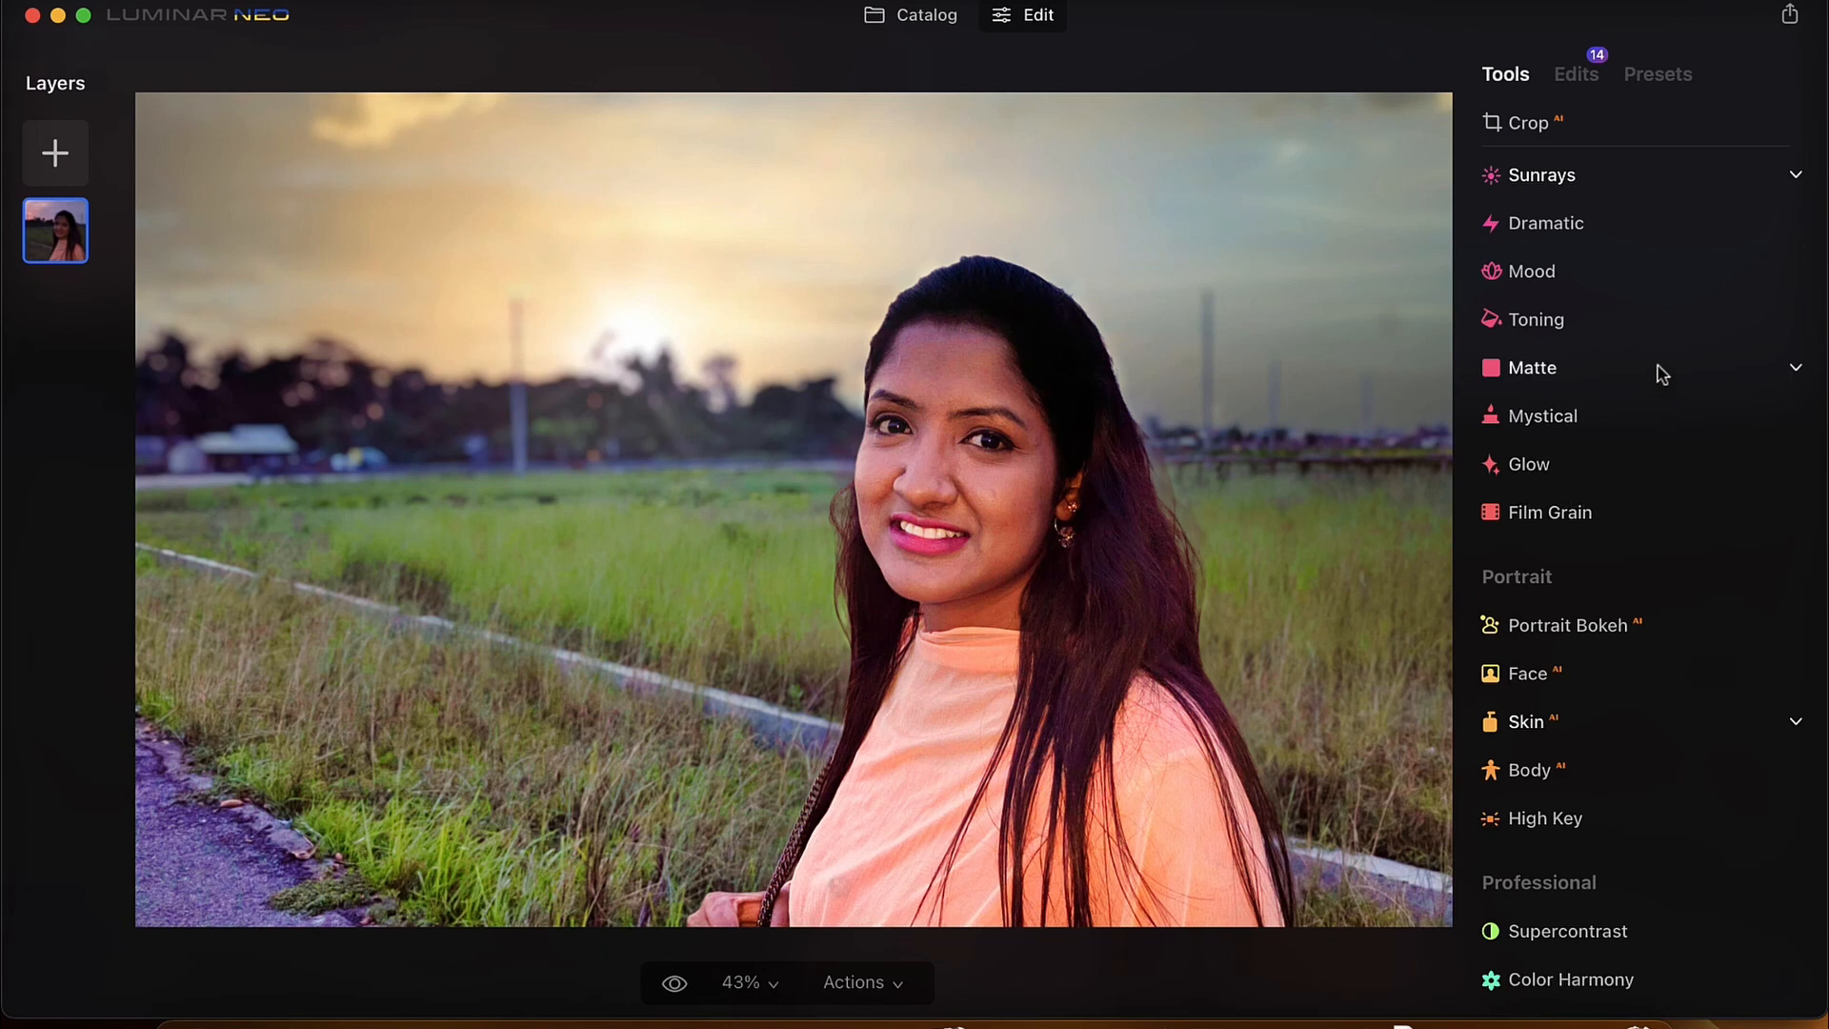
# Add film grain to the portrait with a Film Grain Amount of 16, checking the grain close up on the face
pyautogui.click(1578, 514)
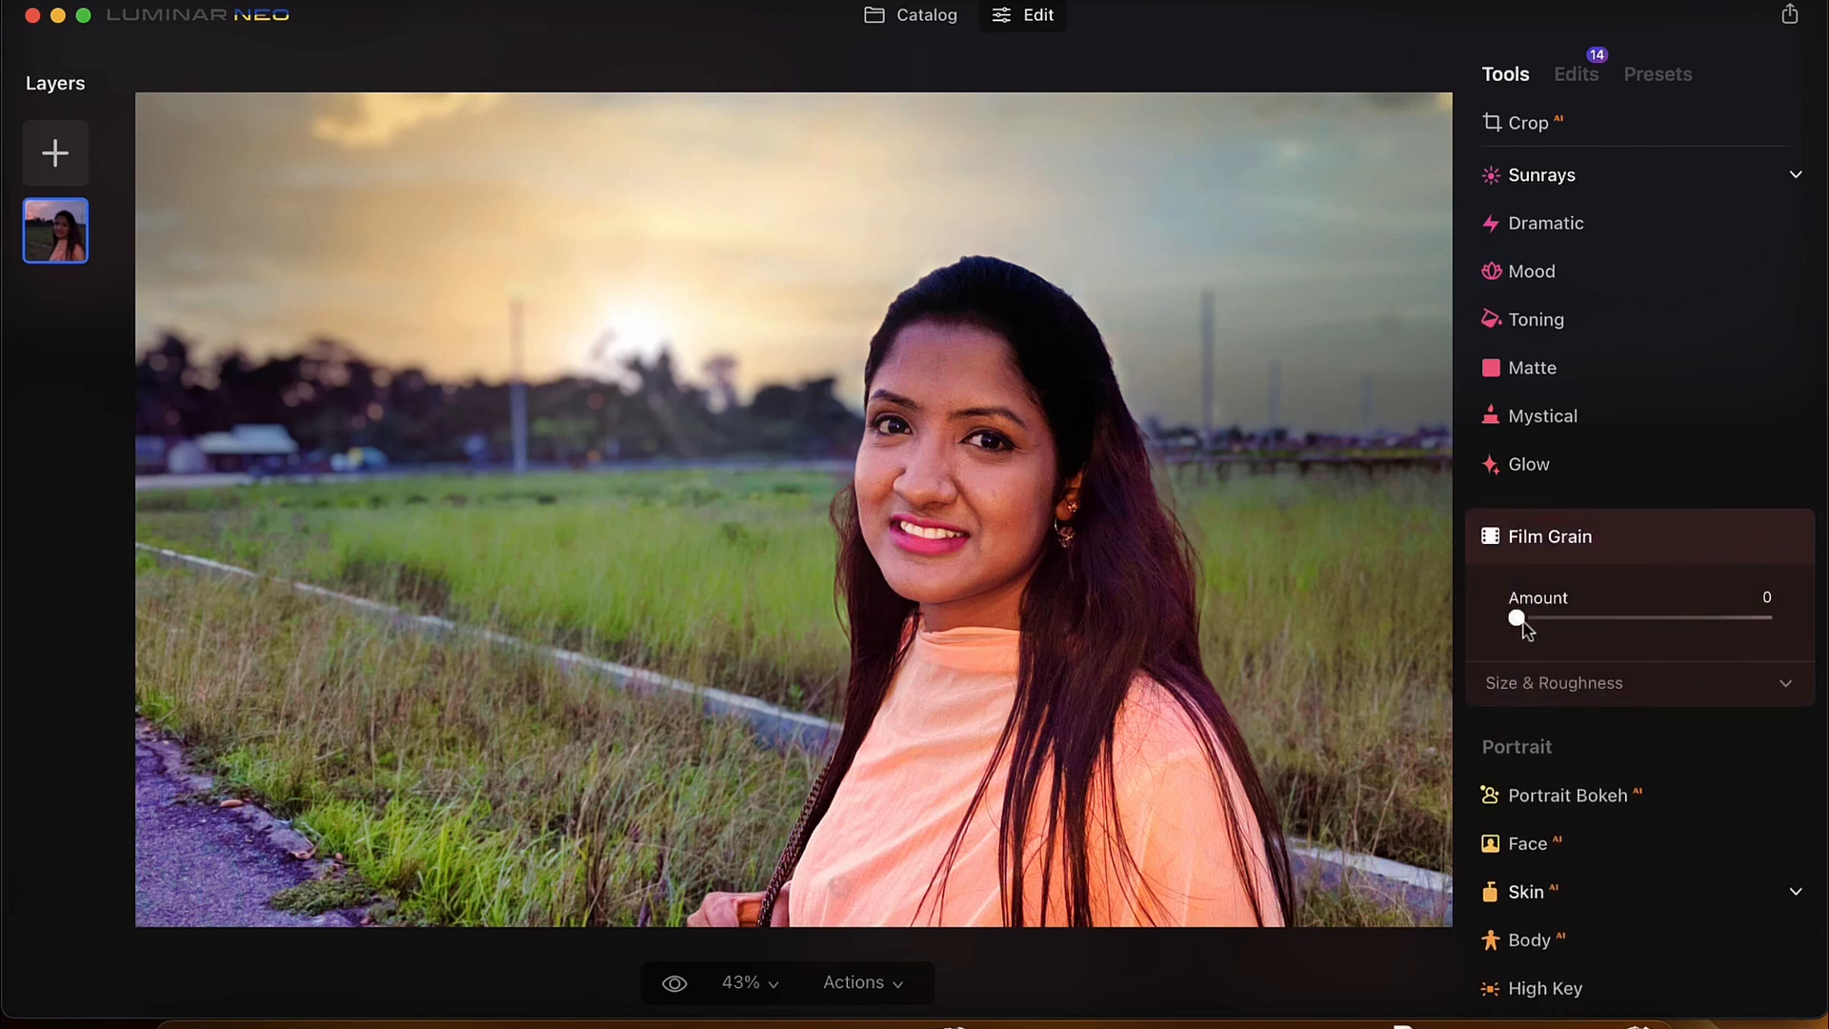
pyautogui.moveTo(1518, 619); pyautogui.dragTo(1537, 621)
pyautogui.scroll(5, 1215, 504)
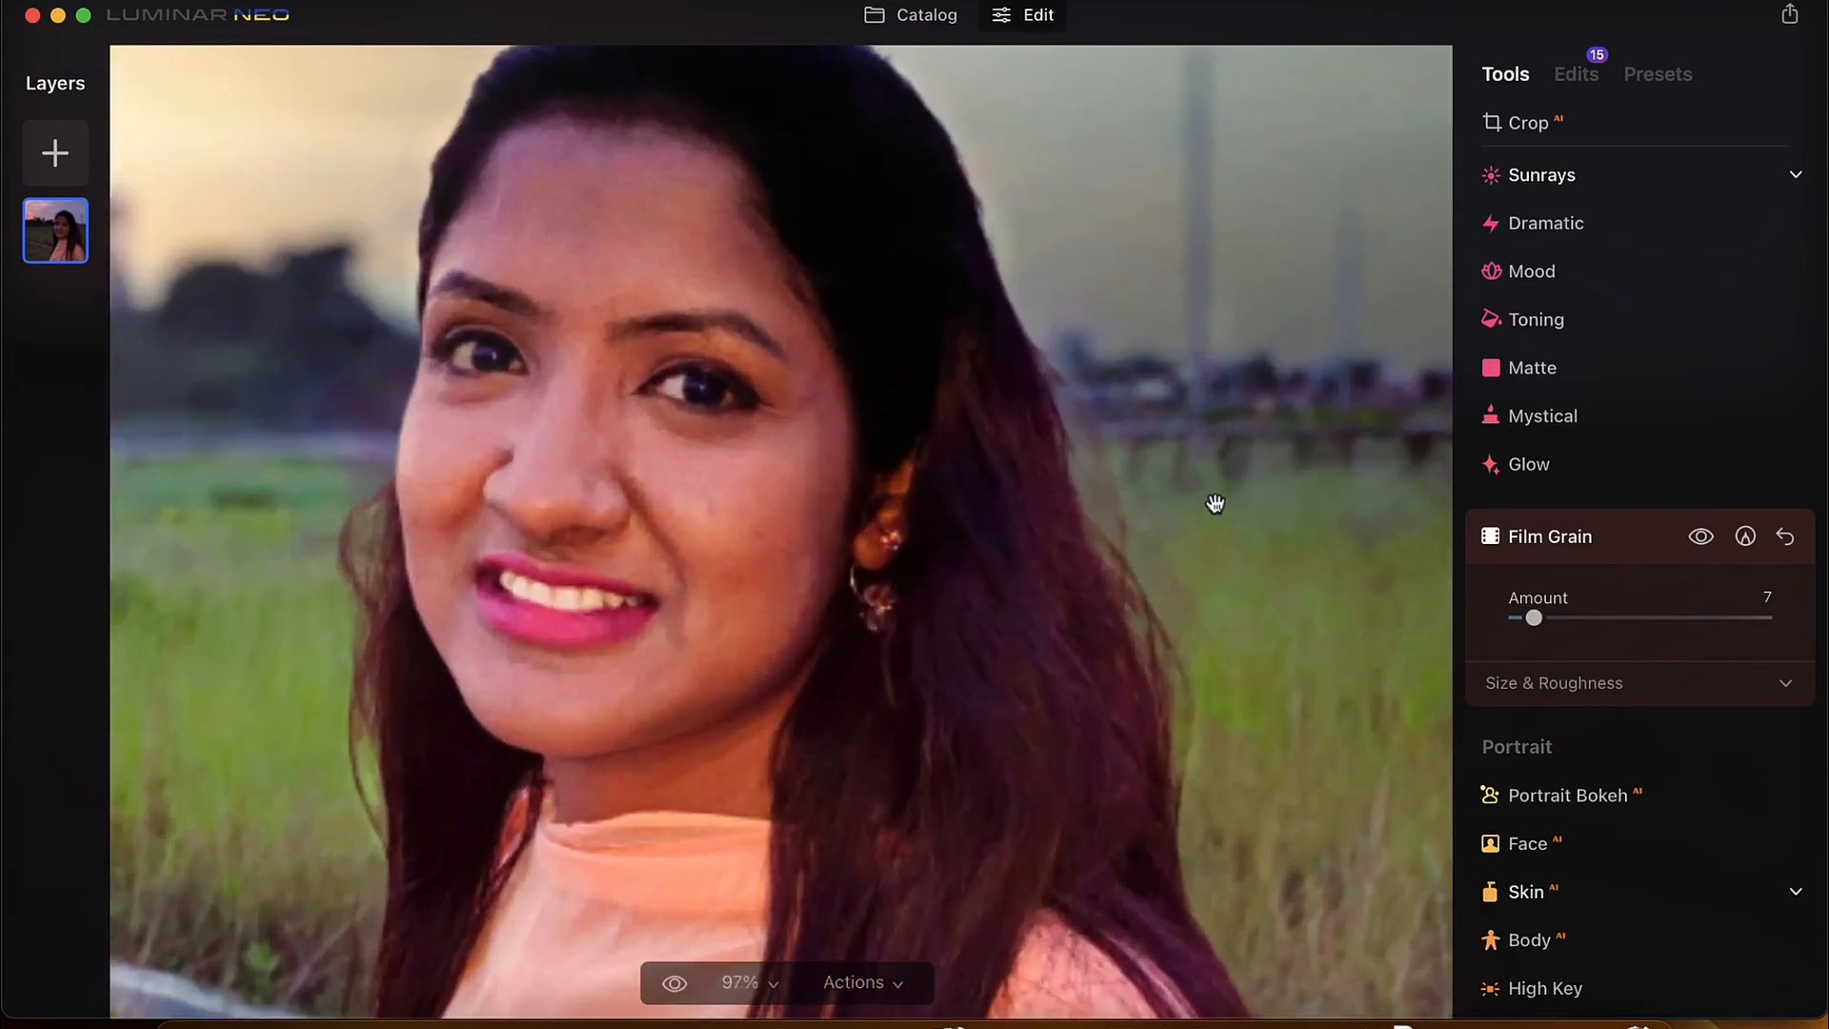
pyautogui.moveTo(1532, 617); pyautogui.dragTo(1560, 621)
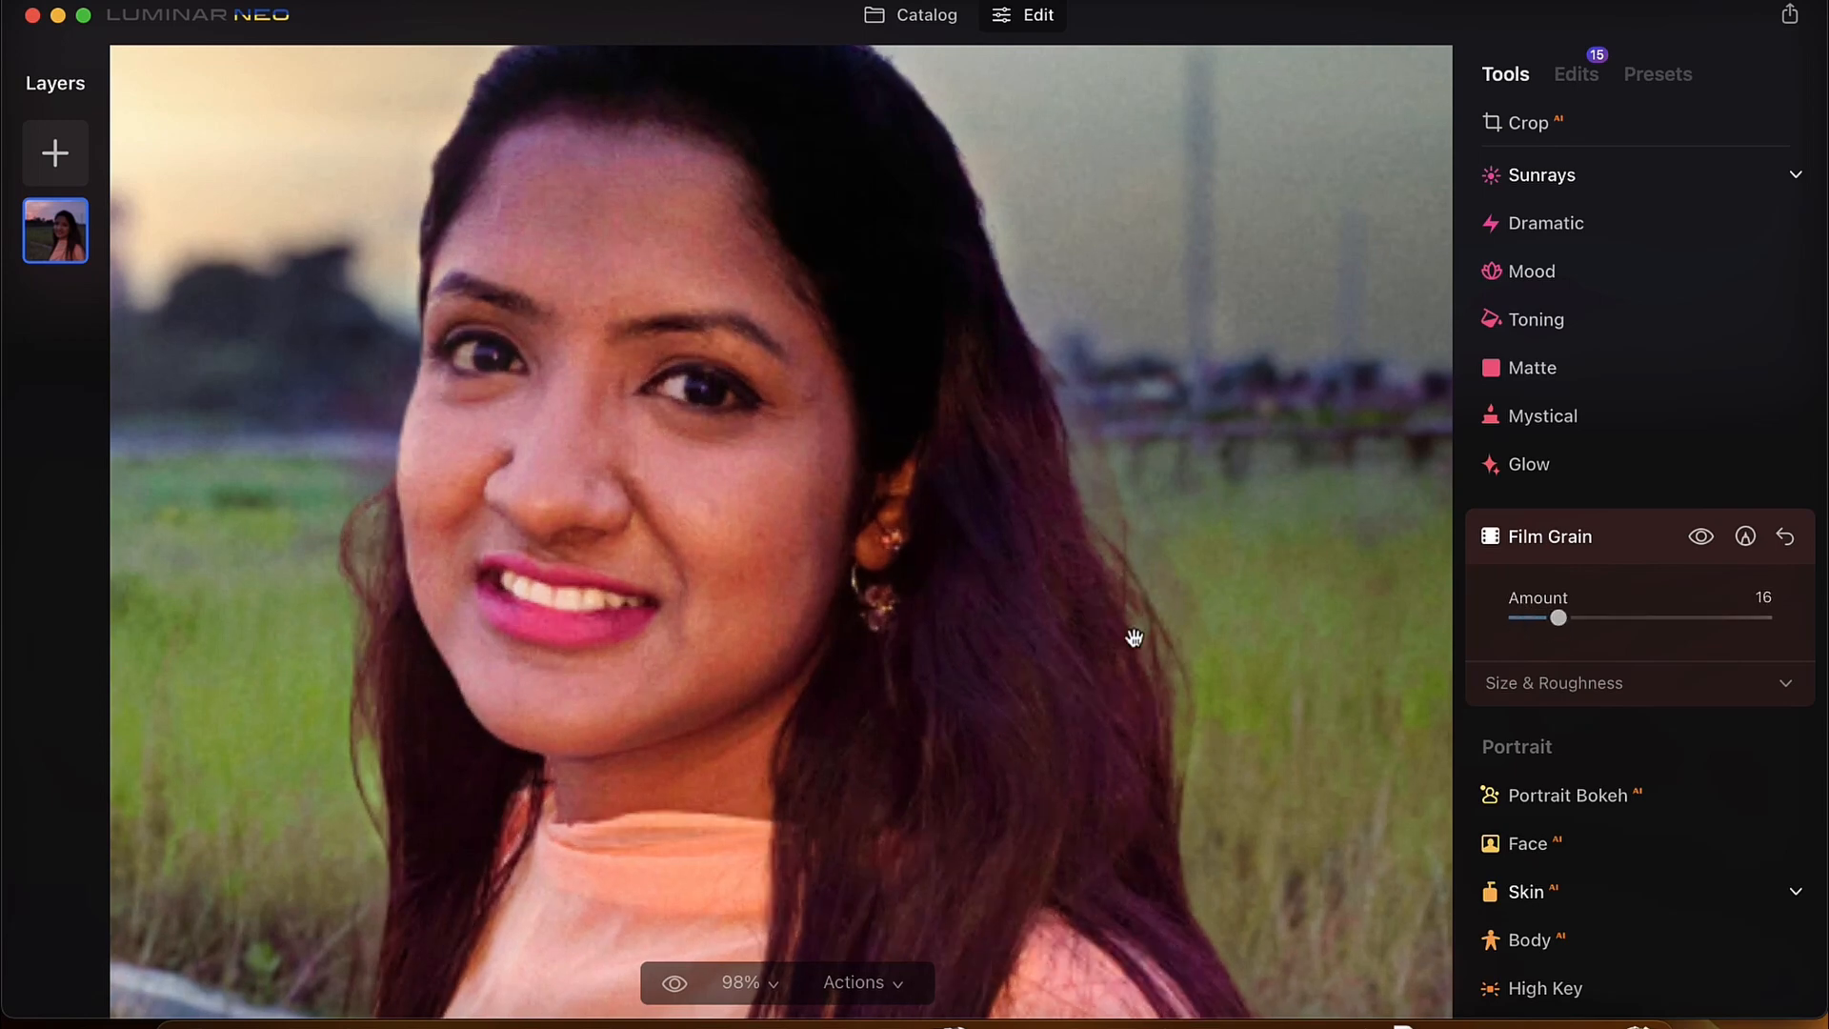
pyautogui.scroll(-2, 1134, 648)
pyautogui.scroll(-4, 1035, 768)
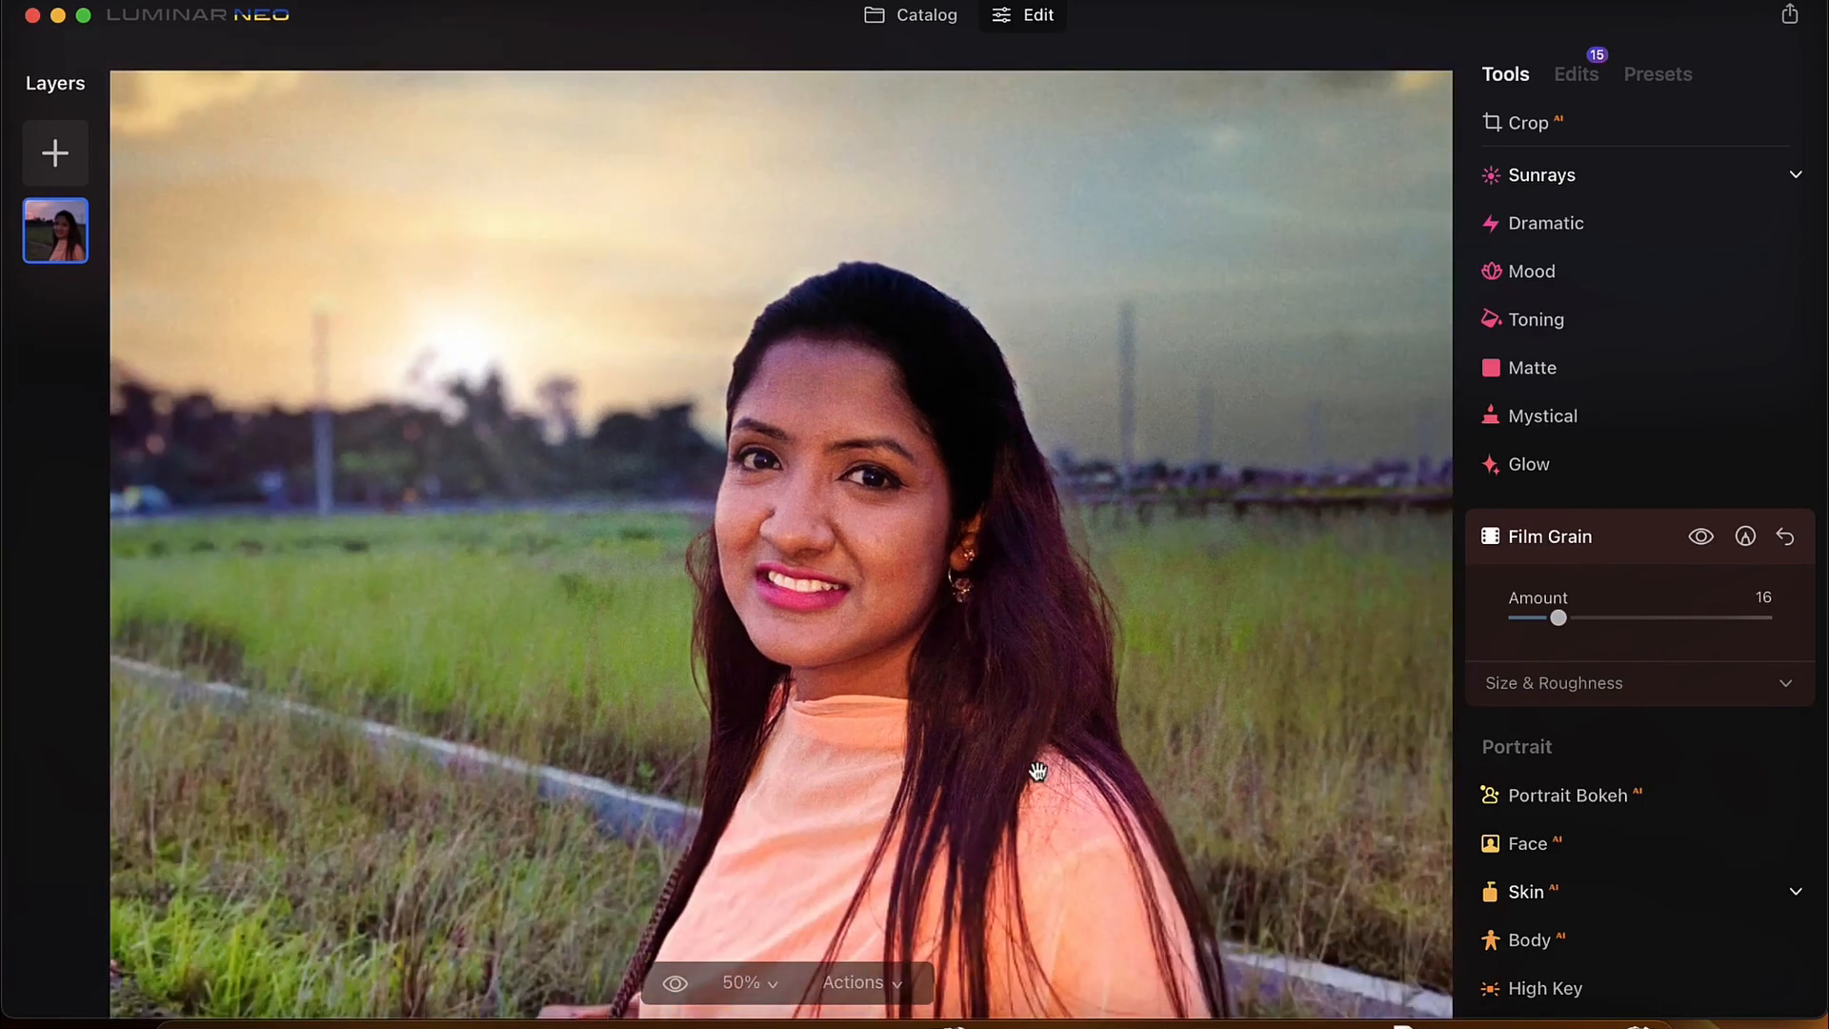
pyautogui.scroll(1, 1038, 770)
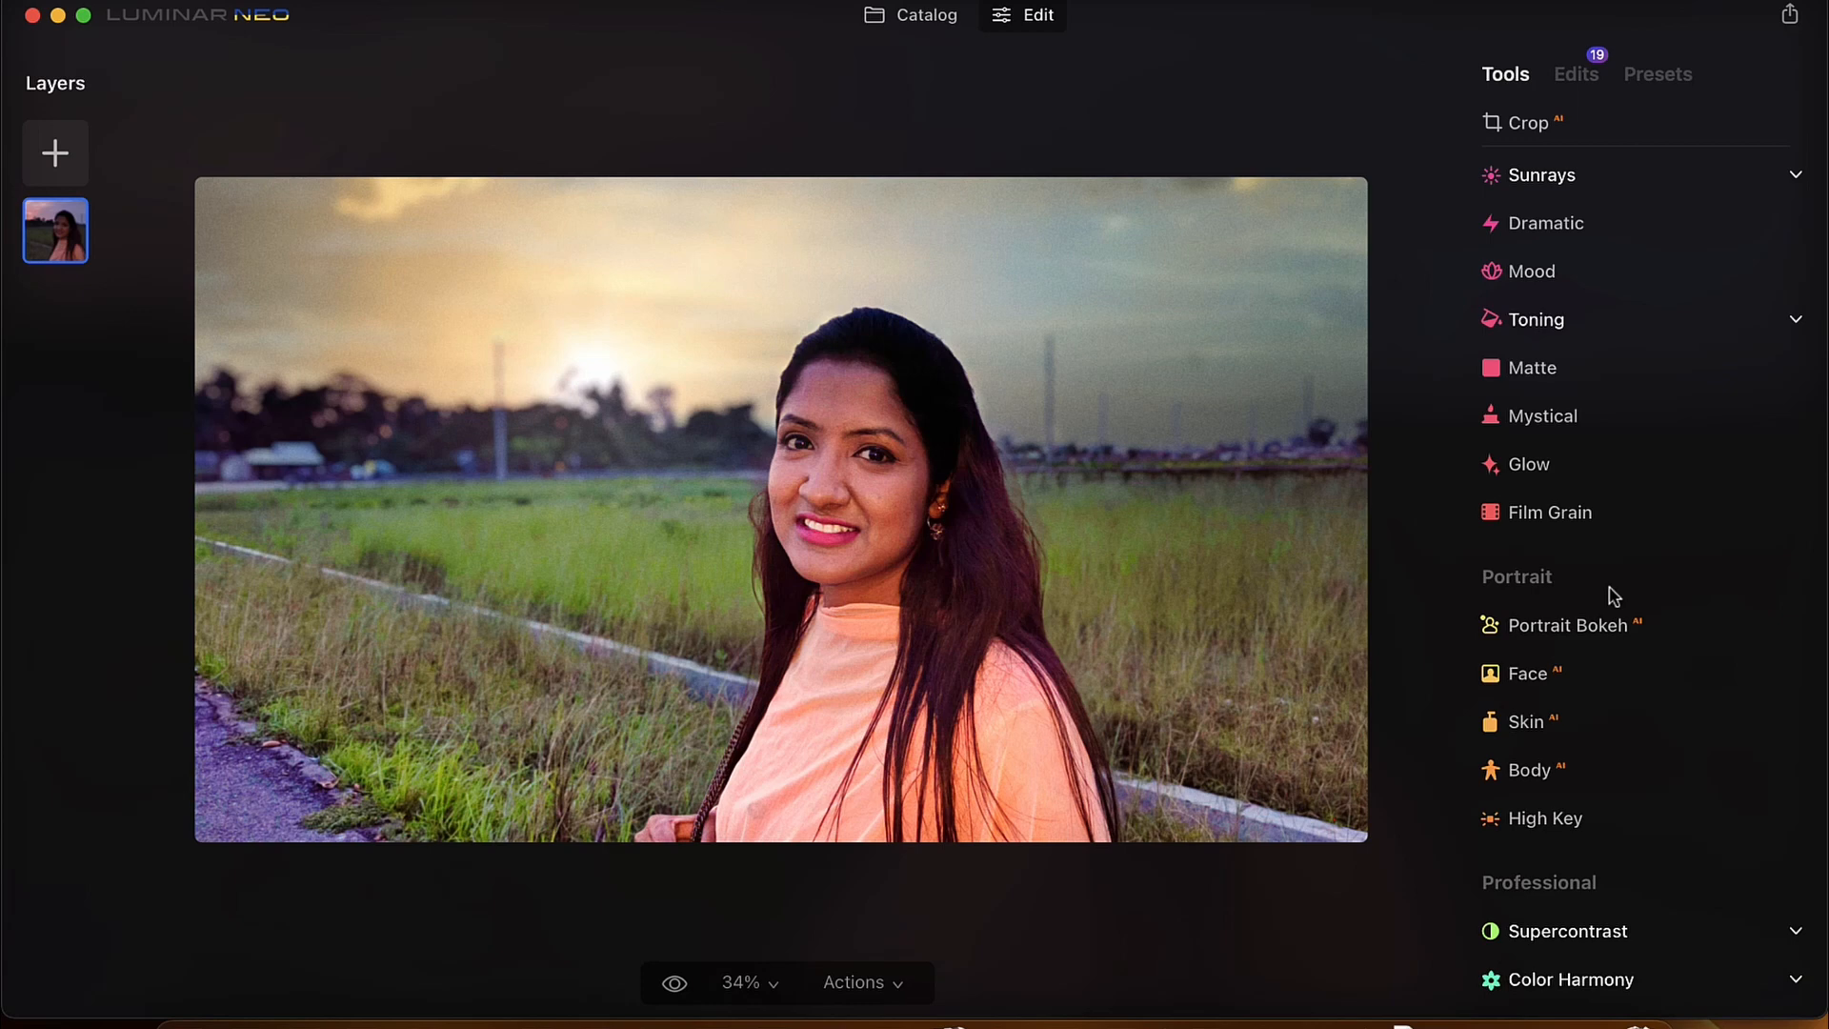
# Compare the finished portrait with the unedited original several times, ending on the edited version
pyautogui.click(674, 991)
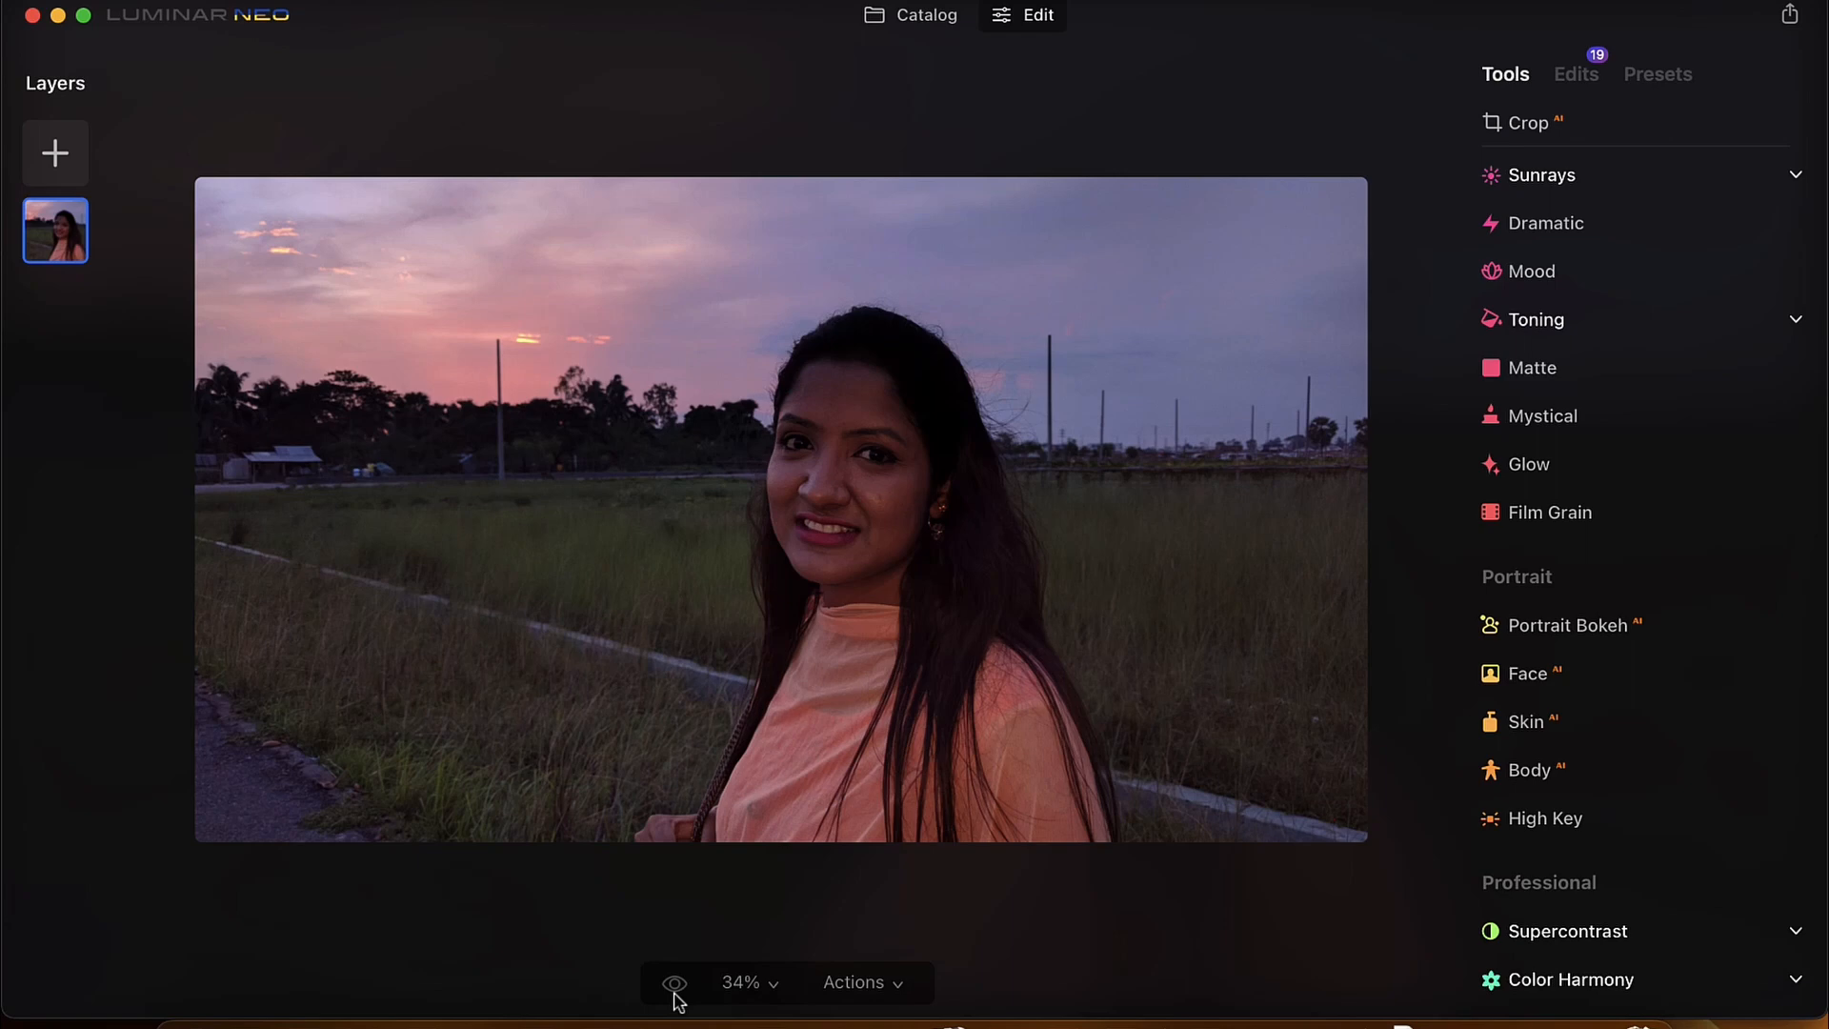
pyautogui.click(674, 989)
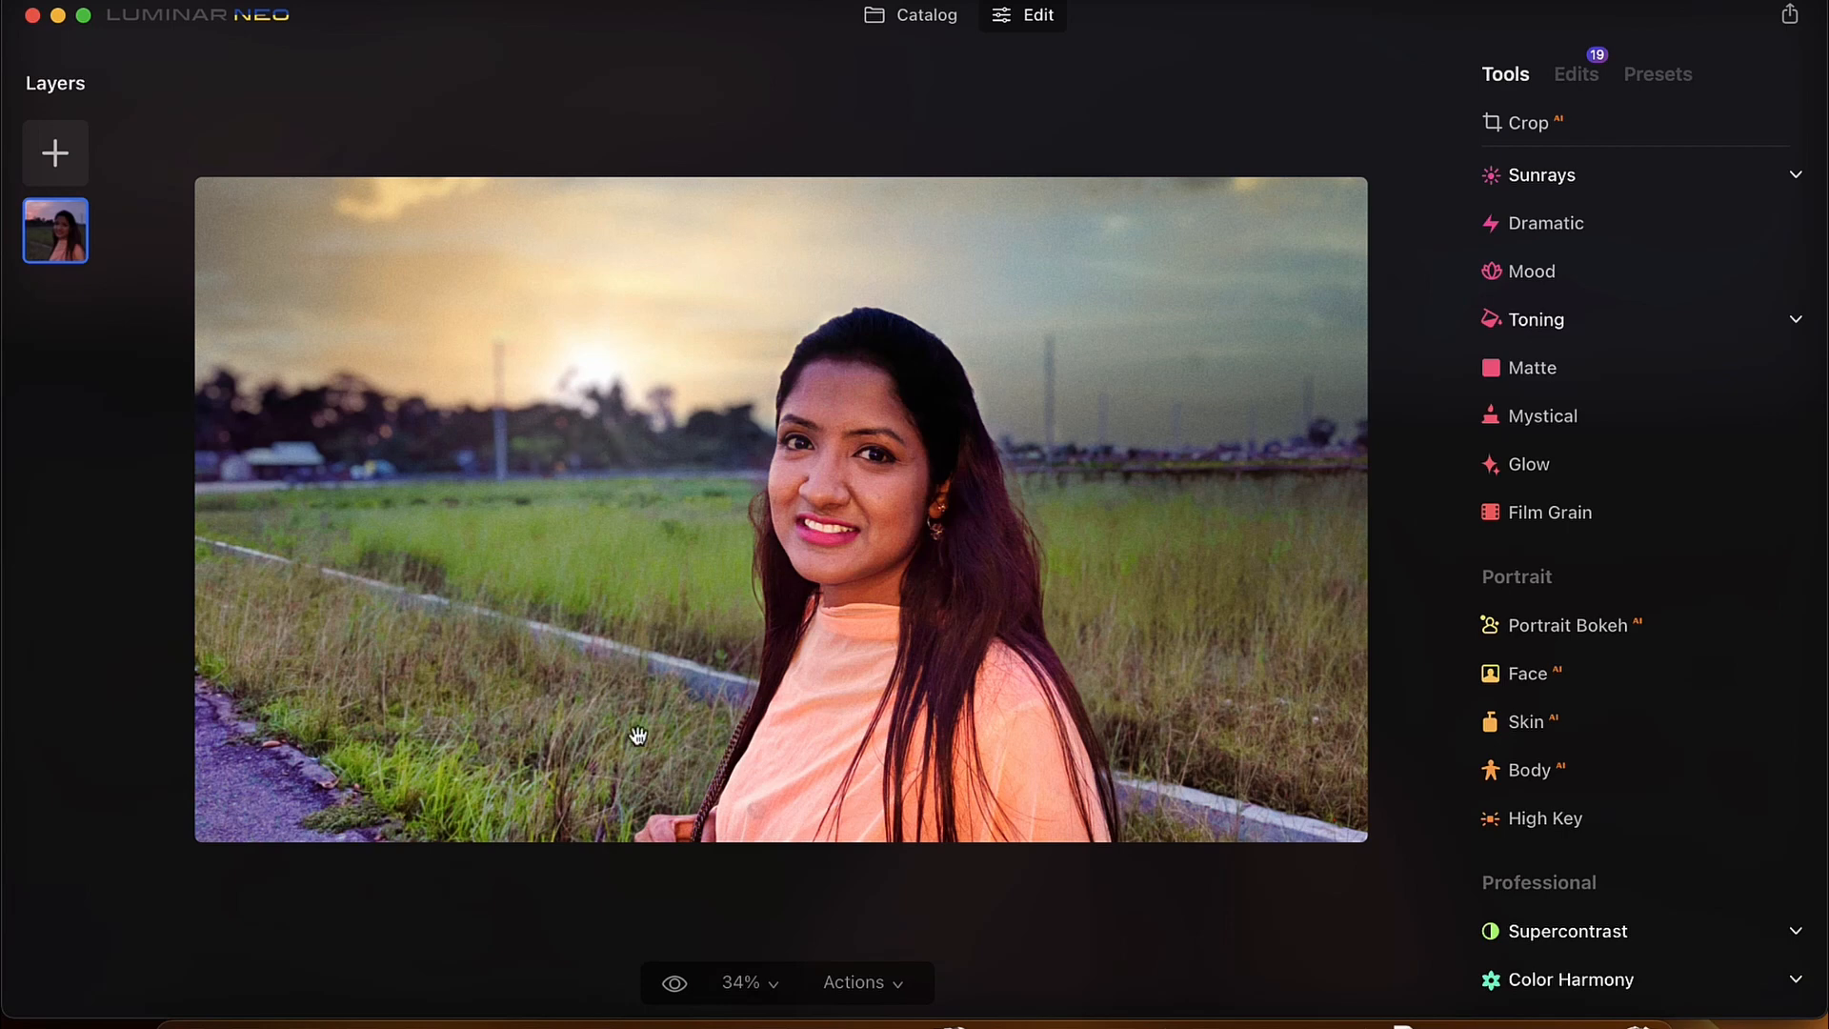
pyautogui.click(673, 983)
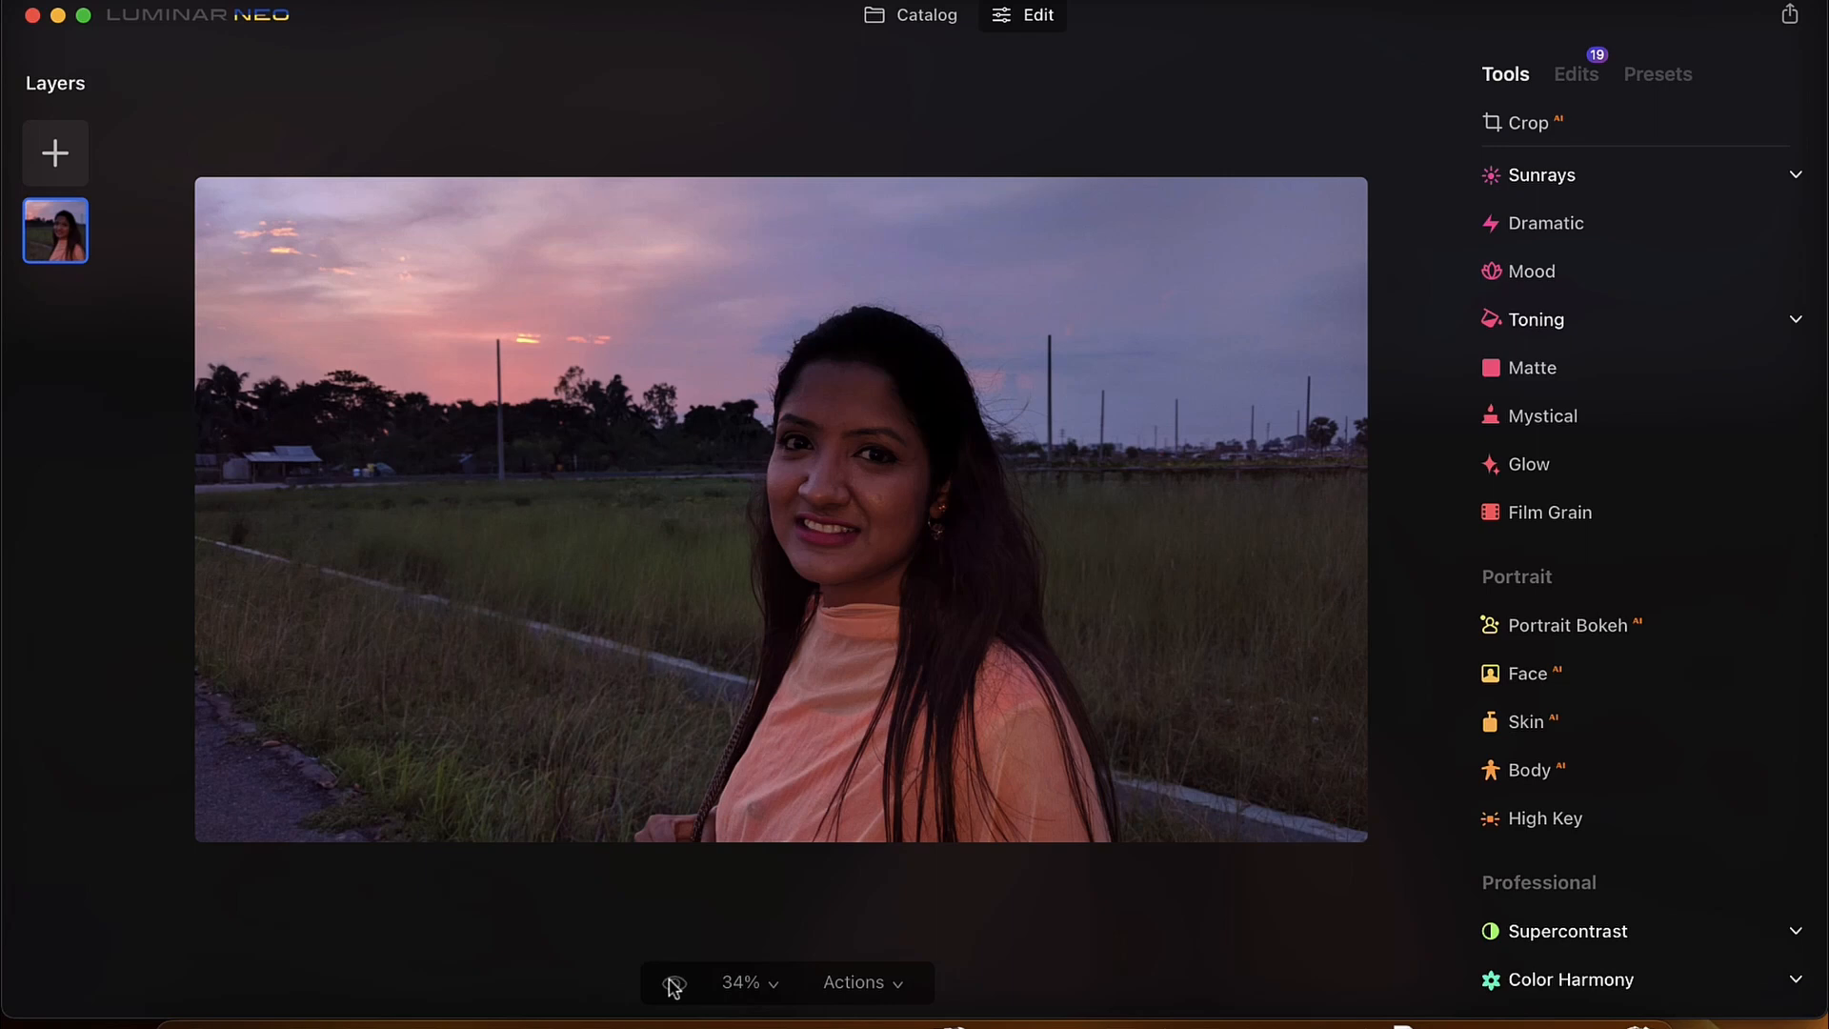
pyautogui.click(672, 983)
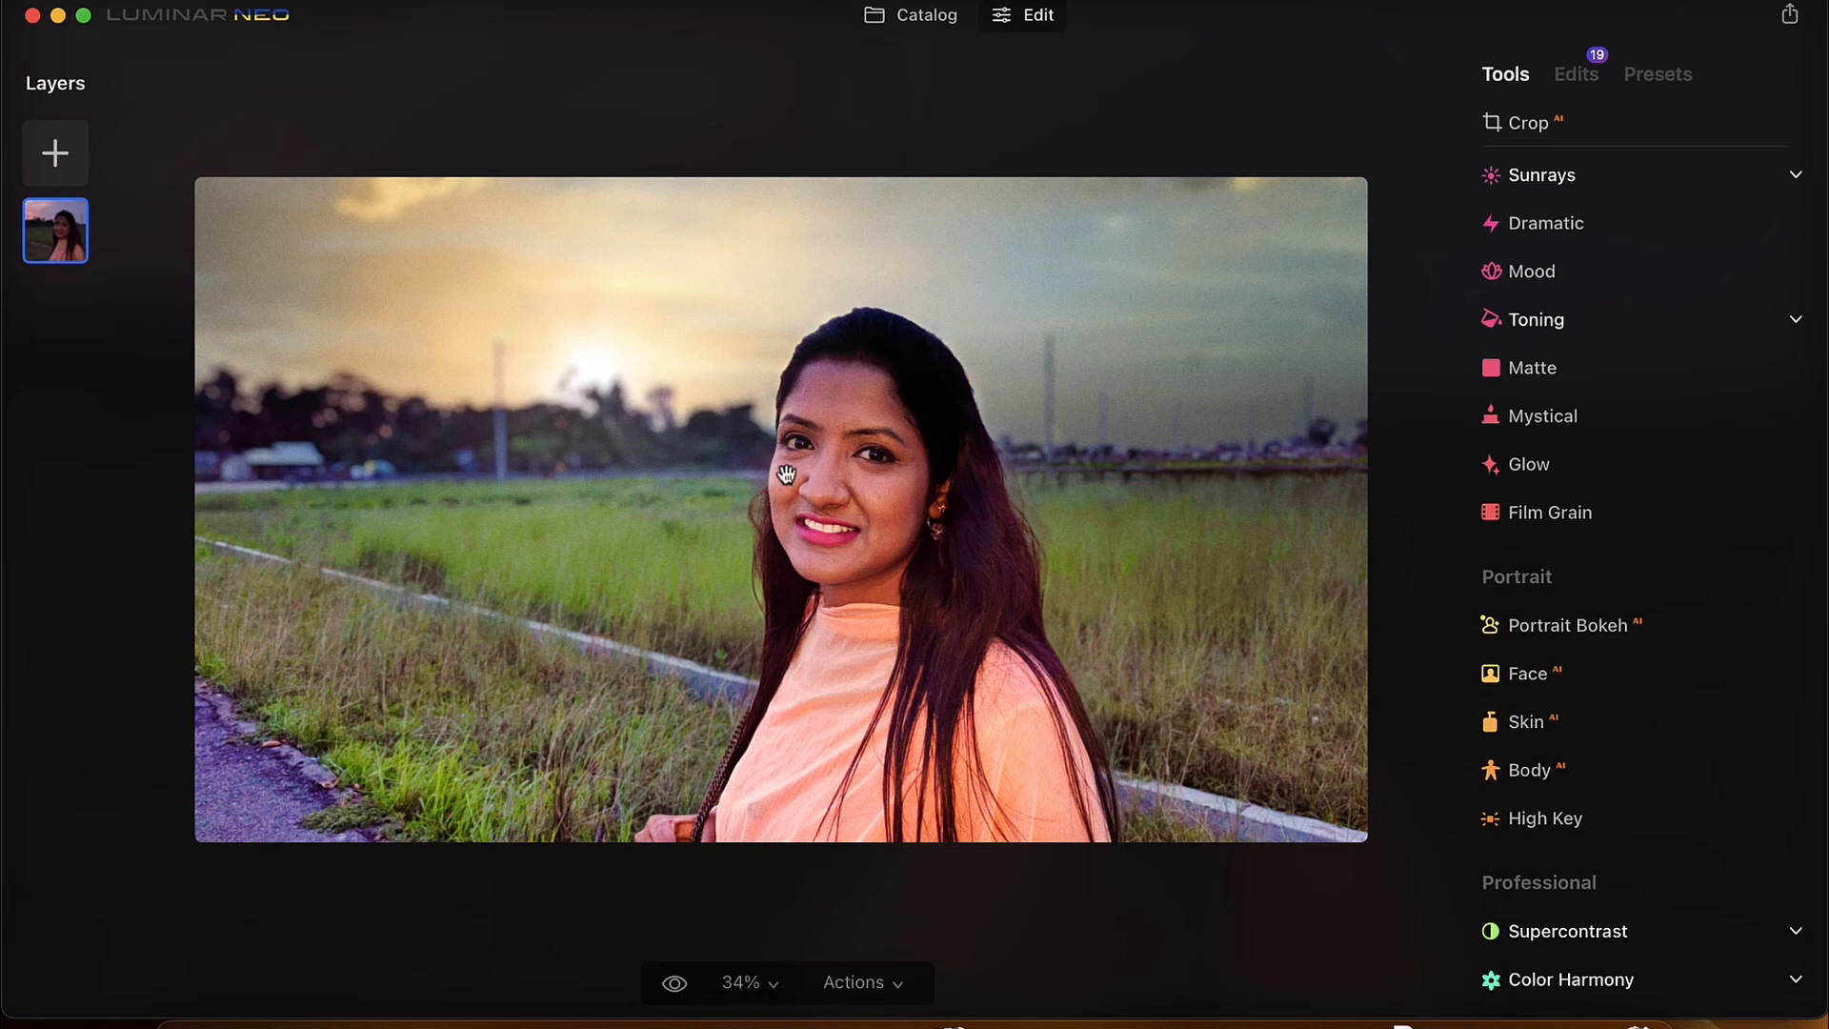
pyautogui.click(674, 985)
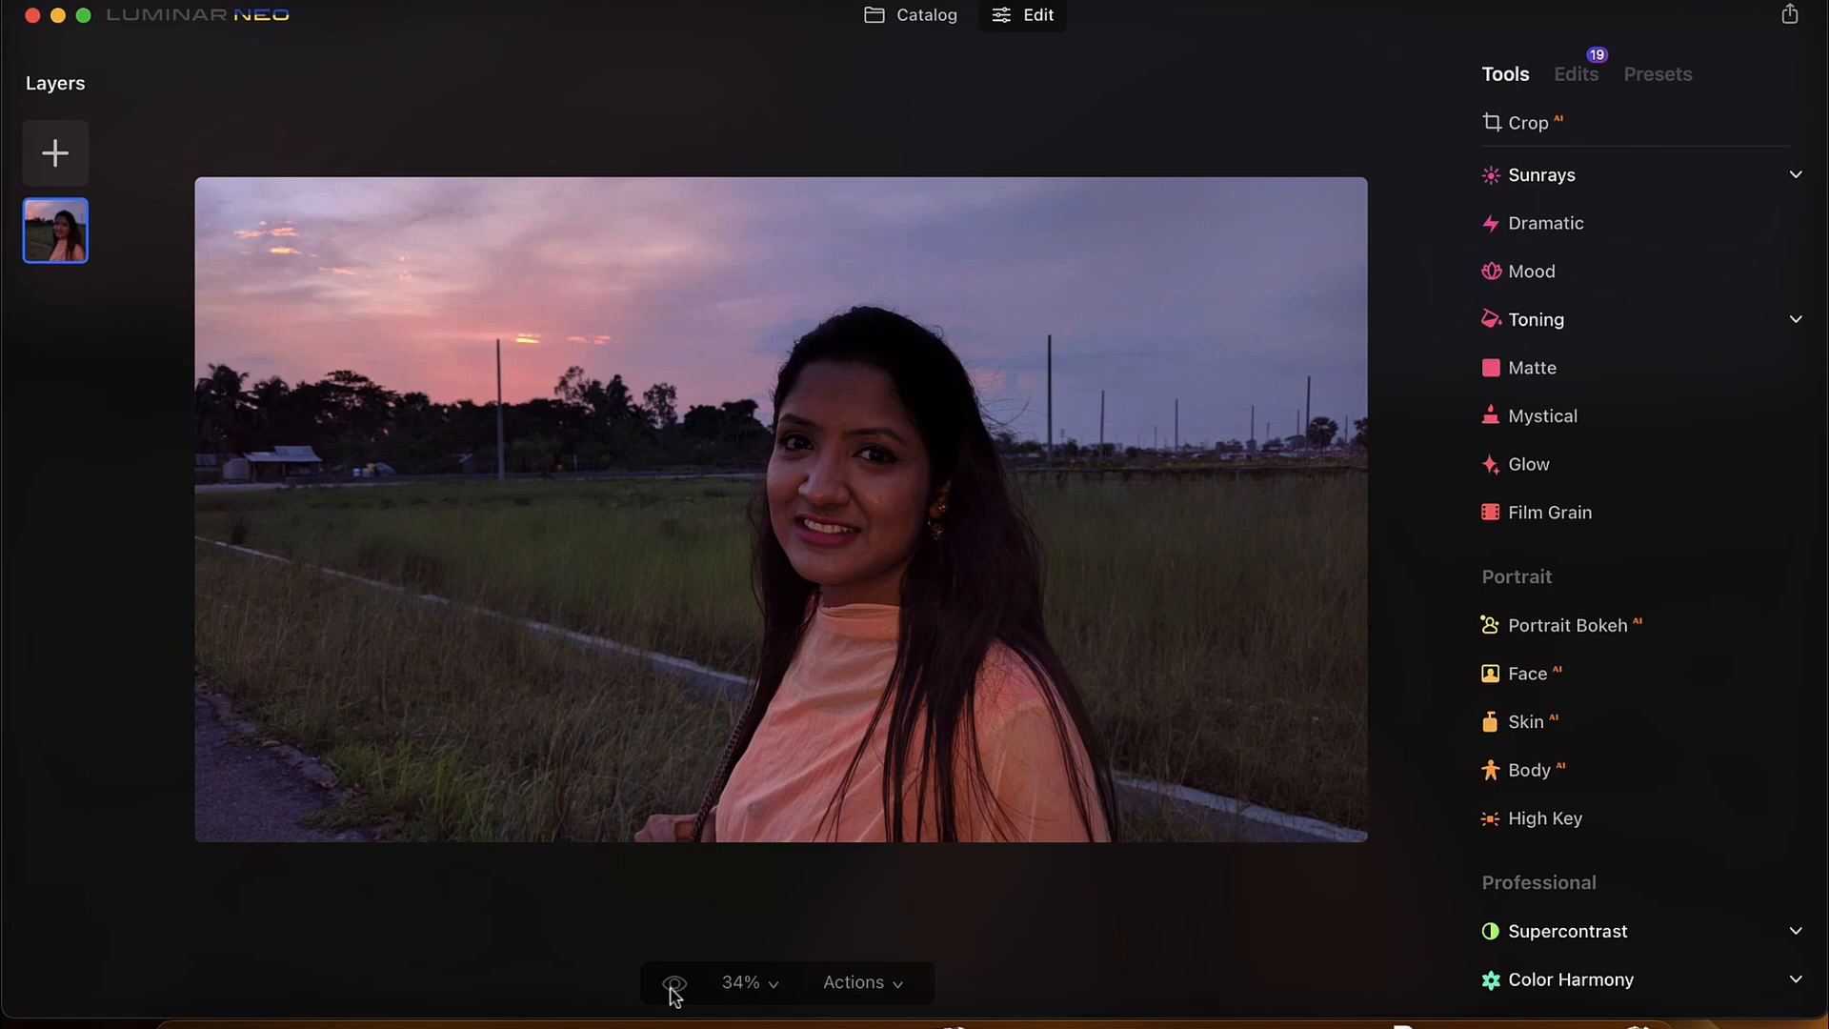
pyautogui.click(673, 987)
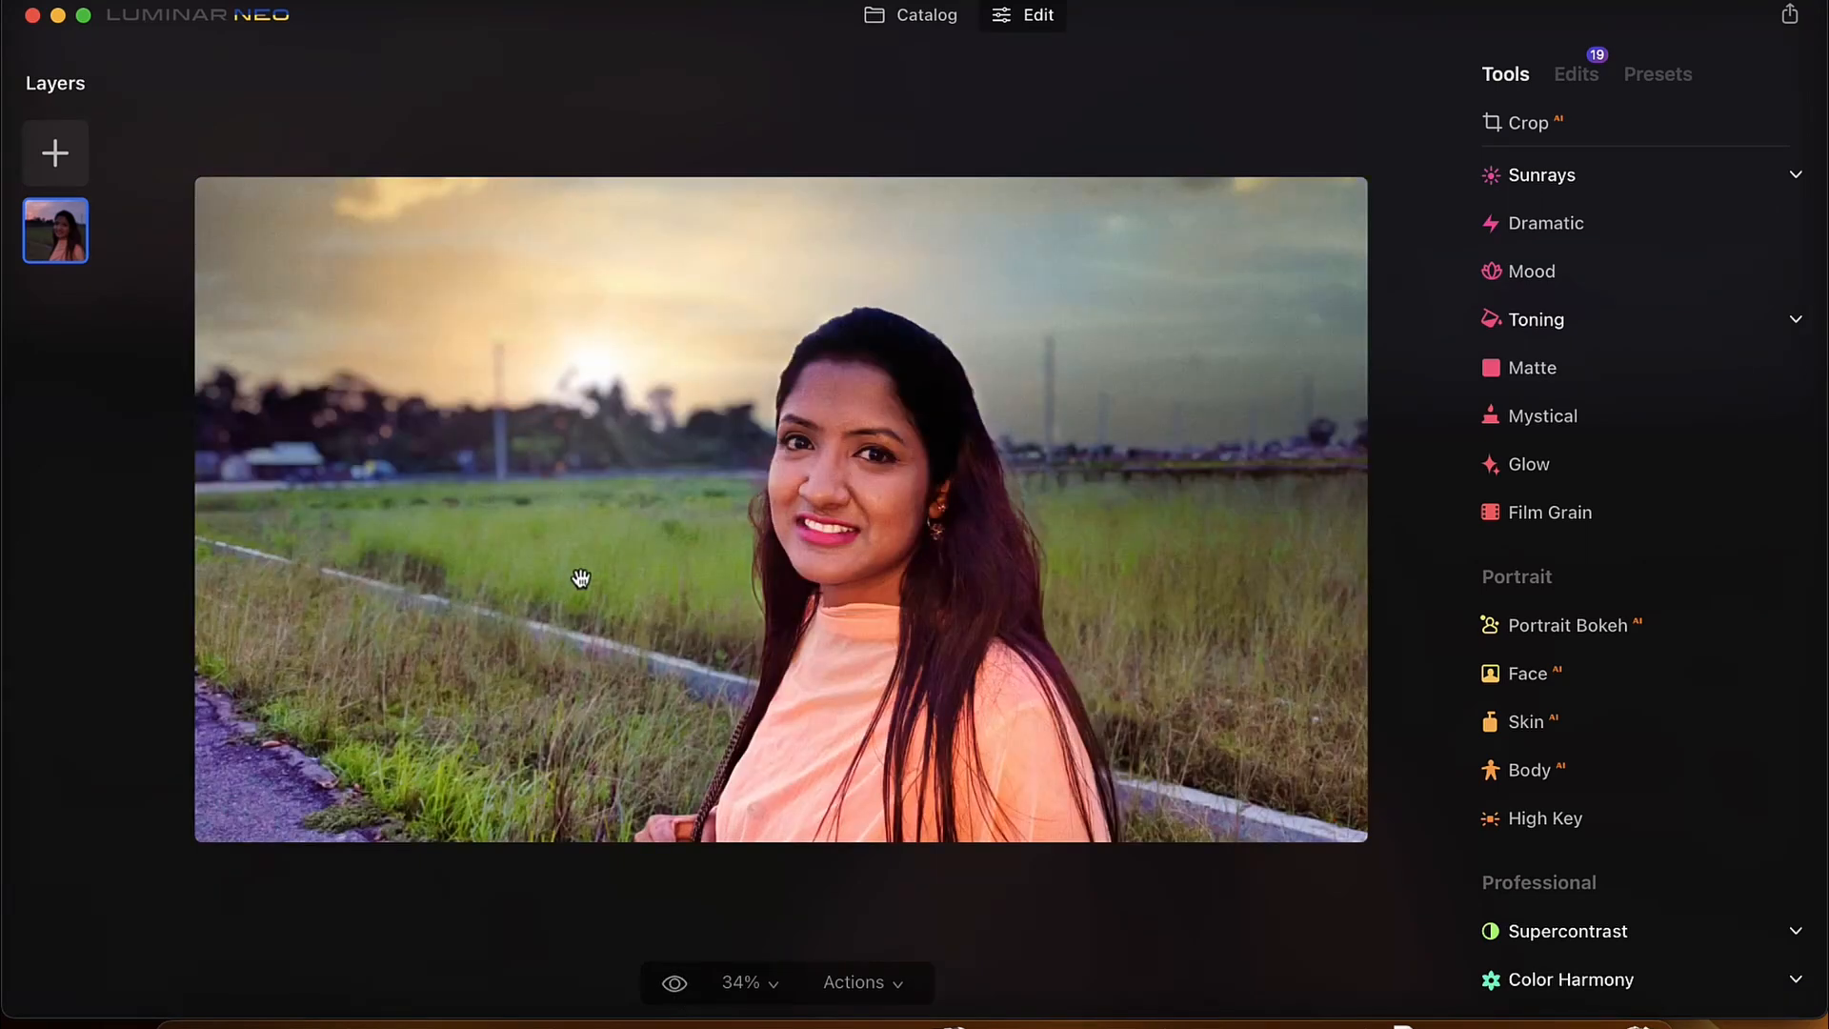